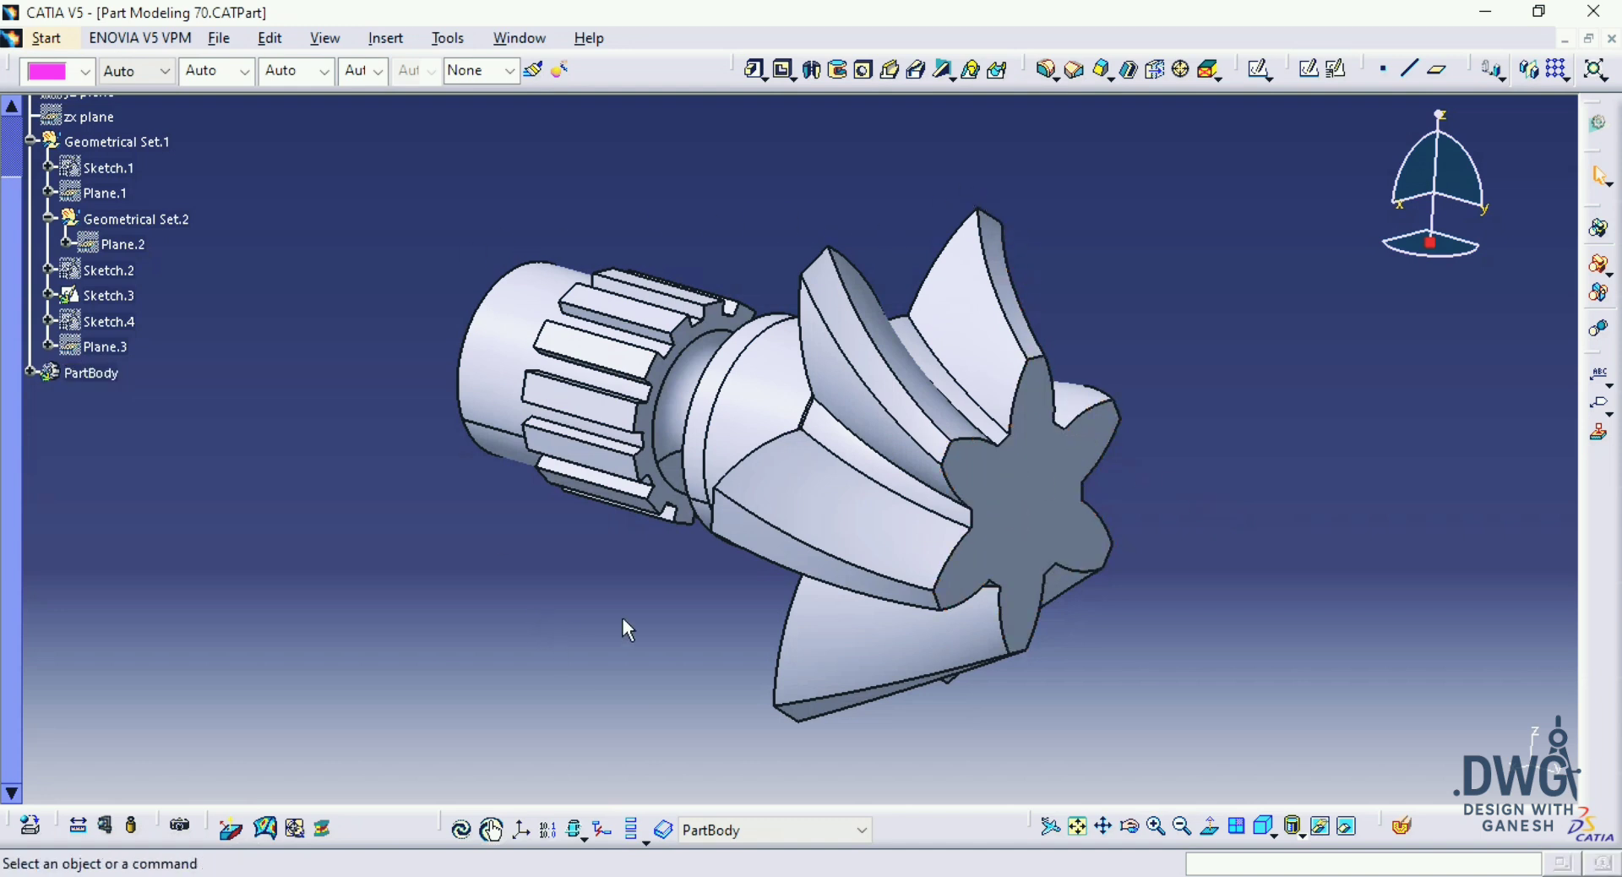
Step: Examine the finished splined shaft with its twisted six-tooth head from the side and from the tooth end
middle_drag(672, 621, 941, 503)
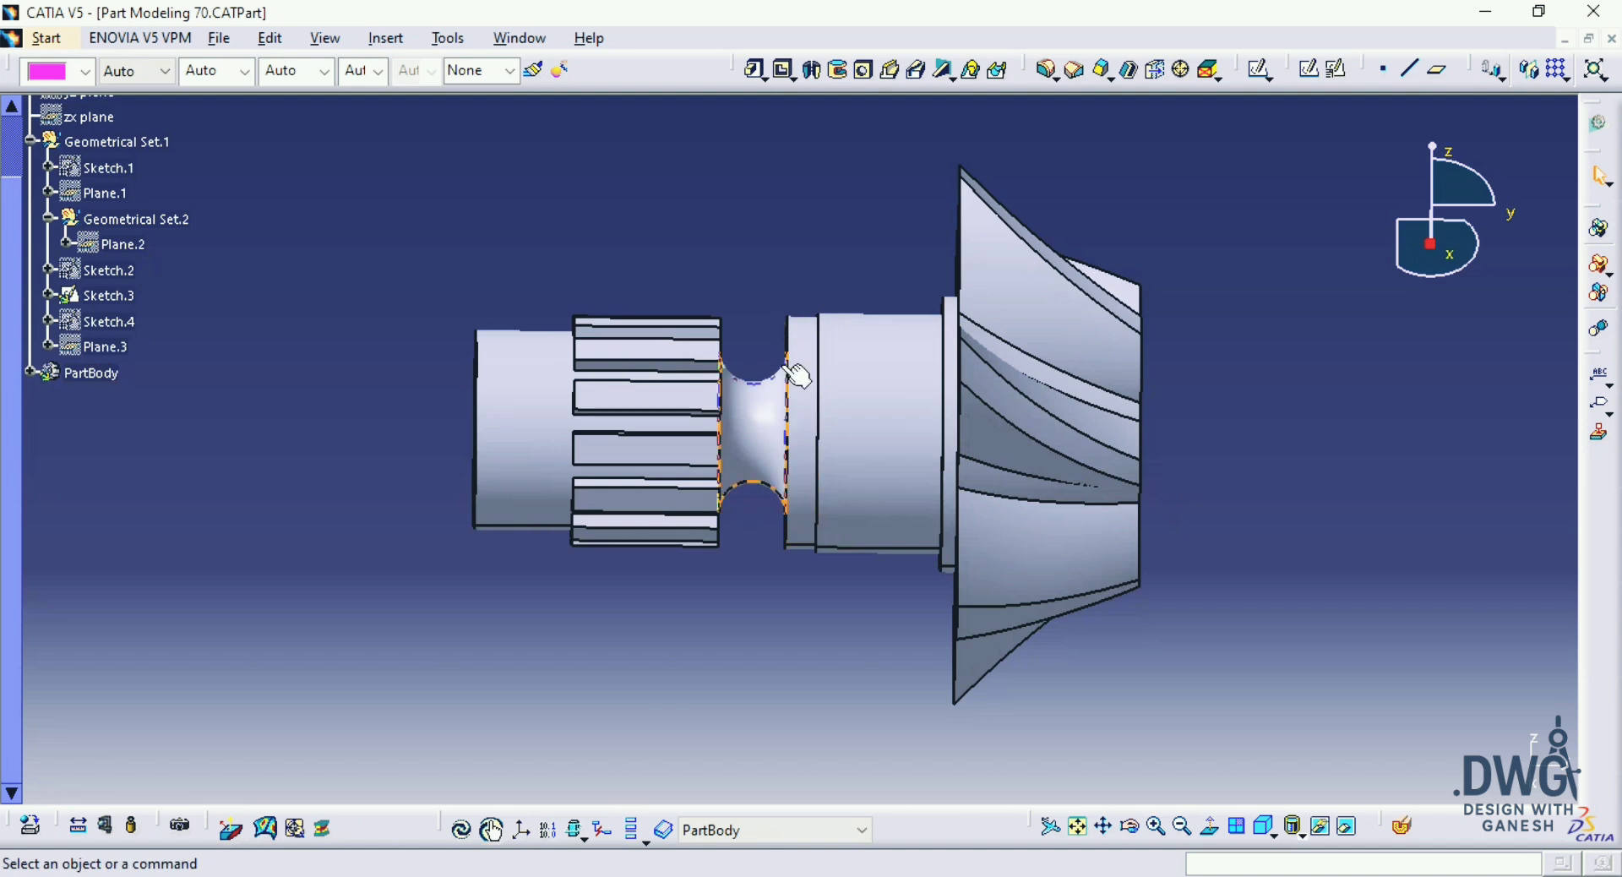
middle_drag(1203, 645, 891, 464)
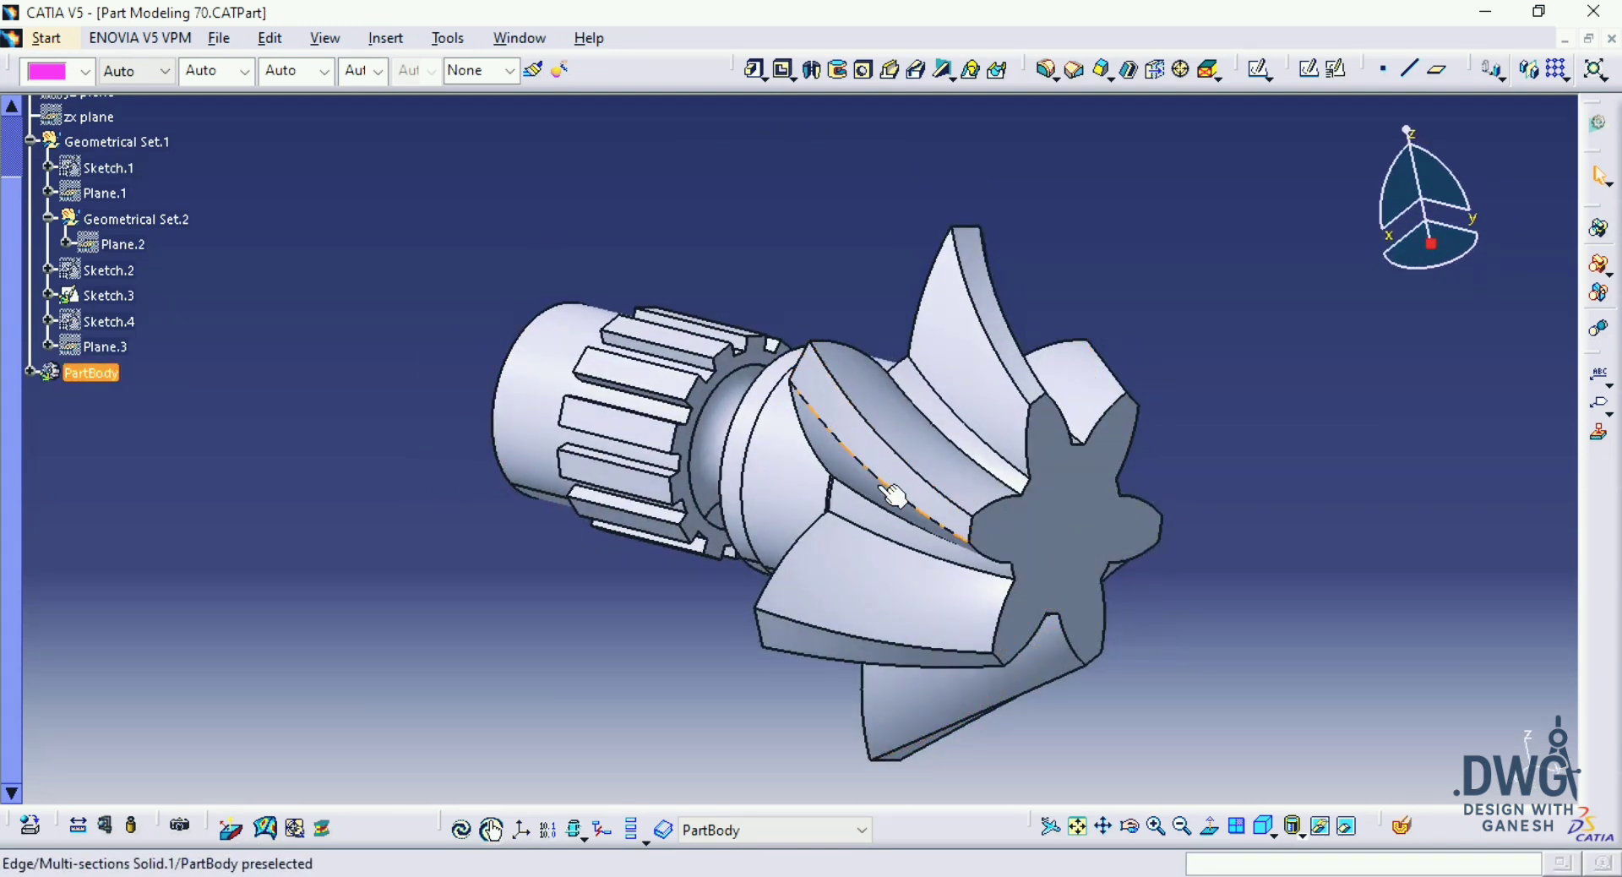
middle_drag(1214, 681, 1151, 605)
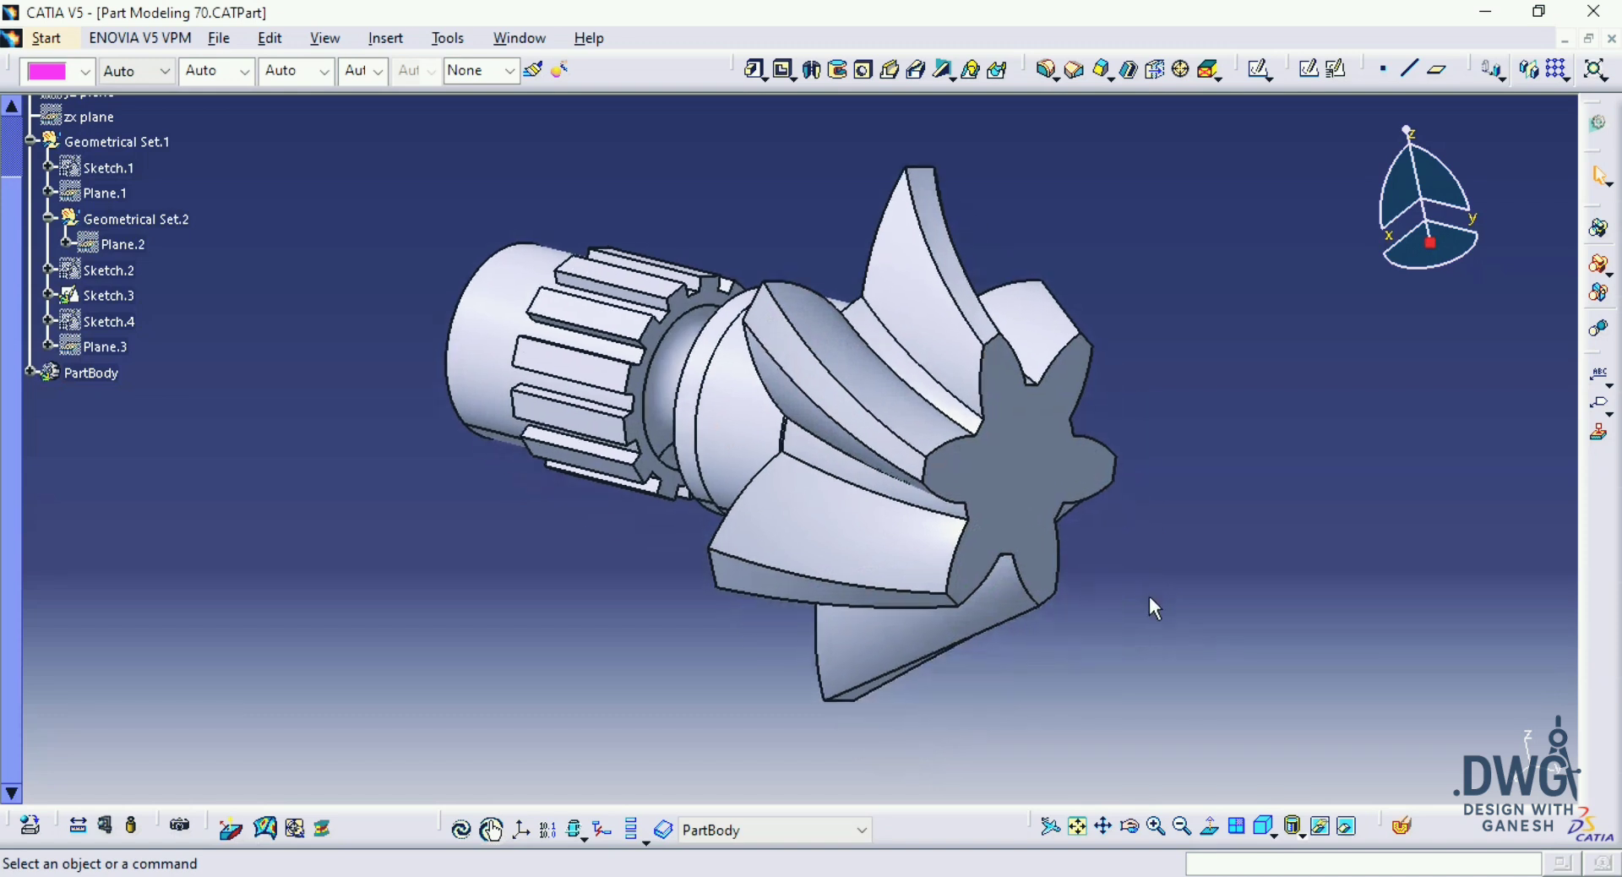
Step: Bring the hidden shaft profile sketch into the visible space and inspect it against the solid
click(1349, 831)
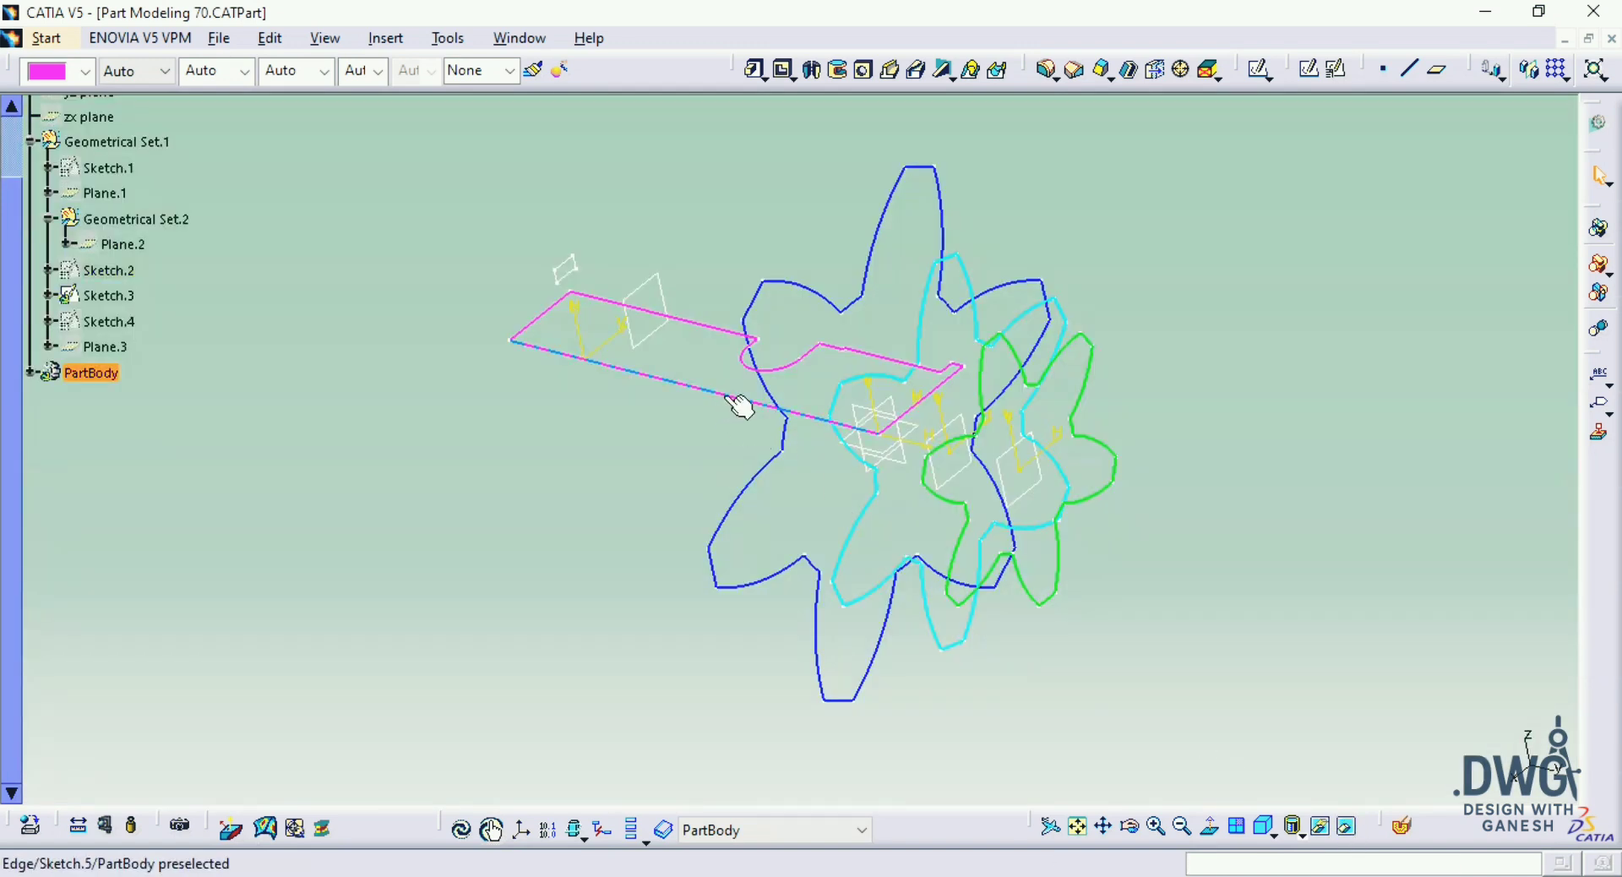
click(1349, 828)
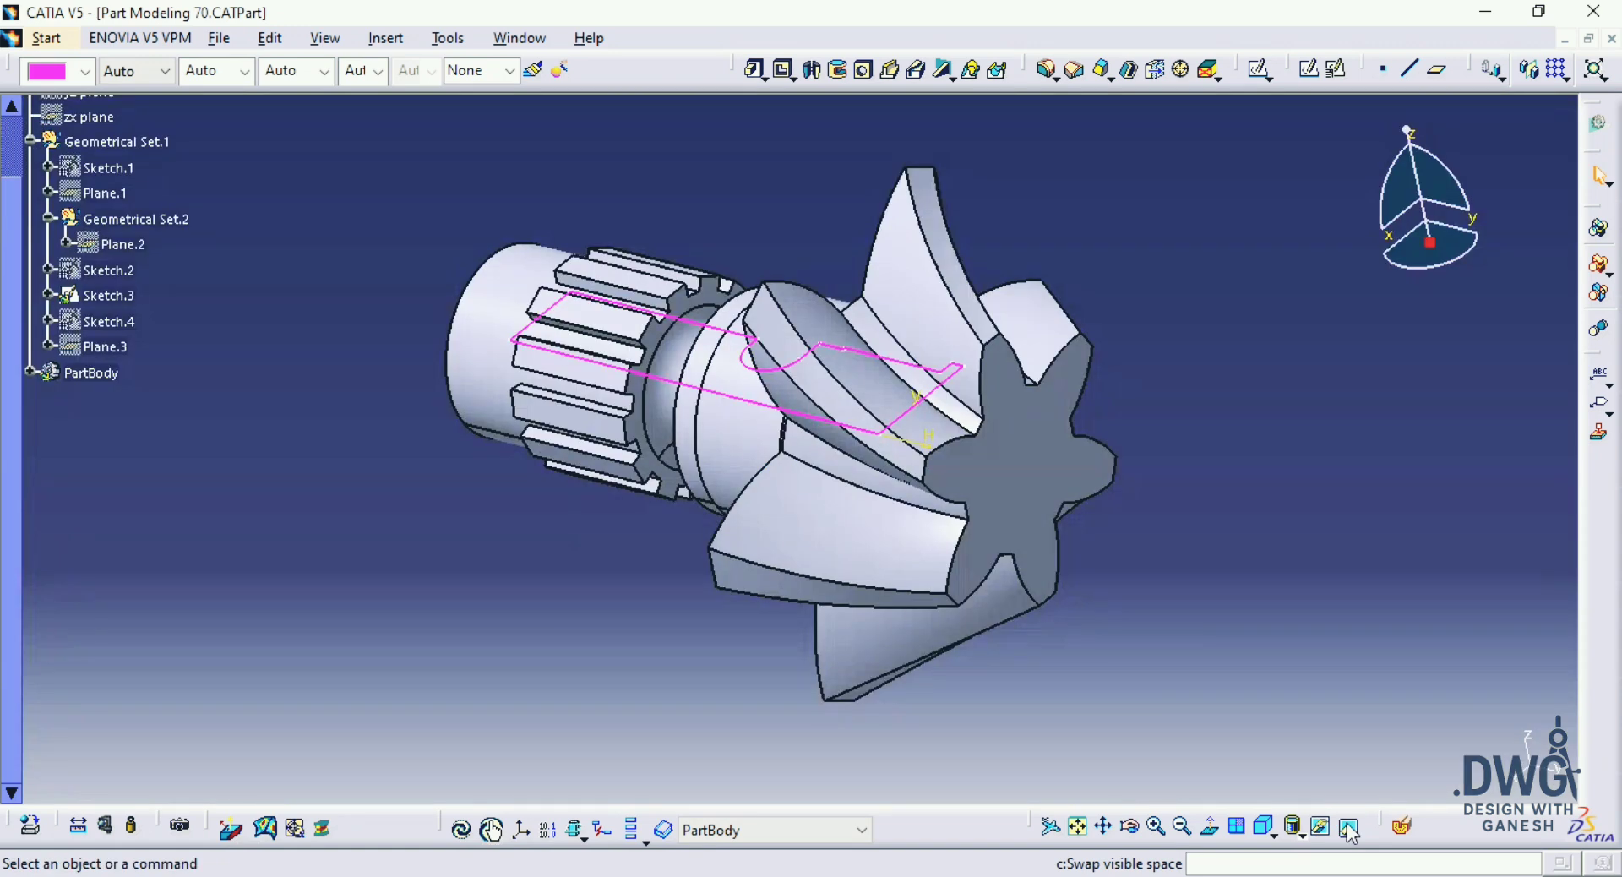
middle_drag(709, 445, 473, 355)
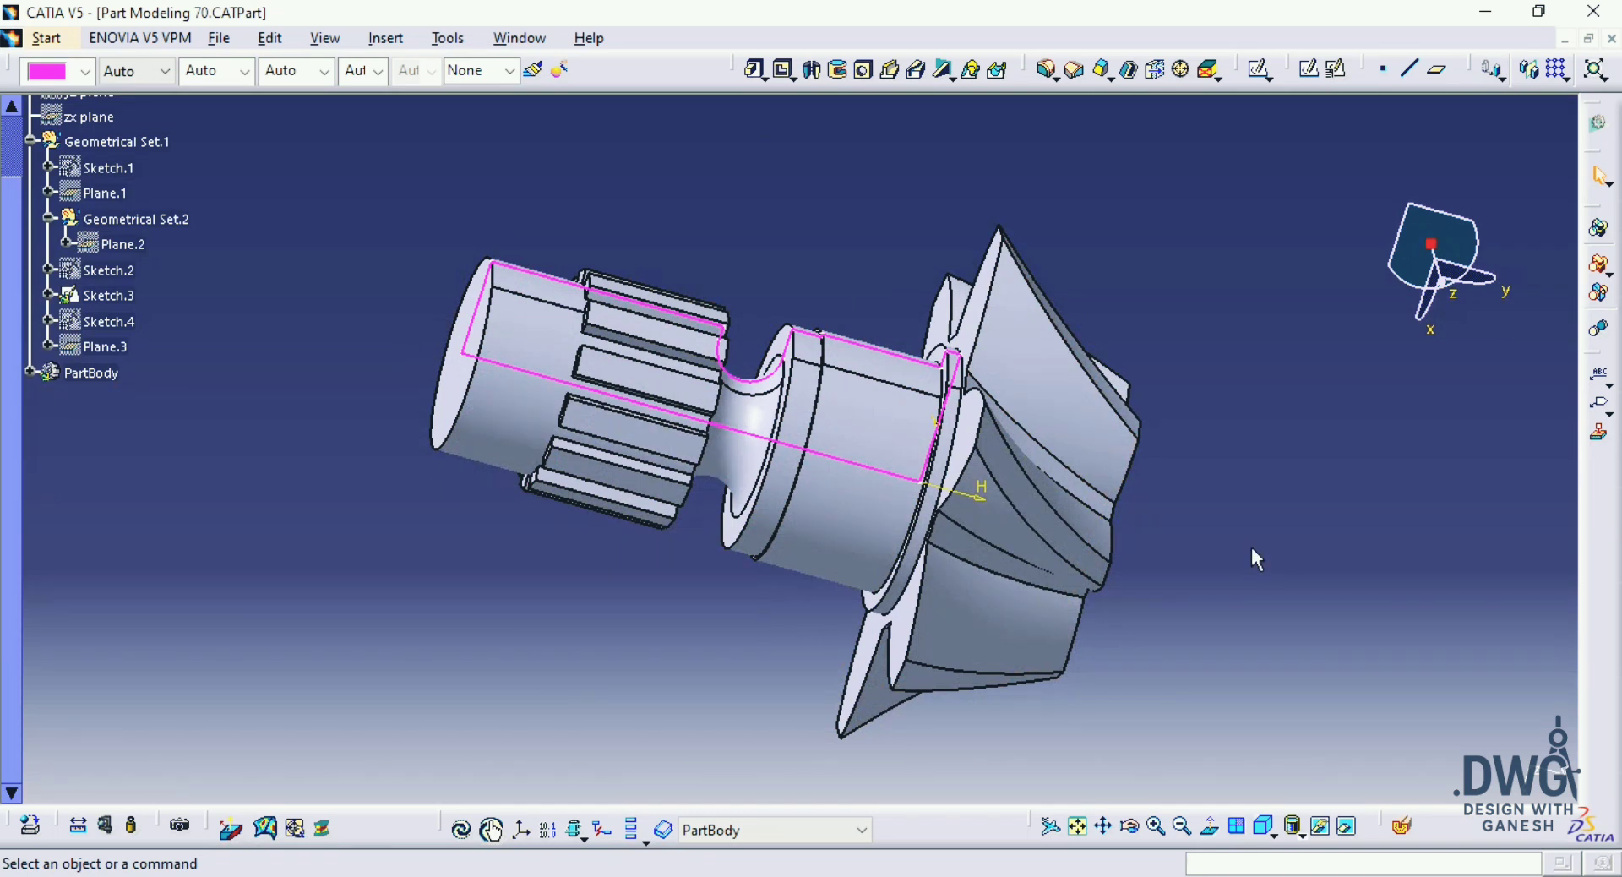
Step: Show the three hidden star-shaped section sketches together with the solid and examine how they define the twisted teeth
click(1351, 831)
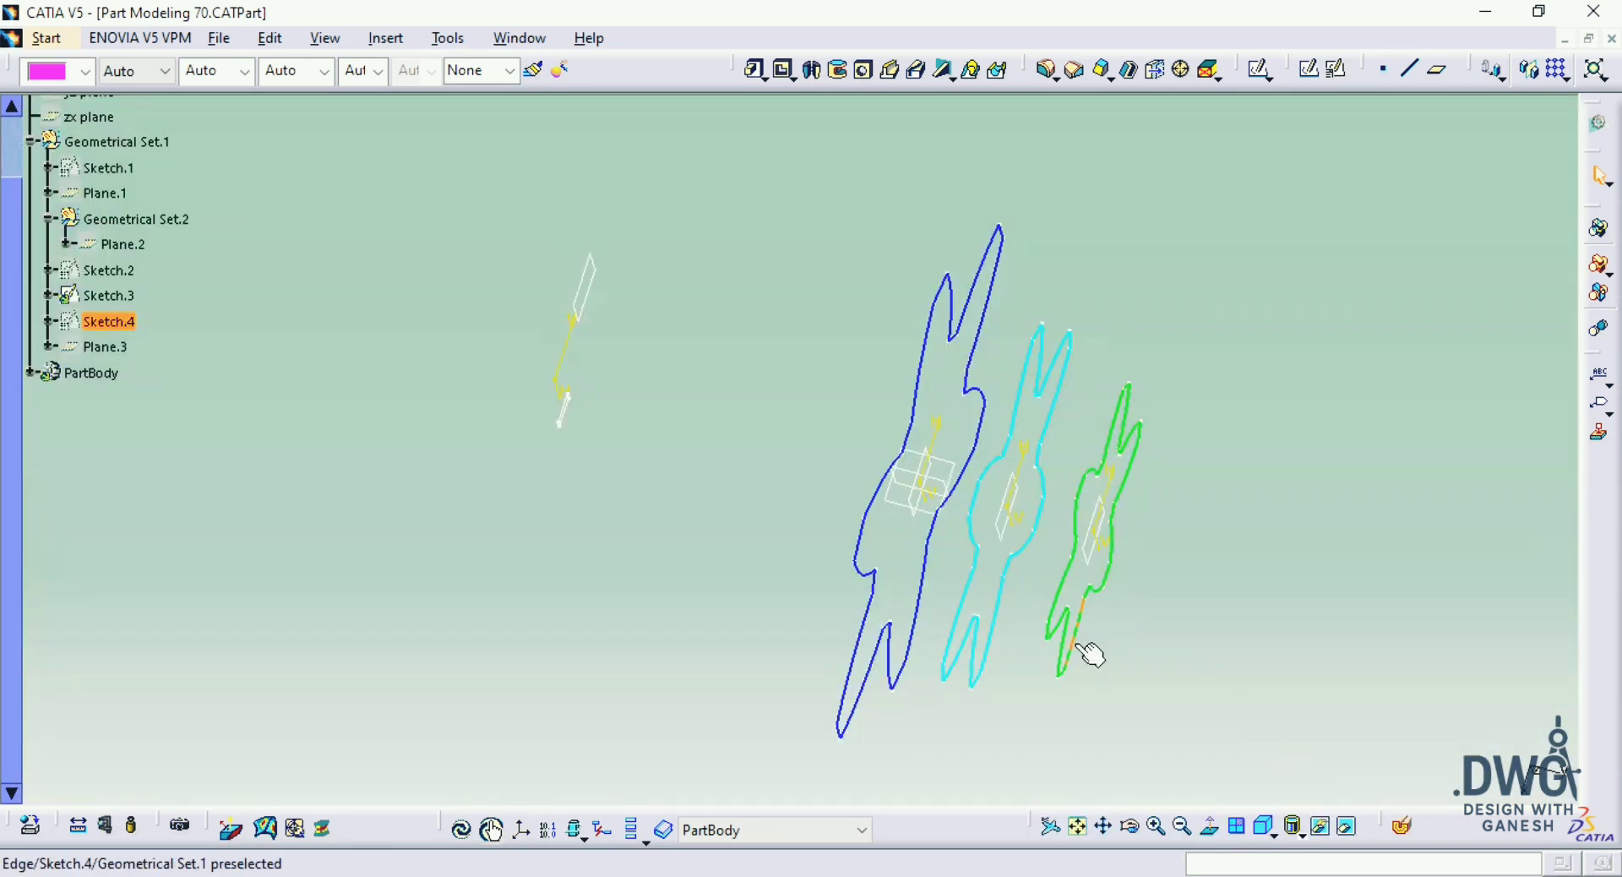
click(994, 646)
key(space)
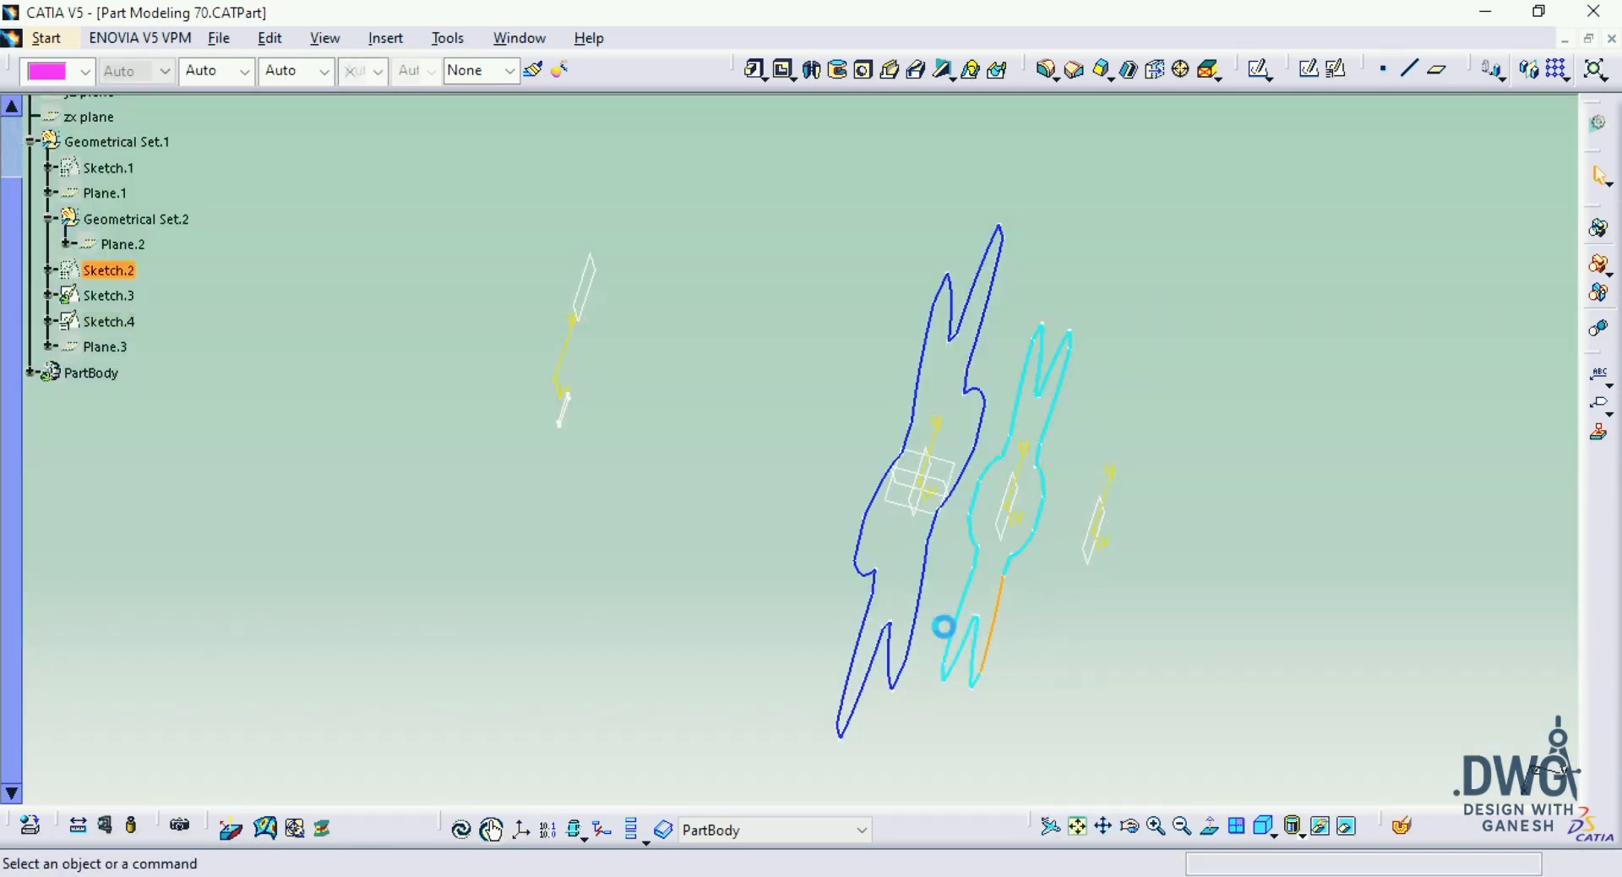
click(916, 629)
key(space)
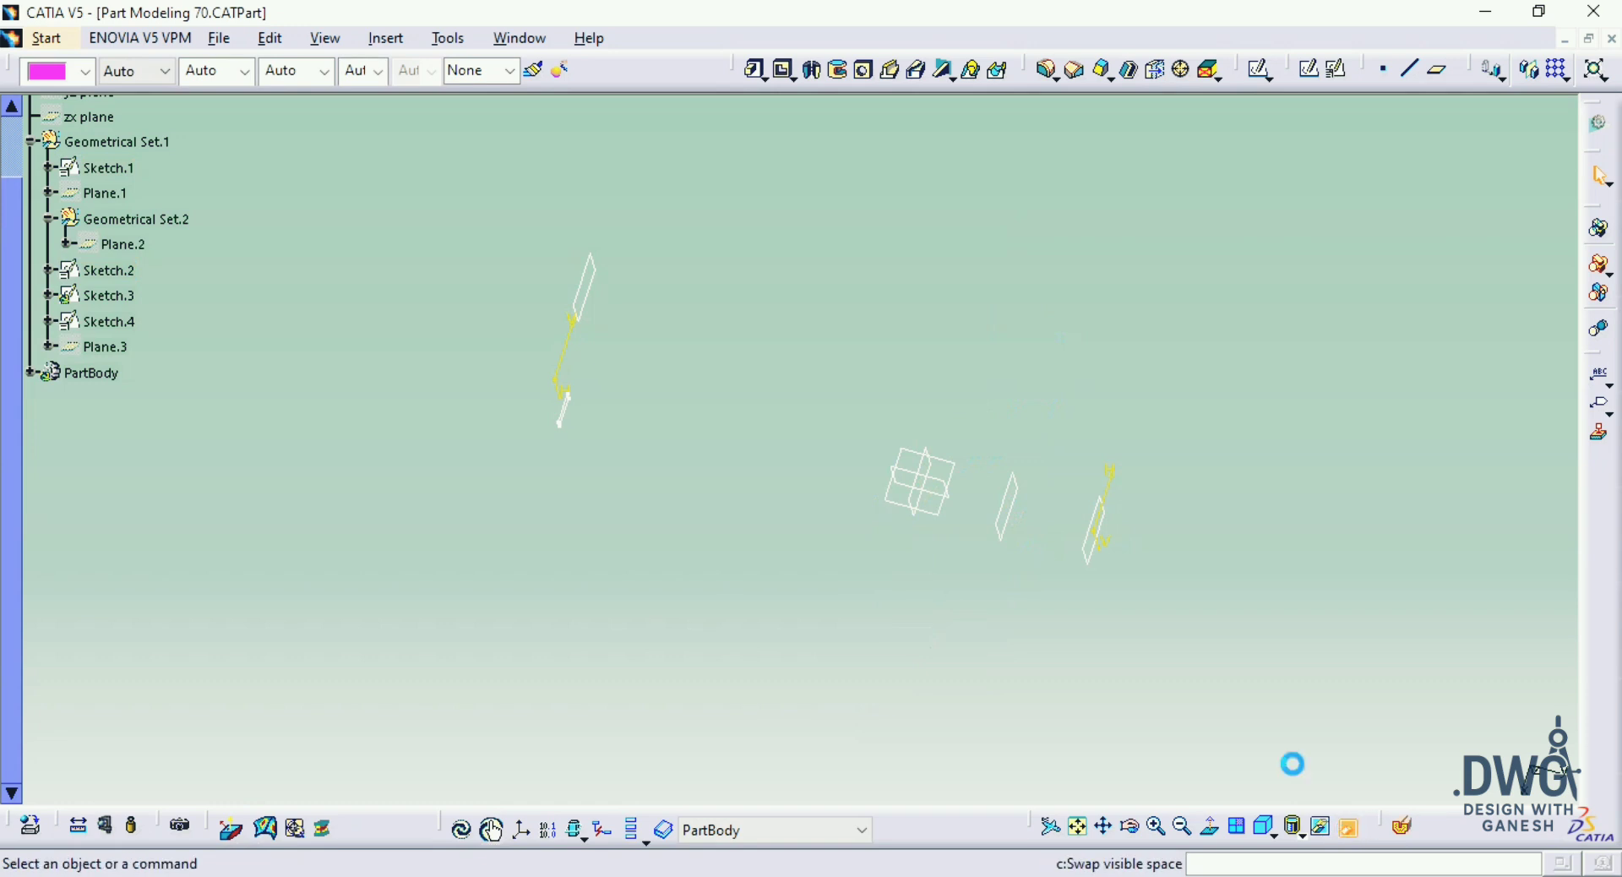
click(1347, 826)
middle_drag(1094, 594, 926, 383)
middle_drag(1051, 591, 969, 361)
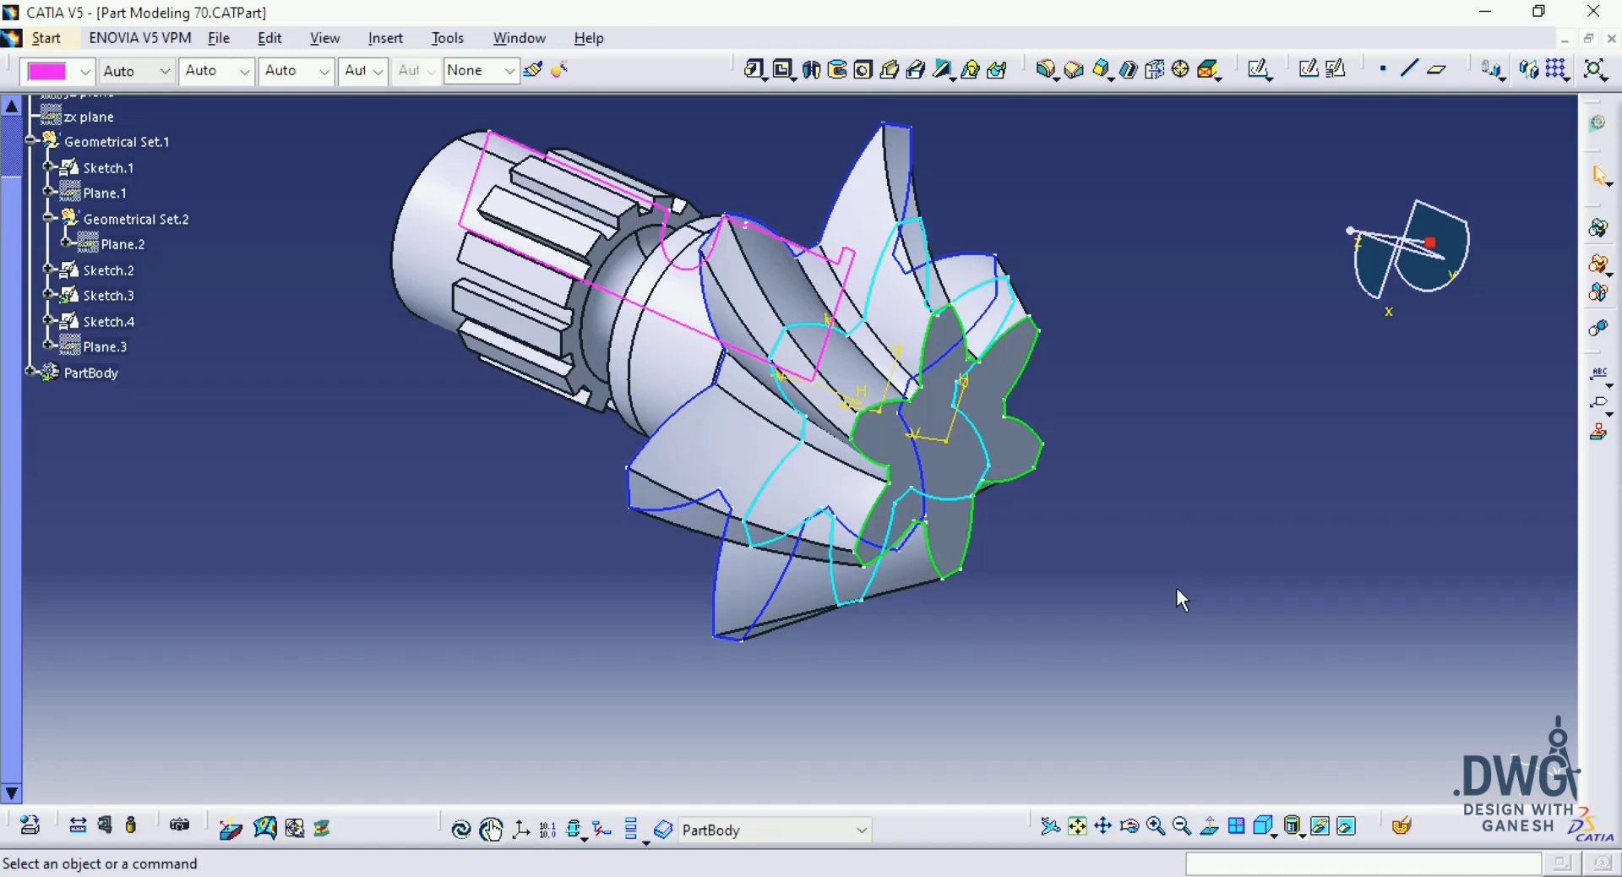
middle_drag(1142, 486, 1181, 551)
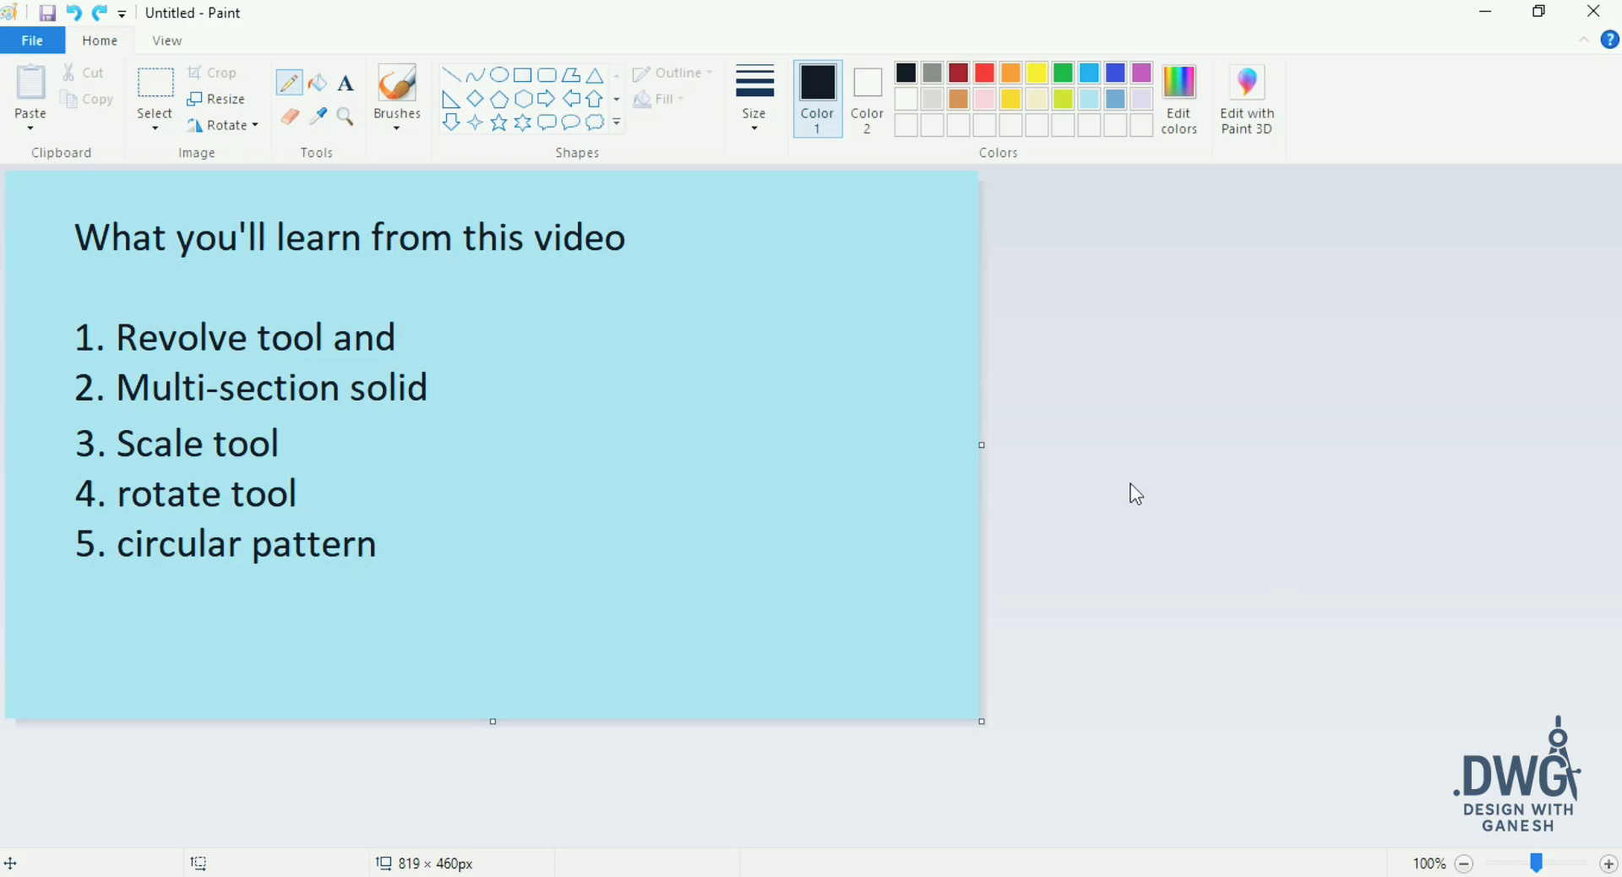
Step: Switch from the Paint topic list back to CATIA and close Part Modeling 70 without saving
key(alt+Tab)
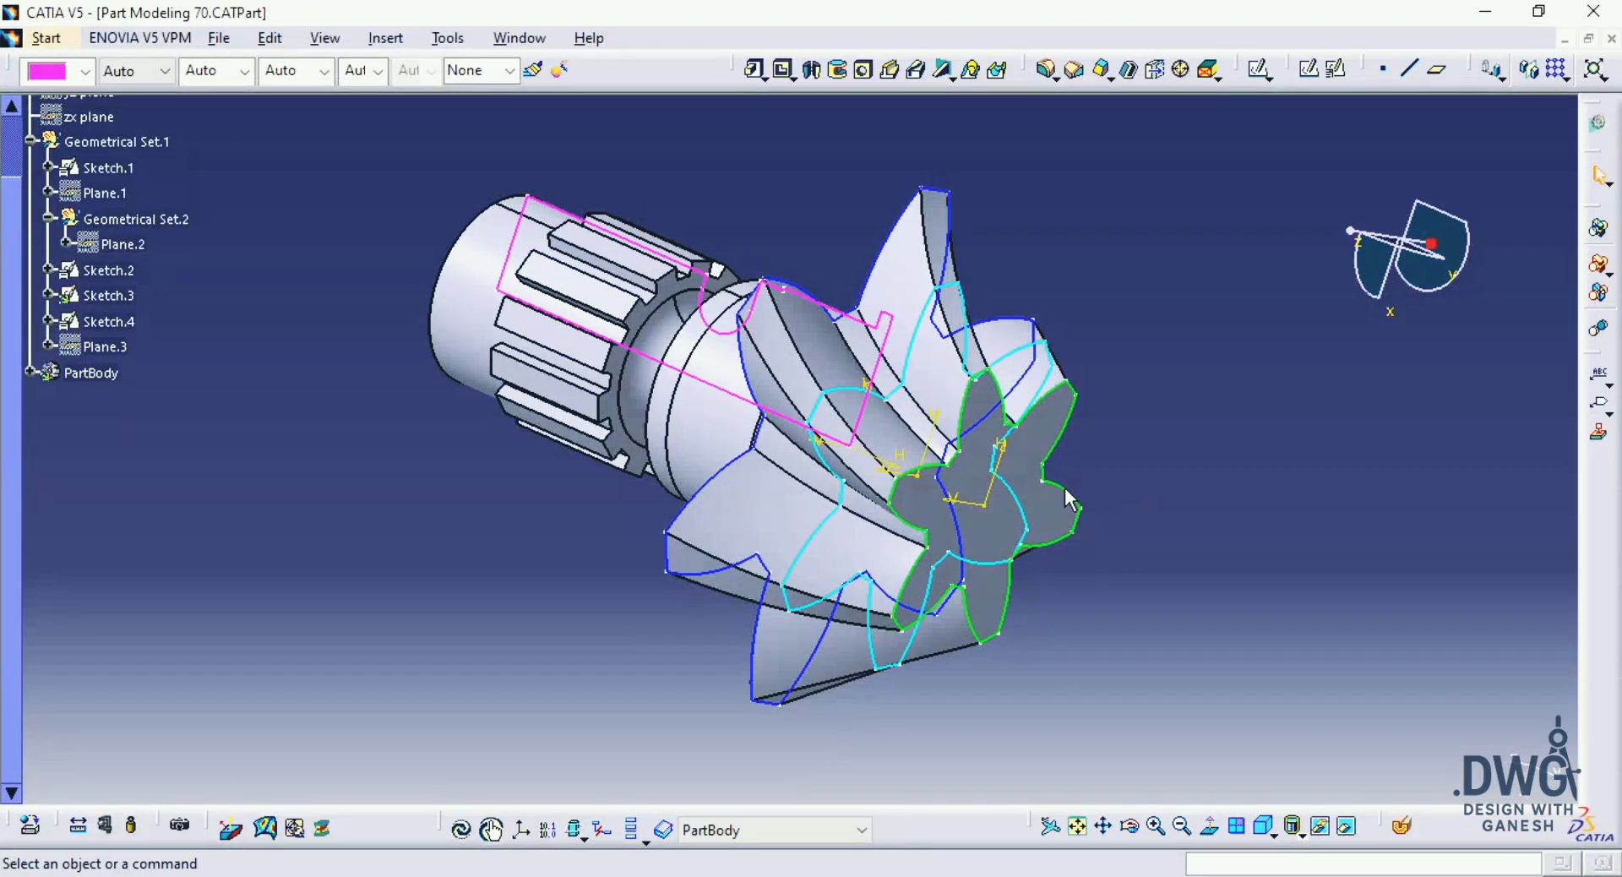
click(1612, 39)
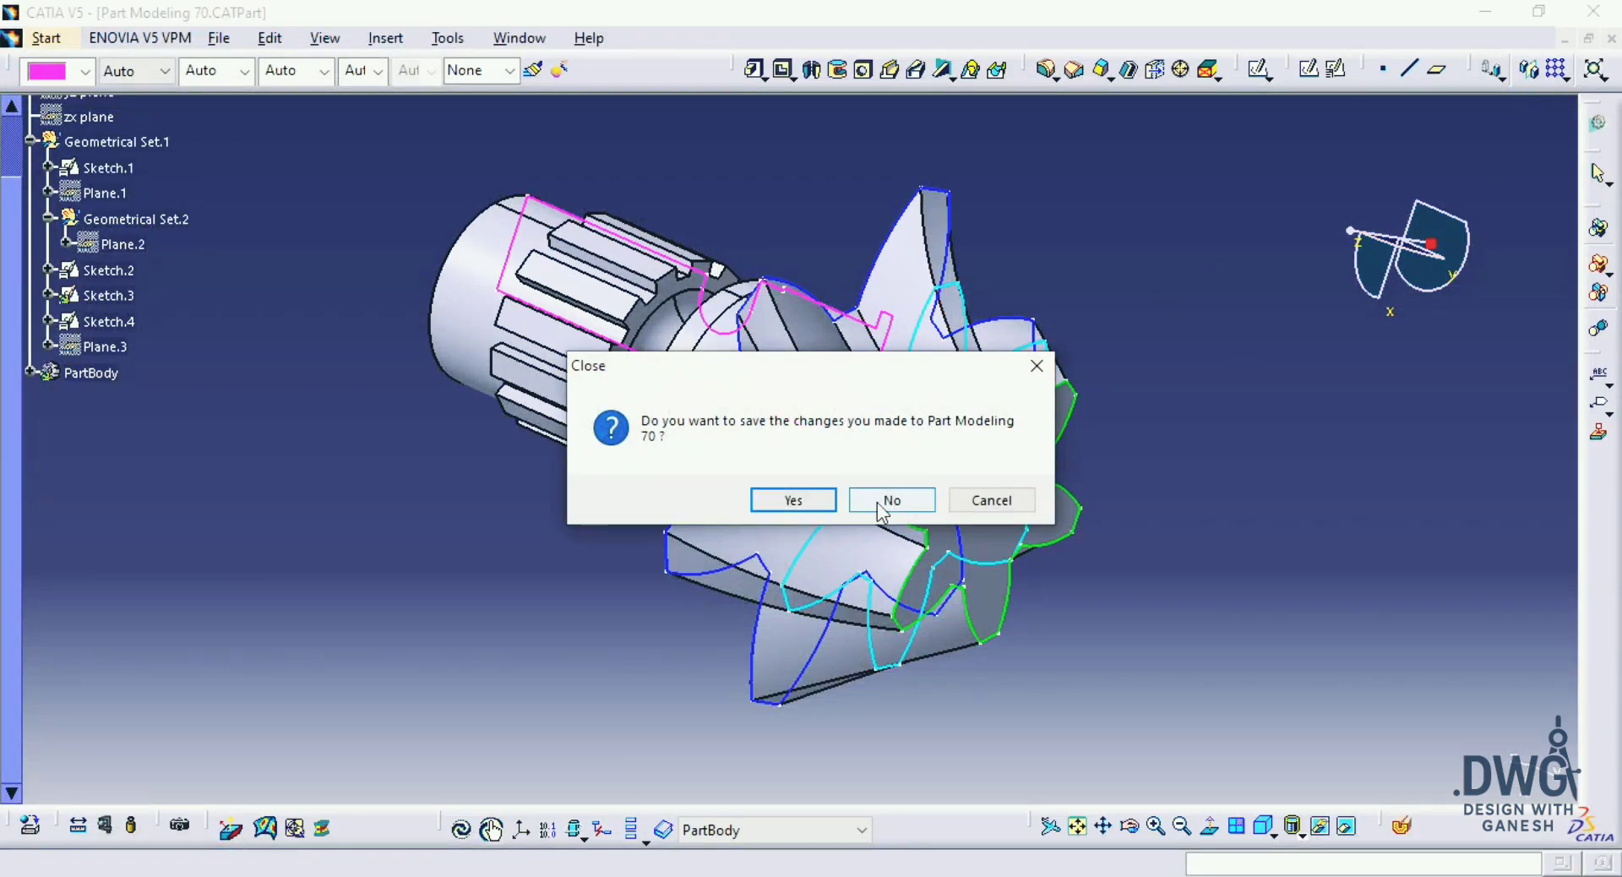
click(878, 504)
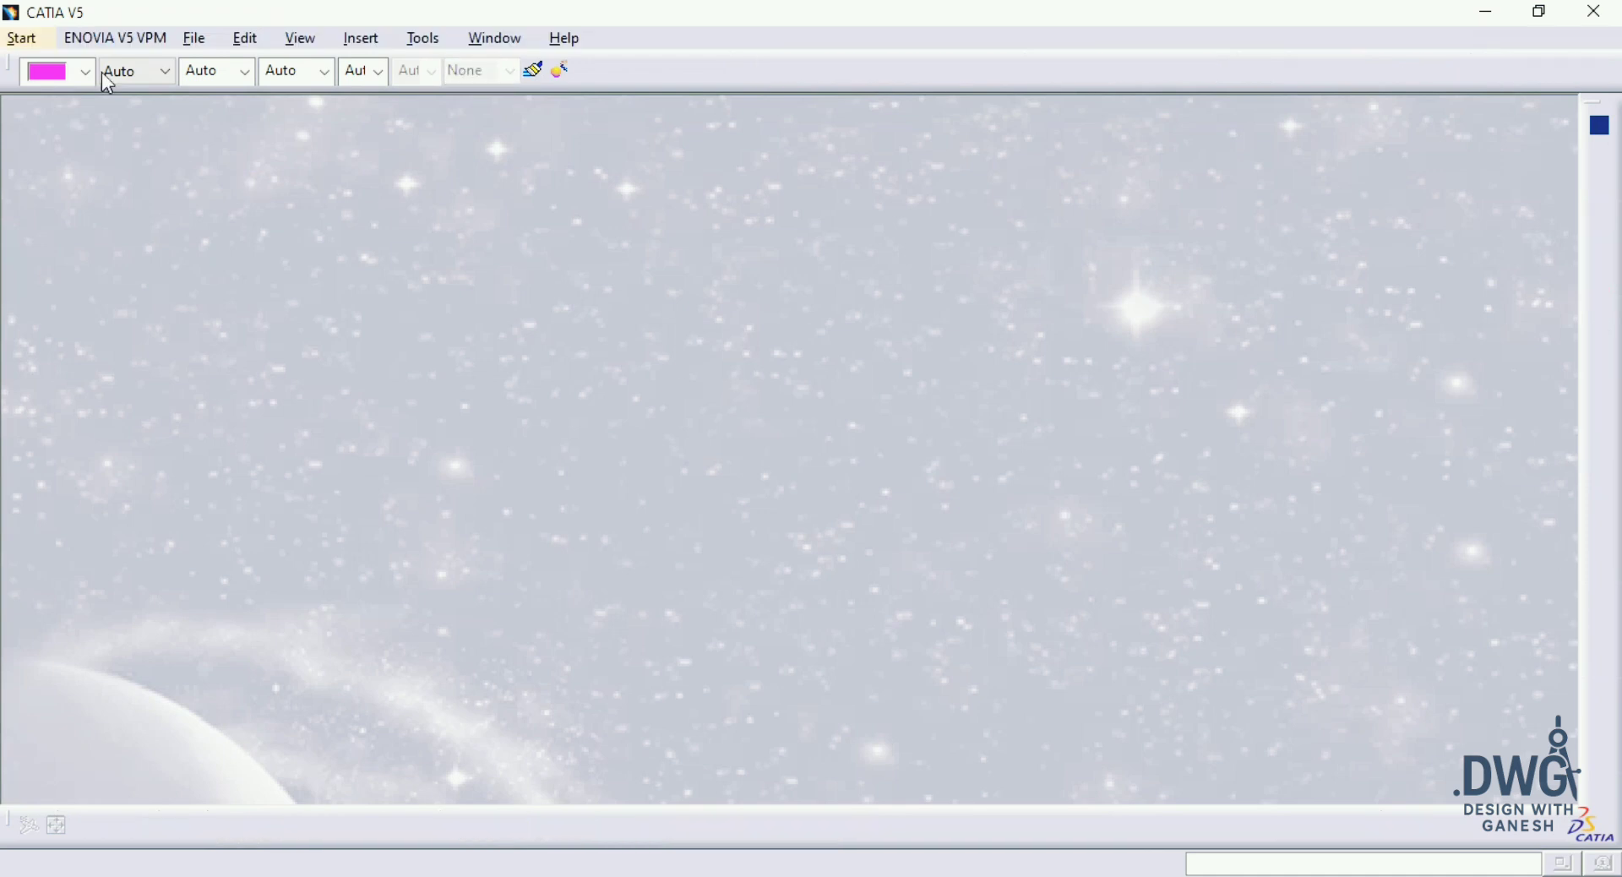
Step: Create a new part named Part1 with hybrid design enabled
click(34, 39)
mouse_move(126, 76)
click(343, 76)
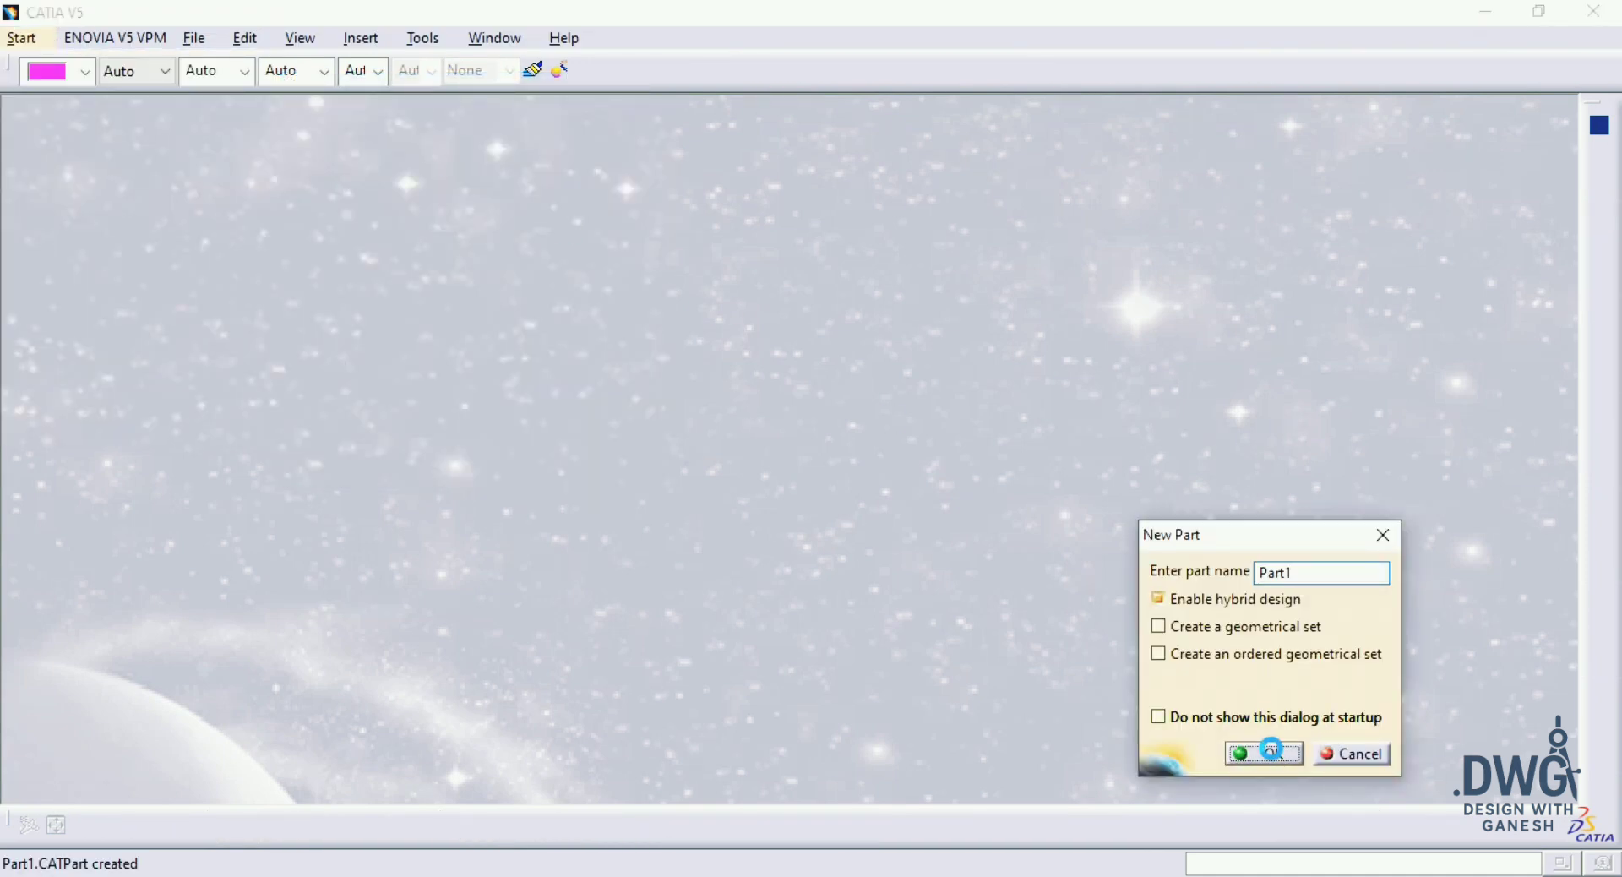
click(1272, 750)
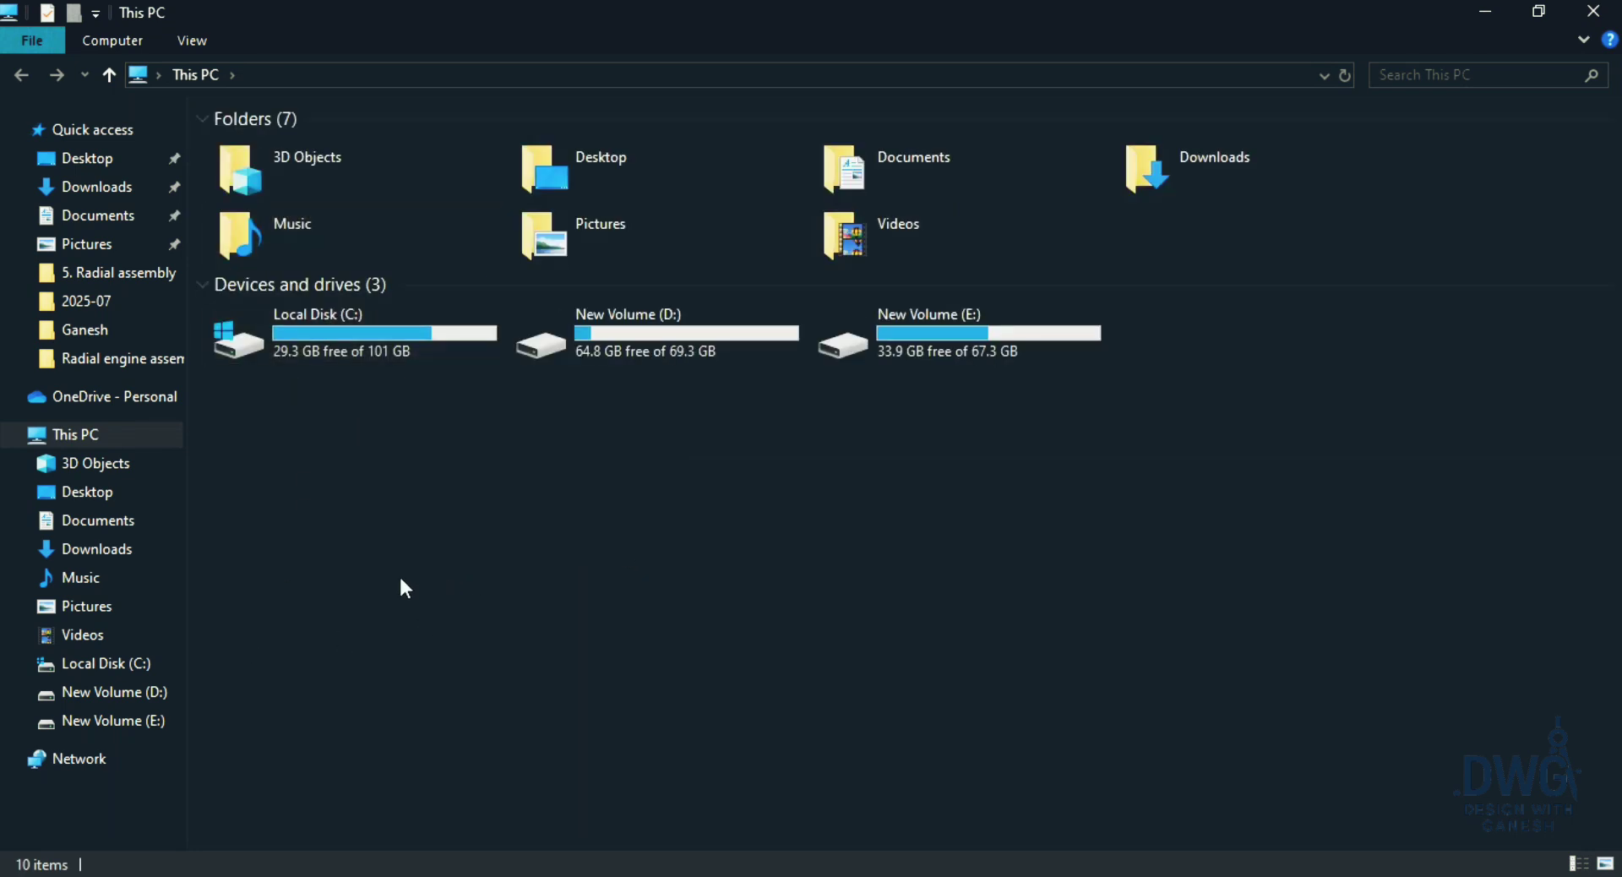
Step: In File Explorer, open Unknown.pdf from its folder on New Volume (E:) and display the FIG:70 drawing on page 26
click(127, 721)
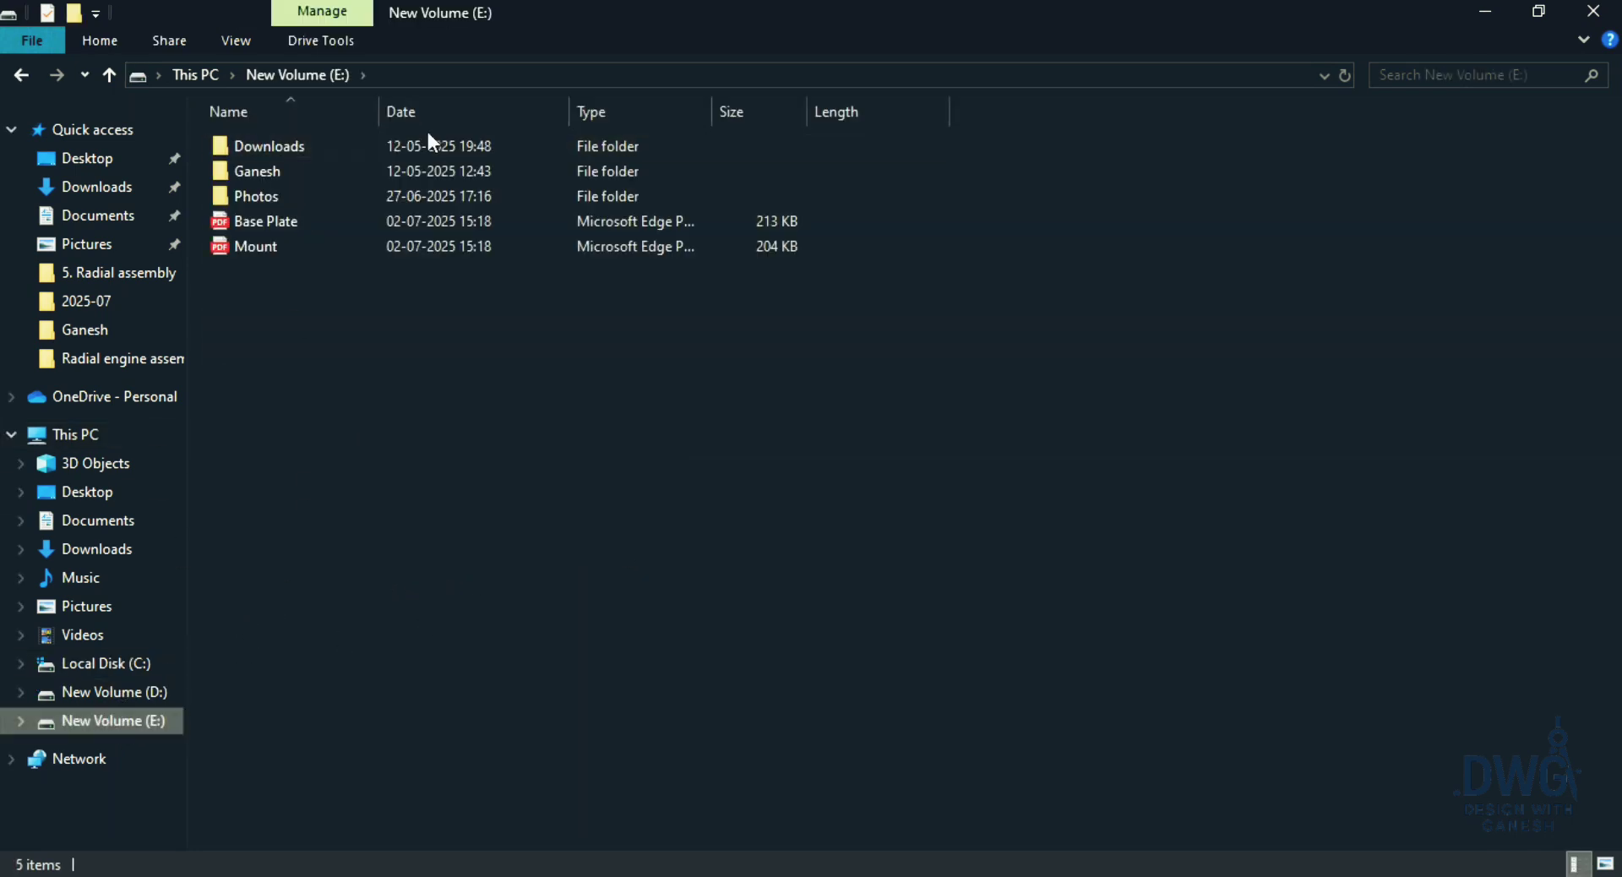
double_click(427, 173)
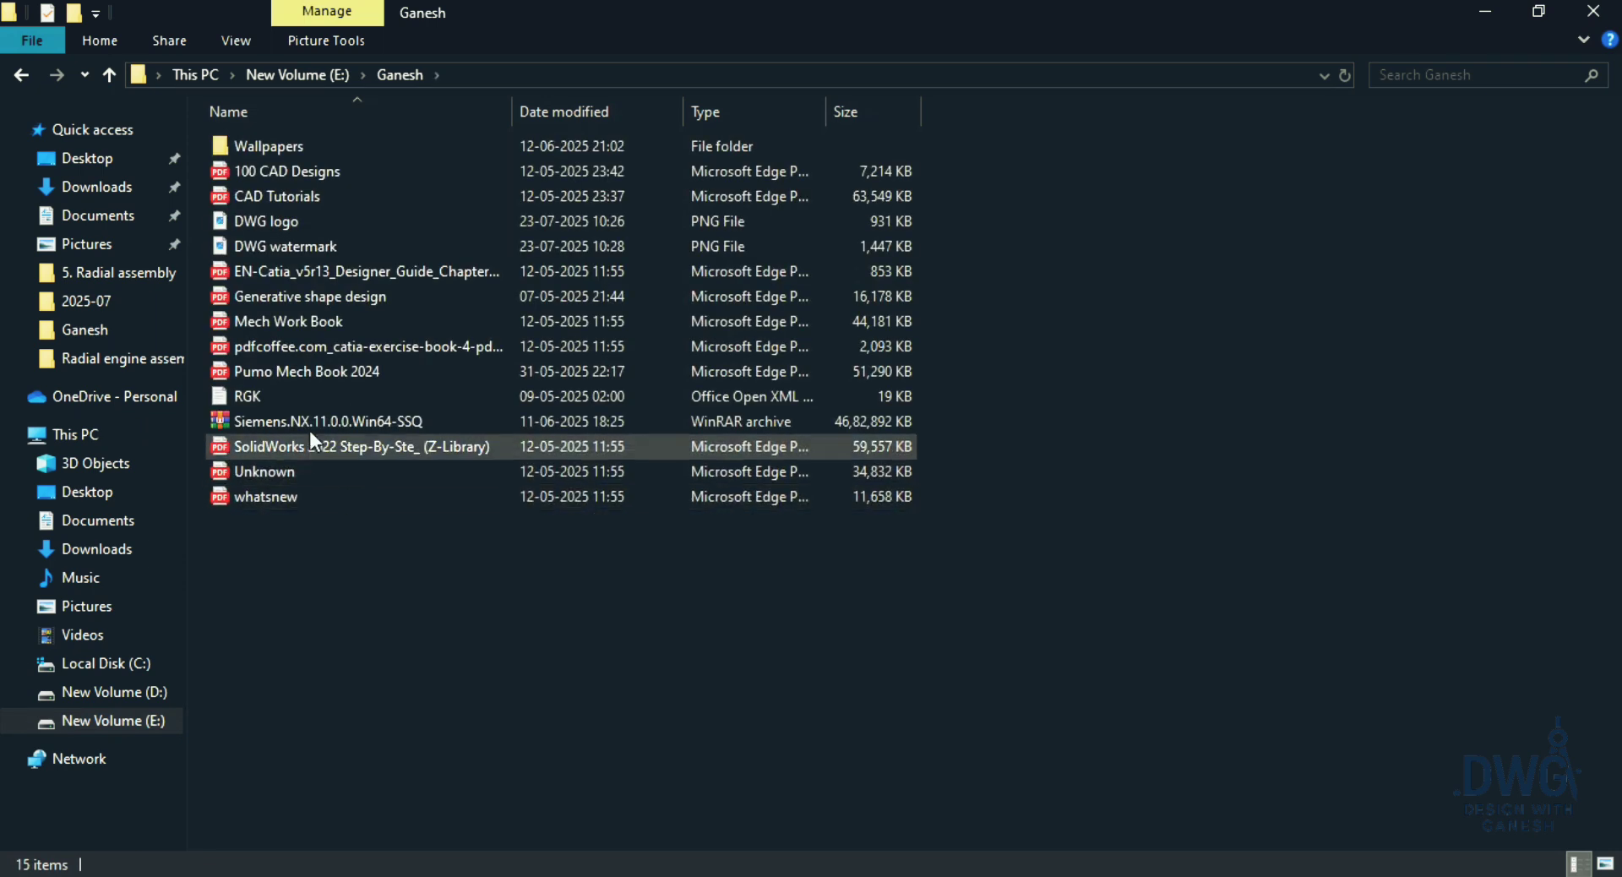
double_click(402, 473)
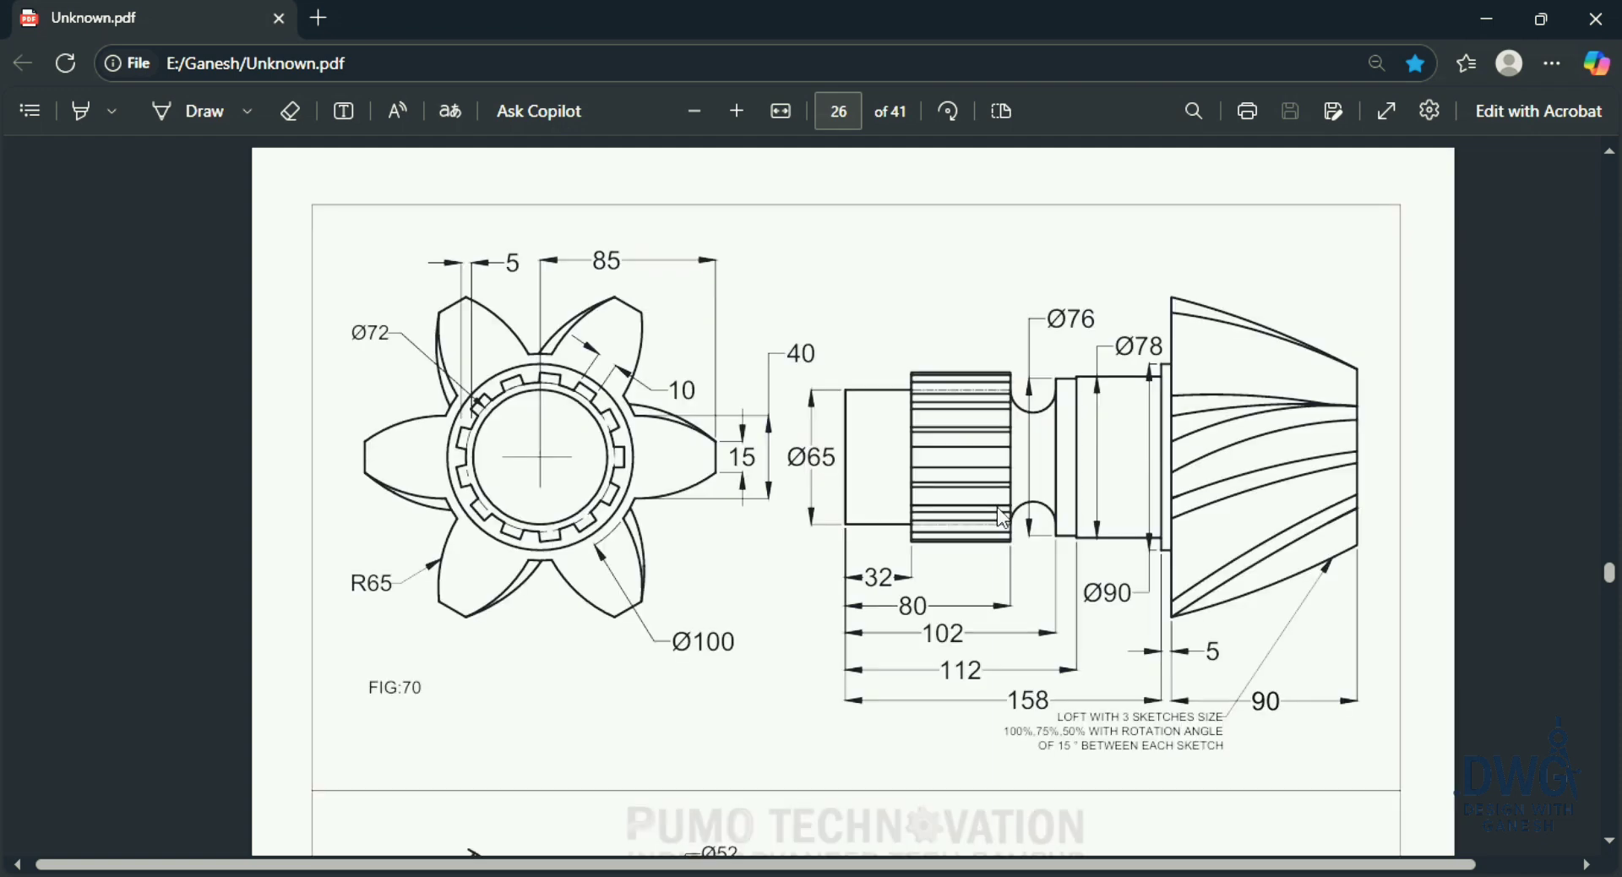
scroll(1197, 463, up, 1)
key(alt+Tab)
key(alt+Tab)
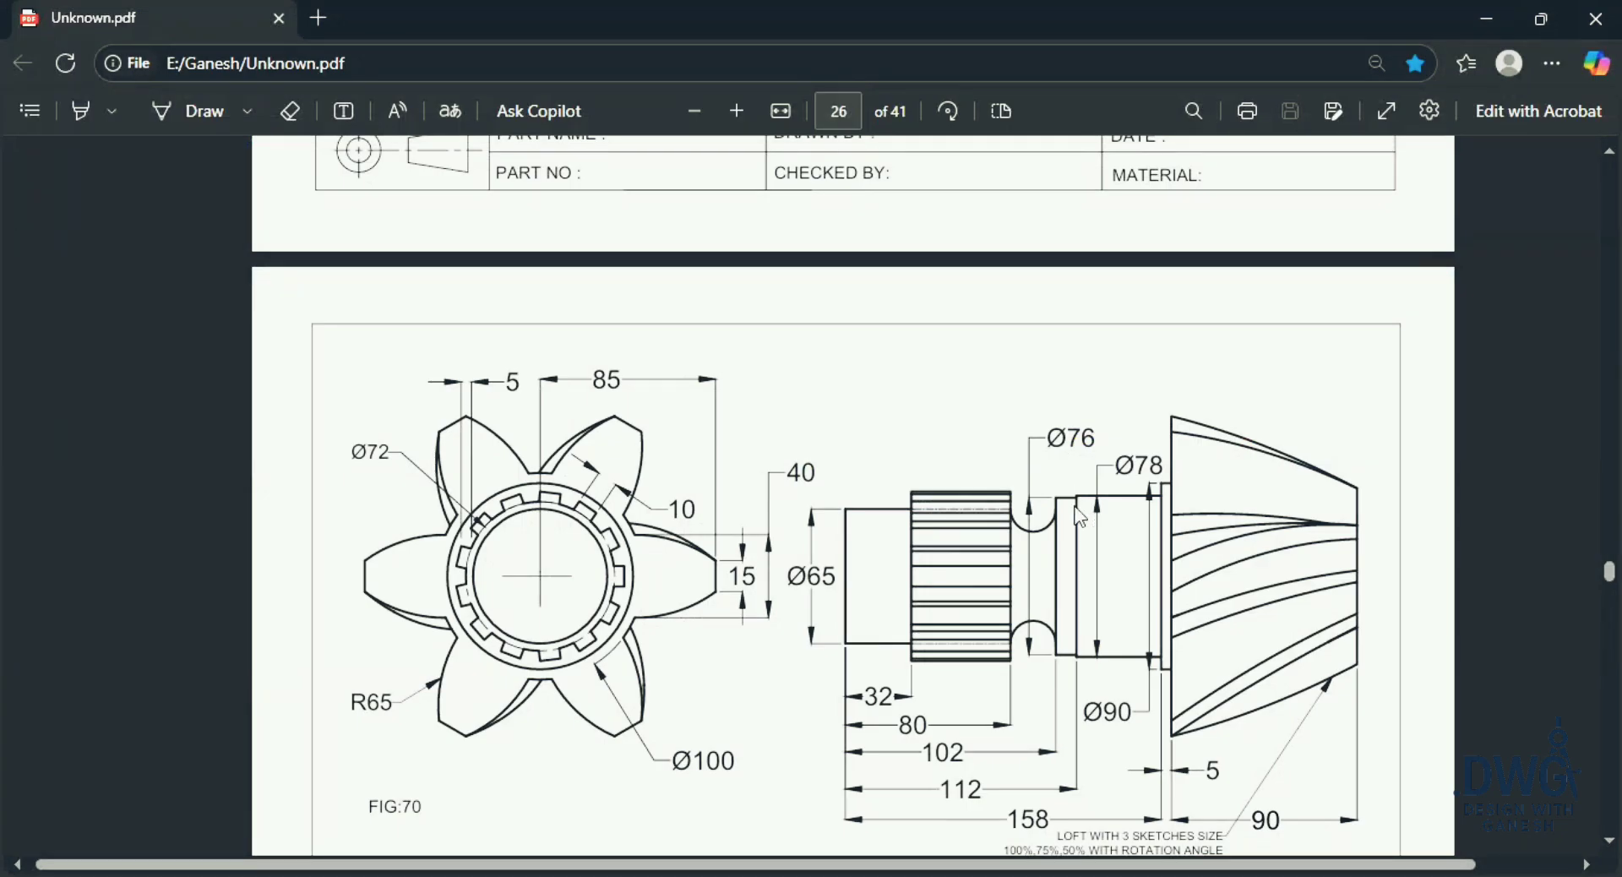
Step: Switch back to CATIA and start a positioned sketch on the yz plane
key(alt+Tab+Tab)
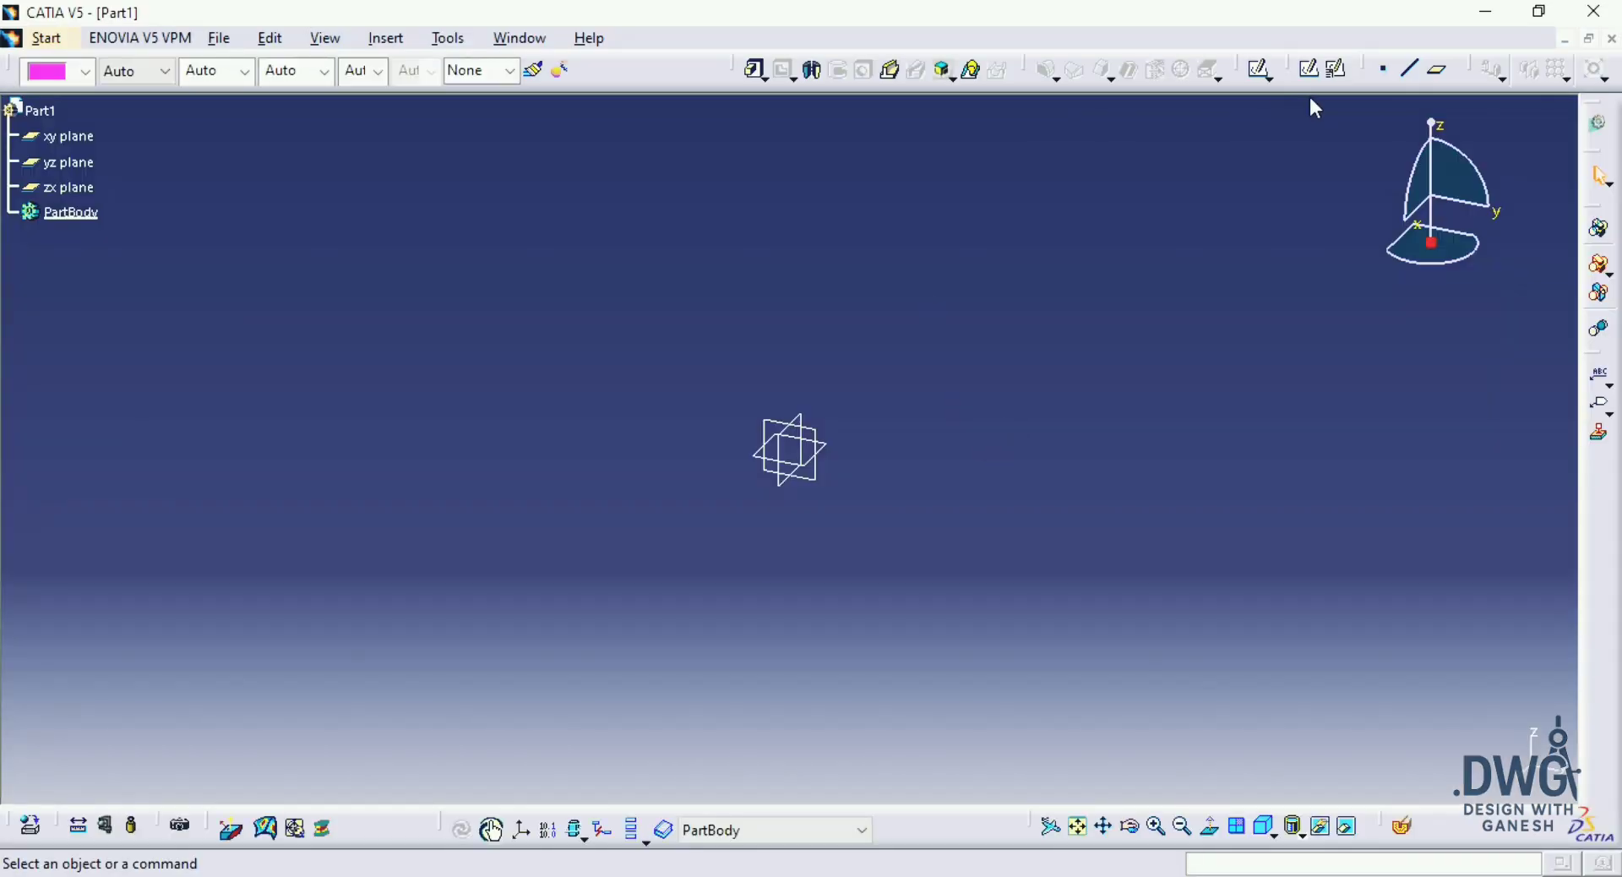
click(1338, 69)
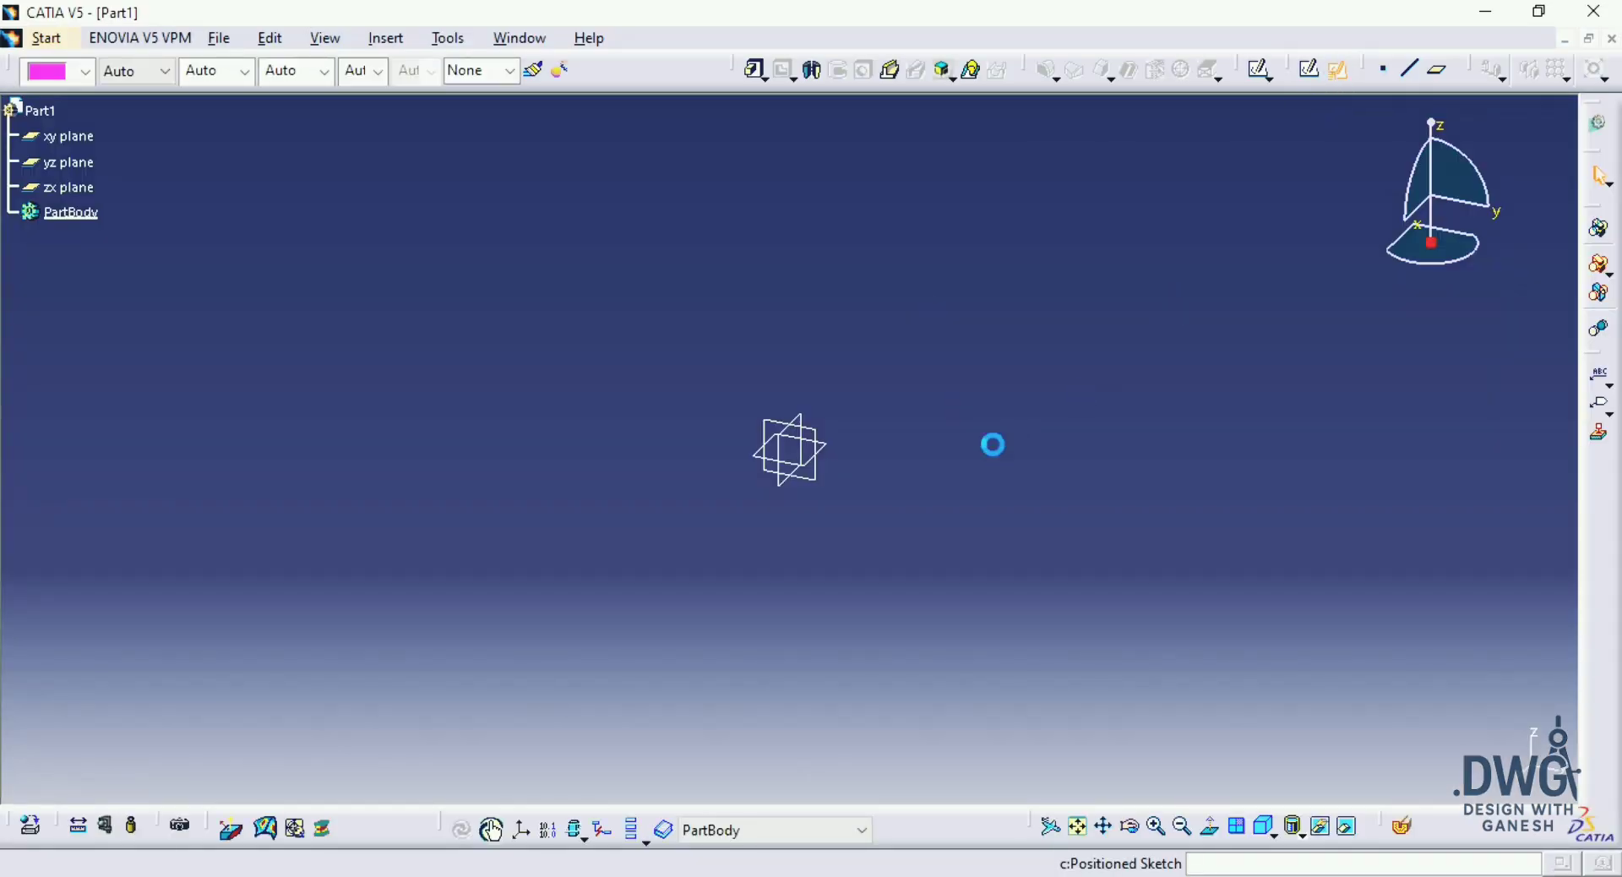
click(815, 482)
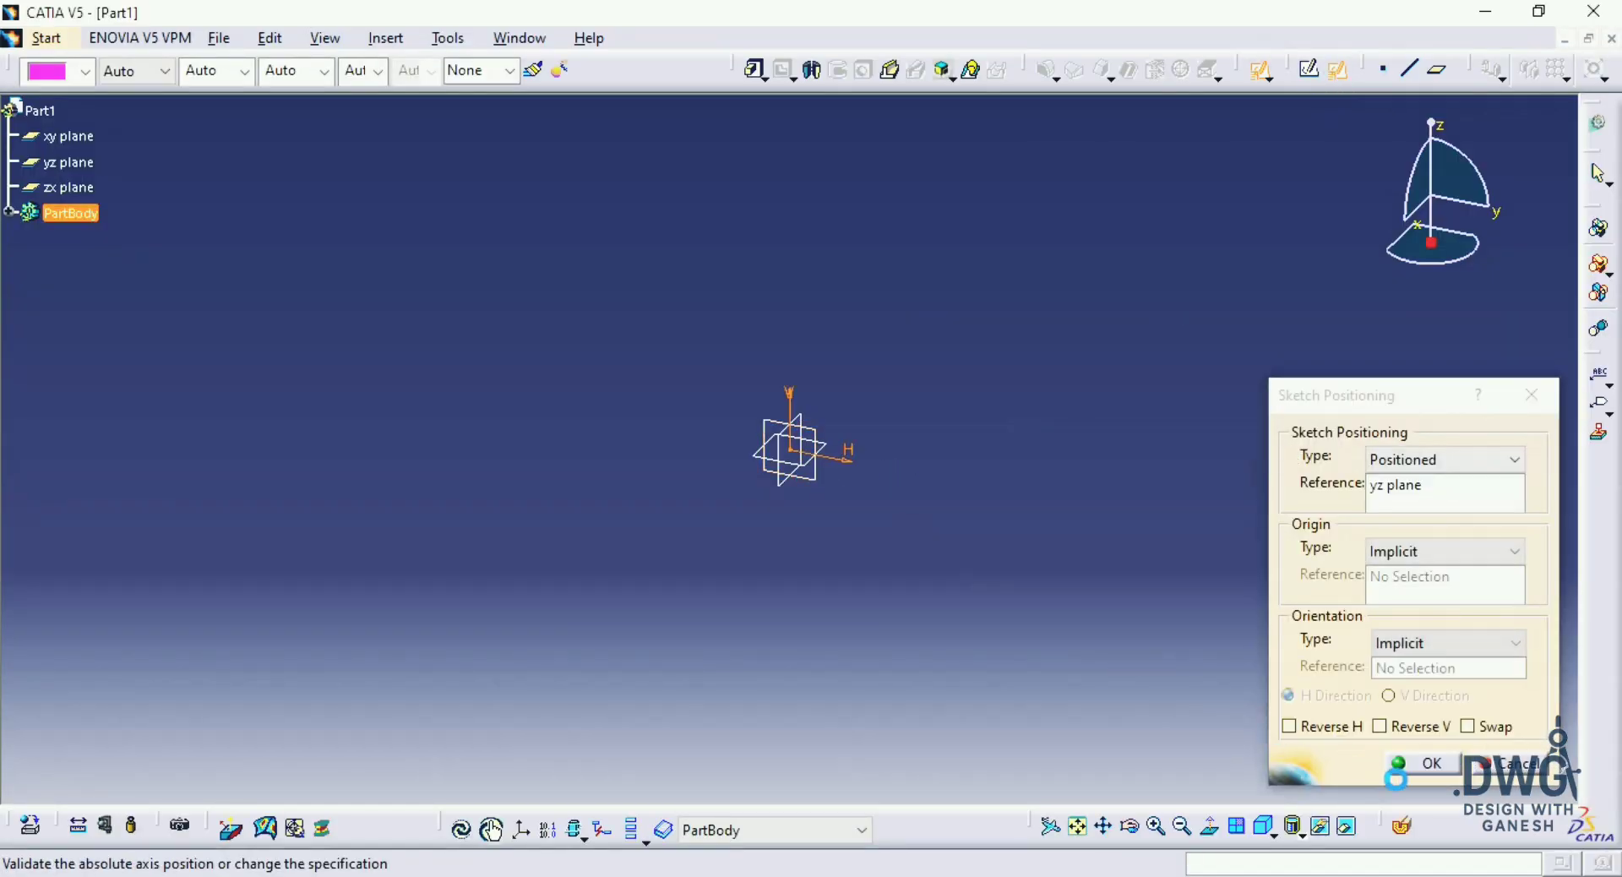
key(Return)
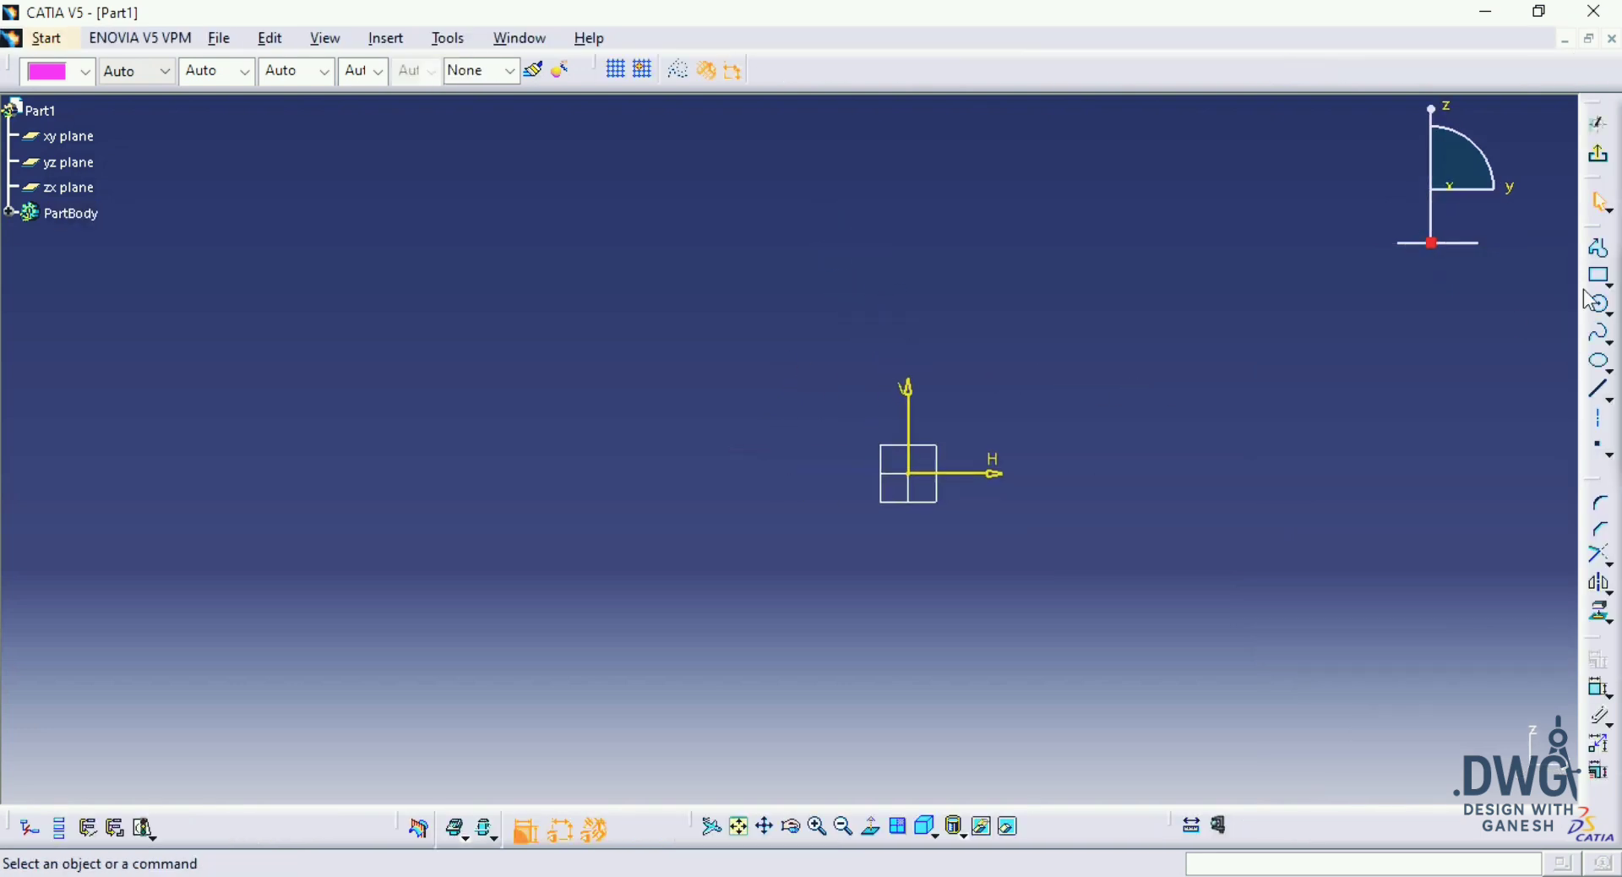
Step: Start the shaft profile at the origin: about 92 mm up, 9.6 mm across, 21 mm down and 48 mm away from the vertical axis
click(1601, 250)
click(922, 482)
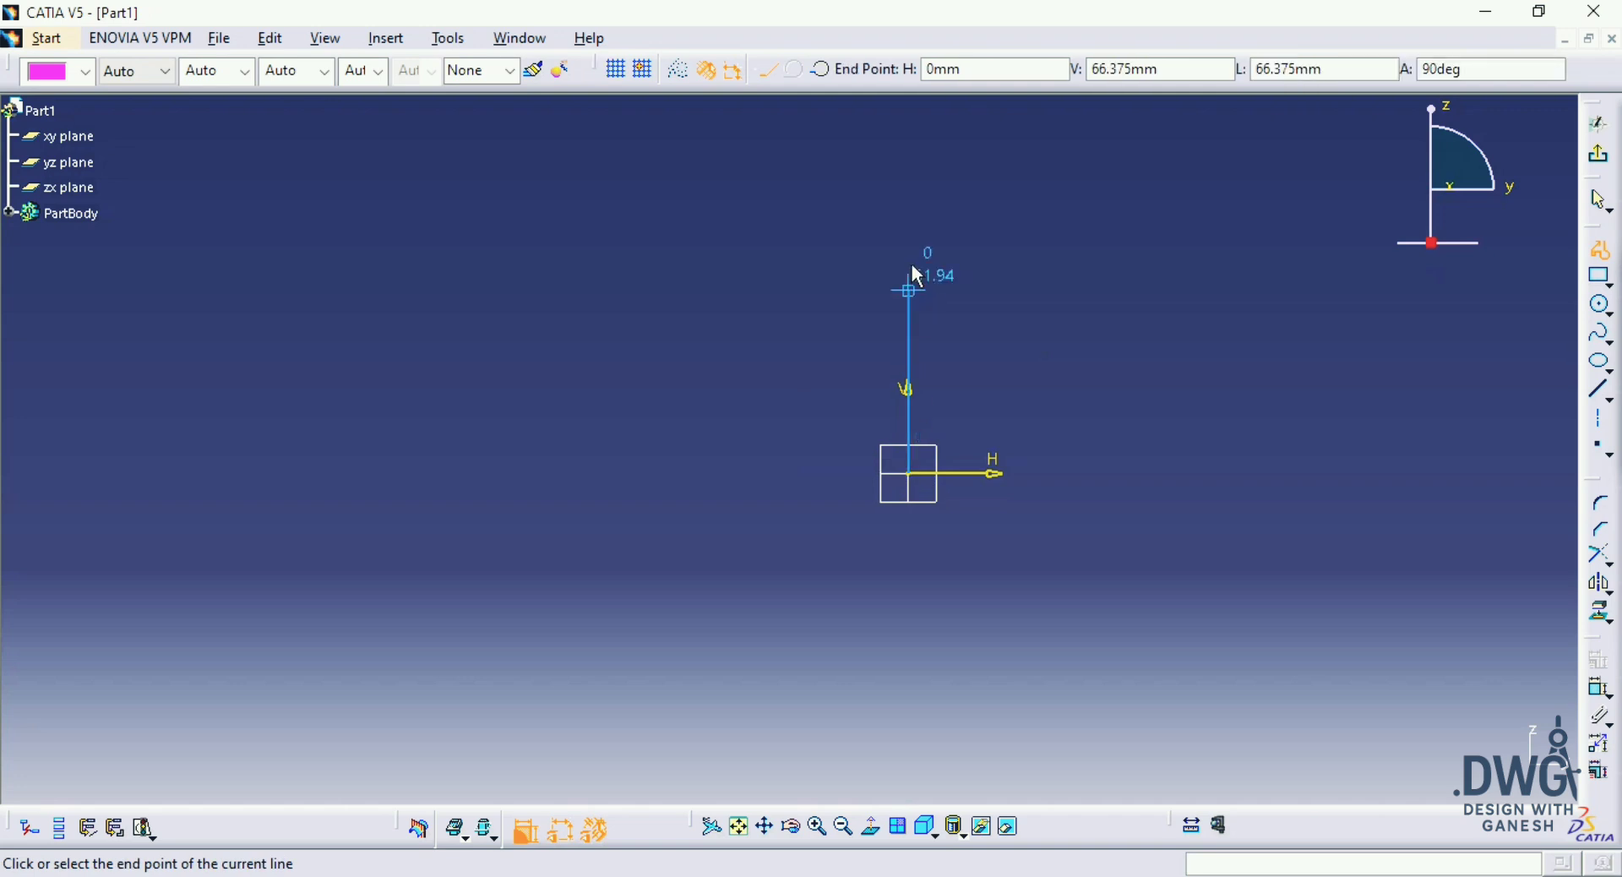
key(alt+Tab)
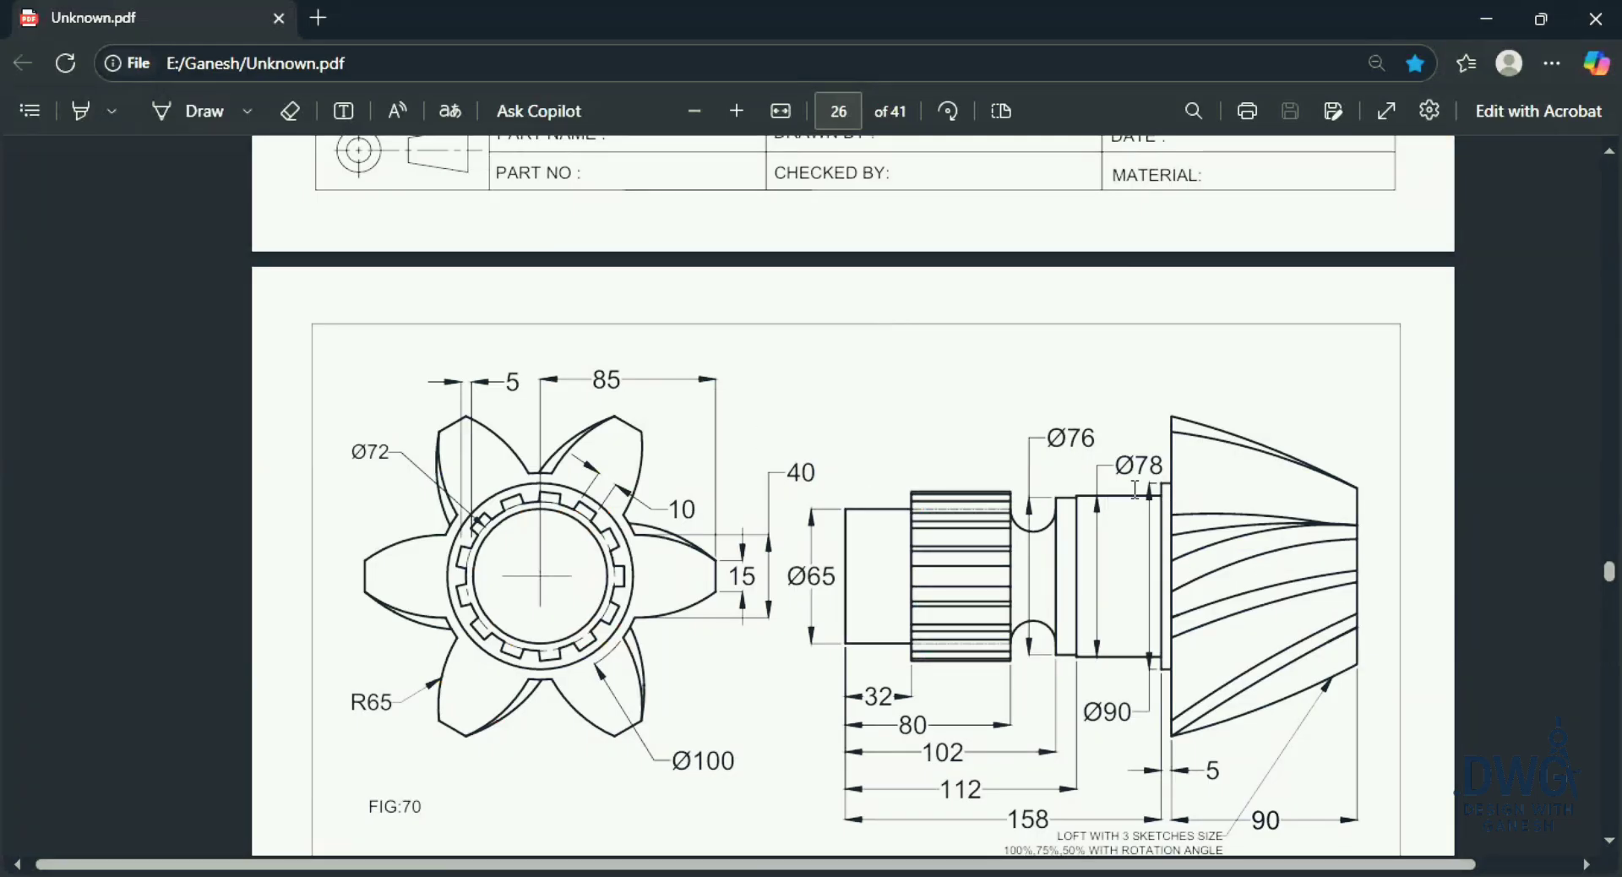
key(alt+Tab)
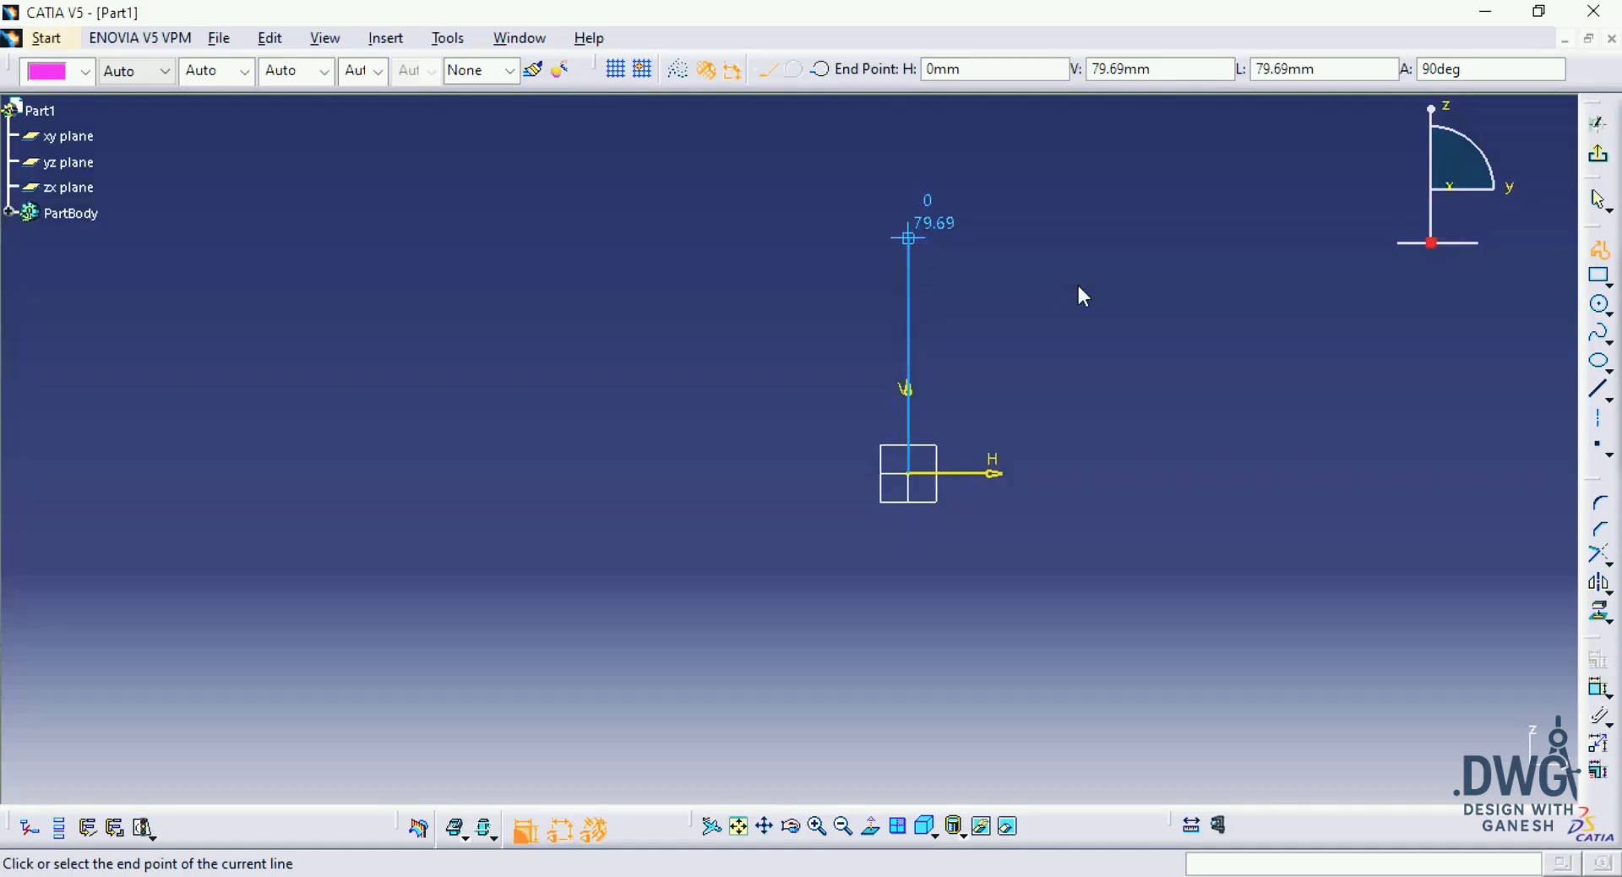
click(881, 200)
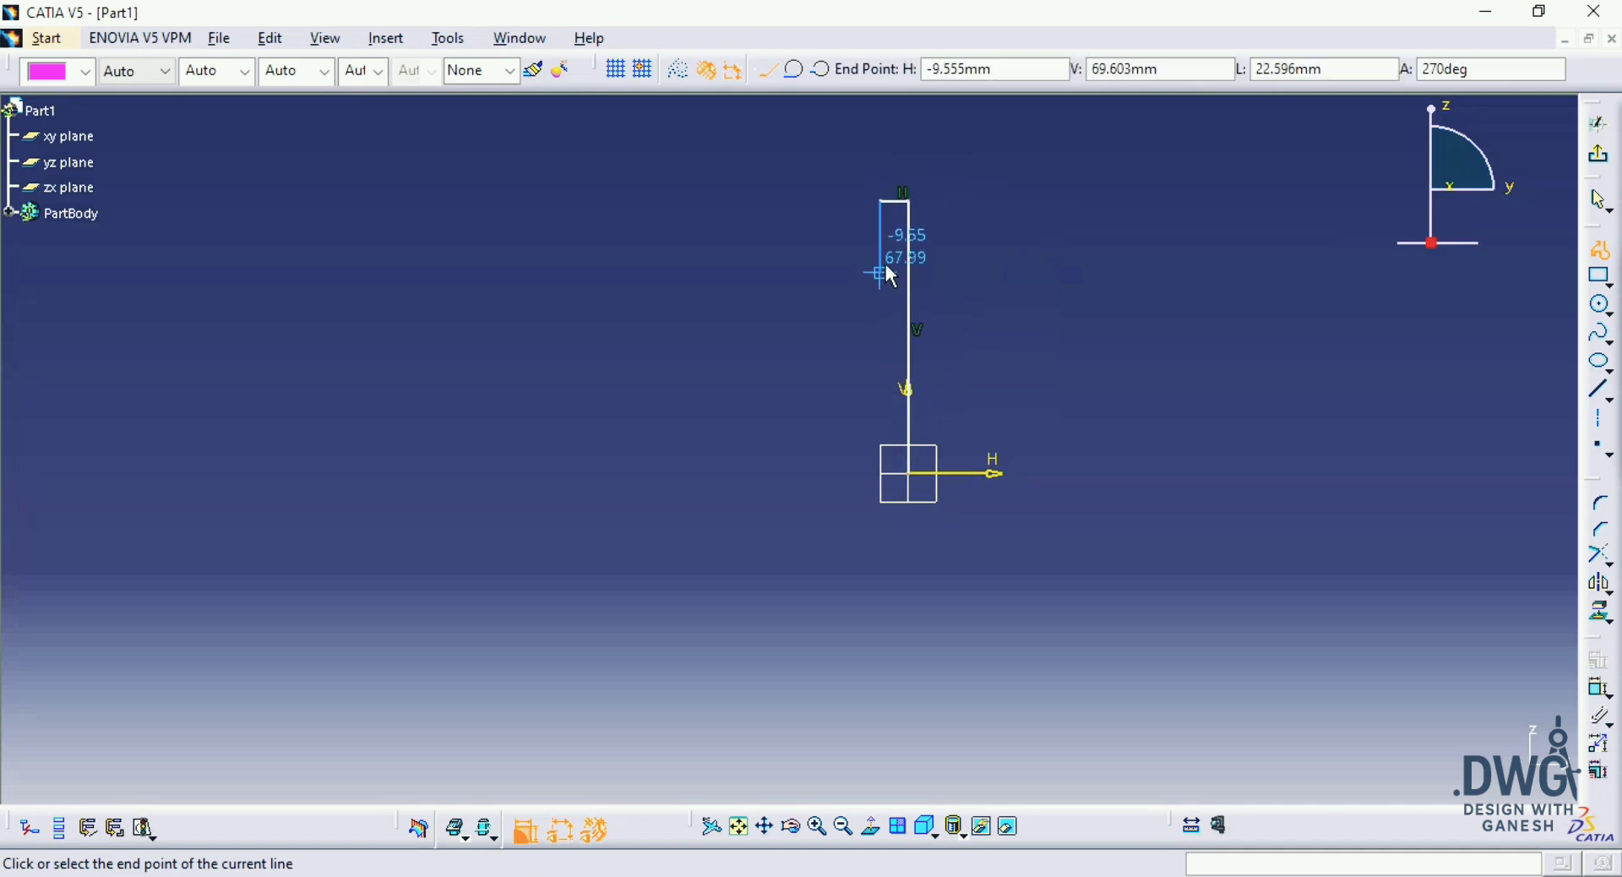
click(880, 263)
click(737, 262)
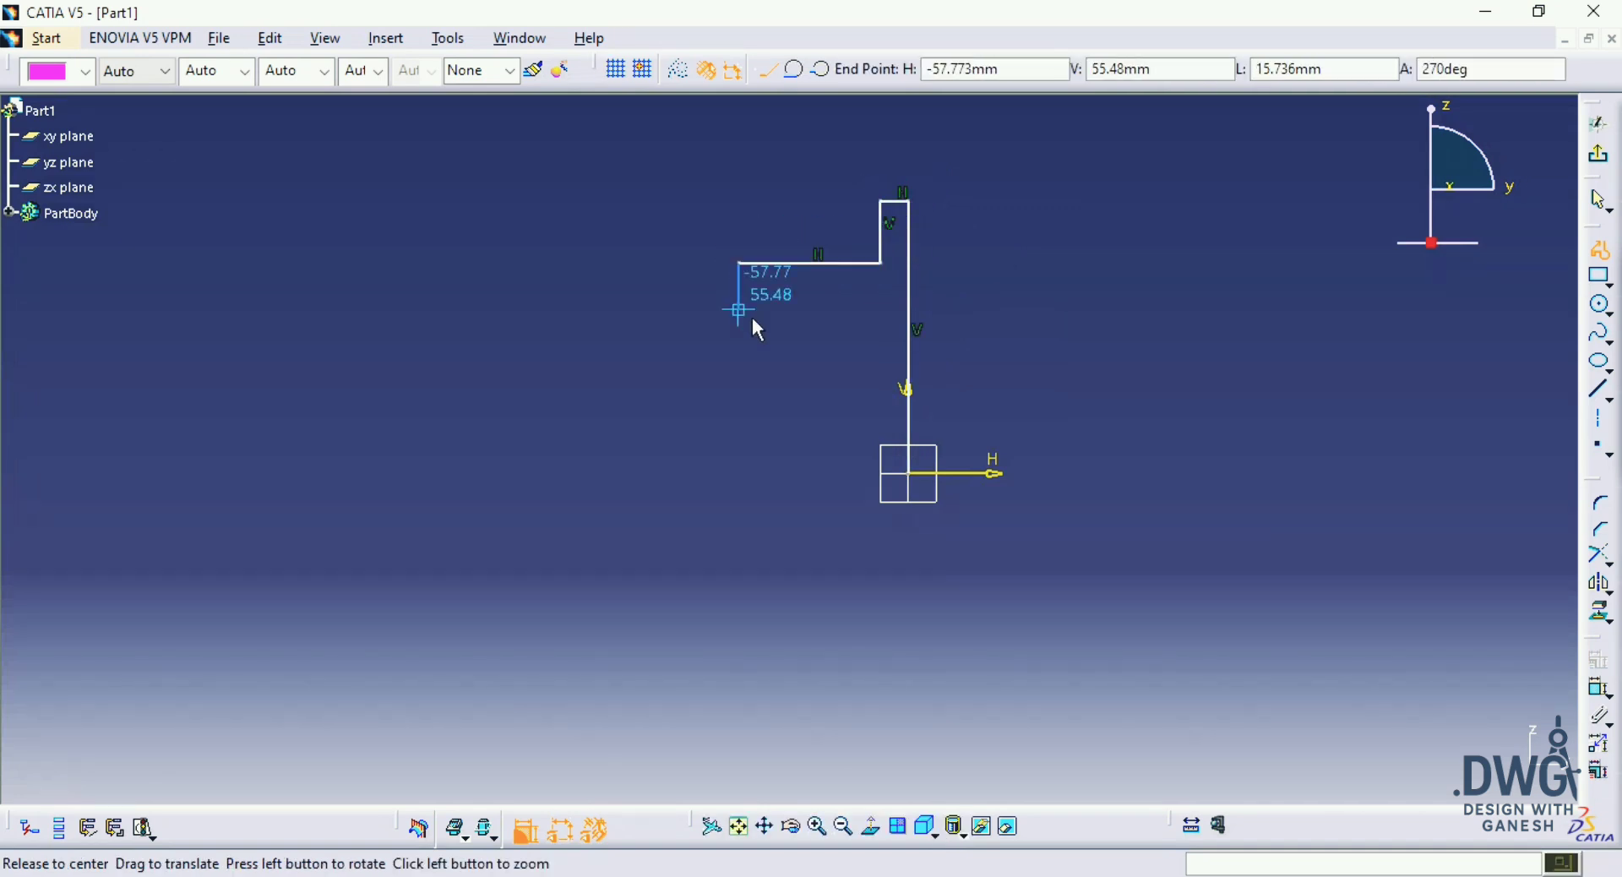
Step: Continue the profile with a shallow step down of about 5 mm and a horizontal line about 46 mm long
middle_drag(758, 330, 949, 349)
key(alt+Tab)
key(alt+Tab)
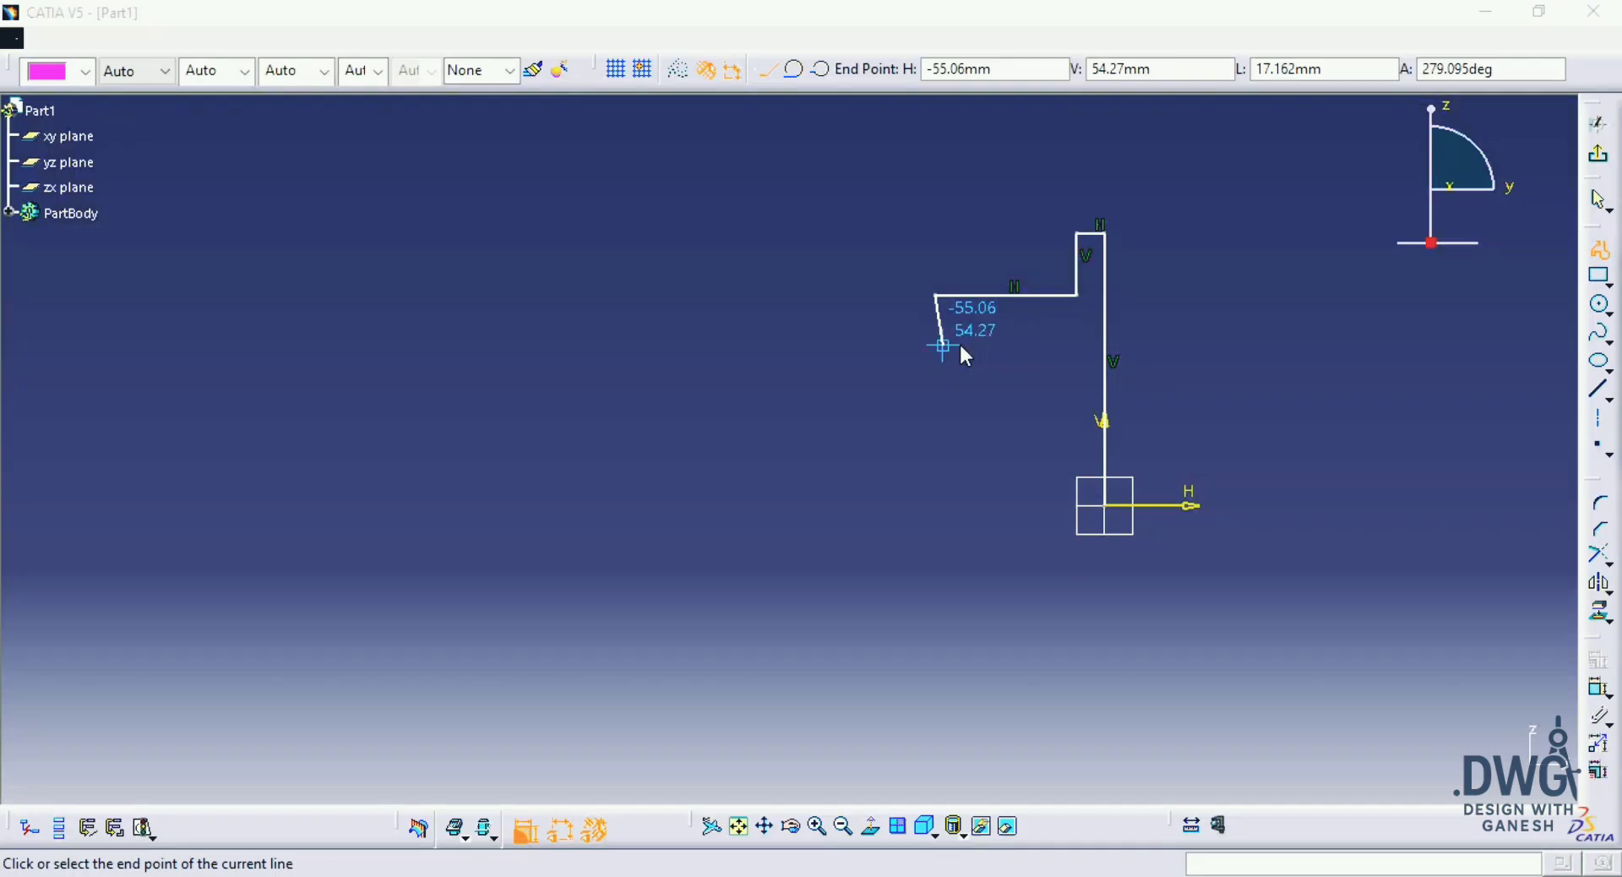
click(935, 308)
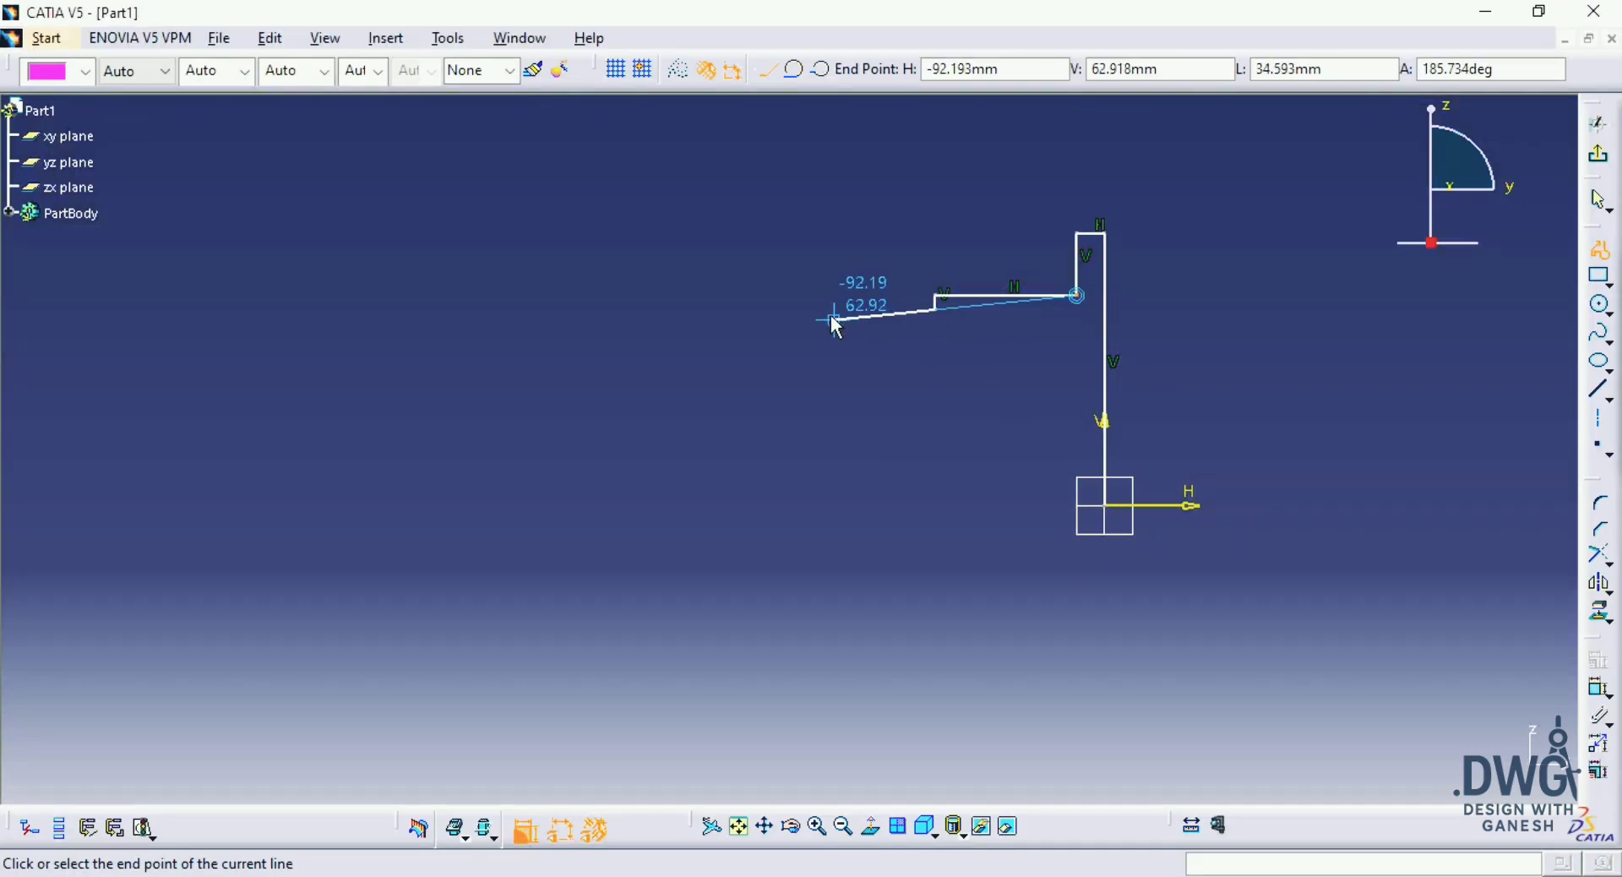
click(799, 309)
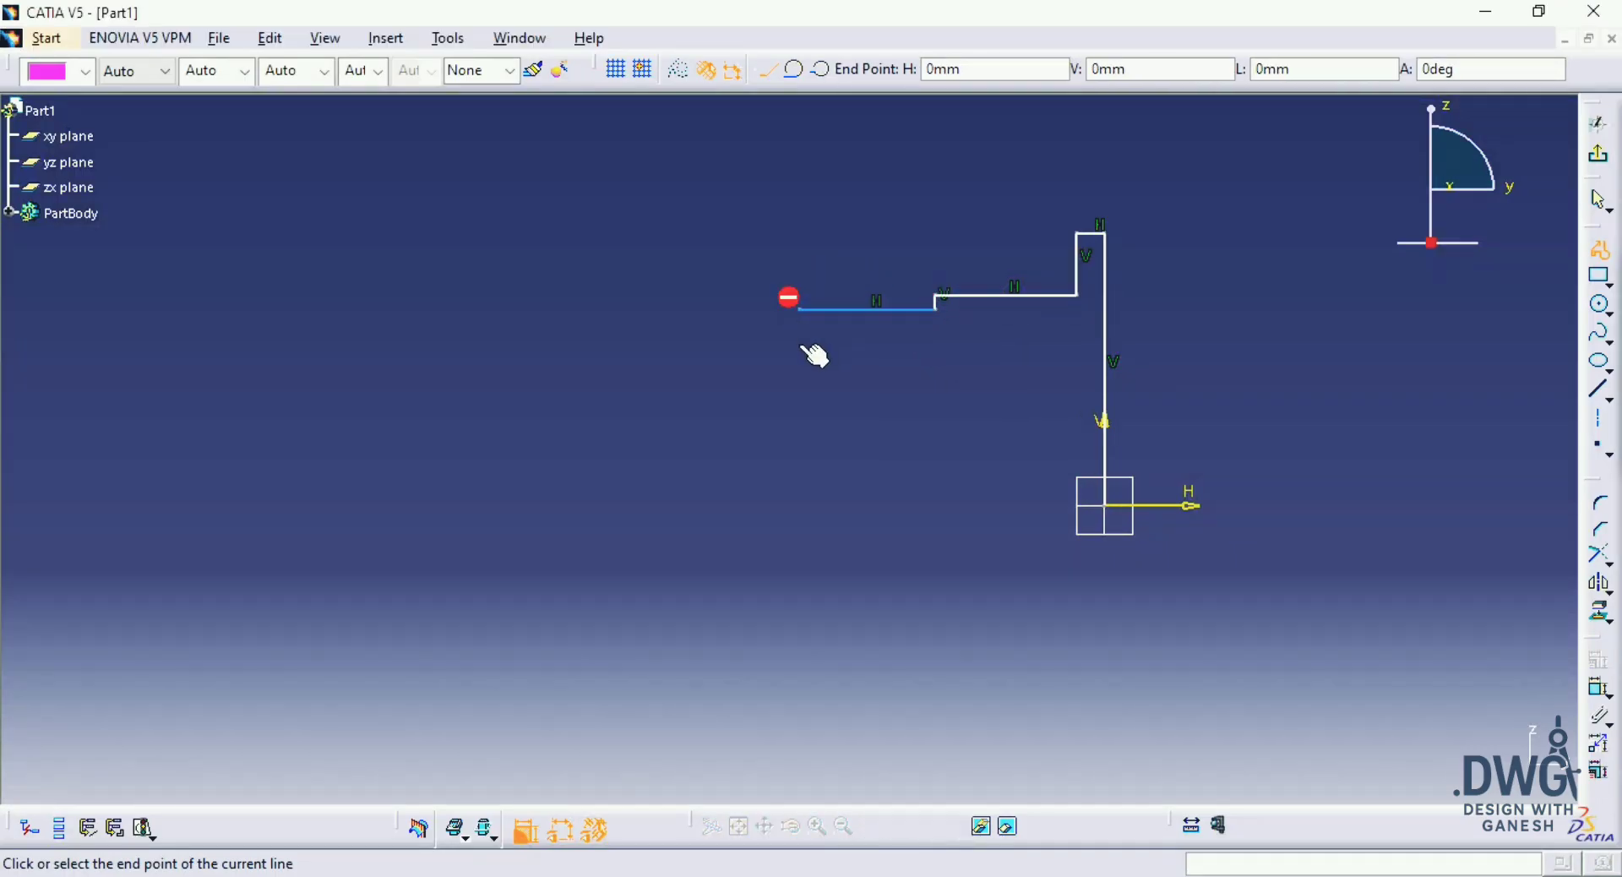
Step: Continue the profile about 10 mm down, 25 mm horizontally away from the vertical axis, and 22 mm up, checking the FIG:70 drawing
middle_drag(811, 351, 894, 390)
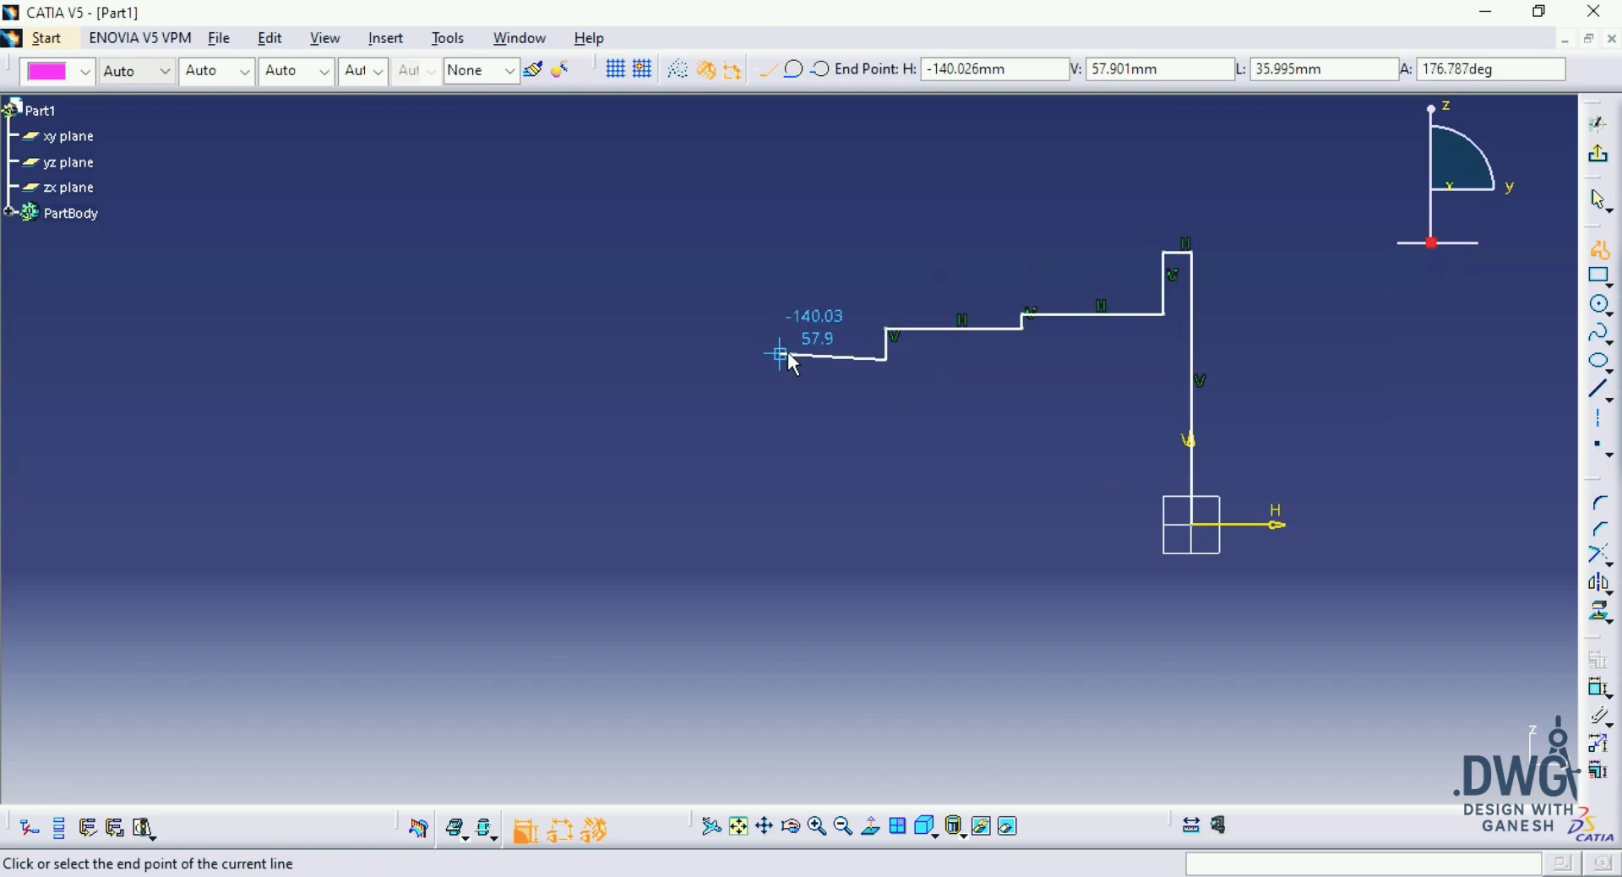
click(813, 360)
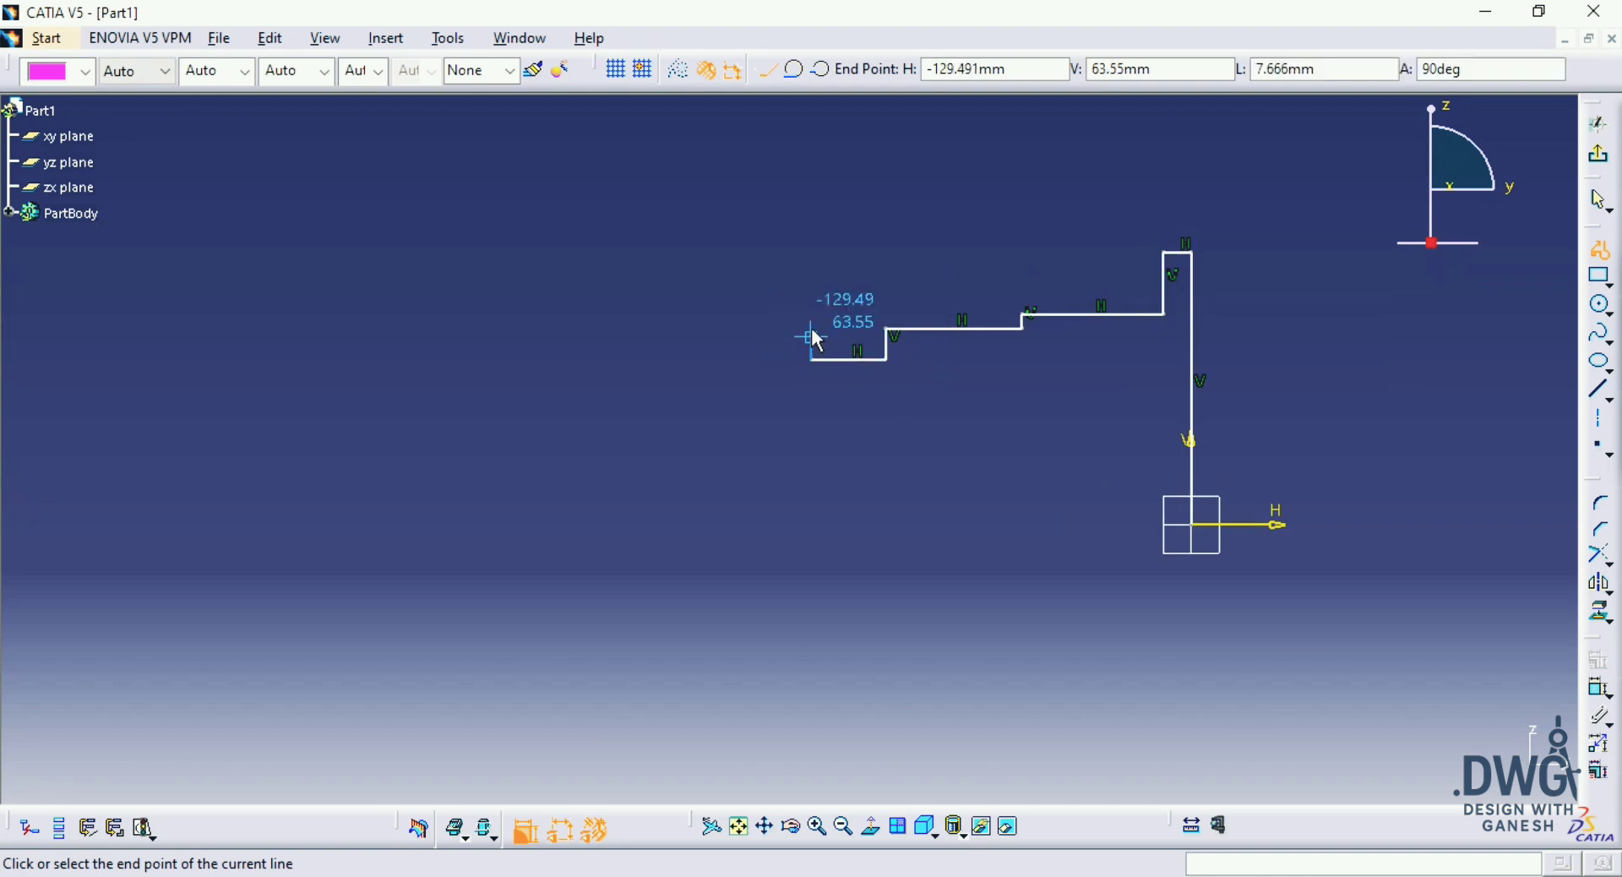
click(812, 330)
middle_drag(778, 330, 890, 348)
key(alt+Tab)
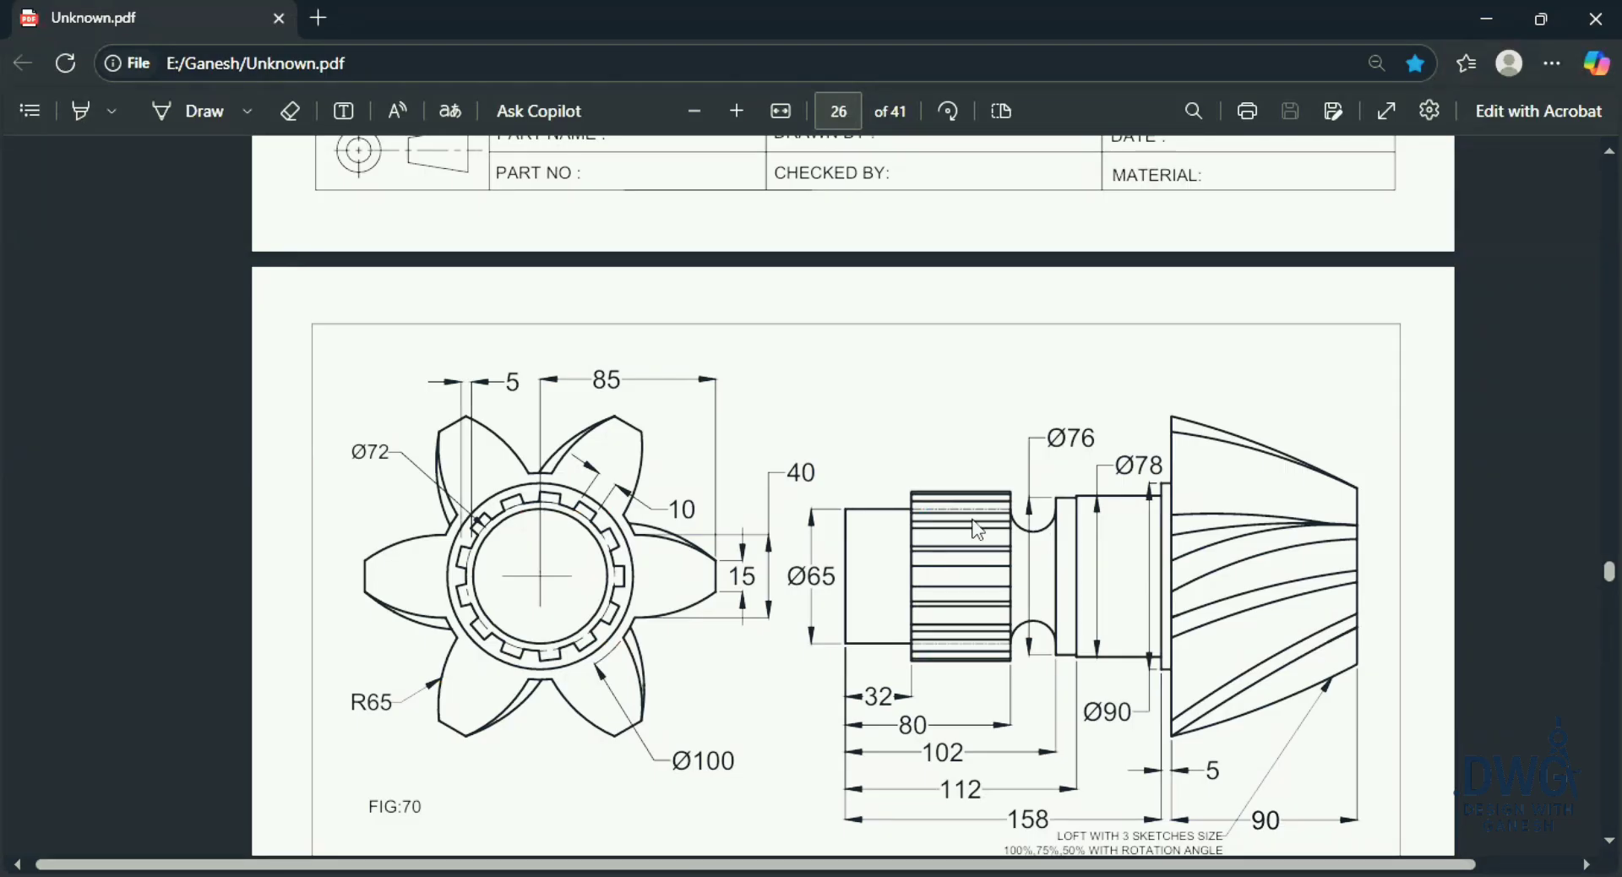
key(alt+Tab)
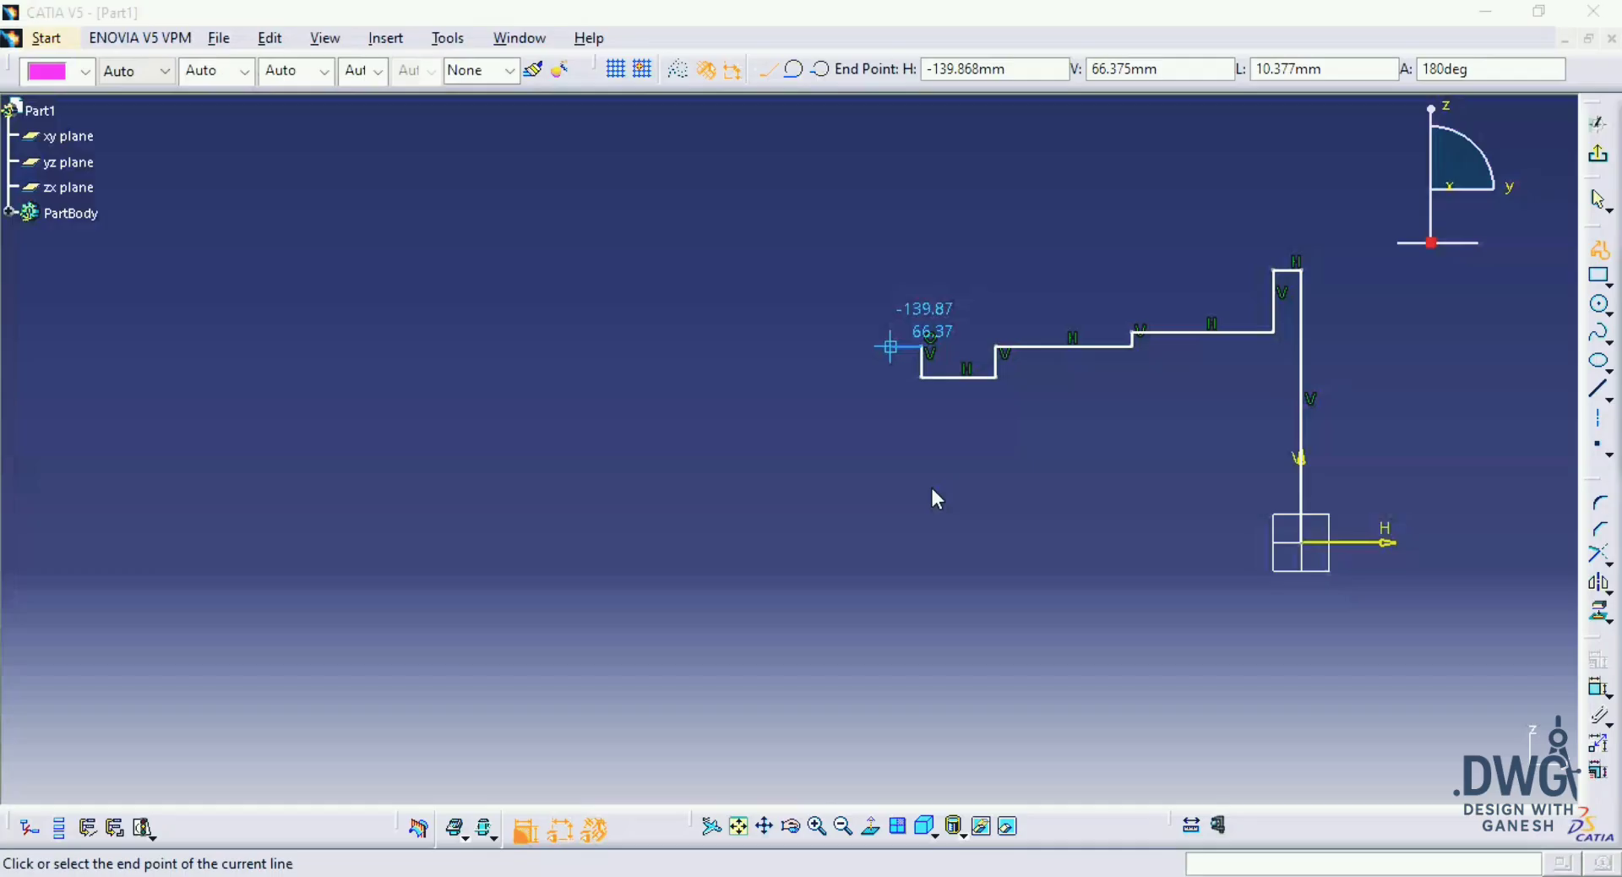
click(921, 313)
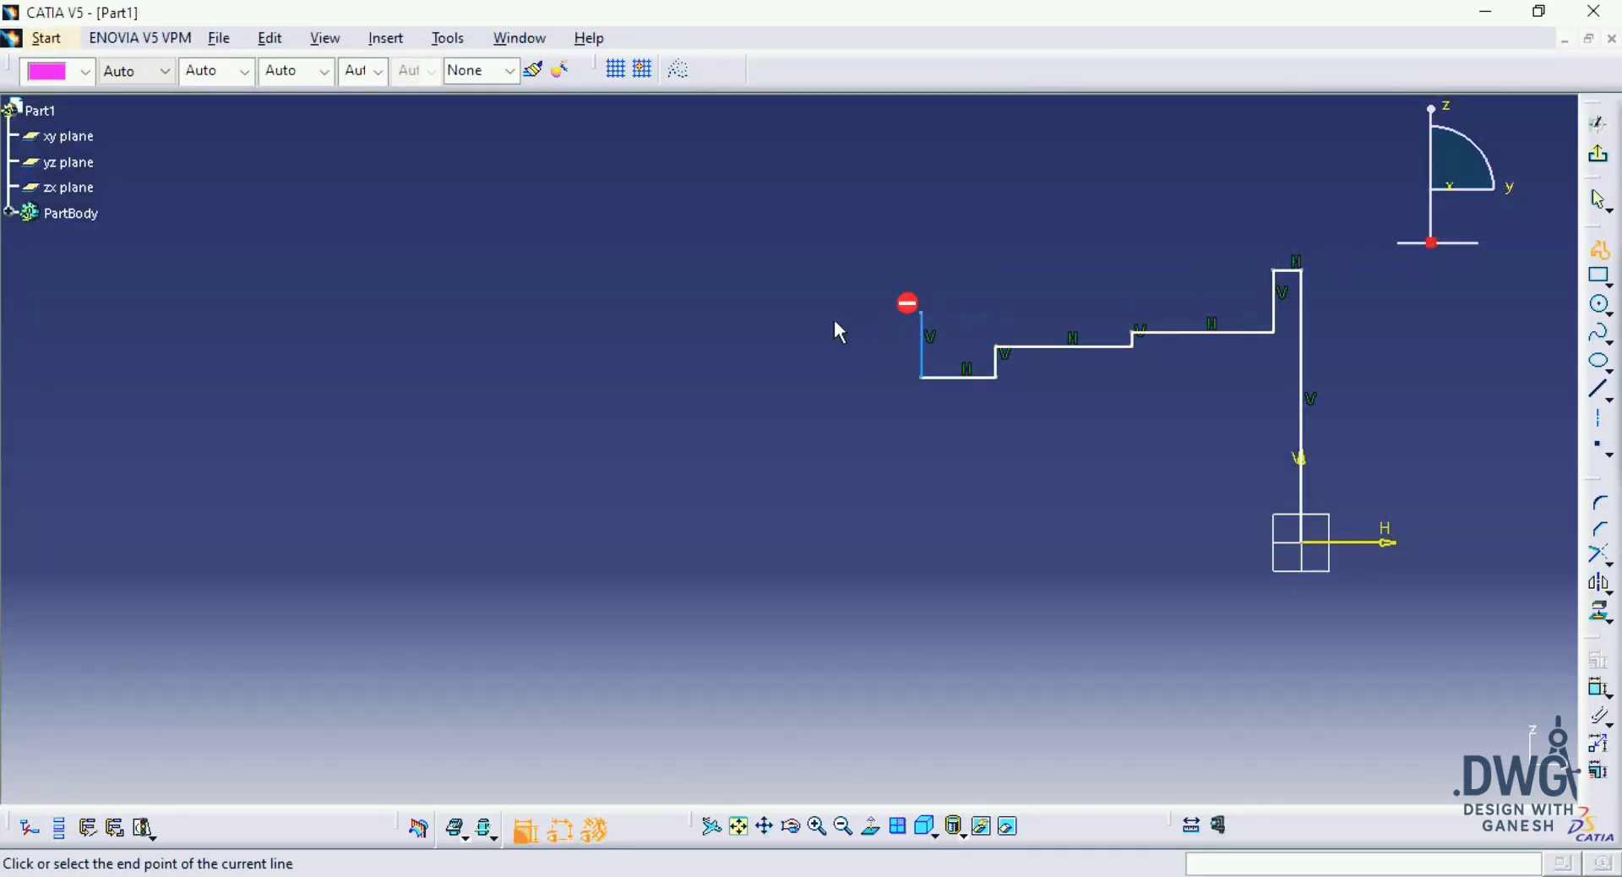
Step: After checking the drawing, extend the profile with a horizontal line about 46 mm long and a step down of about 5 mm
key(alt+Tab)
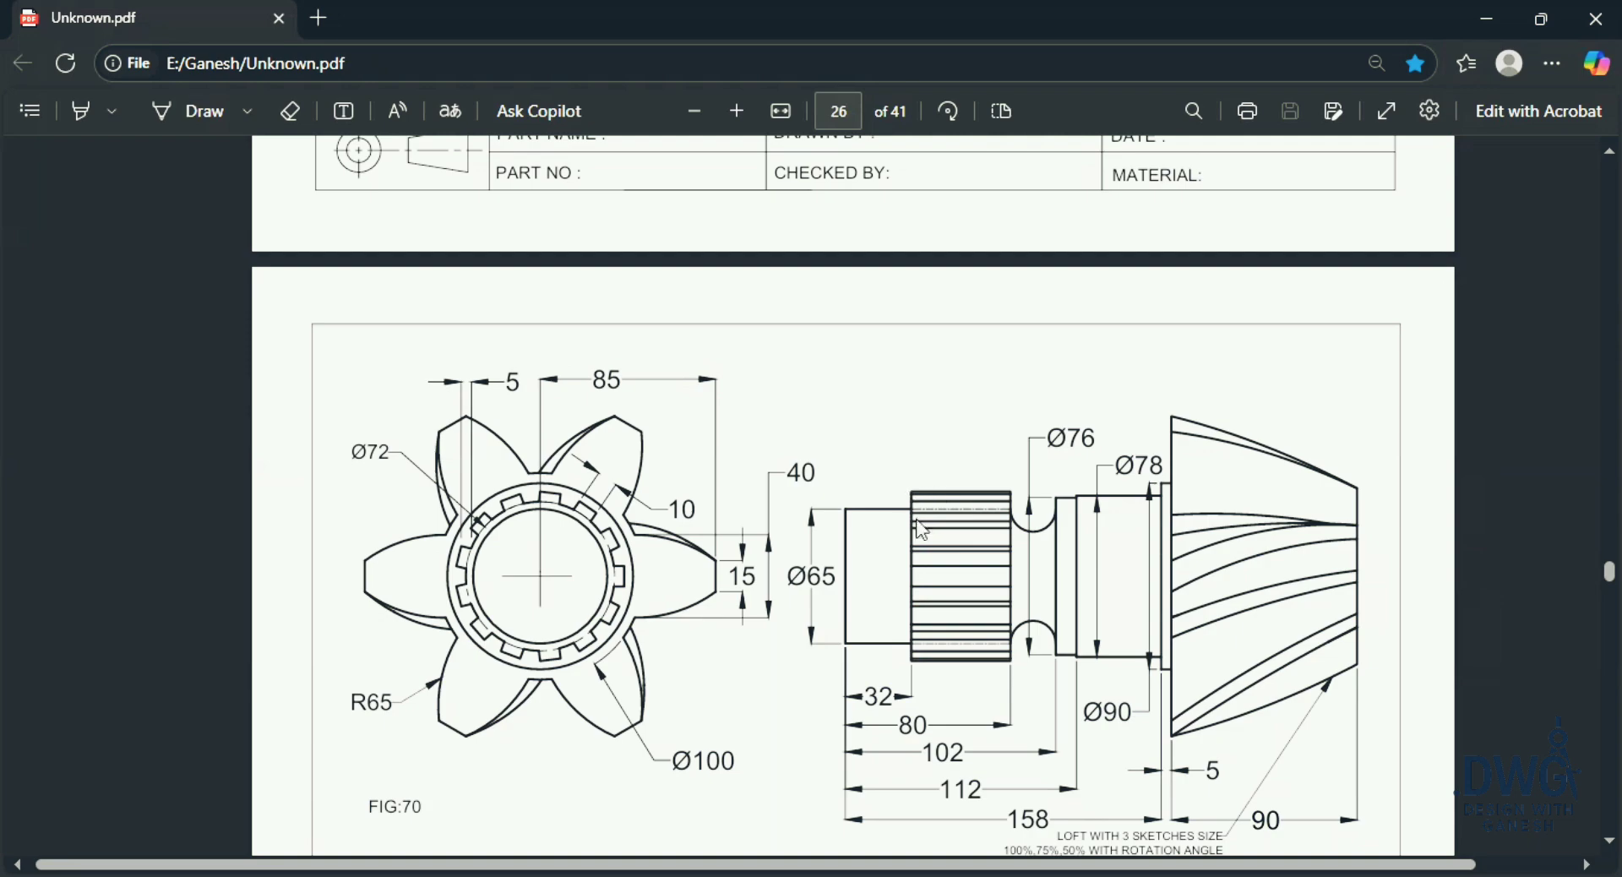
key(alt+Tab)
click(784, 312)
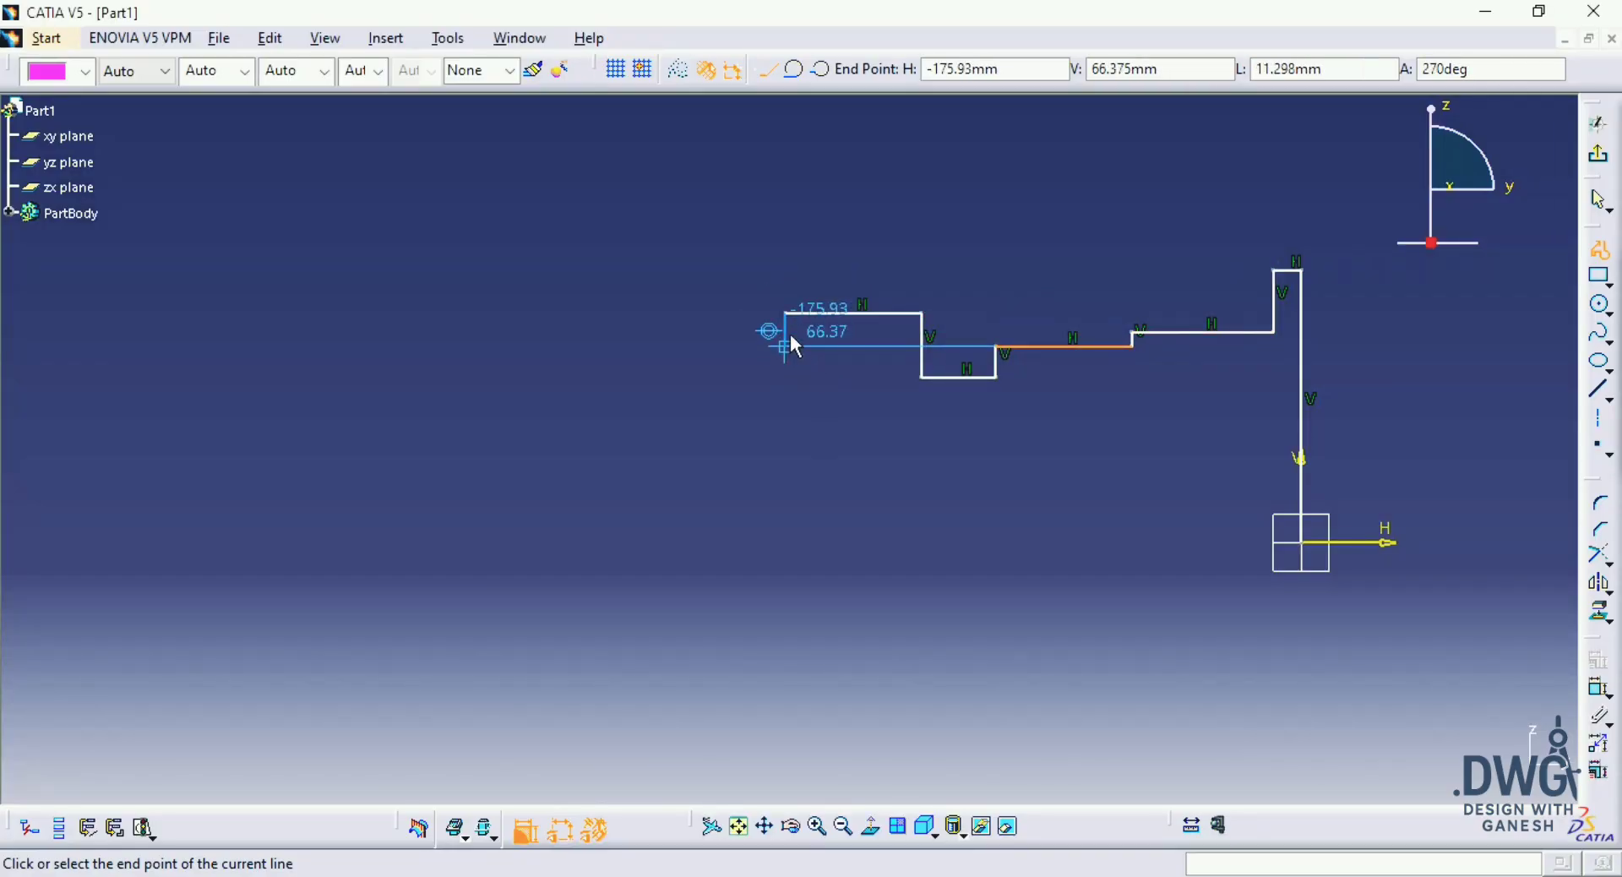
ctrl+middle_drag(796, 383, 787, 221)
middle_drag(787, 221, 799, 397)
click(794, 341)
Step: Add a final horizontal line about 63 mm long, drop vertically to the horizontal axis, and close the profile at the origin
middle_drag(513, 349, 549, 564)
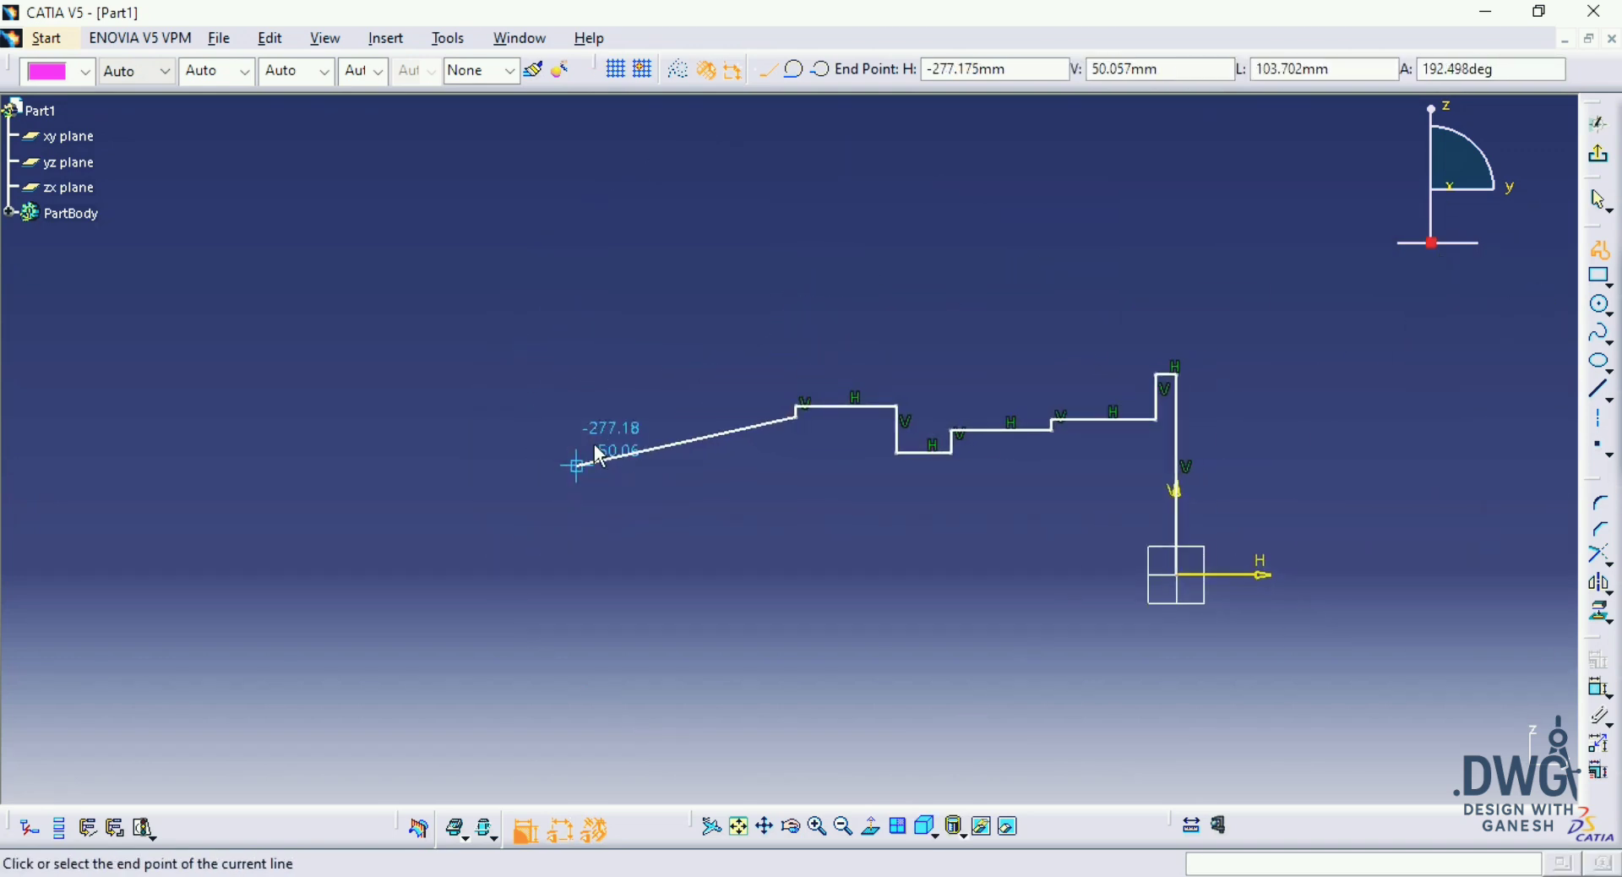
click(661, 416)
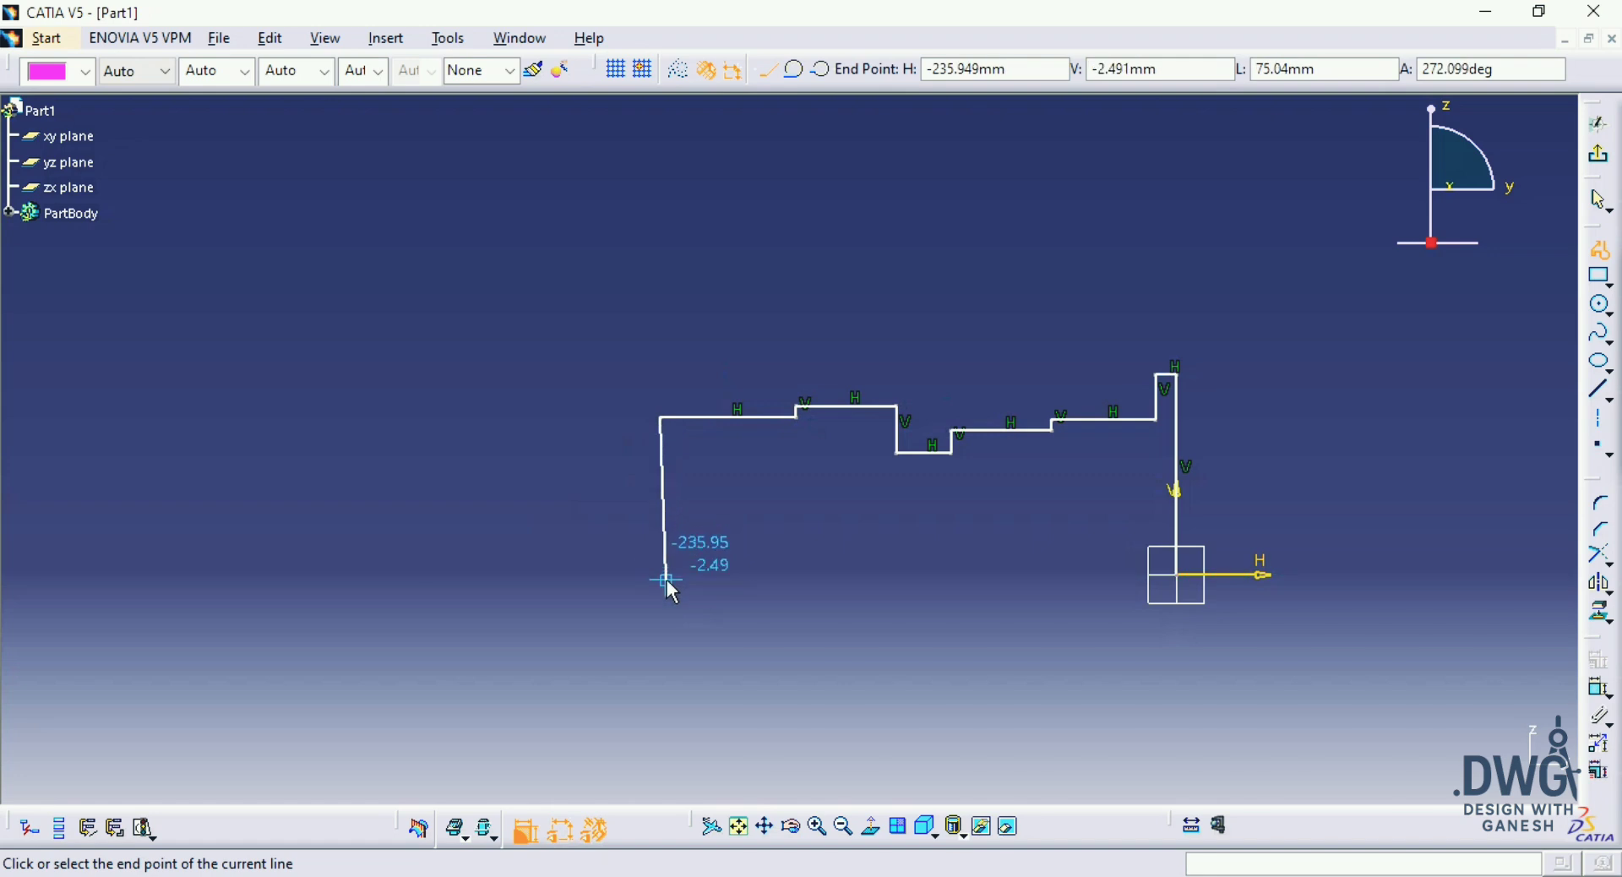
click(662, 574)
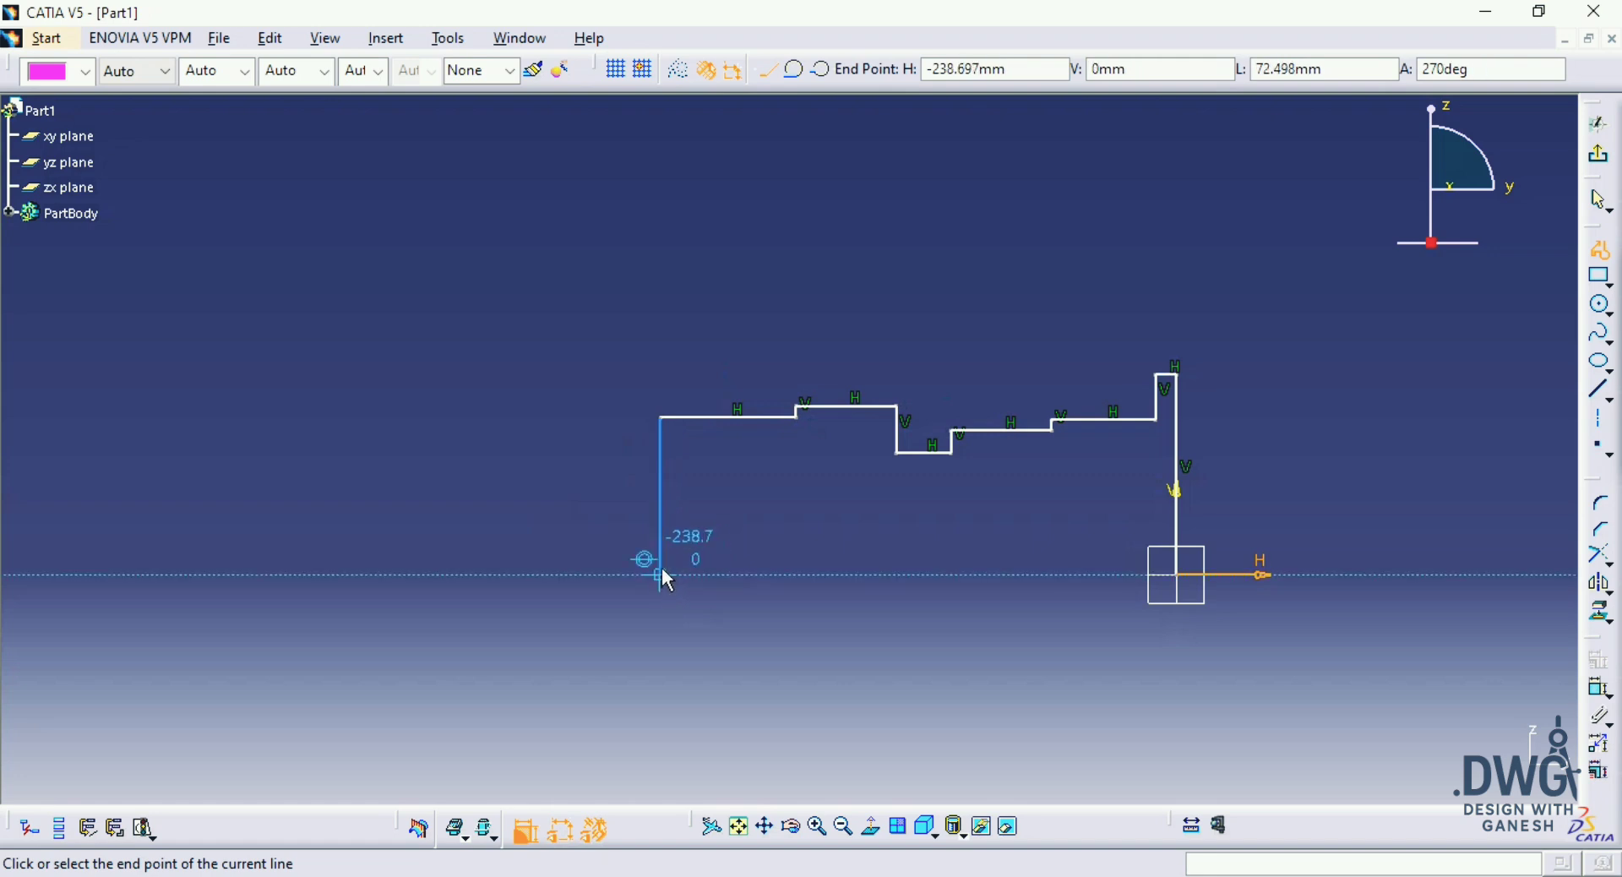
click(1177, 577)
middle_drag(1382, 521, 1287, 521)
Step: Dimension the height of the short flange segment next to the vertical axis from the base line and set it to 39 mm
click(1592, 688)
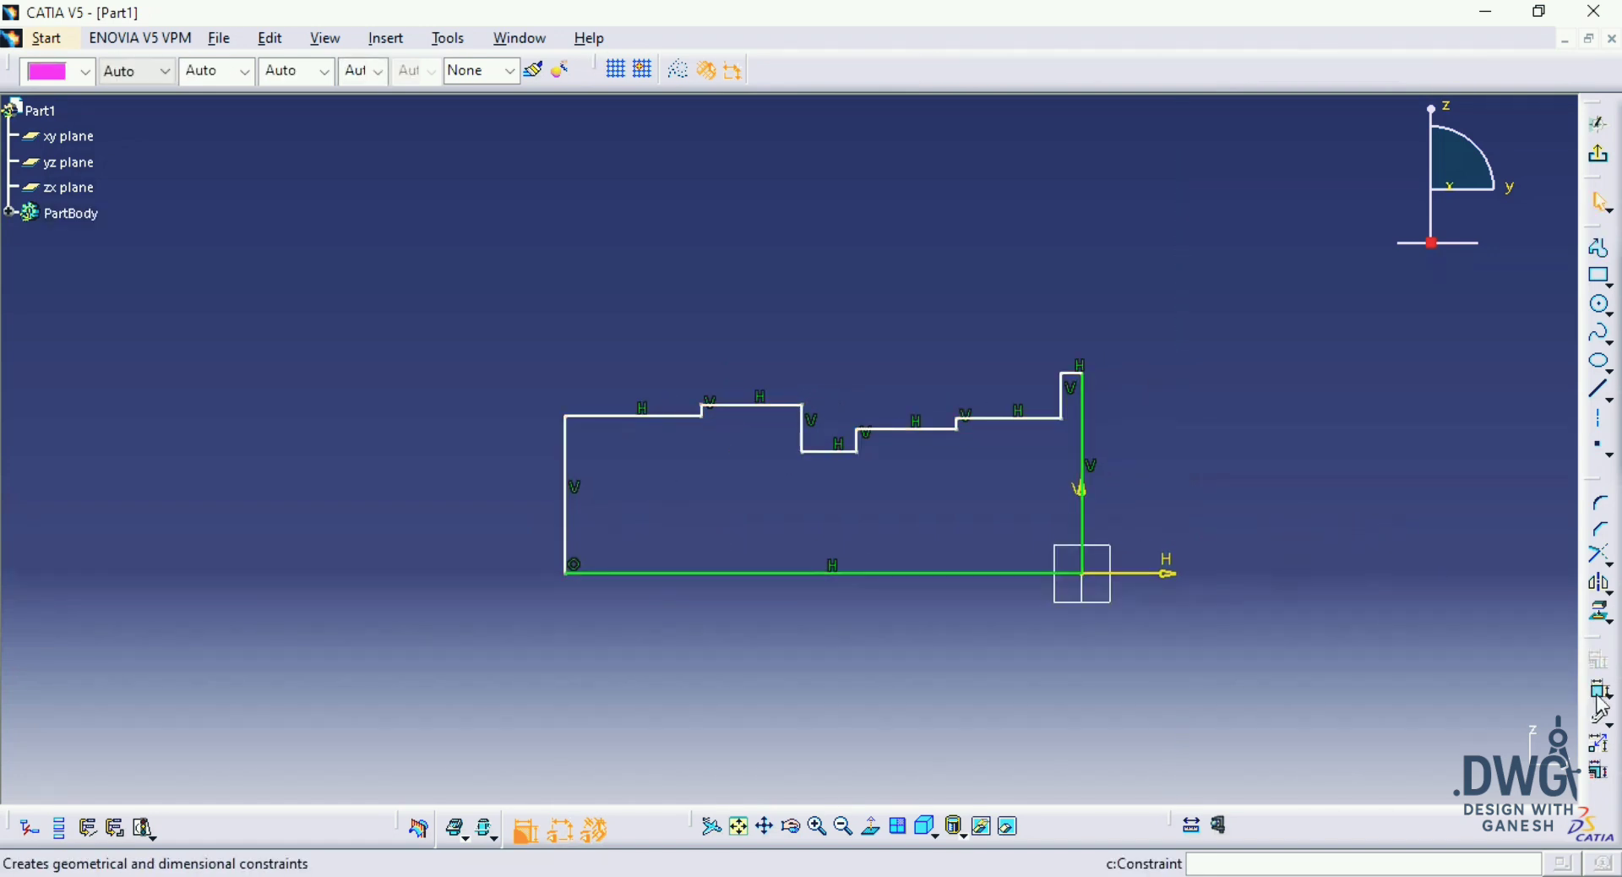
click(1076, 373)
click(1098, 507)
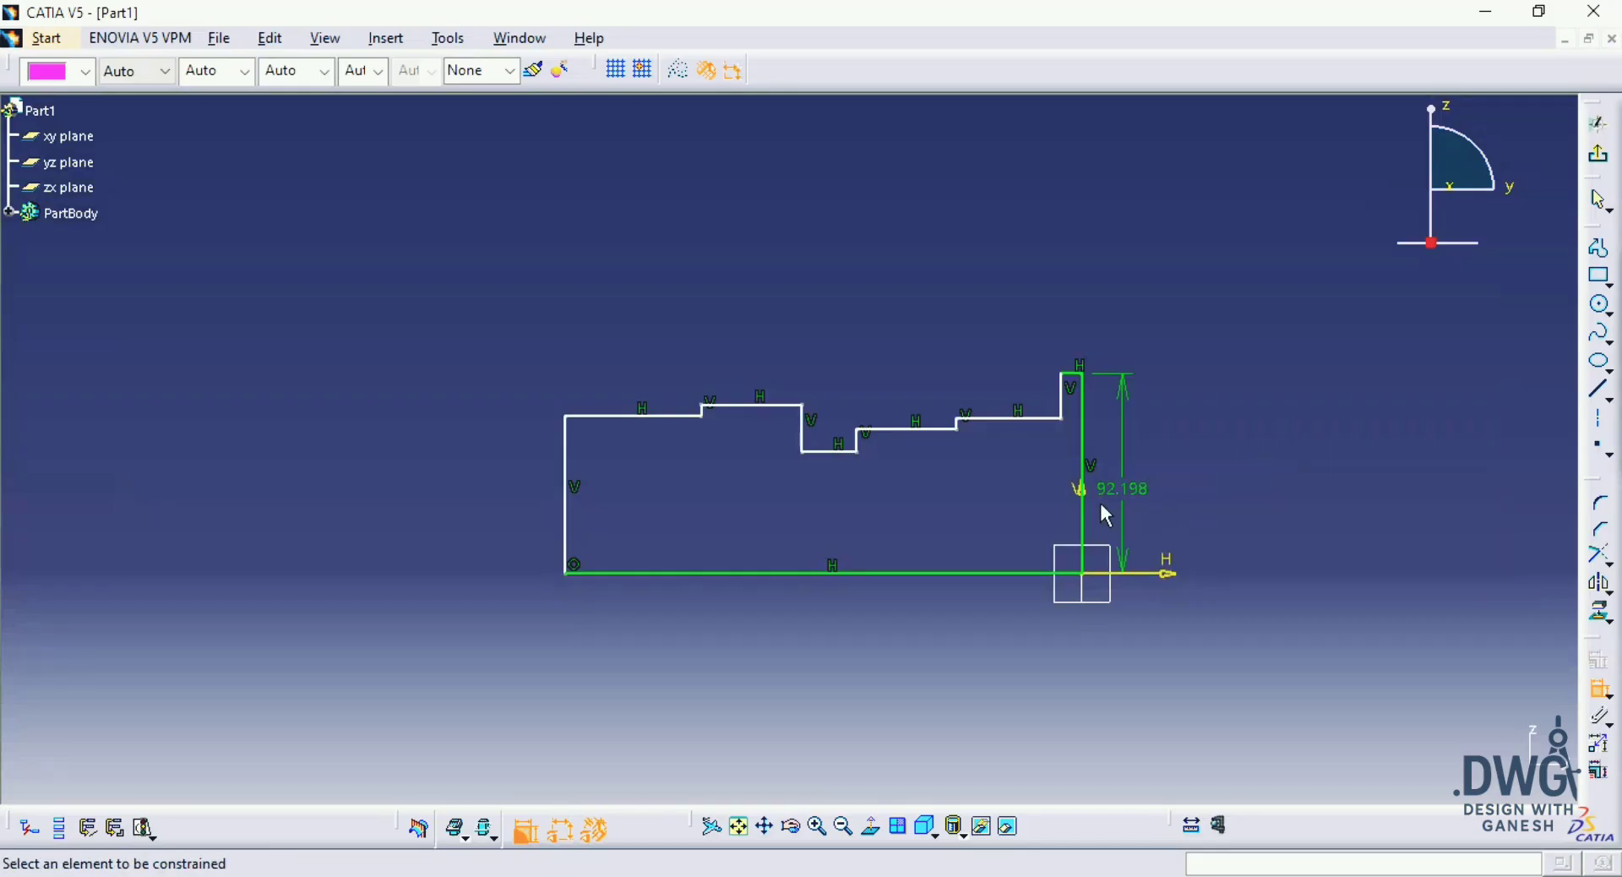
double_click(1122, 488)
text(39mm)
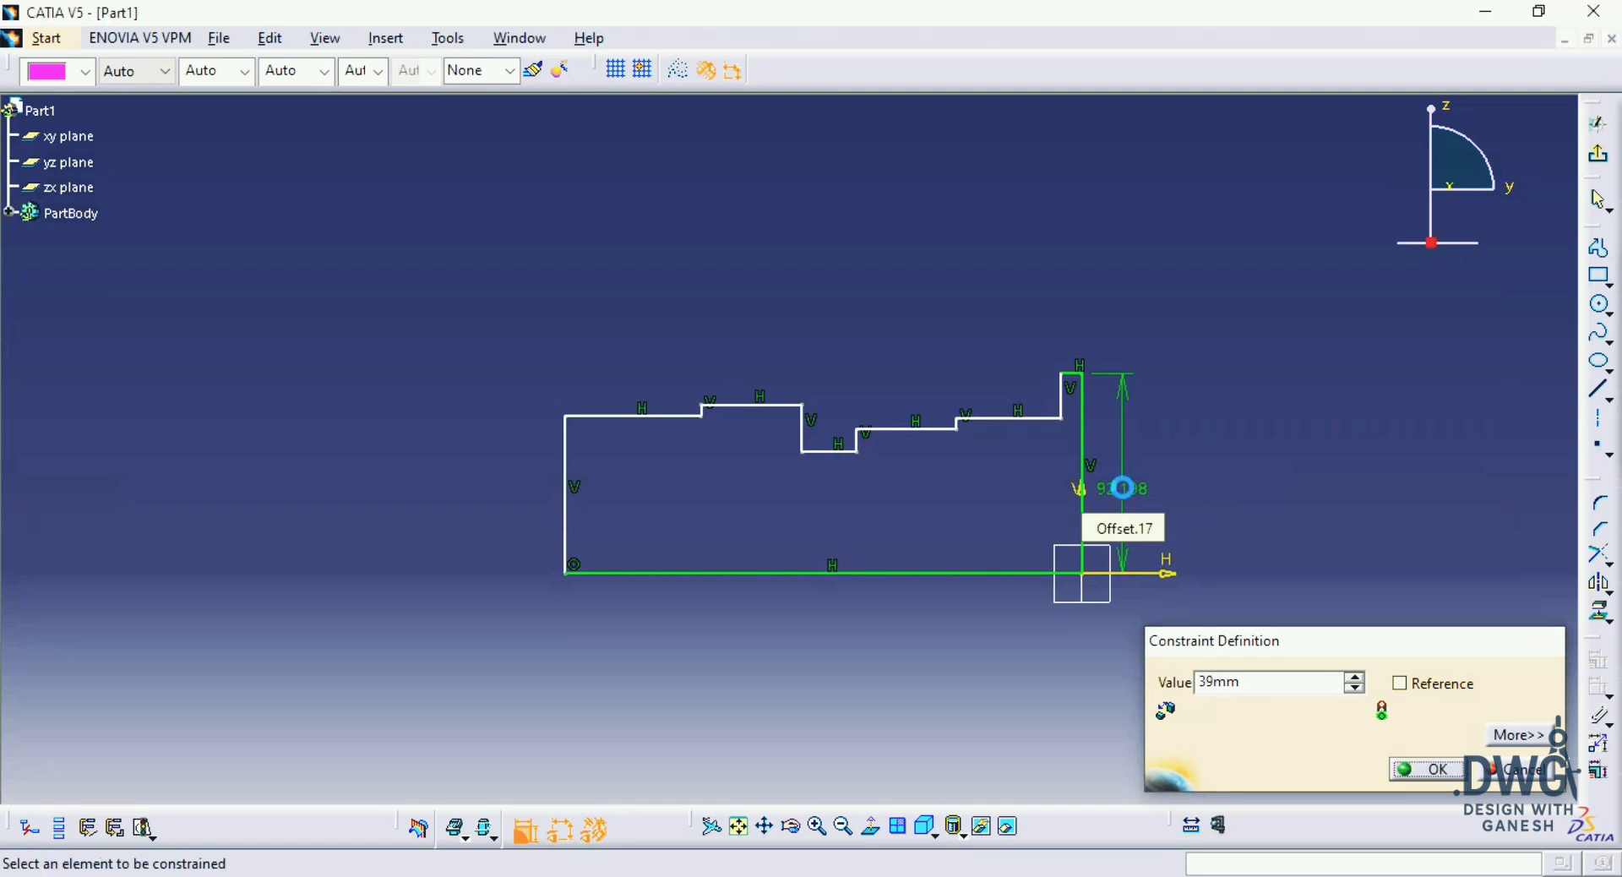
key(Return)
middle_drag(1119, 490, 1100, 442)
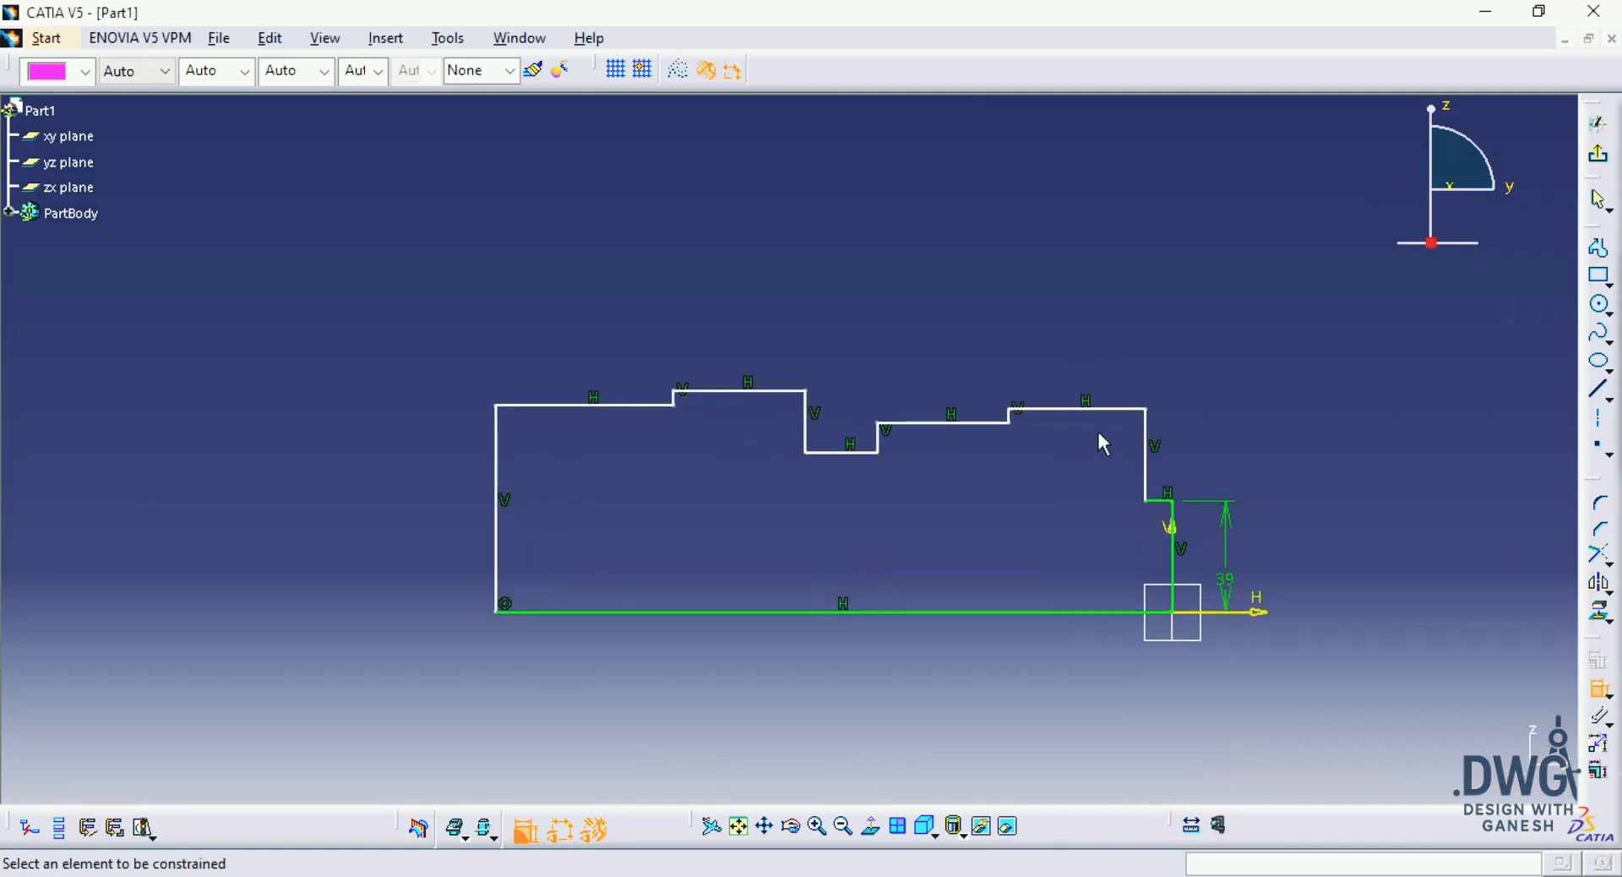
Step: Dimension the height of the horizontal segment beside the flange from the base line, and set the flange height to 45 mm
click(1143, 413)
click(1087, 554)
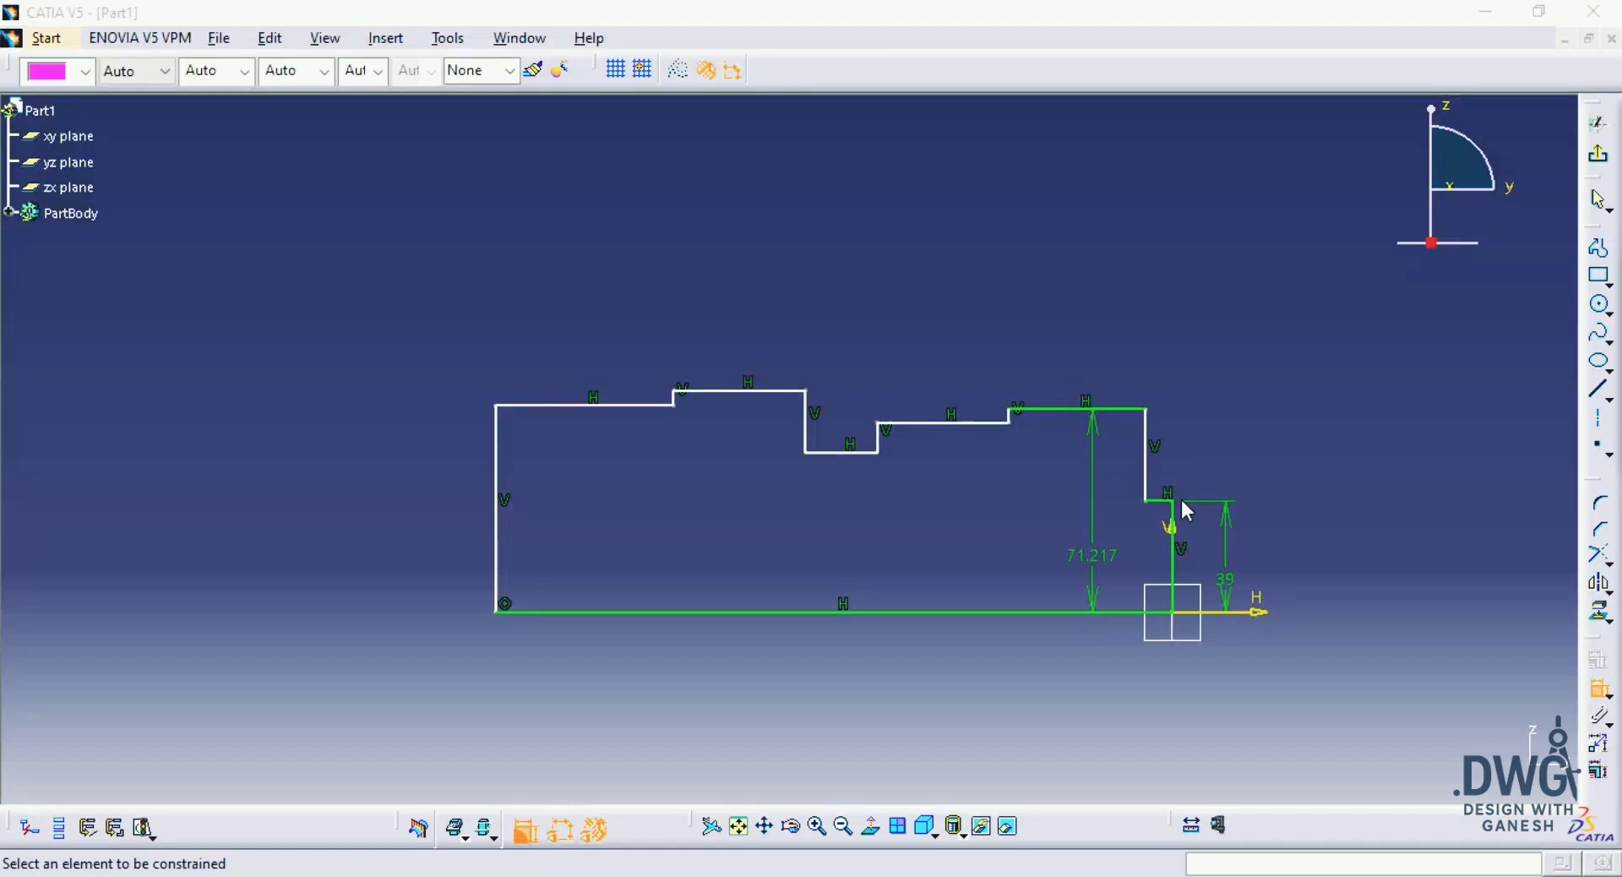
double_click(1226, 583)
text(45)
key(Return)
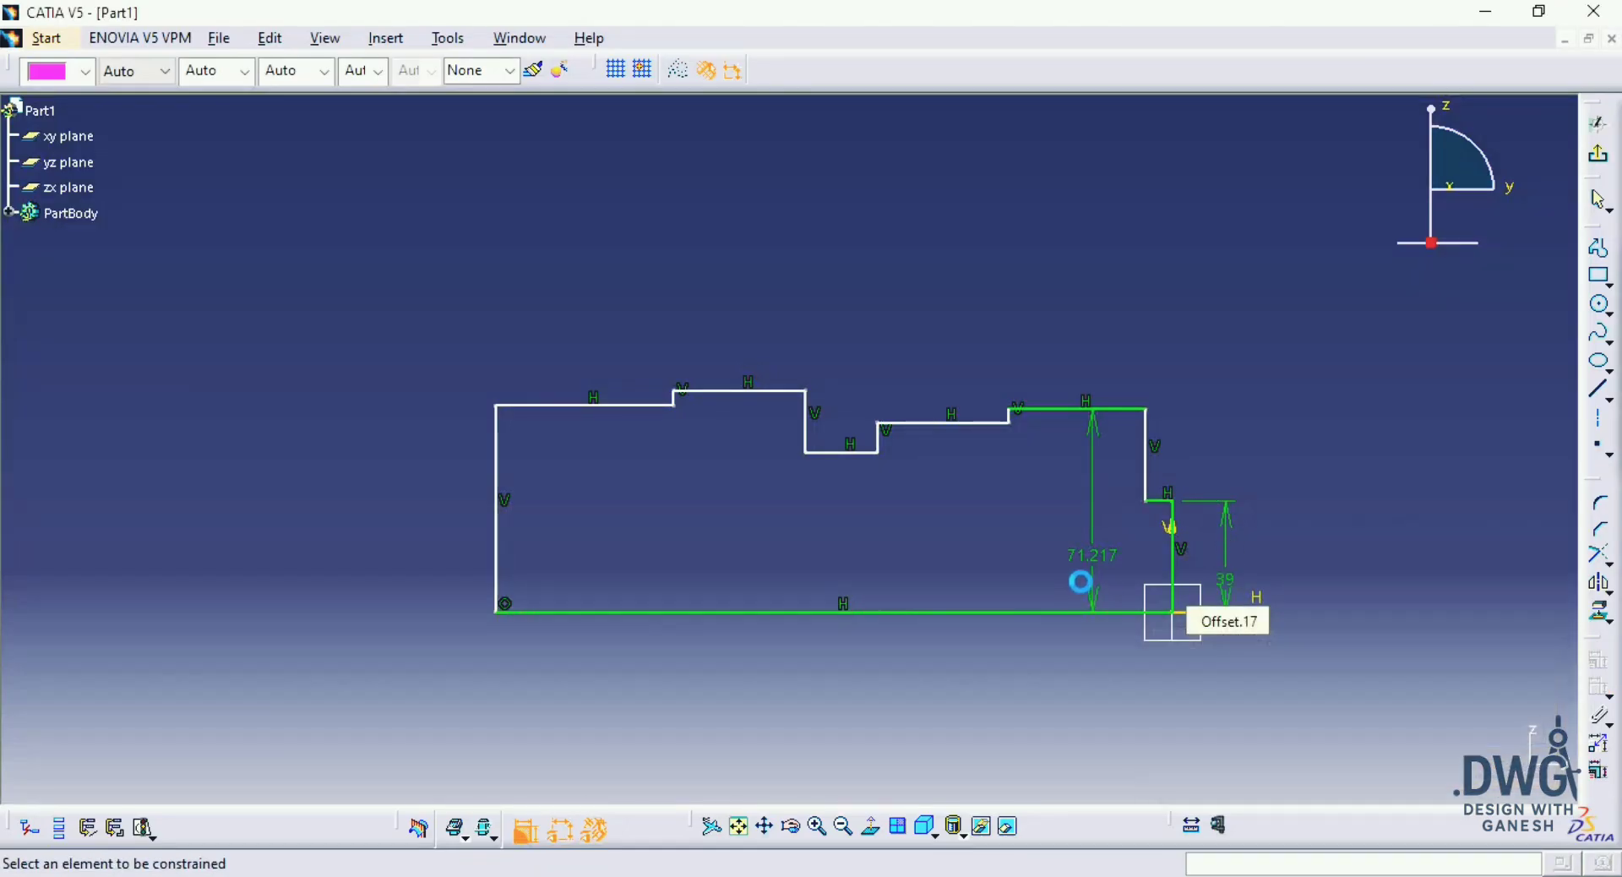
Step: Check the diameter in the drawing and set the height of the segment beside the flange to 78/2 mm
double_click(1095, 558)
key(alt+Tab)
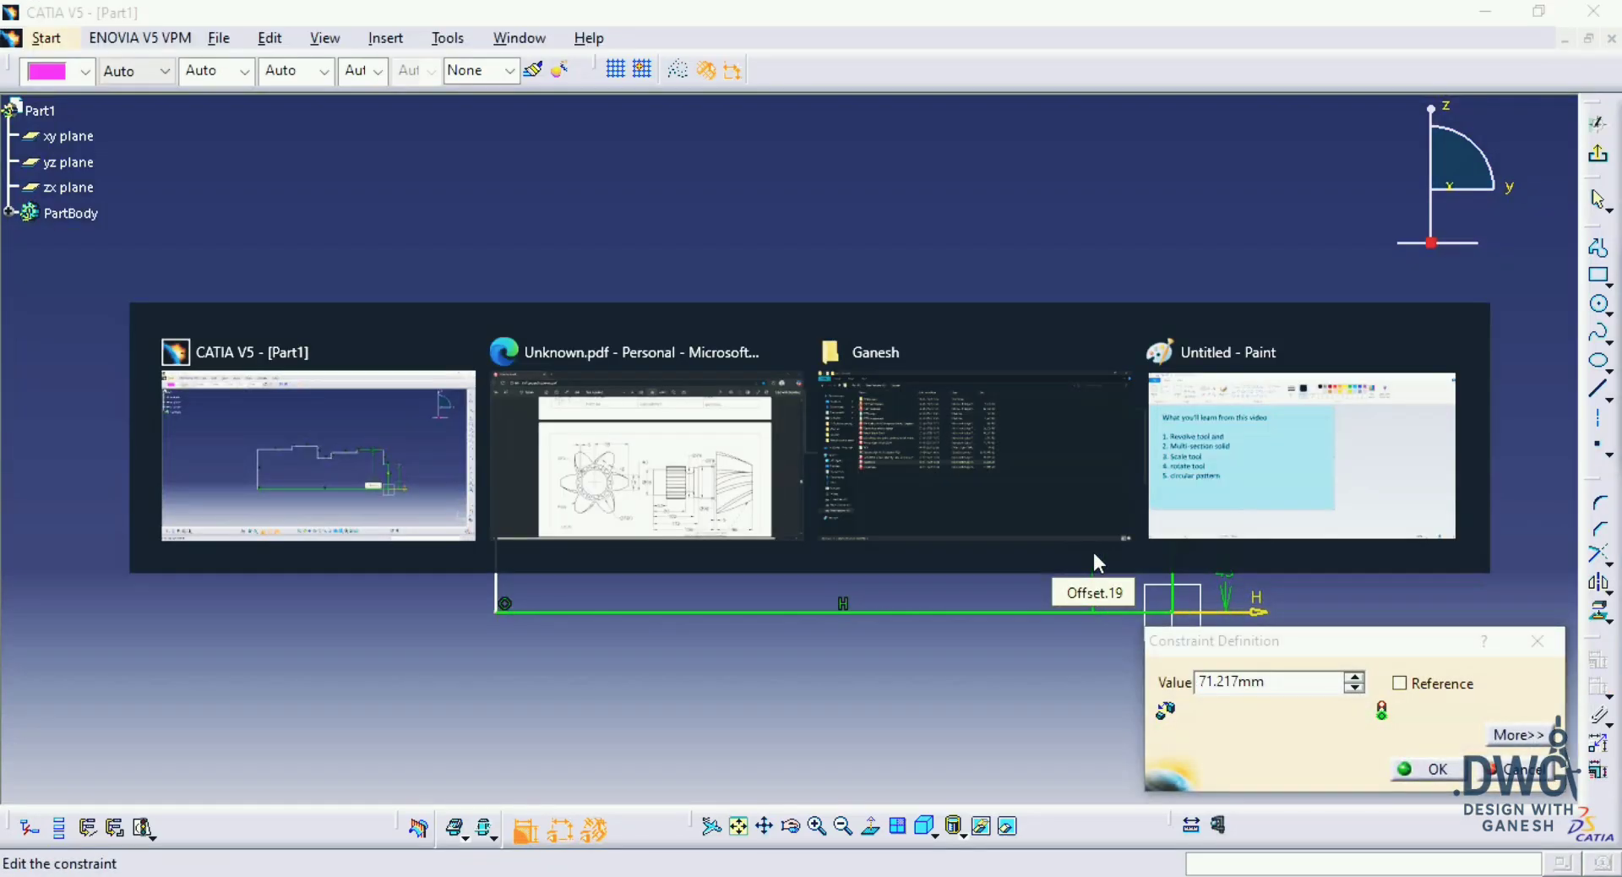
key(alt+Tab)
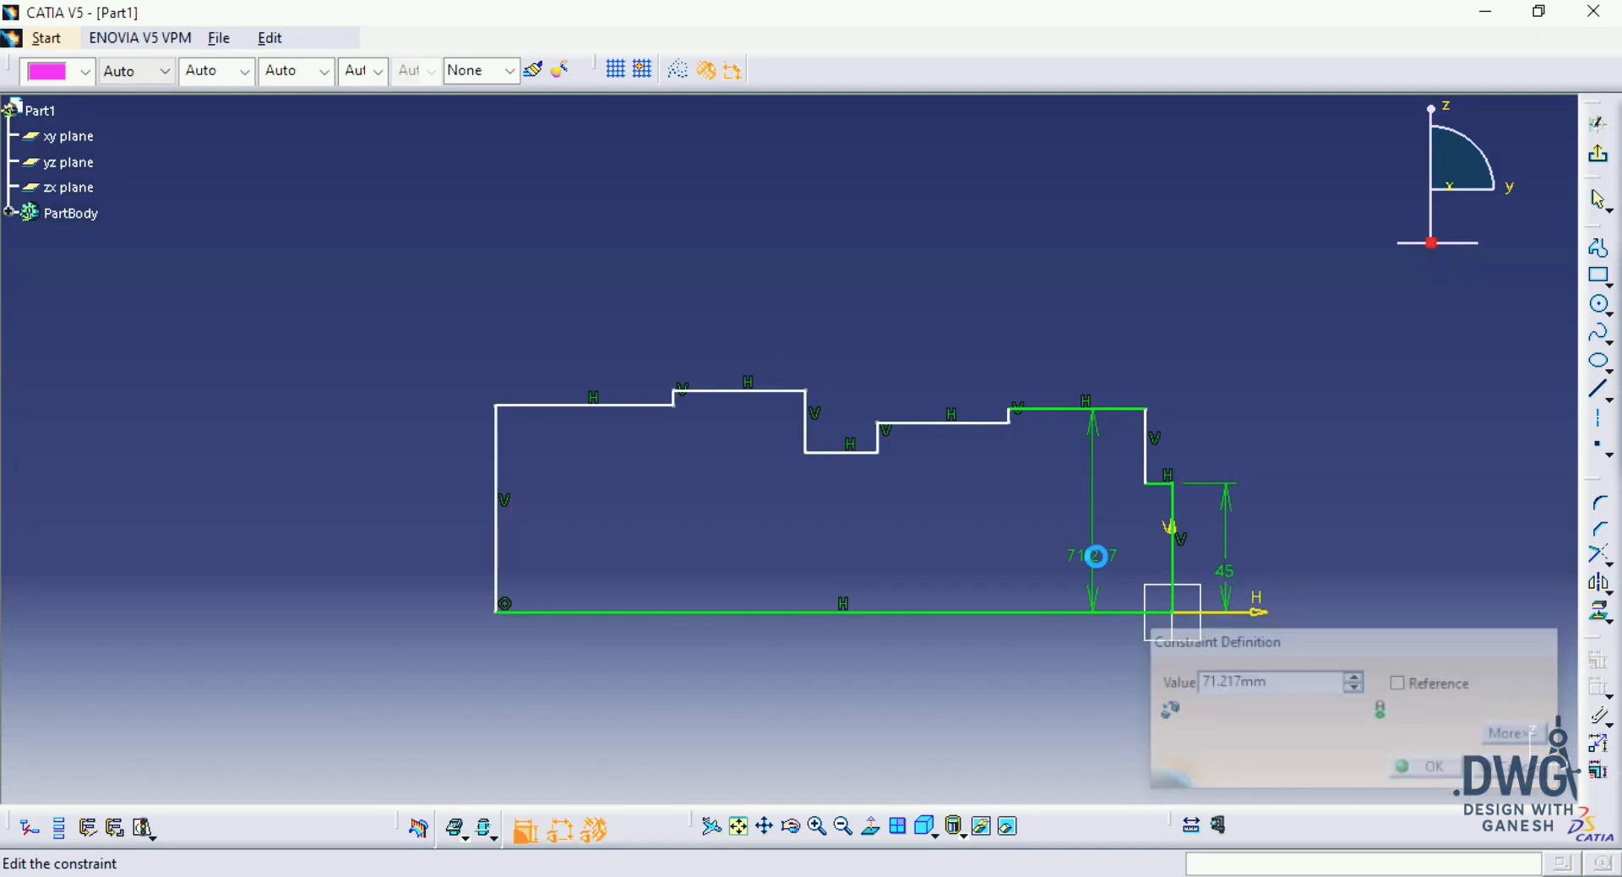
text(78/2)
key(Return)
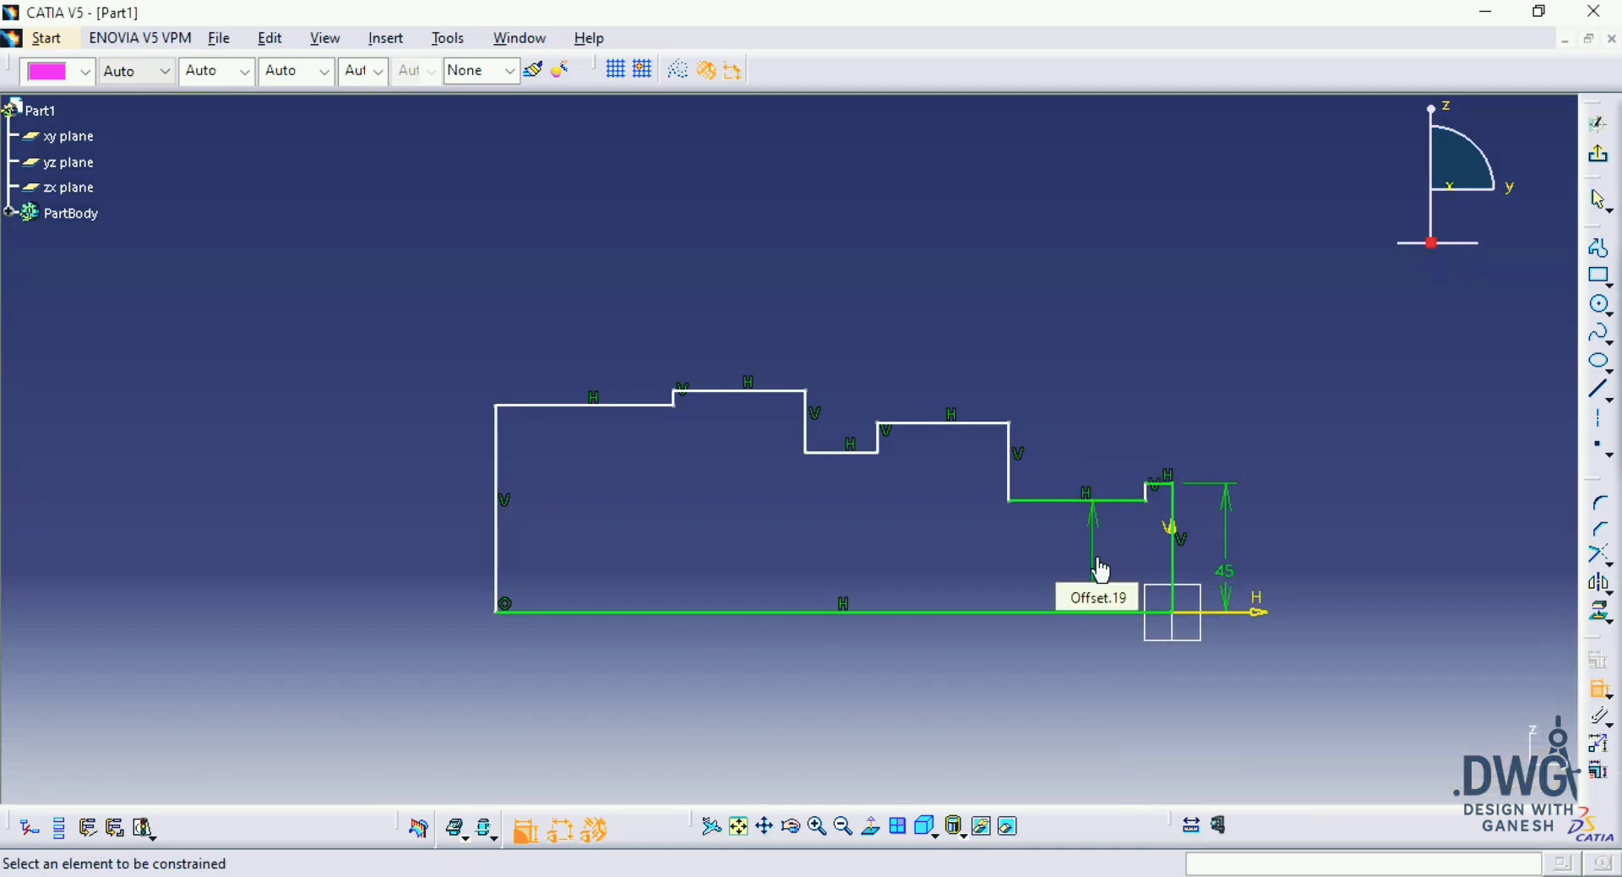
Step: Dimension the height of the next horizontal segment, just before the groove, from the base line and set it to 76/2 mm
click(980, 424)
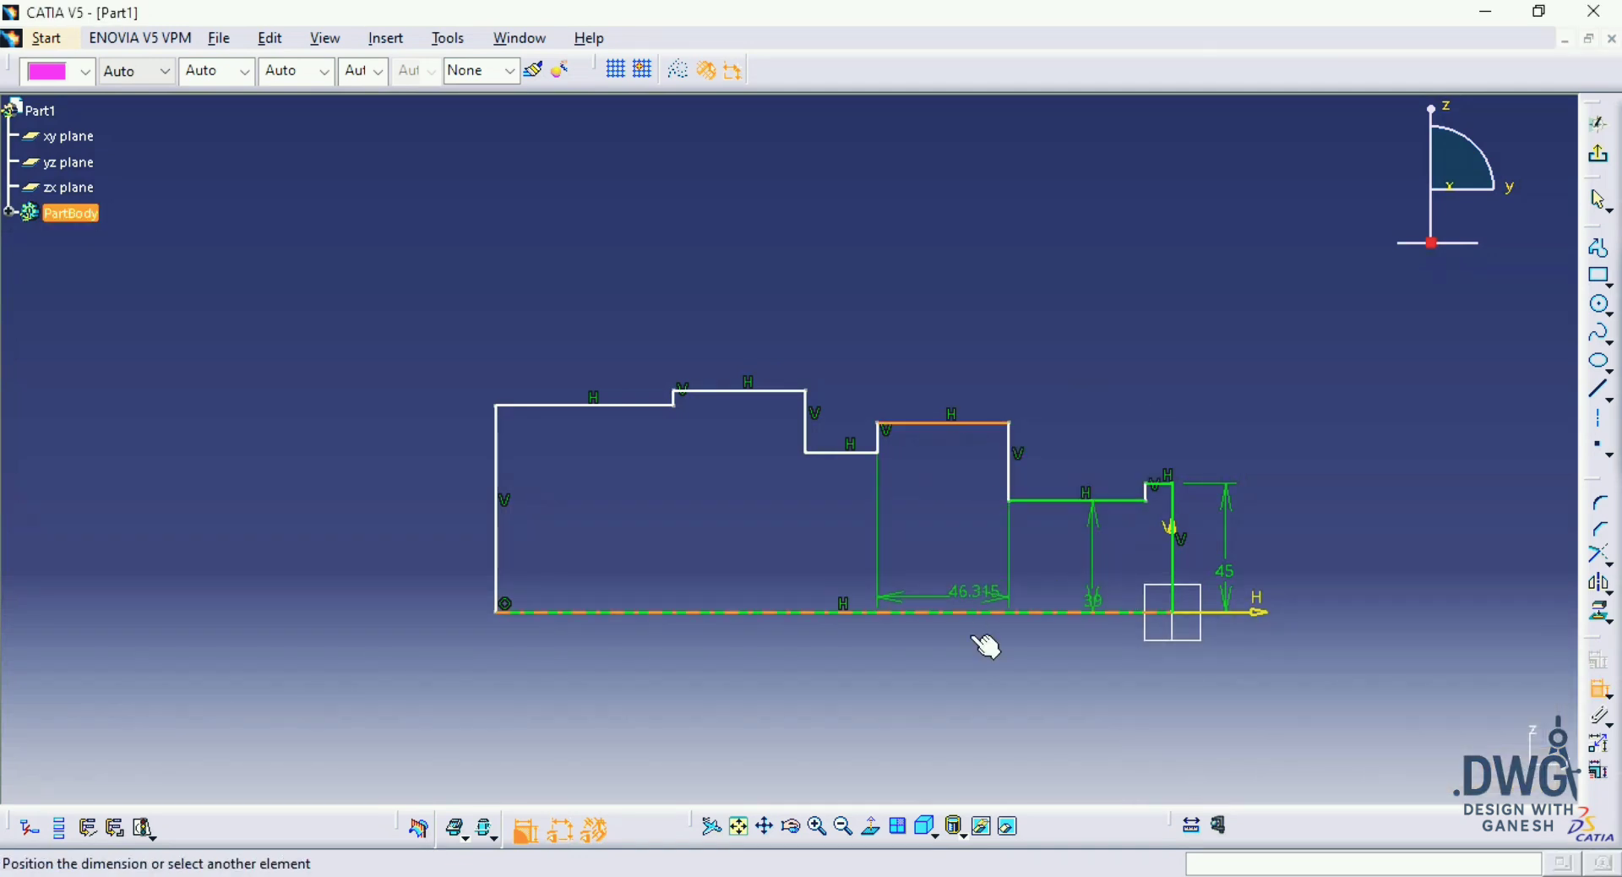
click(979, 612)
click(967, 579)
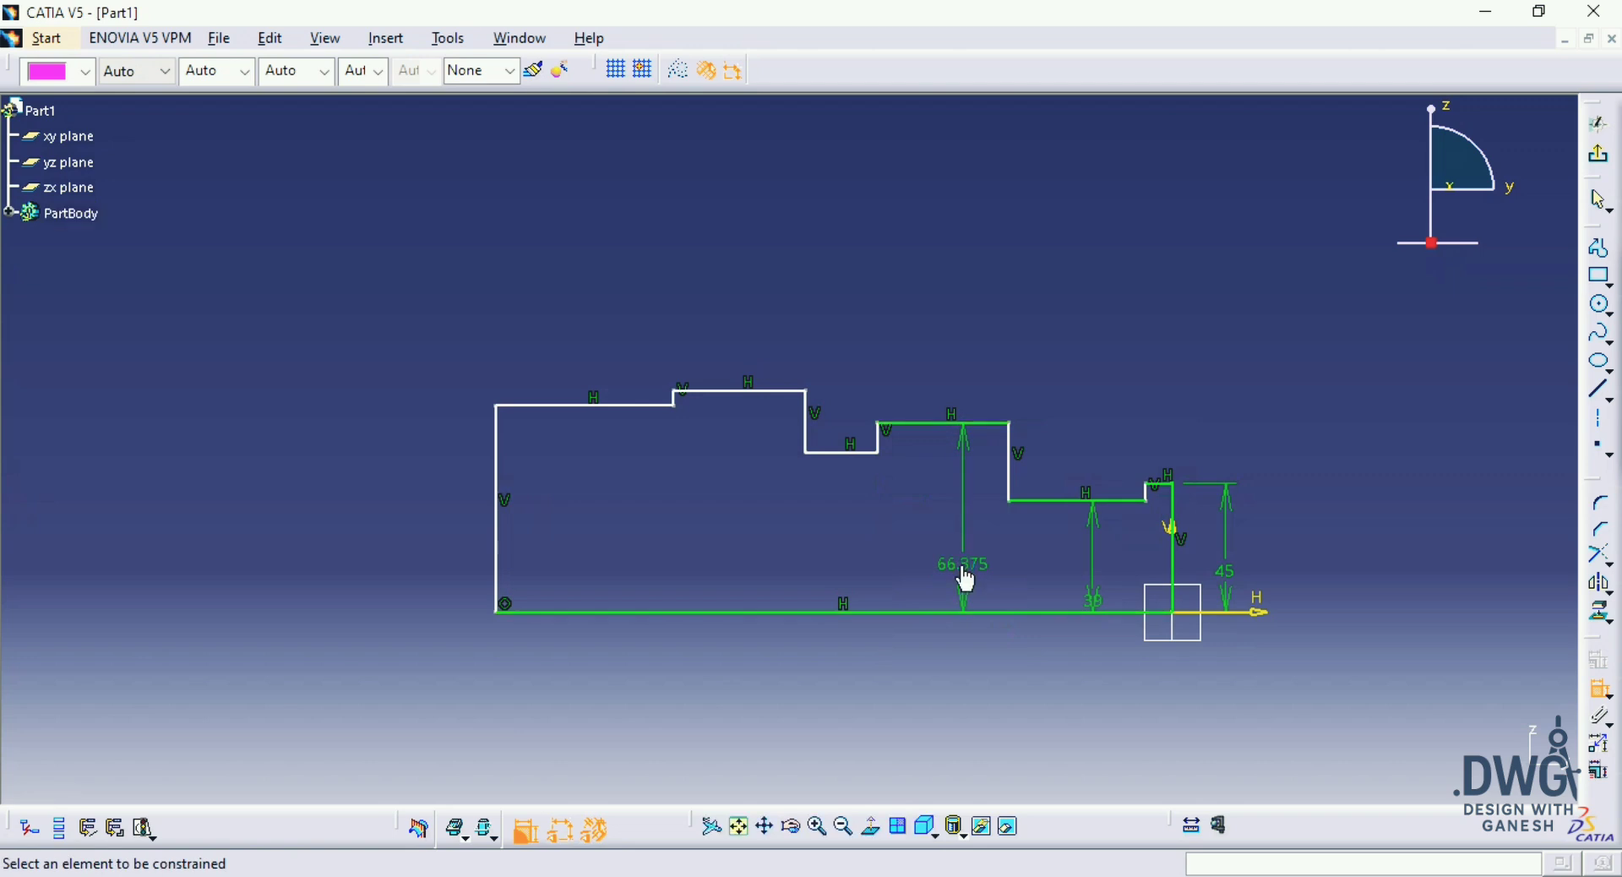
text(76/2)
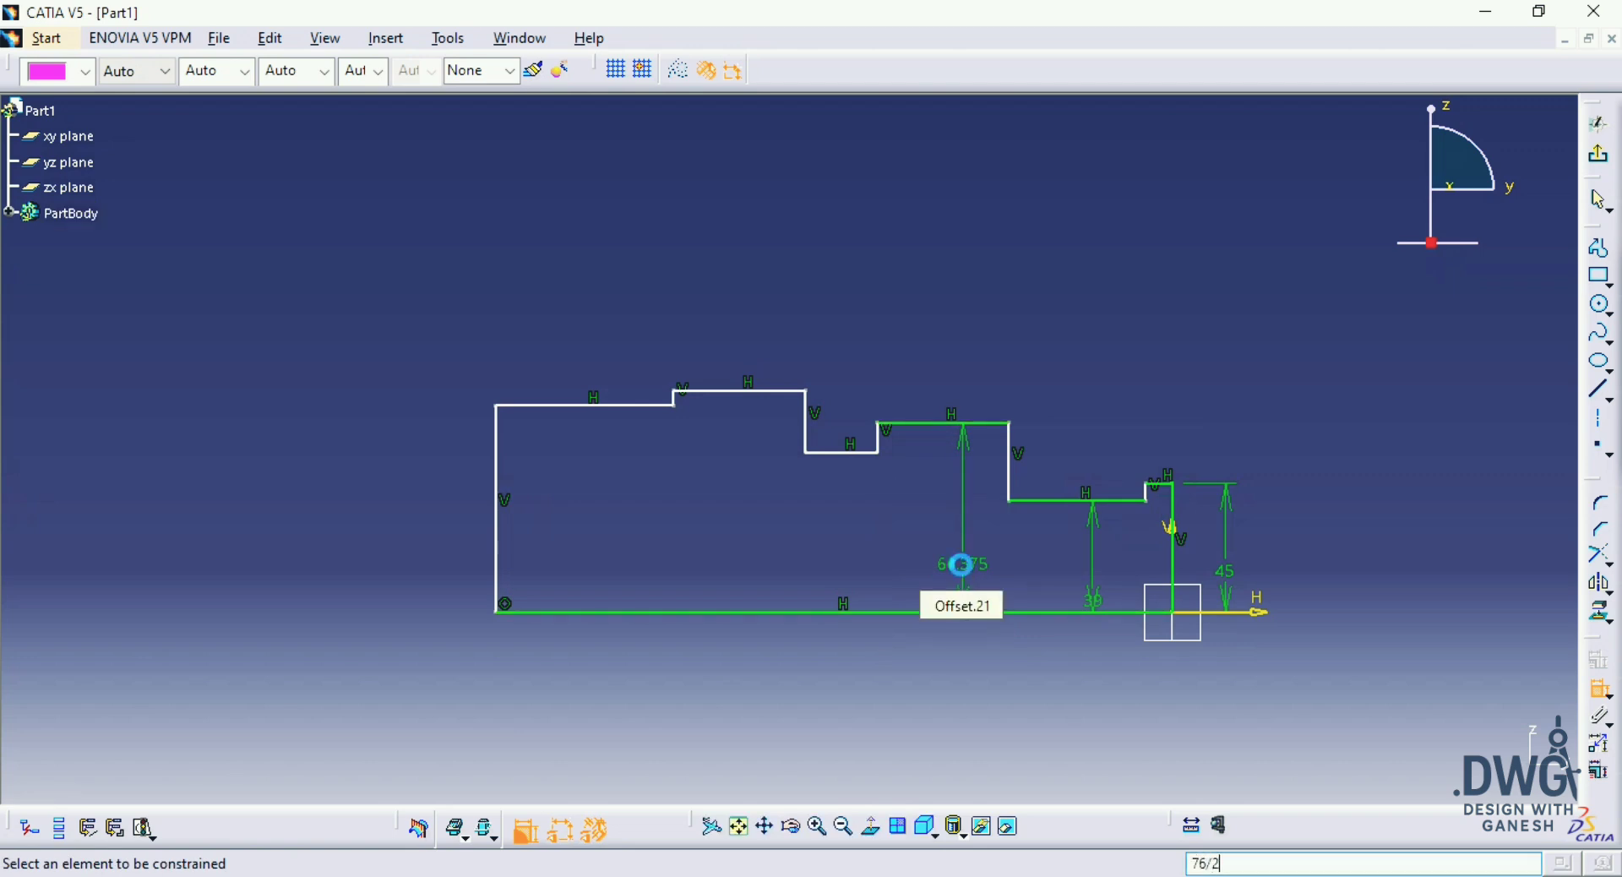
key(Return)
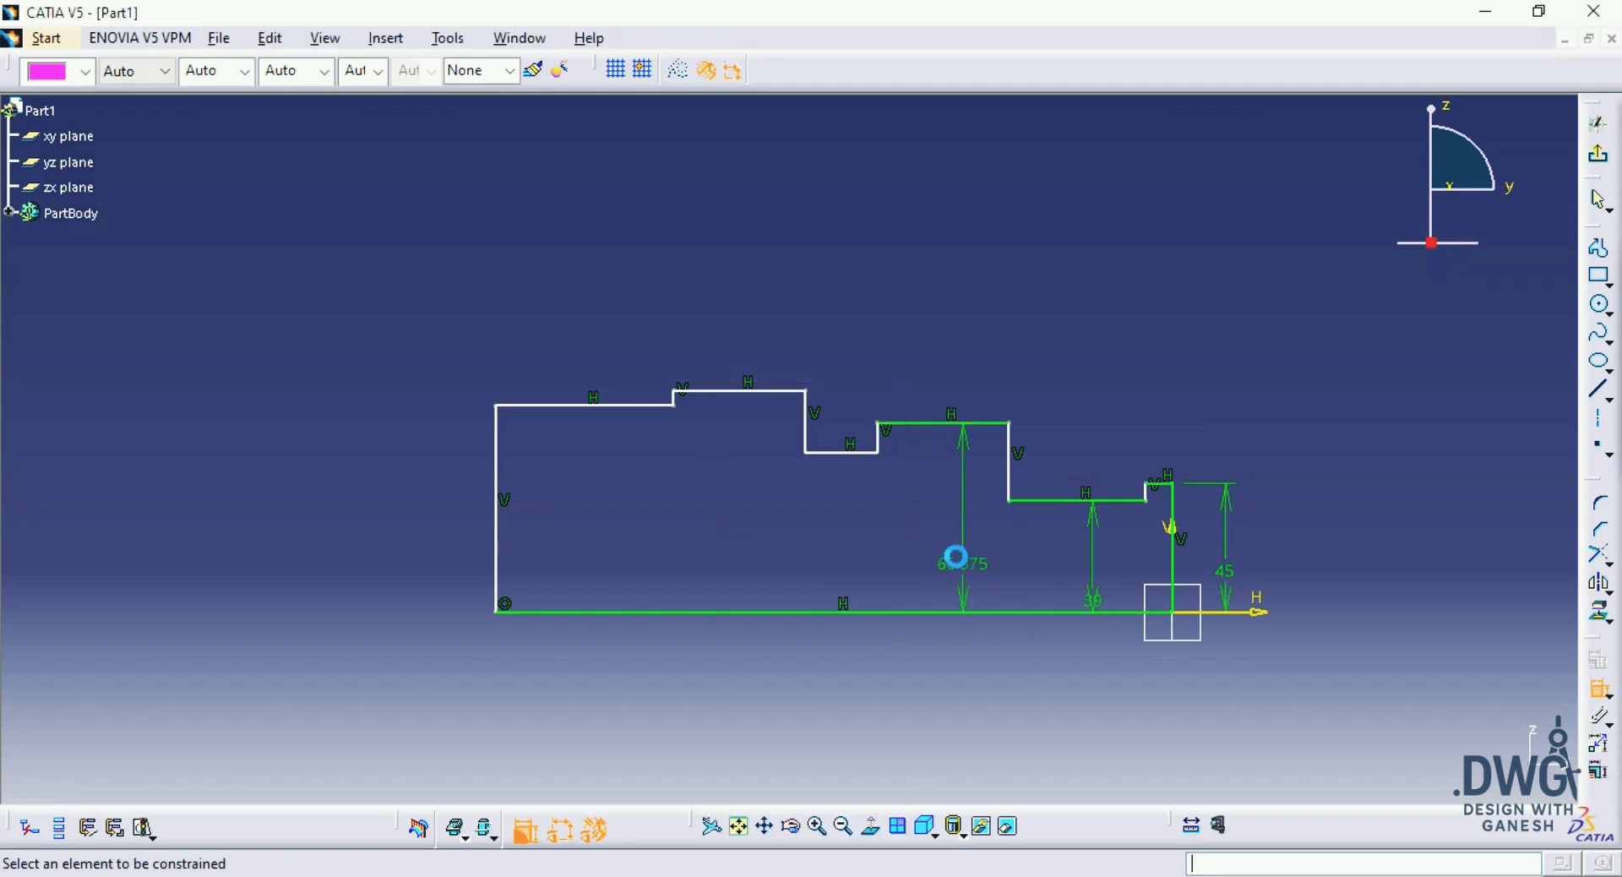
double_click(961, 564)
text(76/2)
key(Return)
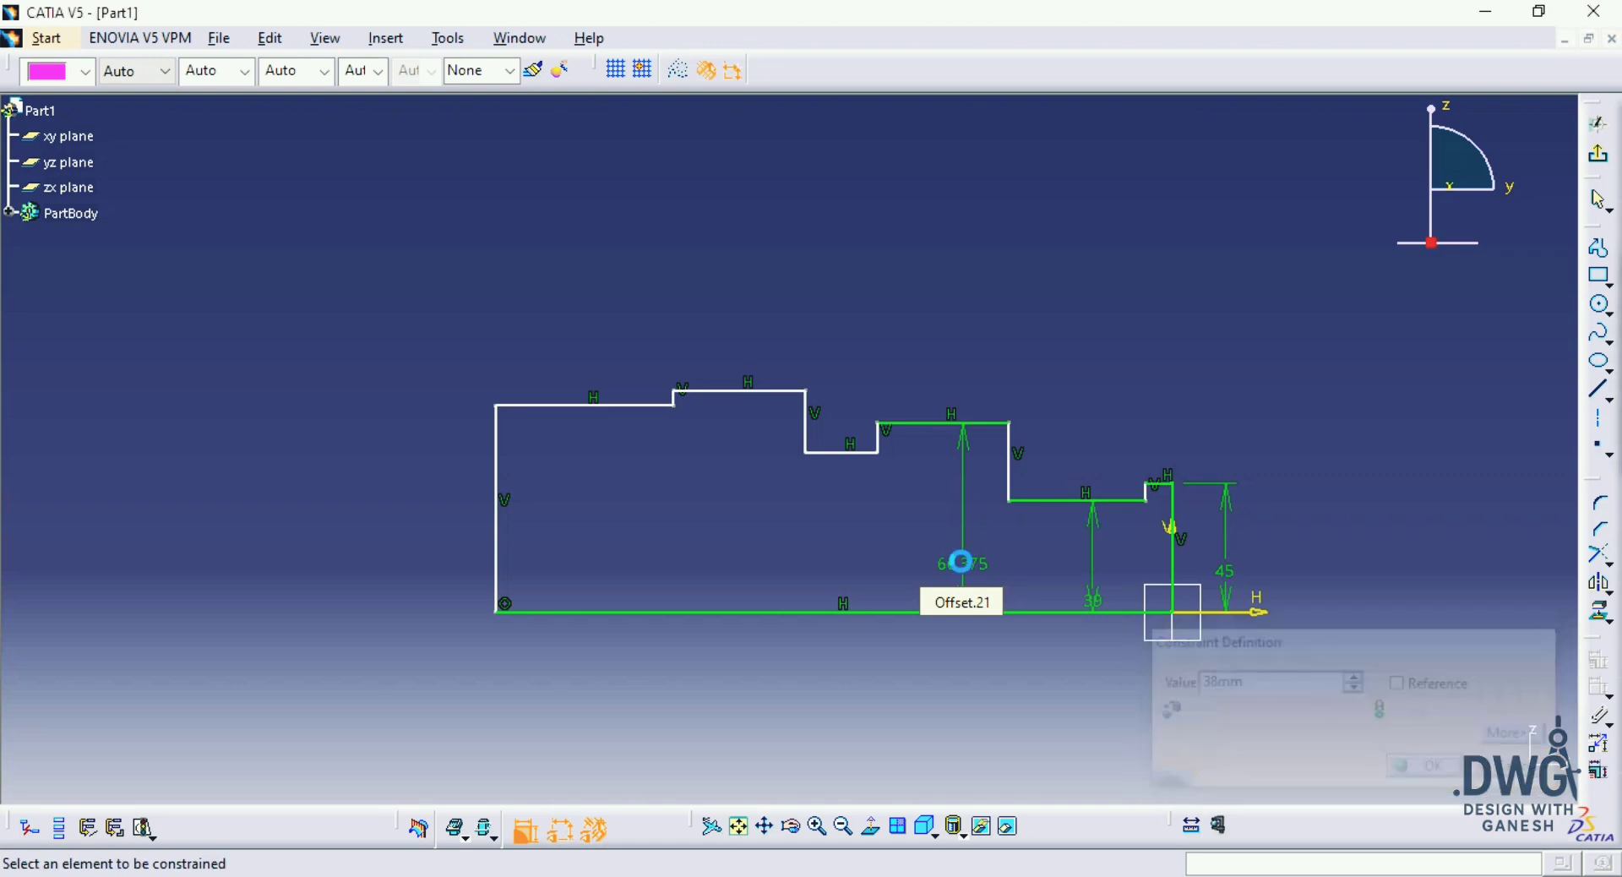
Step: Dimension the width of the flange at the vertical axis and set it to 5 mm as in the drawing
mouse_move(778, 449)
middle_down()
mouse_move(951, 479)
mouse_move(768, 443)
middle_up()
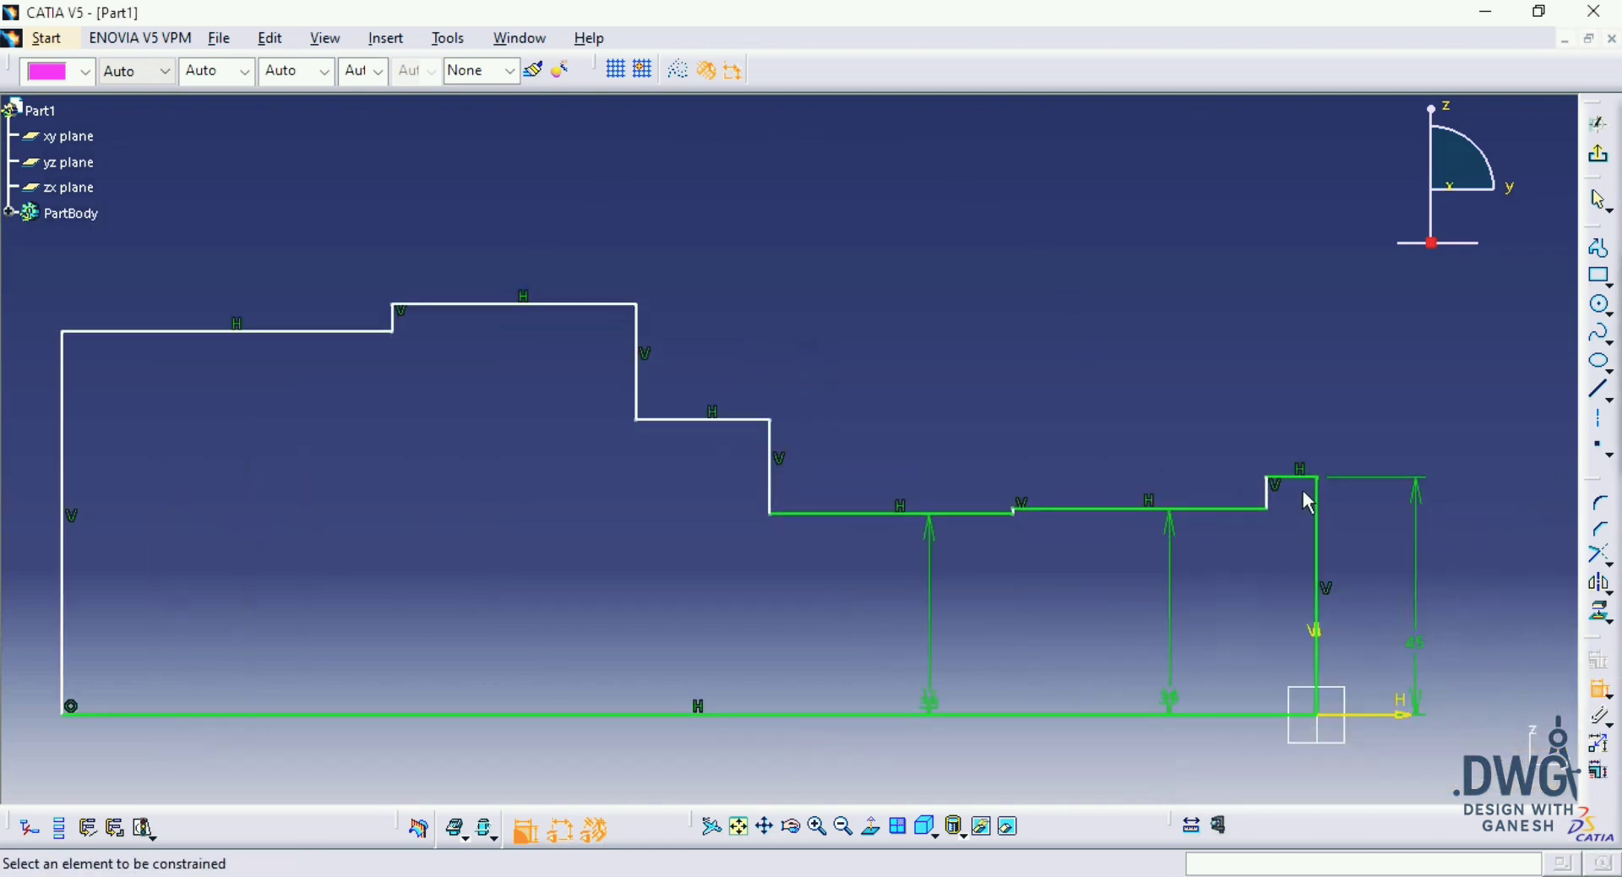
click(1293, 478)
click(1412, 415)
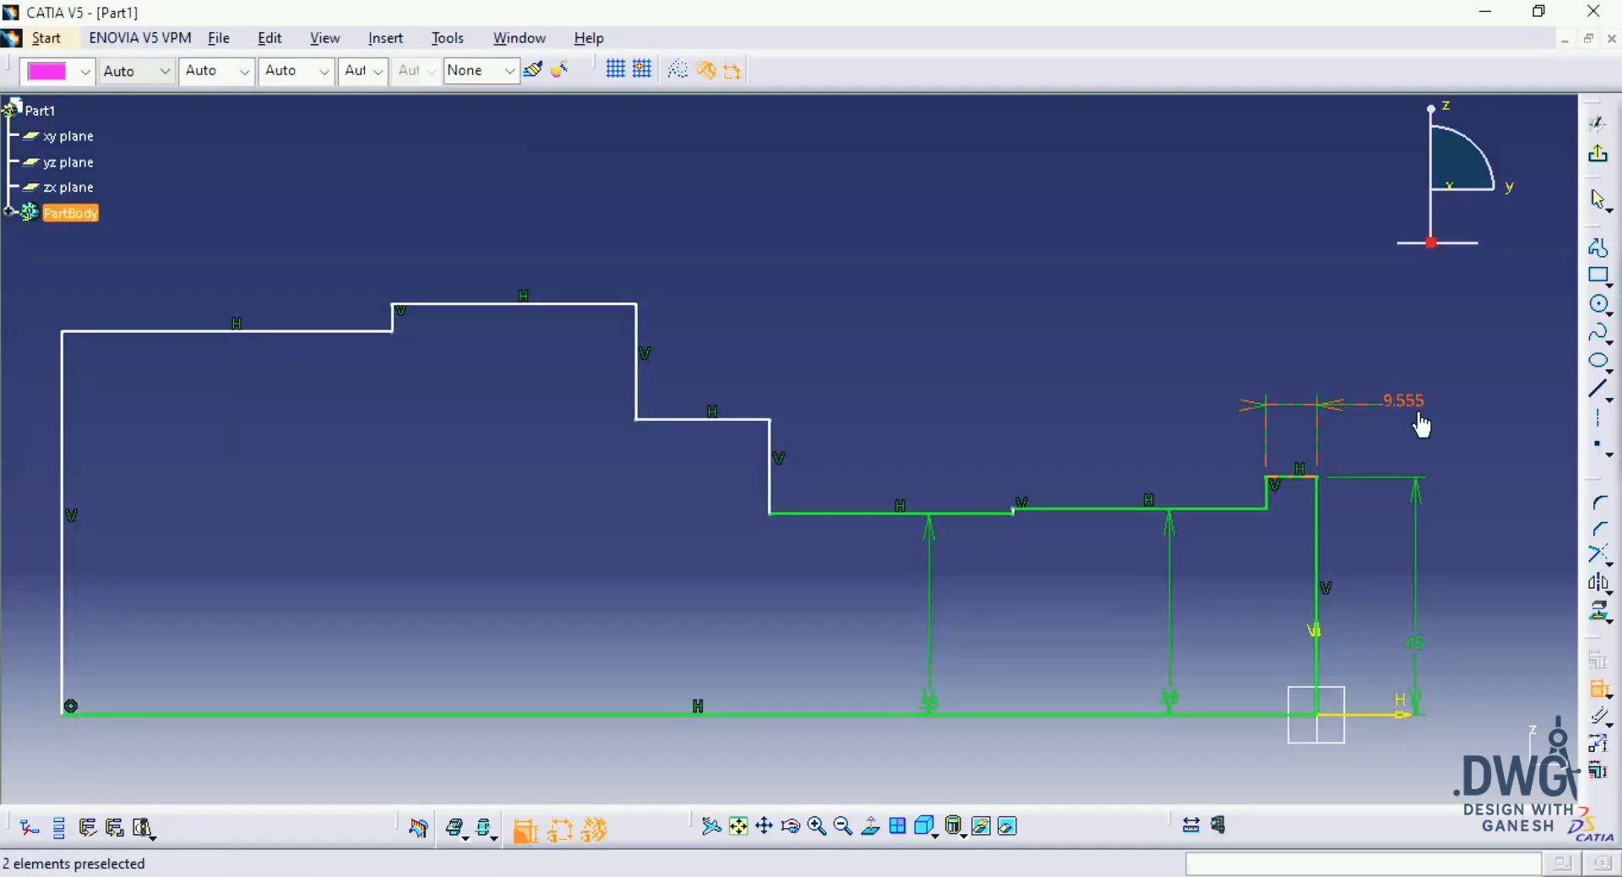
double_click(1411, 400)
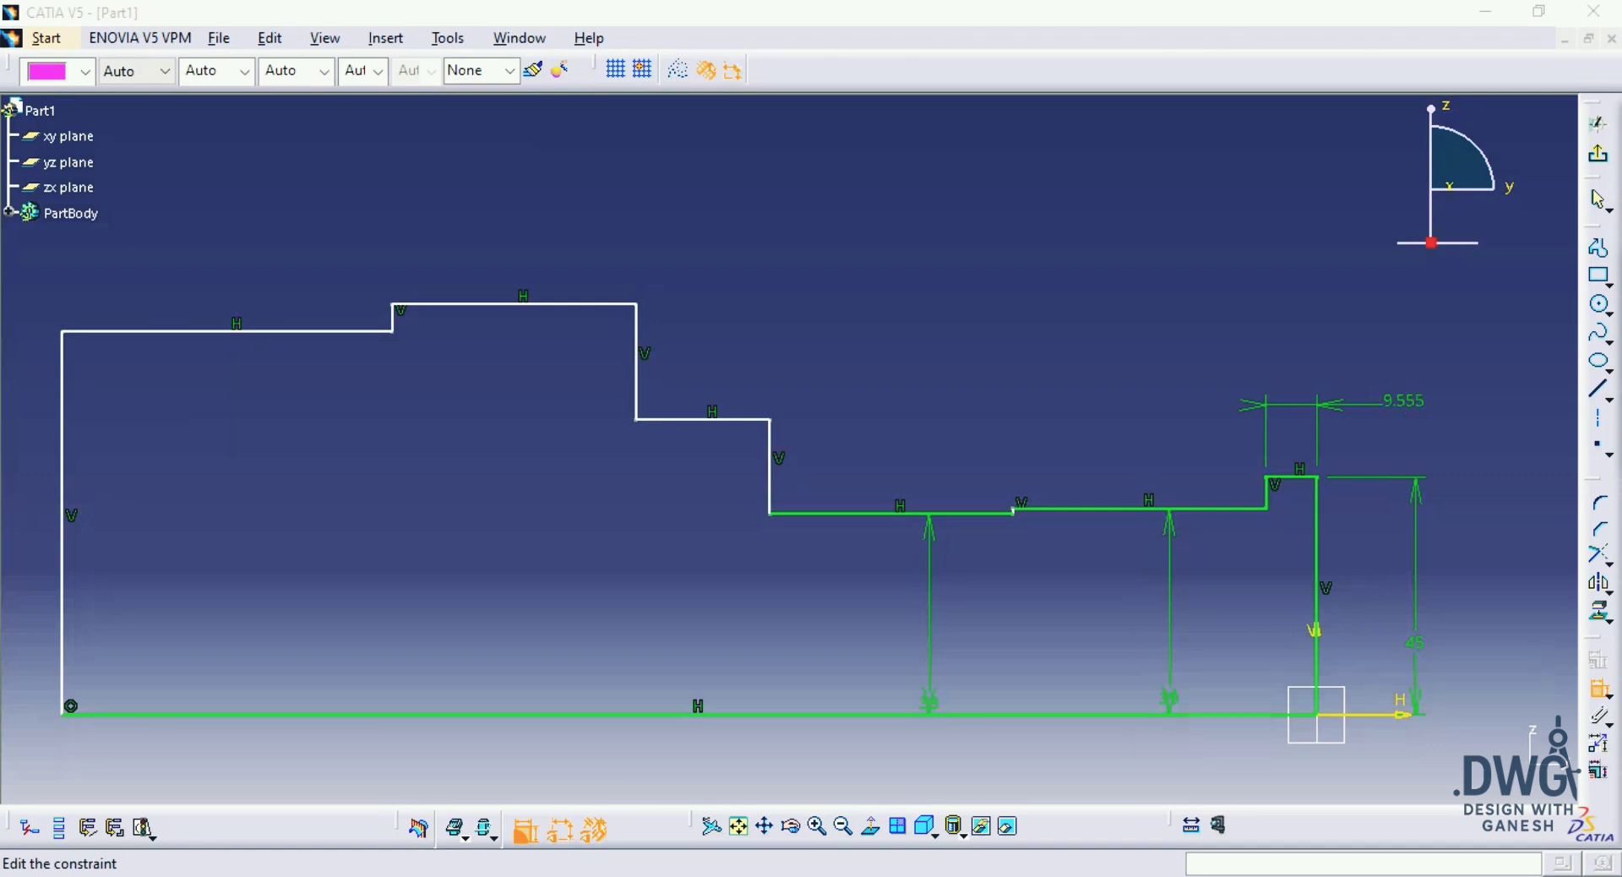
text(5)
key(Return)
Step: Dimension the profile's overall length between the vertical end lines, placing the dimension below the base line
mouse_move(1267, 542)
middle_down()
mouse_move(1295, 445)
mouse_move(1291, 488)
middle_up()
click(1220, 510)
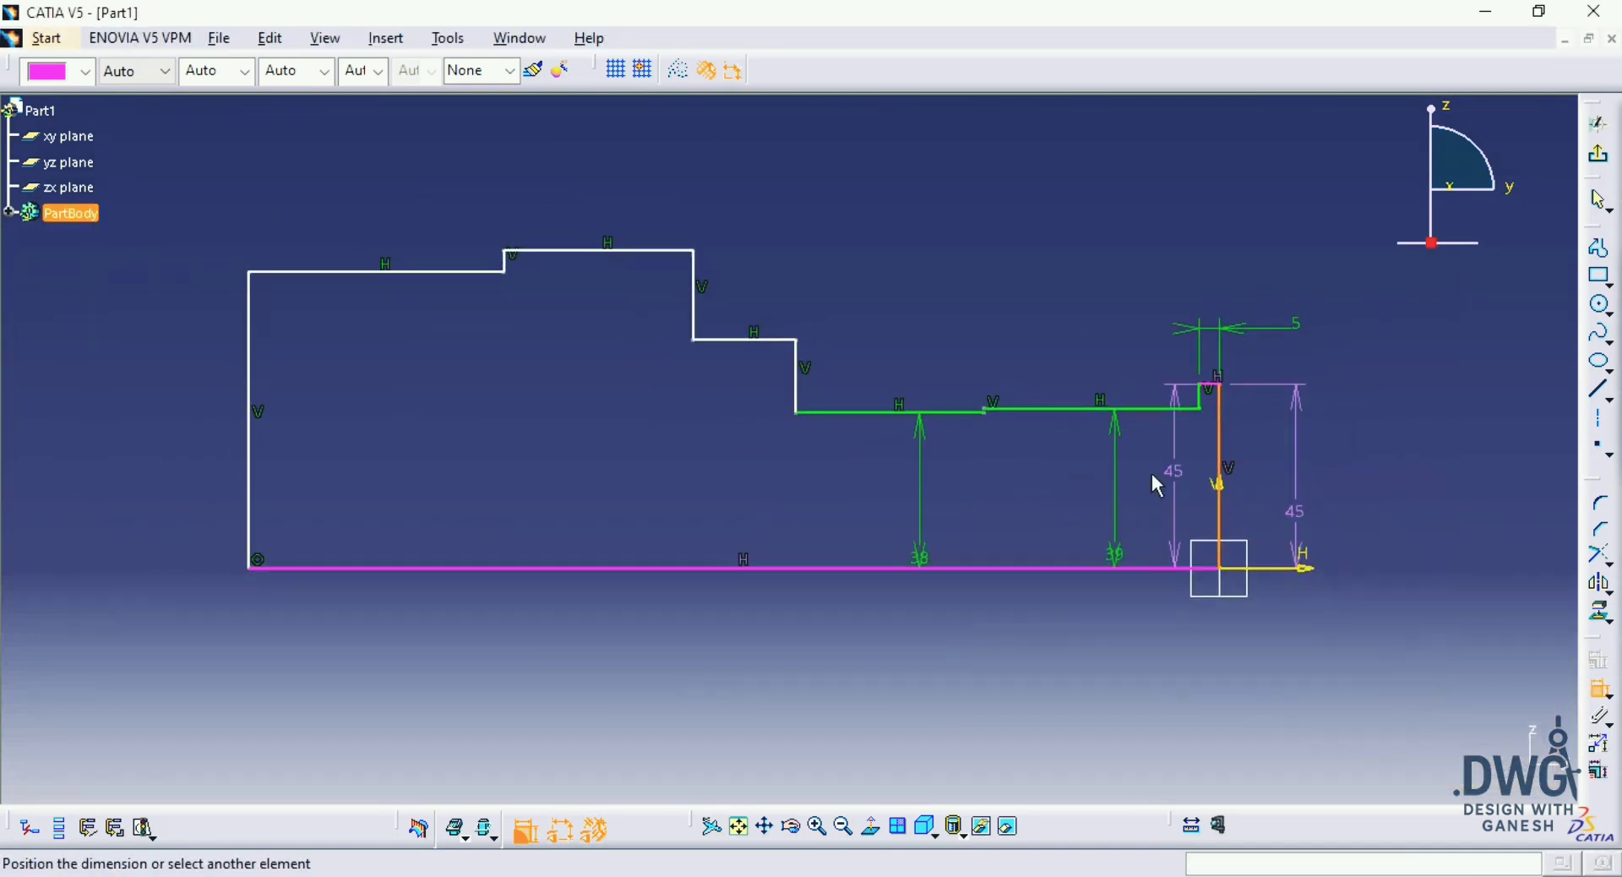
click(253, 534)
click(613, 679)
Step: Check the drawing, try an overall profile length of 158 mm, and undo that change
middle_drag(847, 648, 938, 641)
key(alt+Tab)
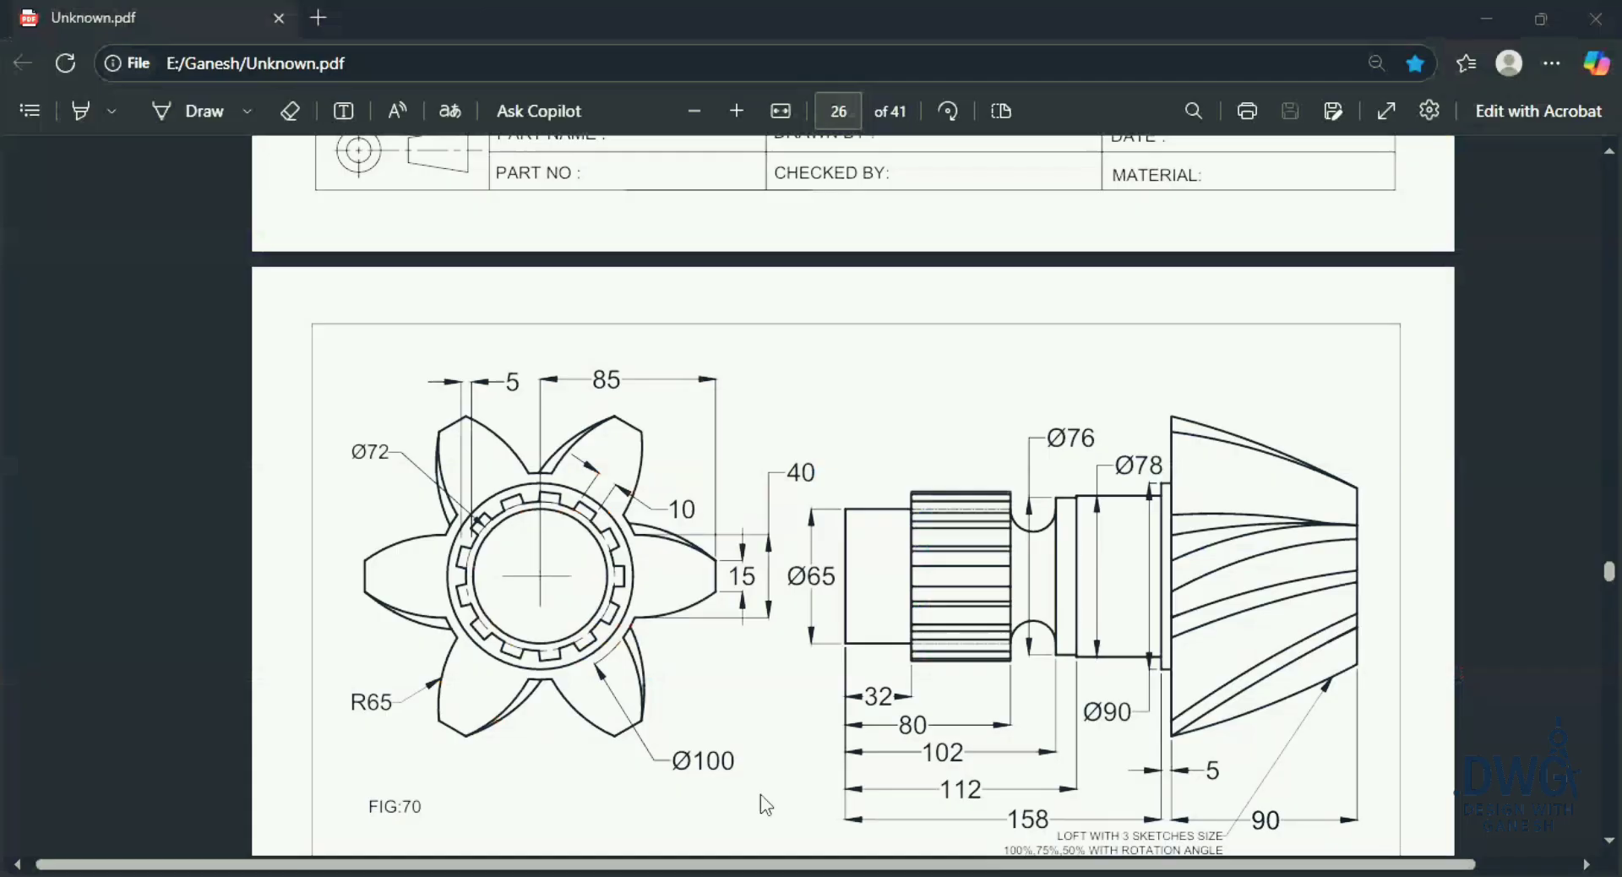
key(alt+Tab)
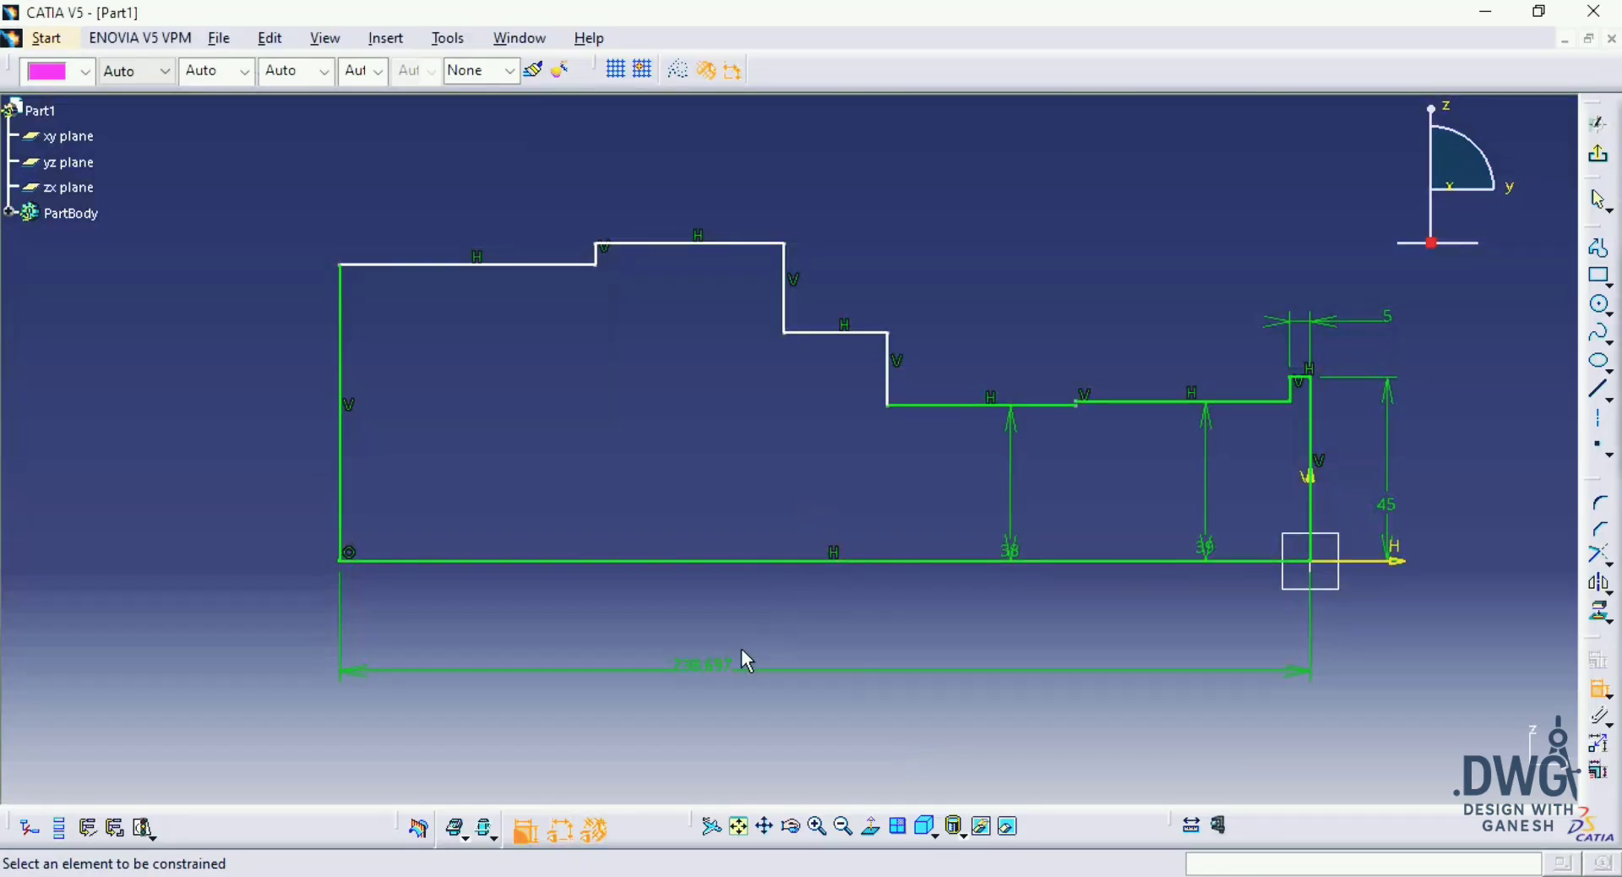
double_click(708, 667)
text(158)
key(Return)
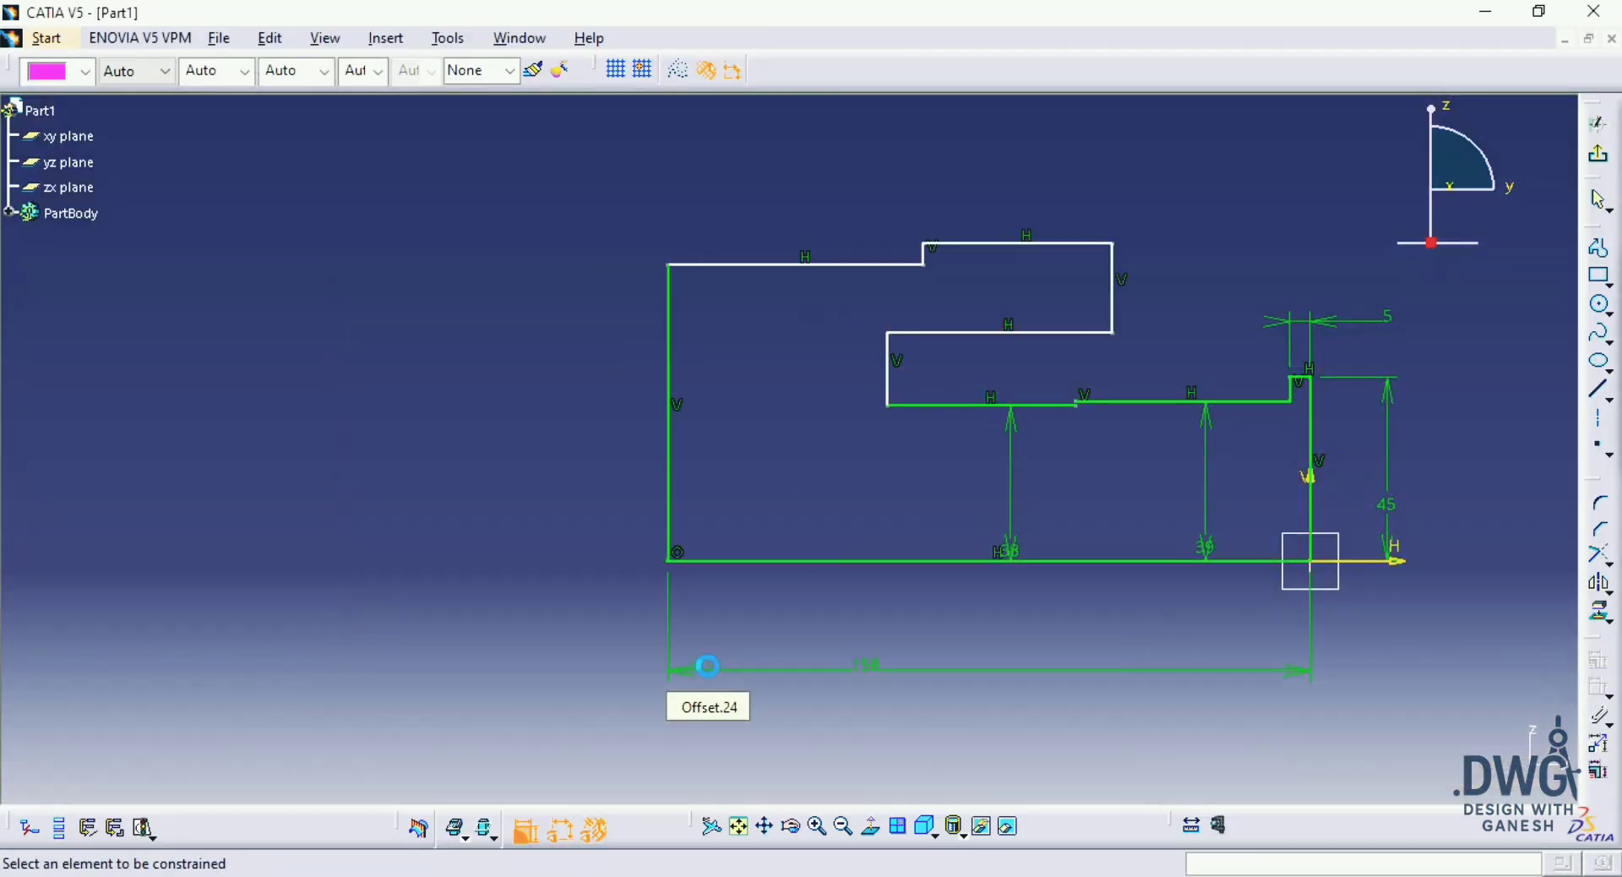
mouse_move(775, 634)
middle_down()
mouse_move(764, 535)
mouse_move(862, 518)
mouse_move(848, 600)
mouse_move(1004, 576)
middle_up()
key(ctrl+z)
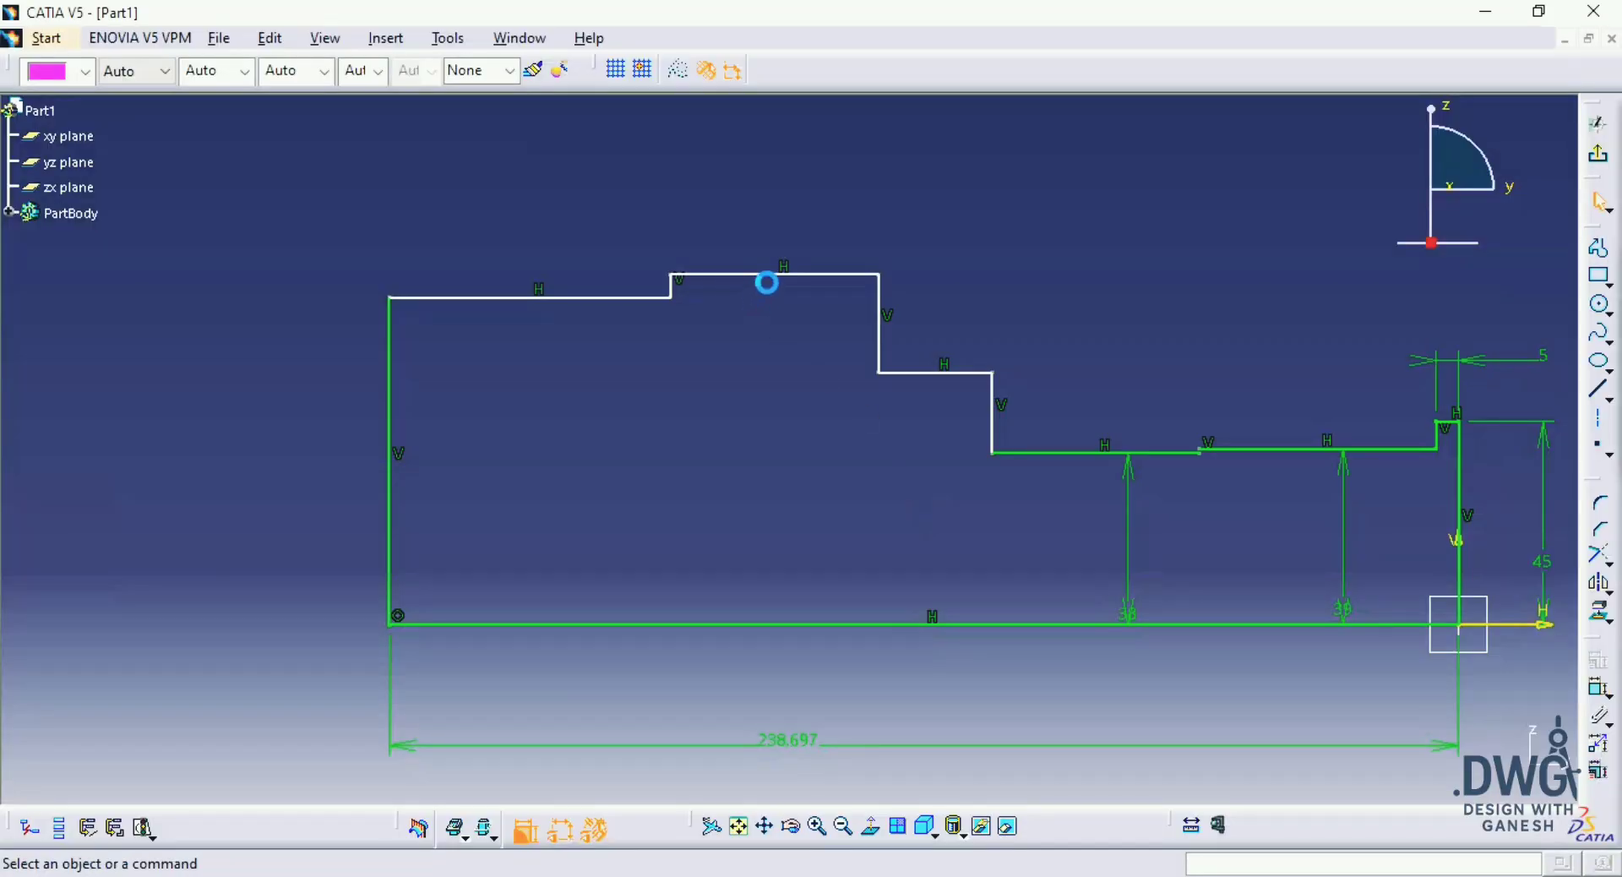
Step: Reposition the three undimensioned horizontal segments so the profile shows a lower end section, a raised spline section and a recessed groove
mouse_move(767, 283)
mouse_down()
mouse_move(805, 522)
mouse_move(845, 538)
mouse_up()
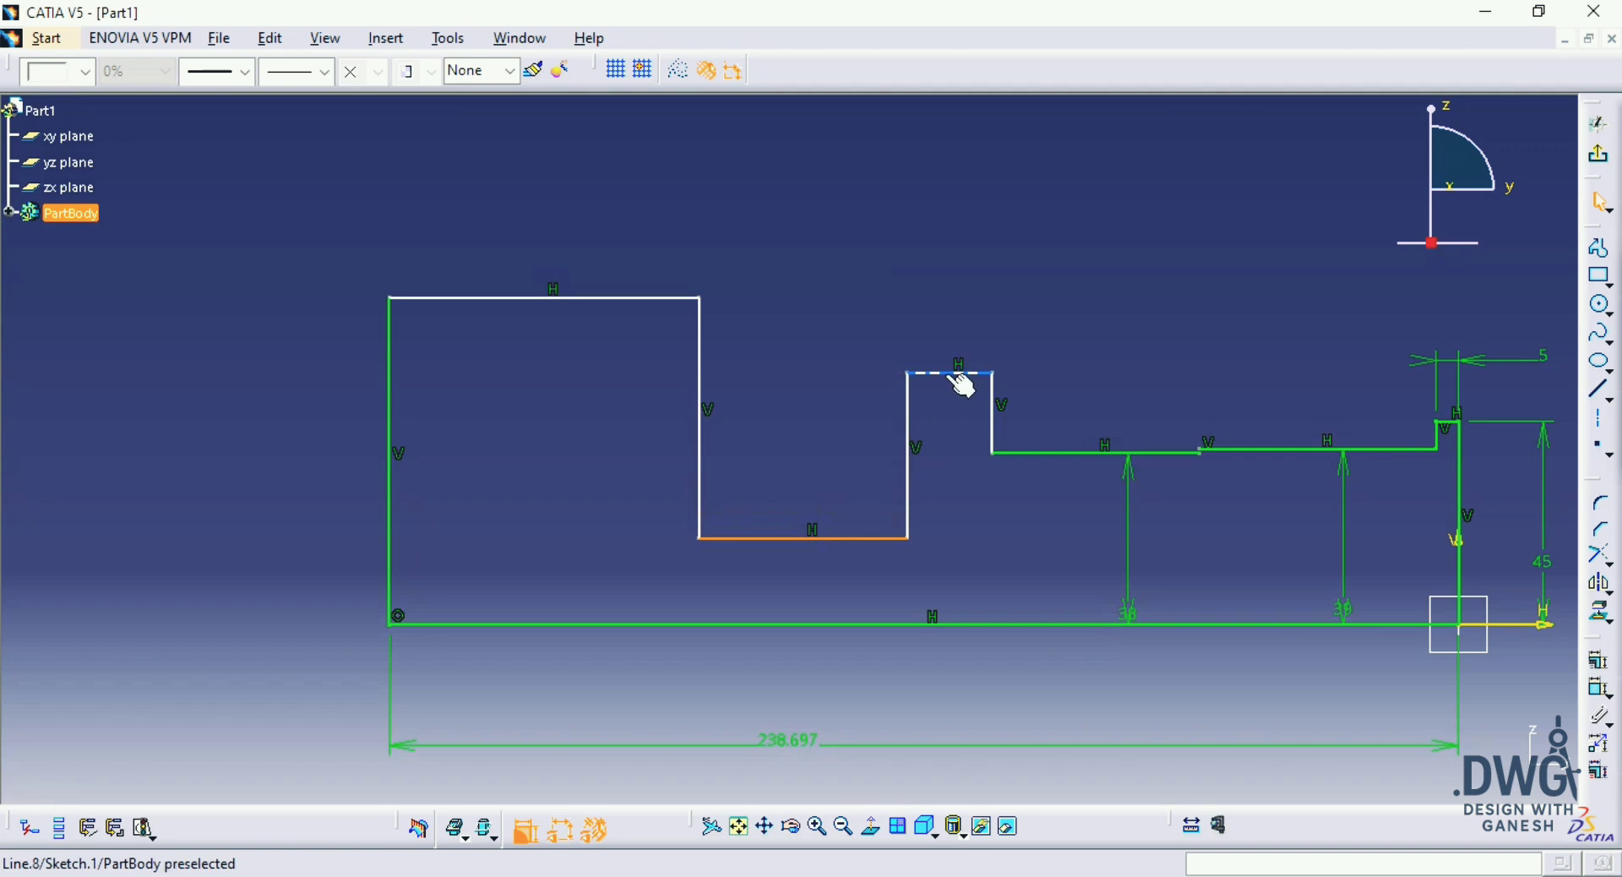
drag(948, 487, 951, 500)
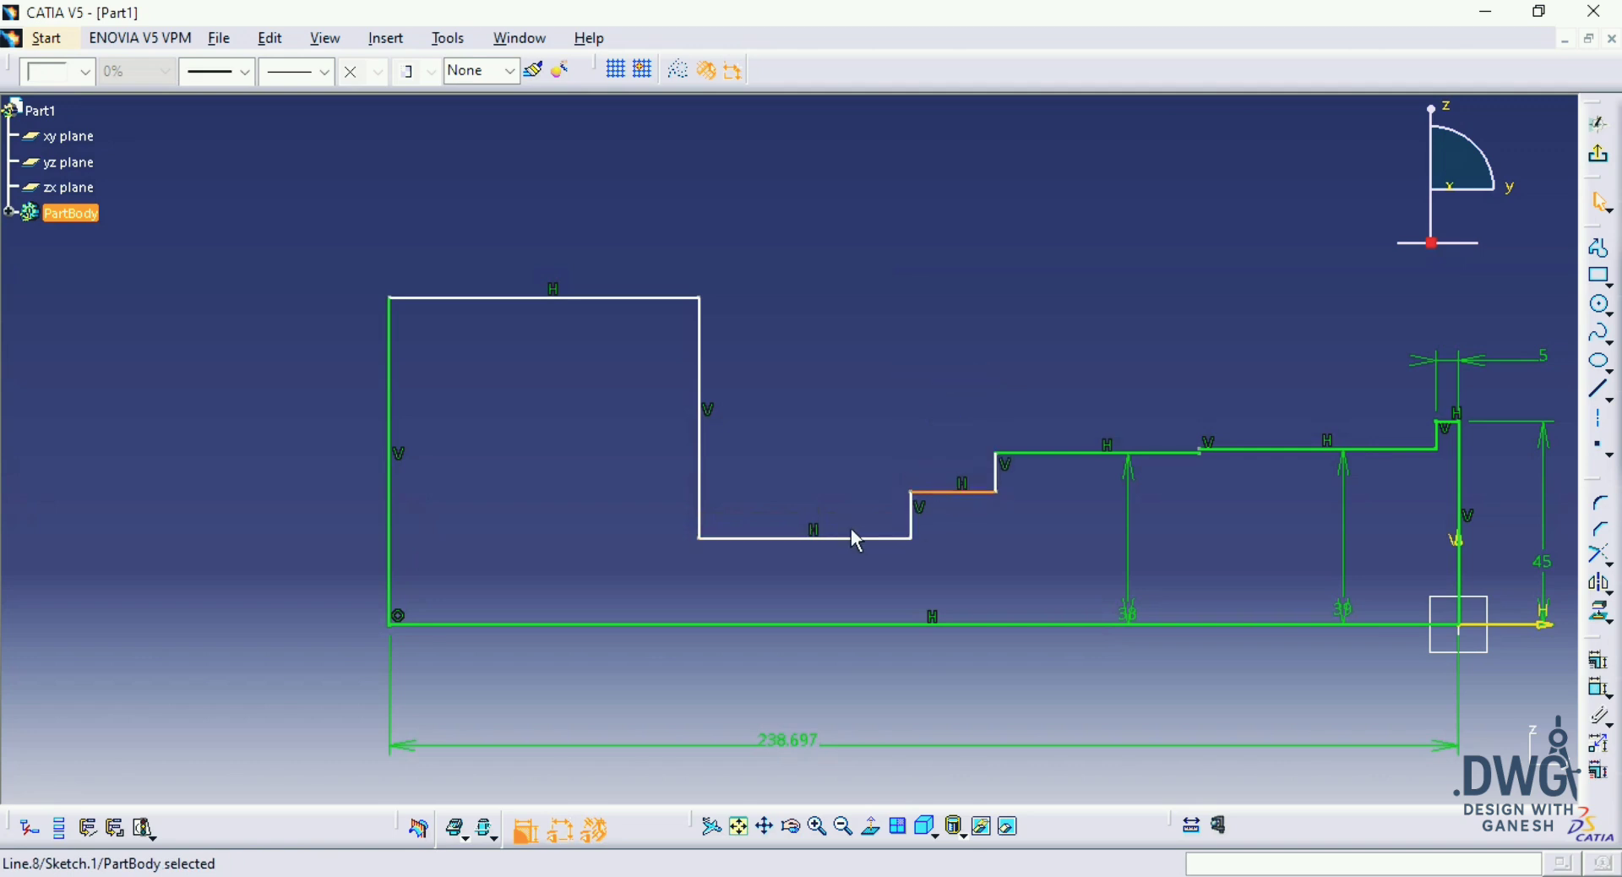
drag(836, 506, 828, 449)
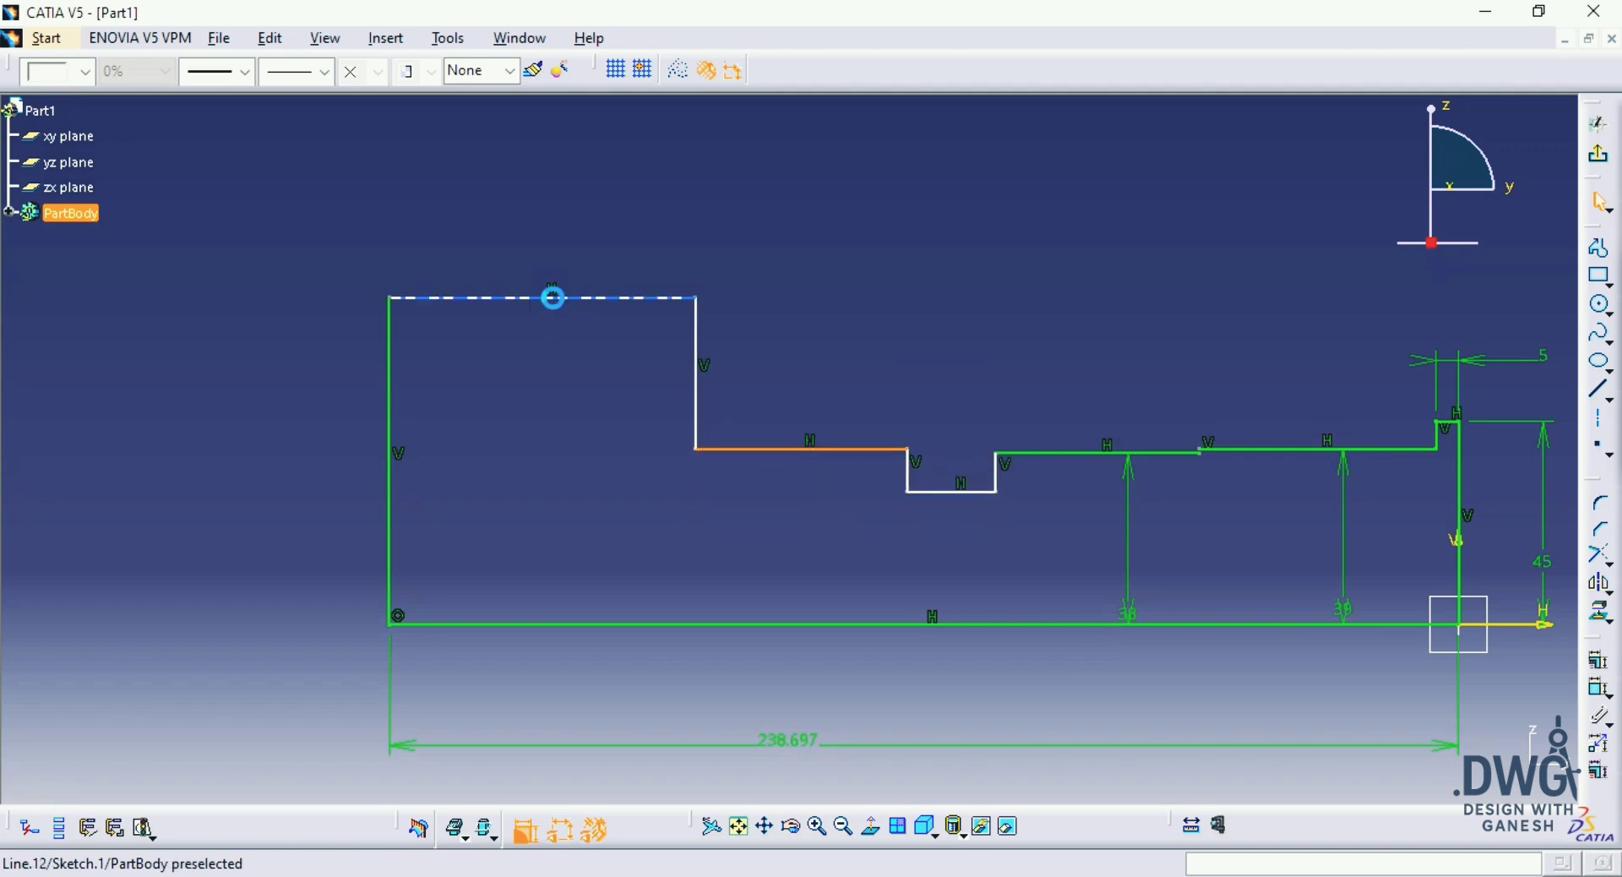
drag(554, 297, 562, 498)
click(905, 243)
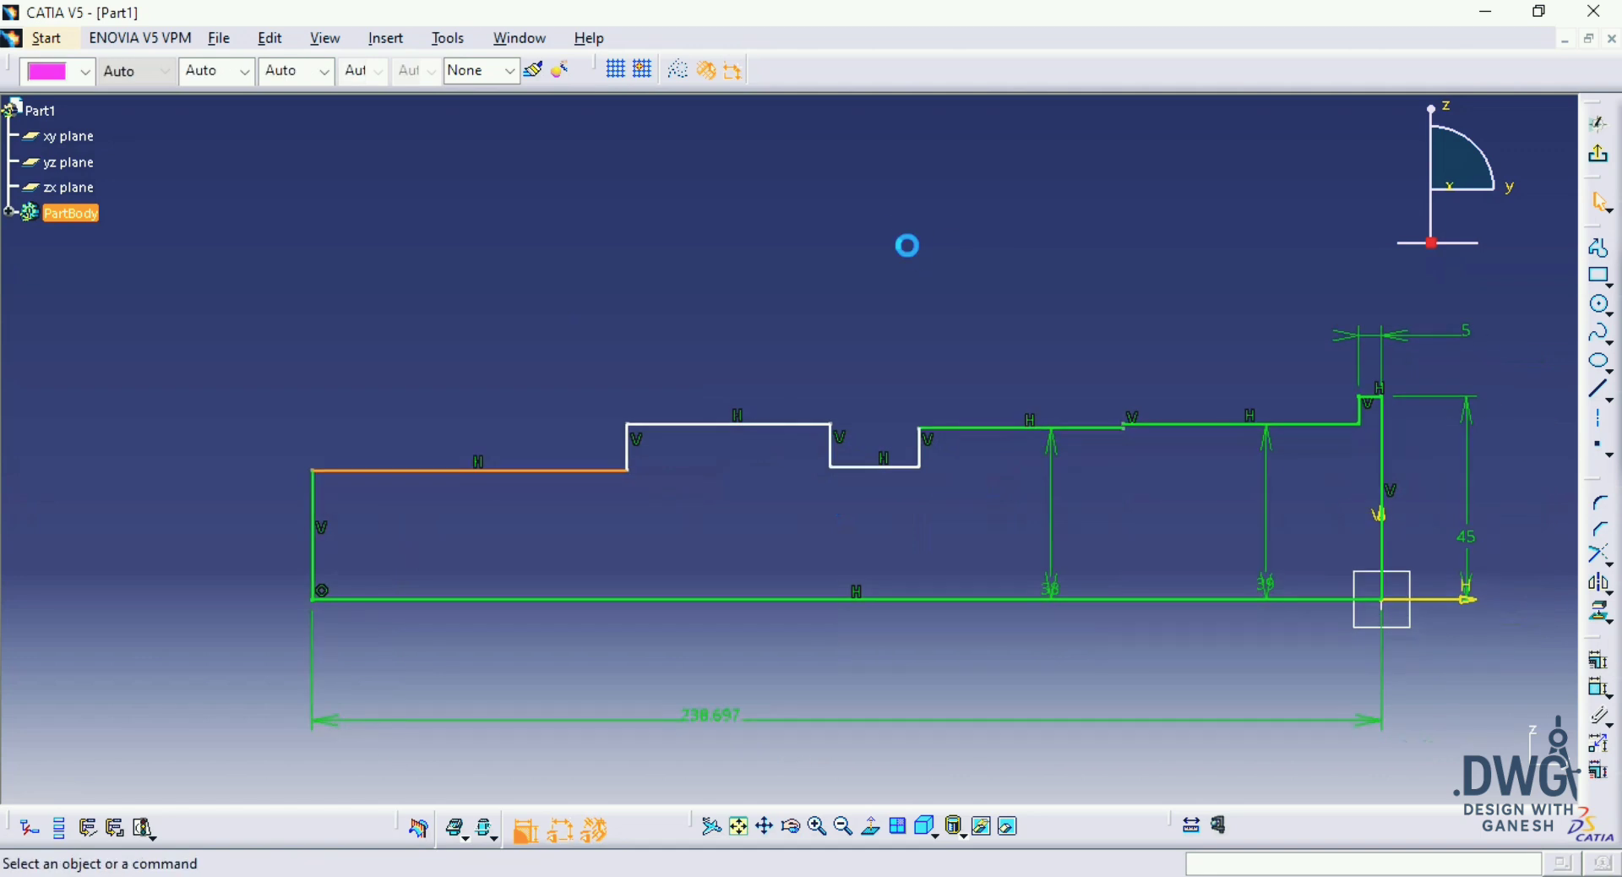
Step: Convert the horizontal bottom line of the groove into a construction element
middle_drag(778, 434, 833, 320)
click(903, 416)
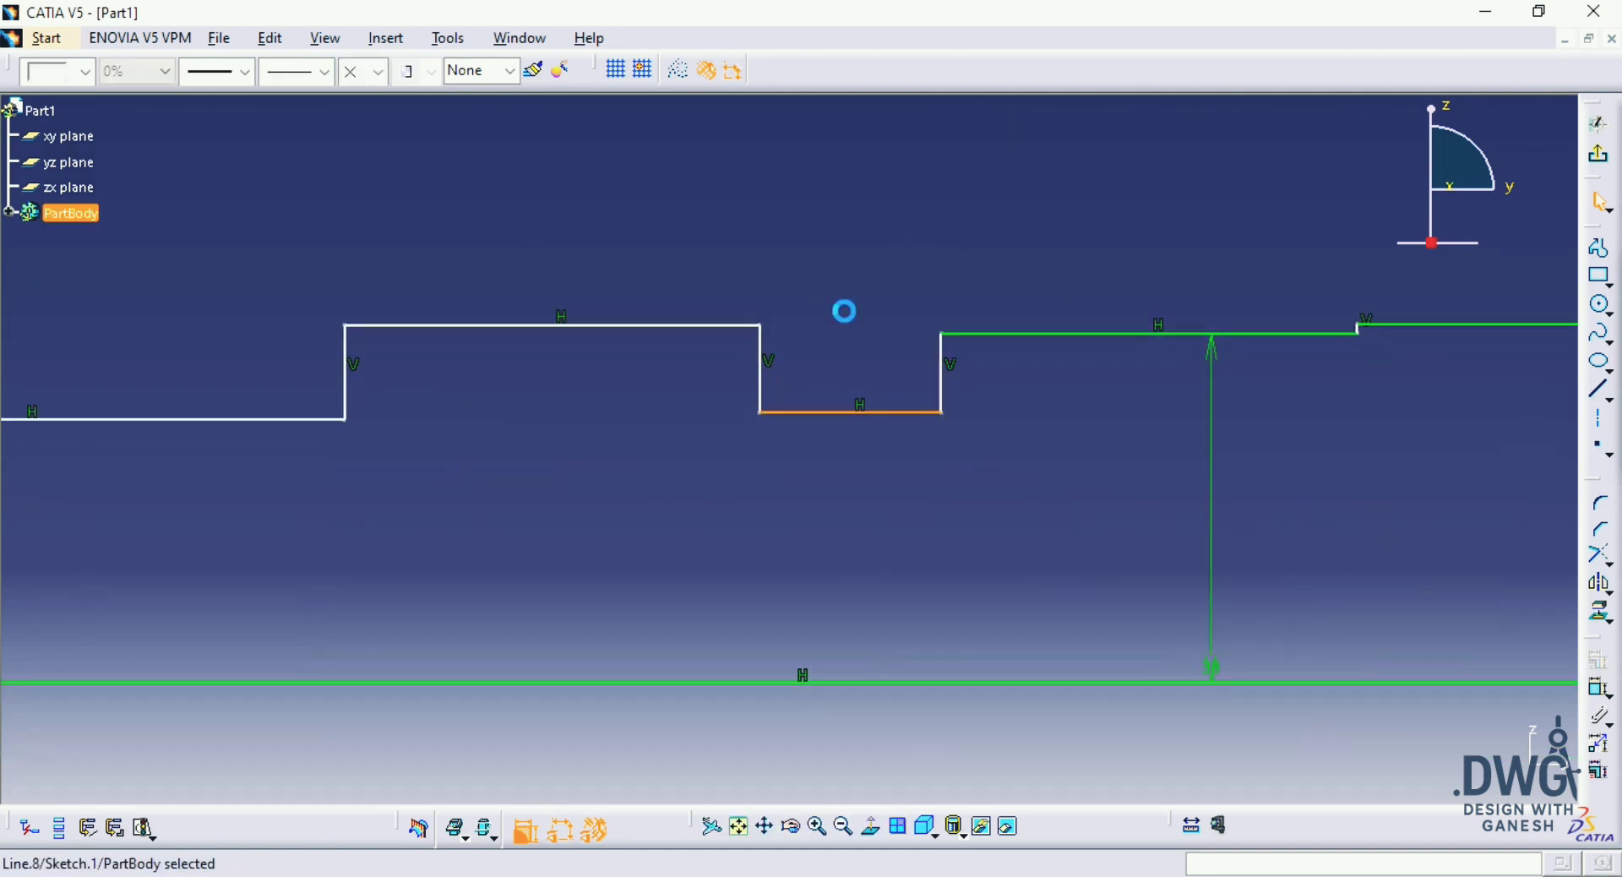
click(679, 71)
click(913, 217)
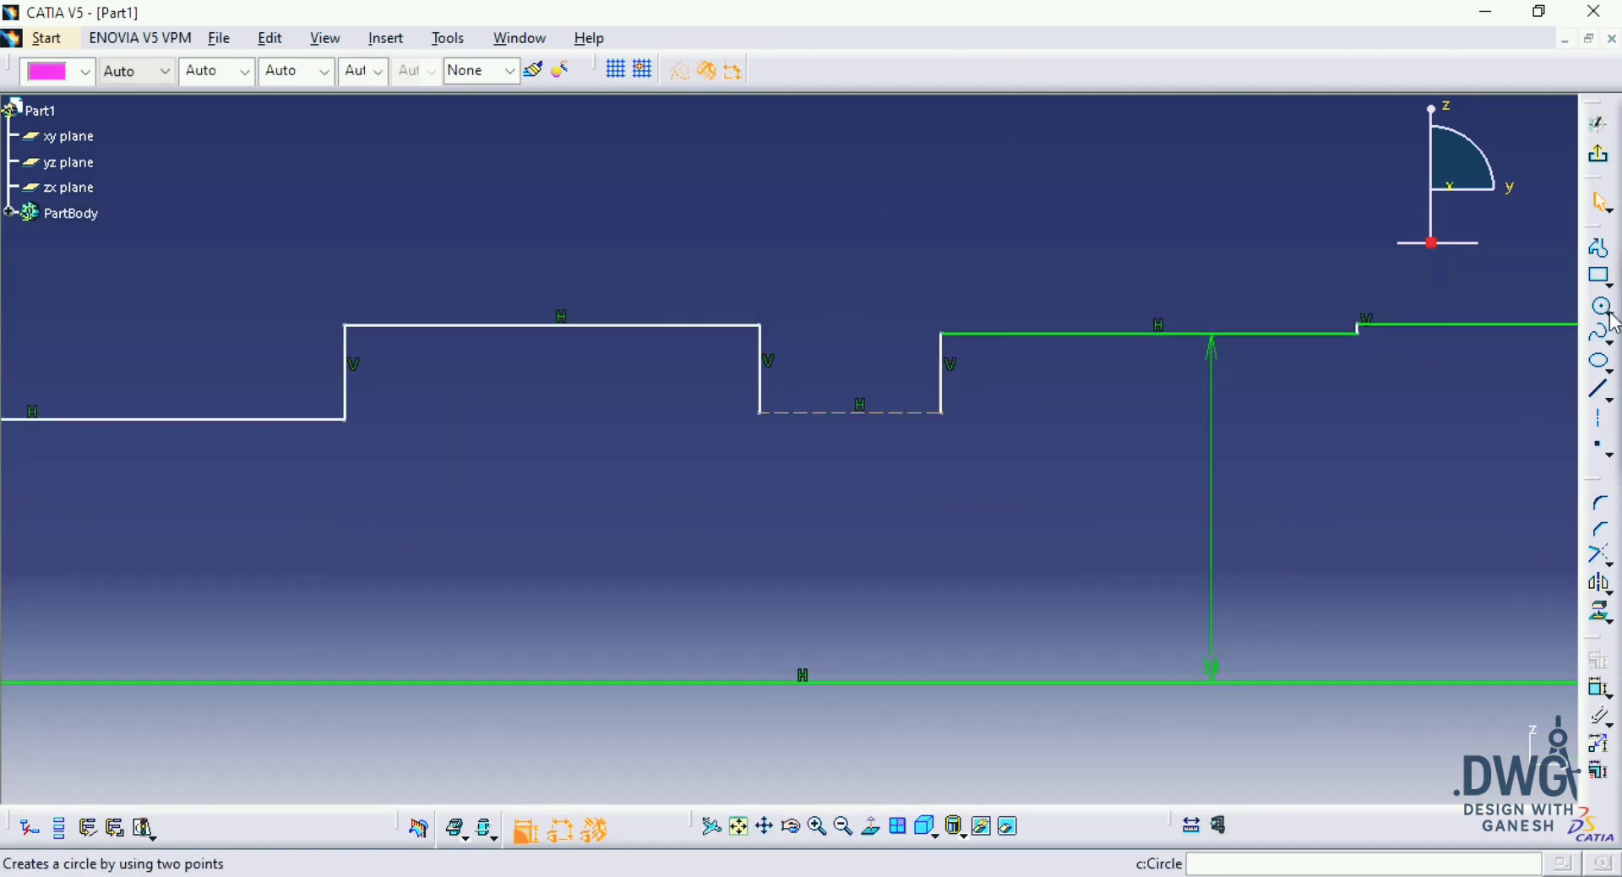
Step: Draw a downward-bulging three-point arc of about 10 mm radius between the two ends of the groove's construction line
click(1616, 322)
click(1600, 330)
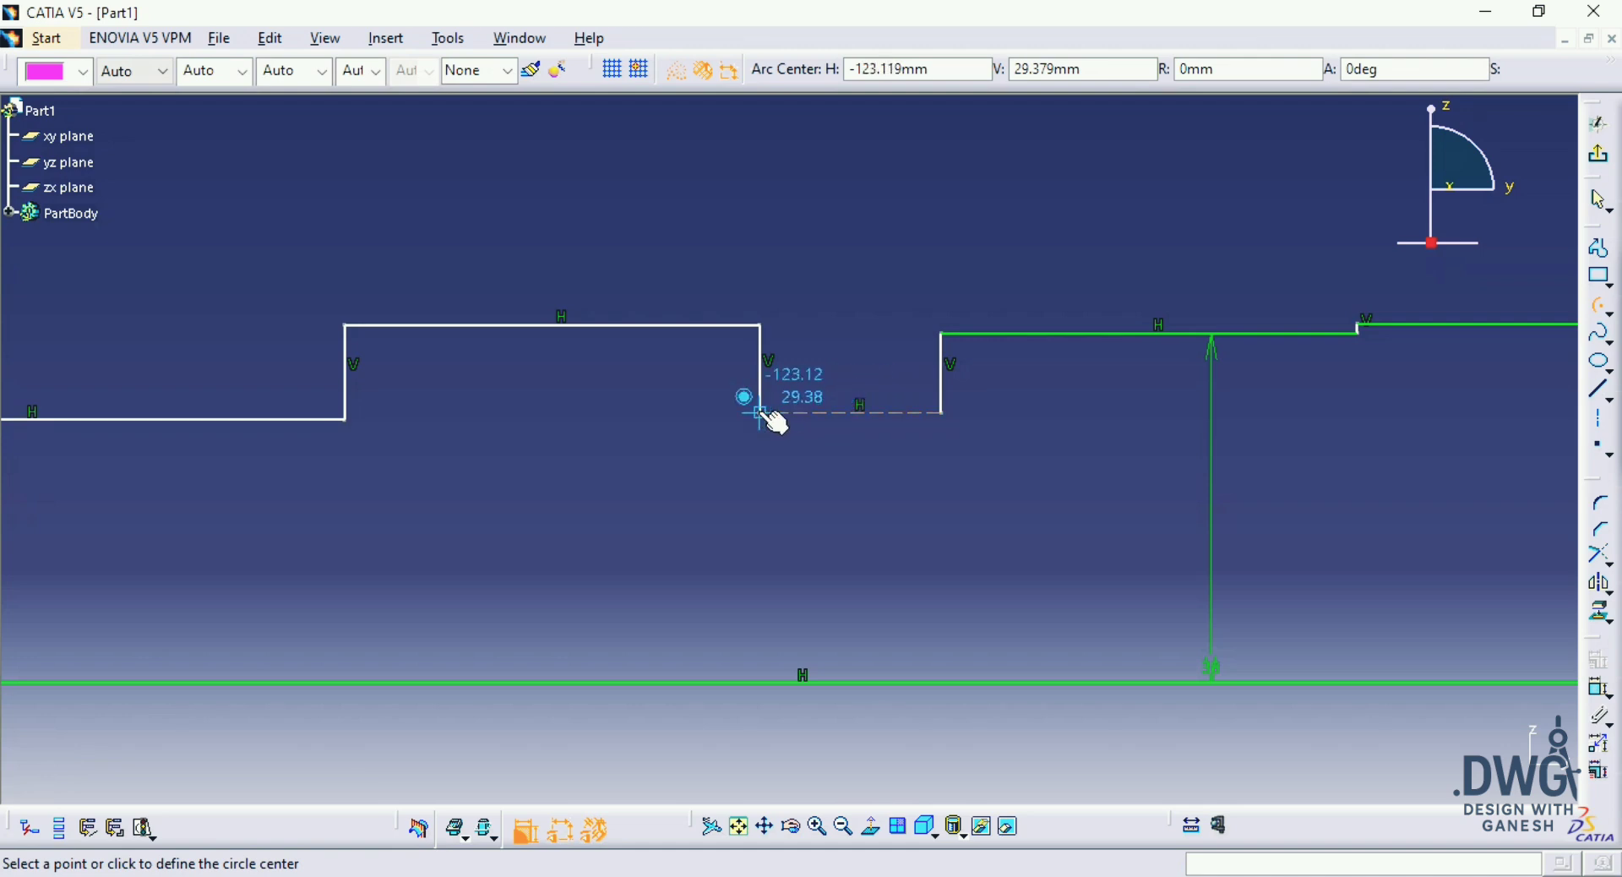
click(1612, 316)
click(1576, 328)
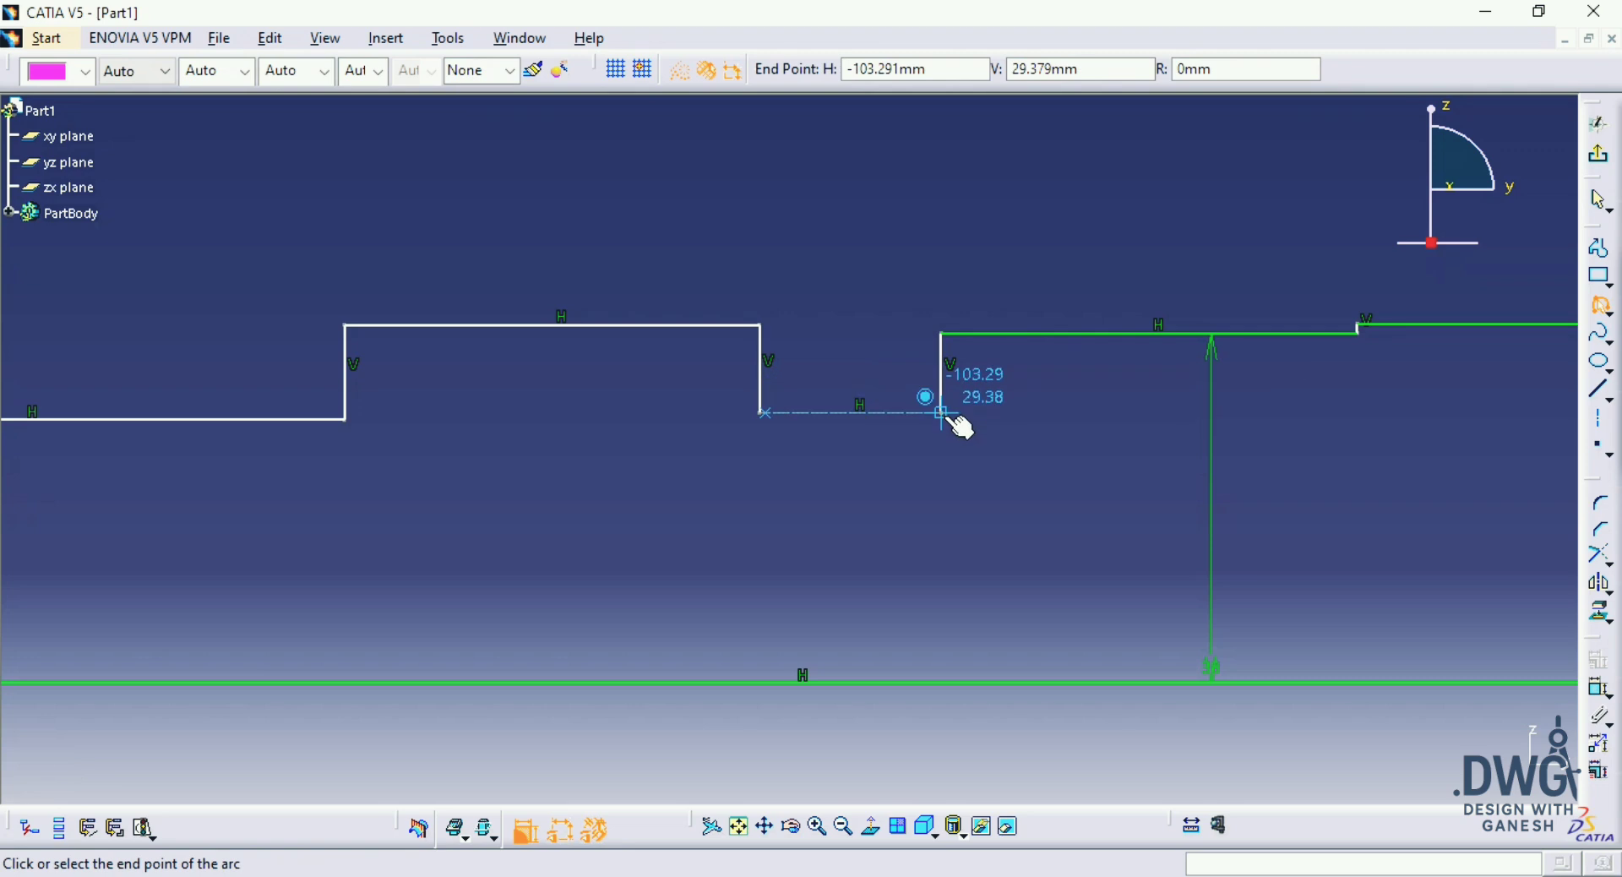
key(Escape)
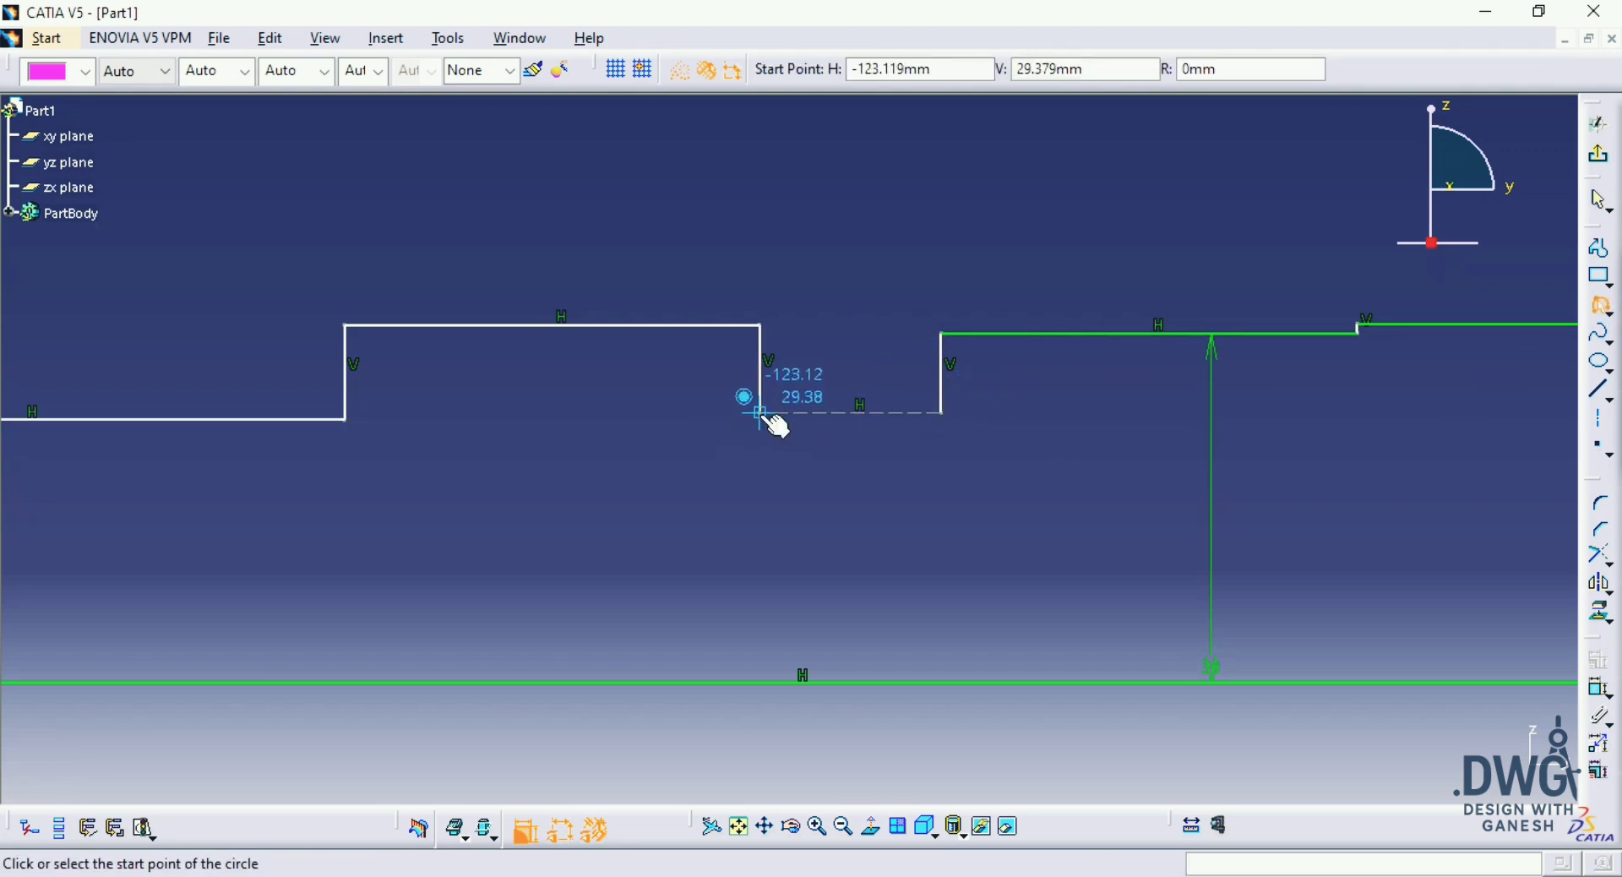
click(949, 414)
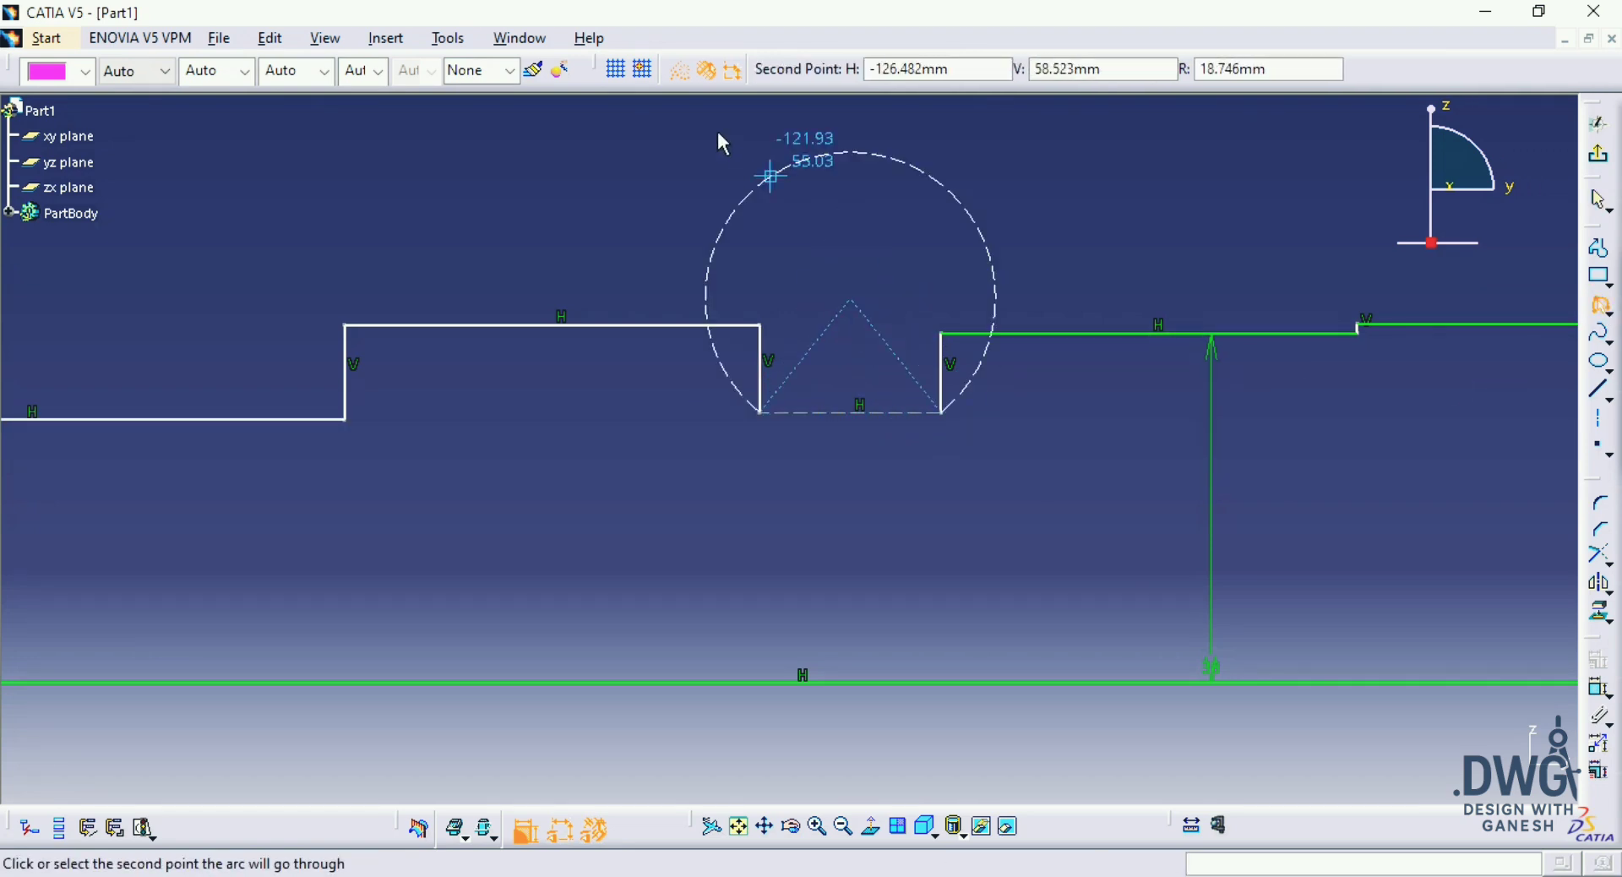
click(842, 504)
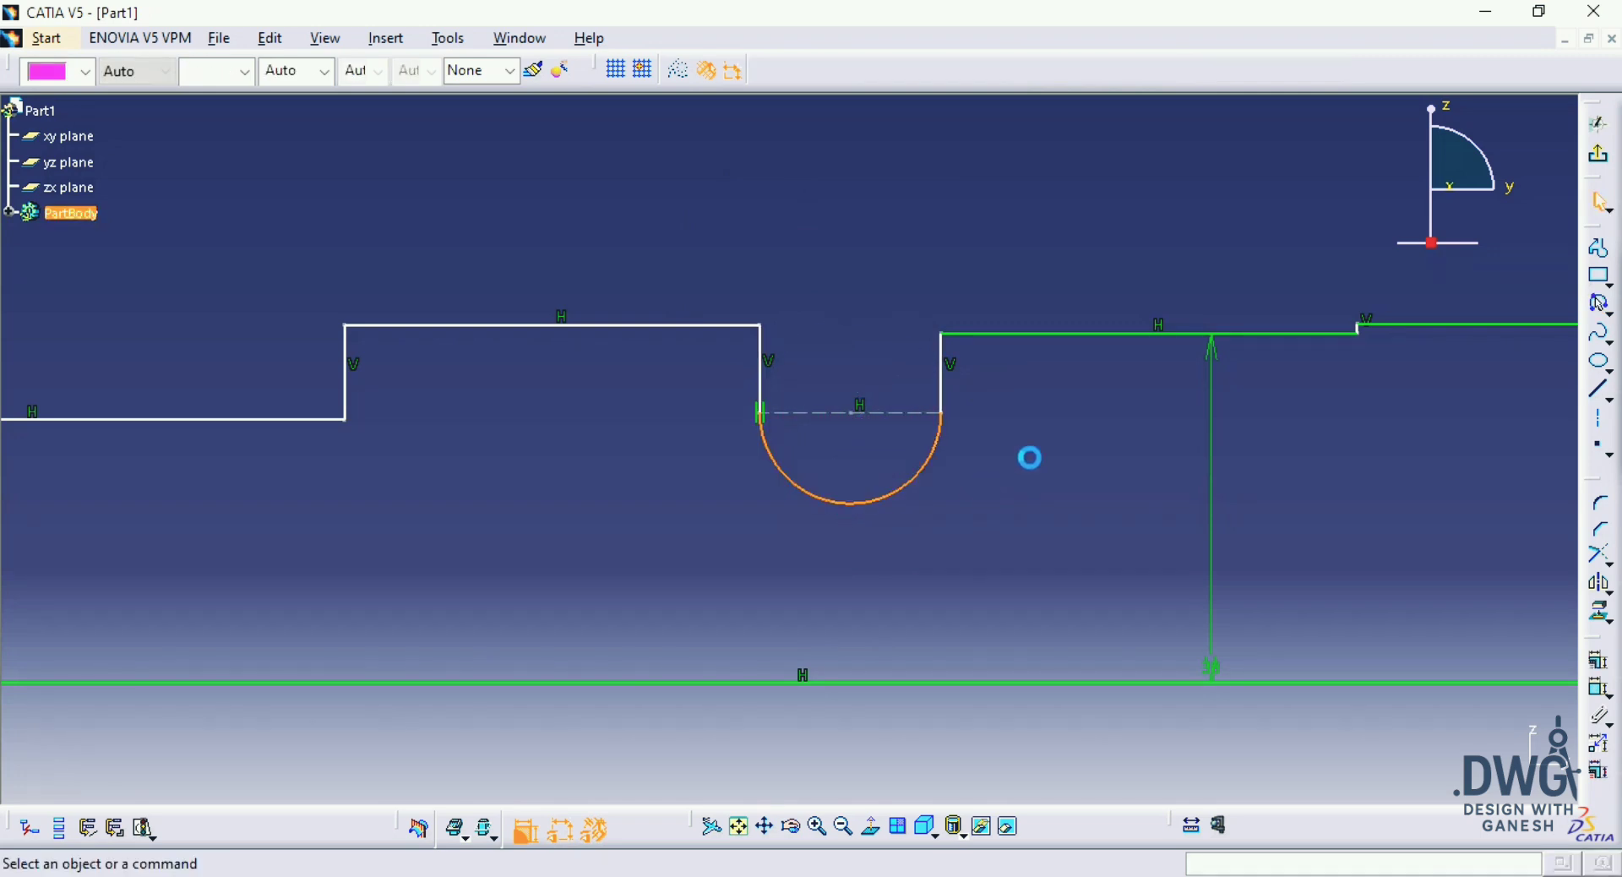
click(1030, 457)
Step: Check the drawing, then dimension the spline section's height from the base line and set it to 72/2 mm
mouse_move(1010, 485)
middle_down()
mouse_move(1067, 435)
mouse_move(1086, 594)
mouse_move(1152, 509)
mouse_move(1090, 427)
middle_up()
middle_drag(1083, 476, 1058, 520)
key(alt+Tab)
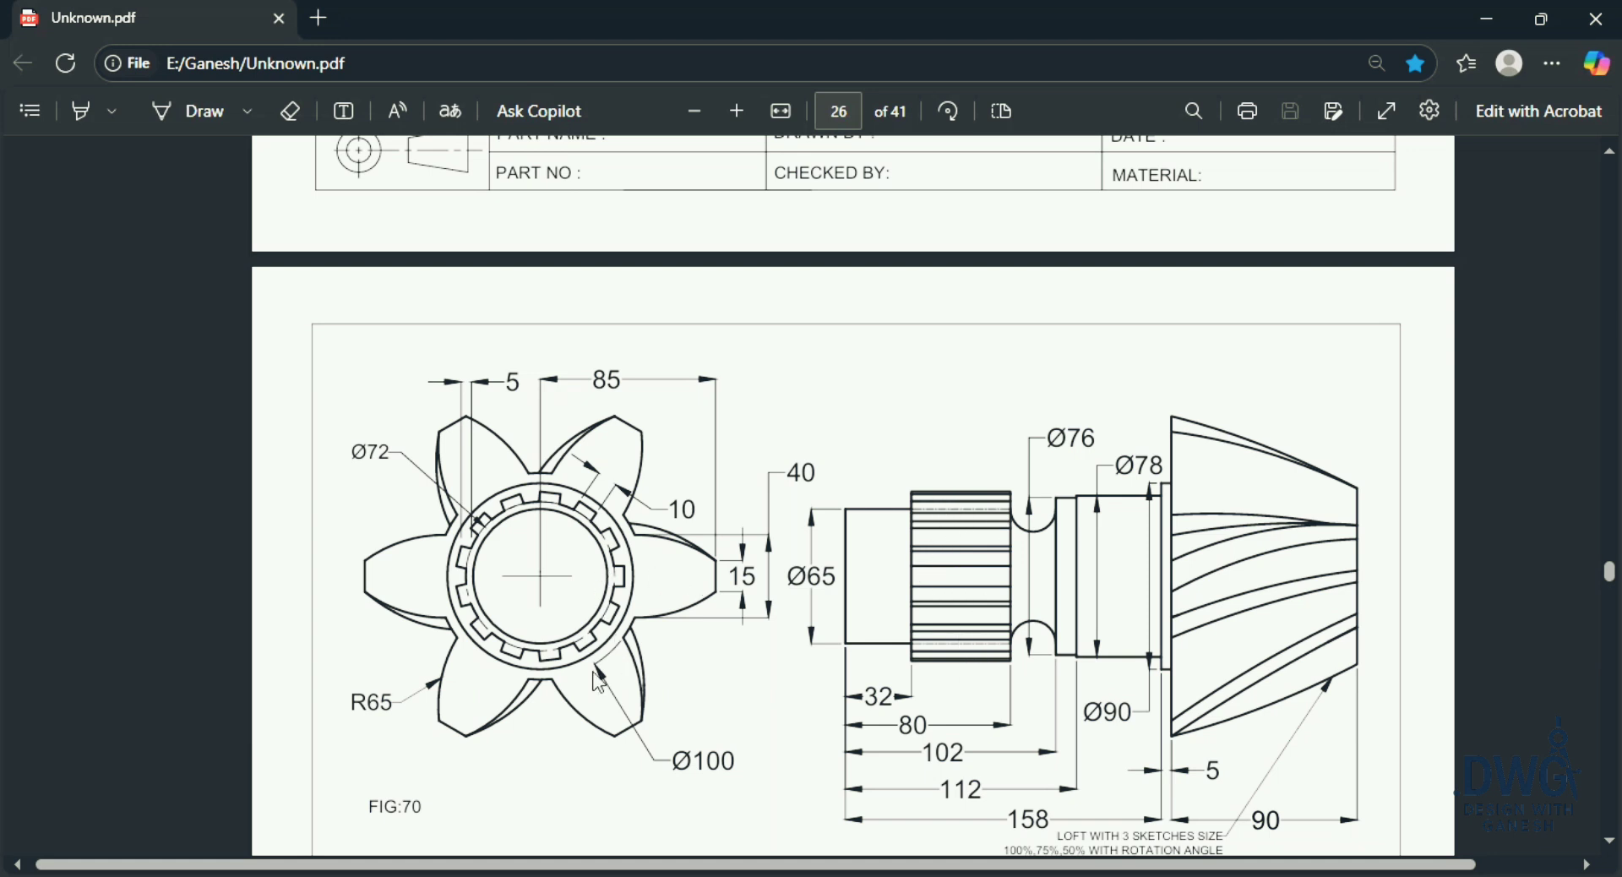
key(alt+Tab)
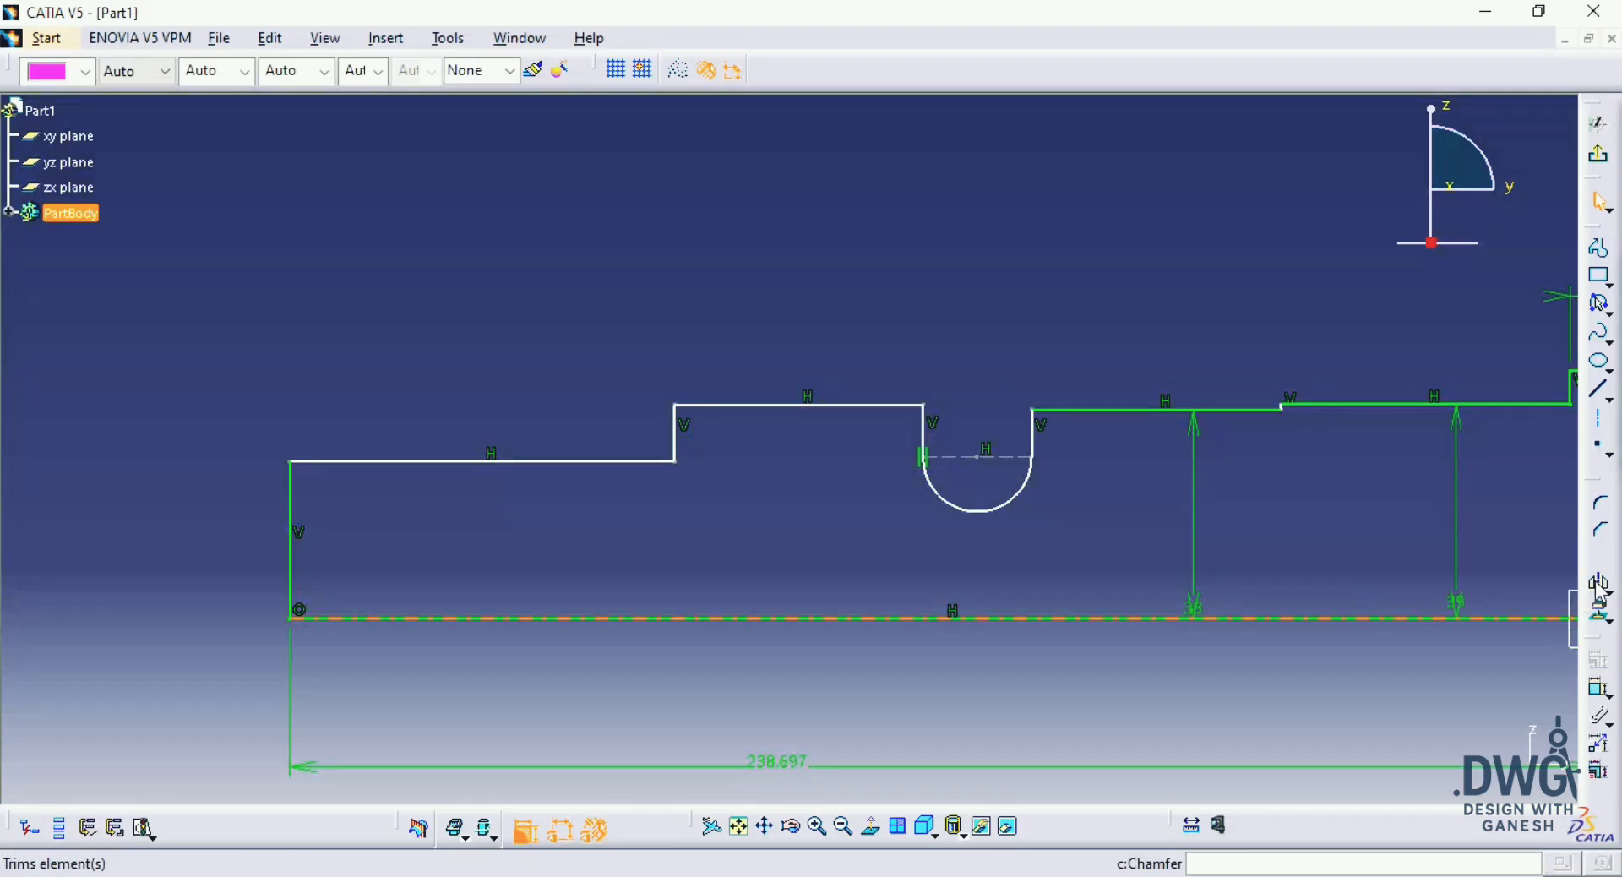
click(822, 406)
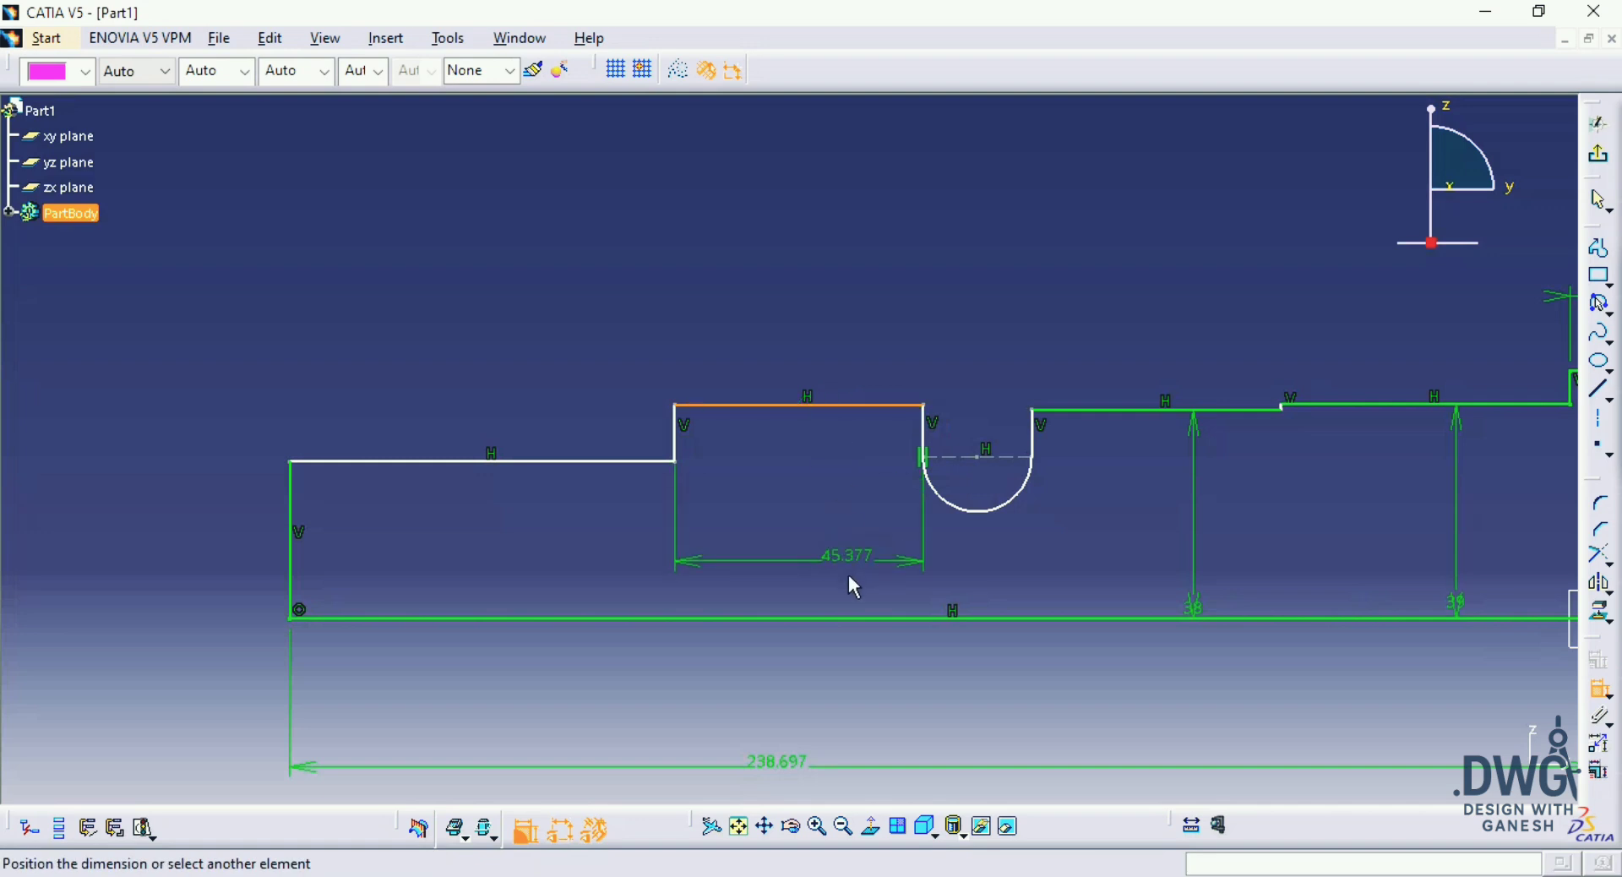
click(823, 558)
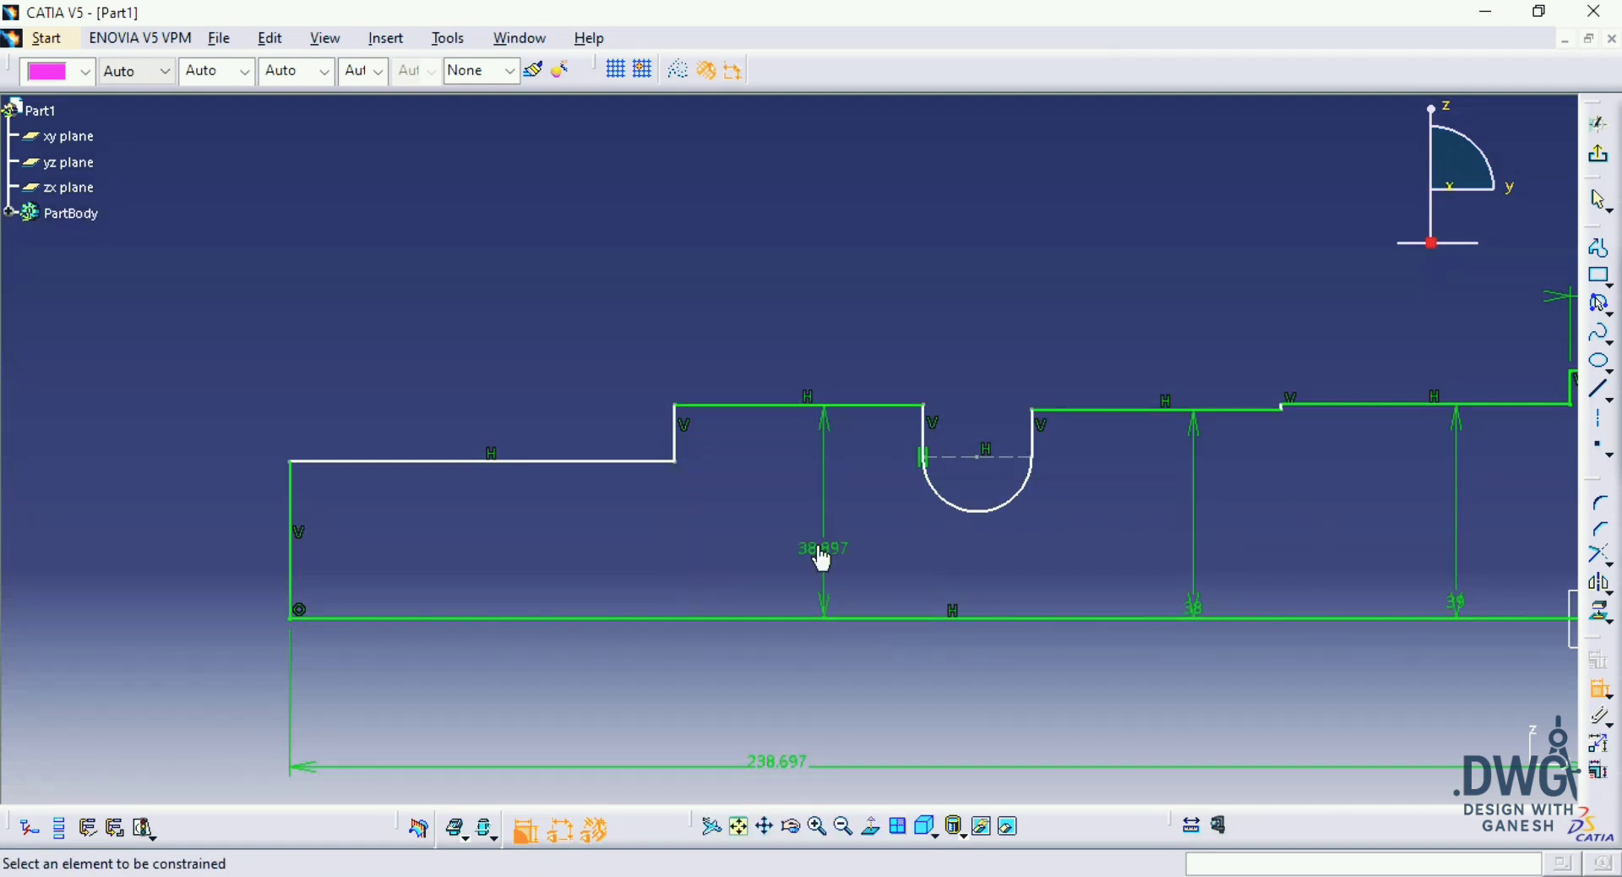
double_click(819, 549)
text(72/2)
key(Return)
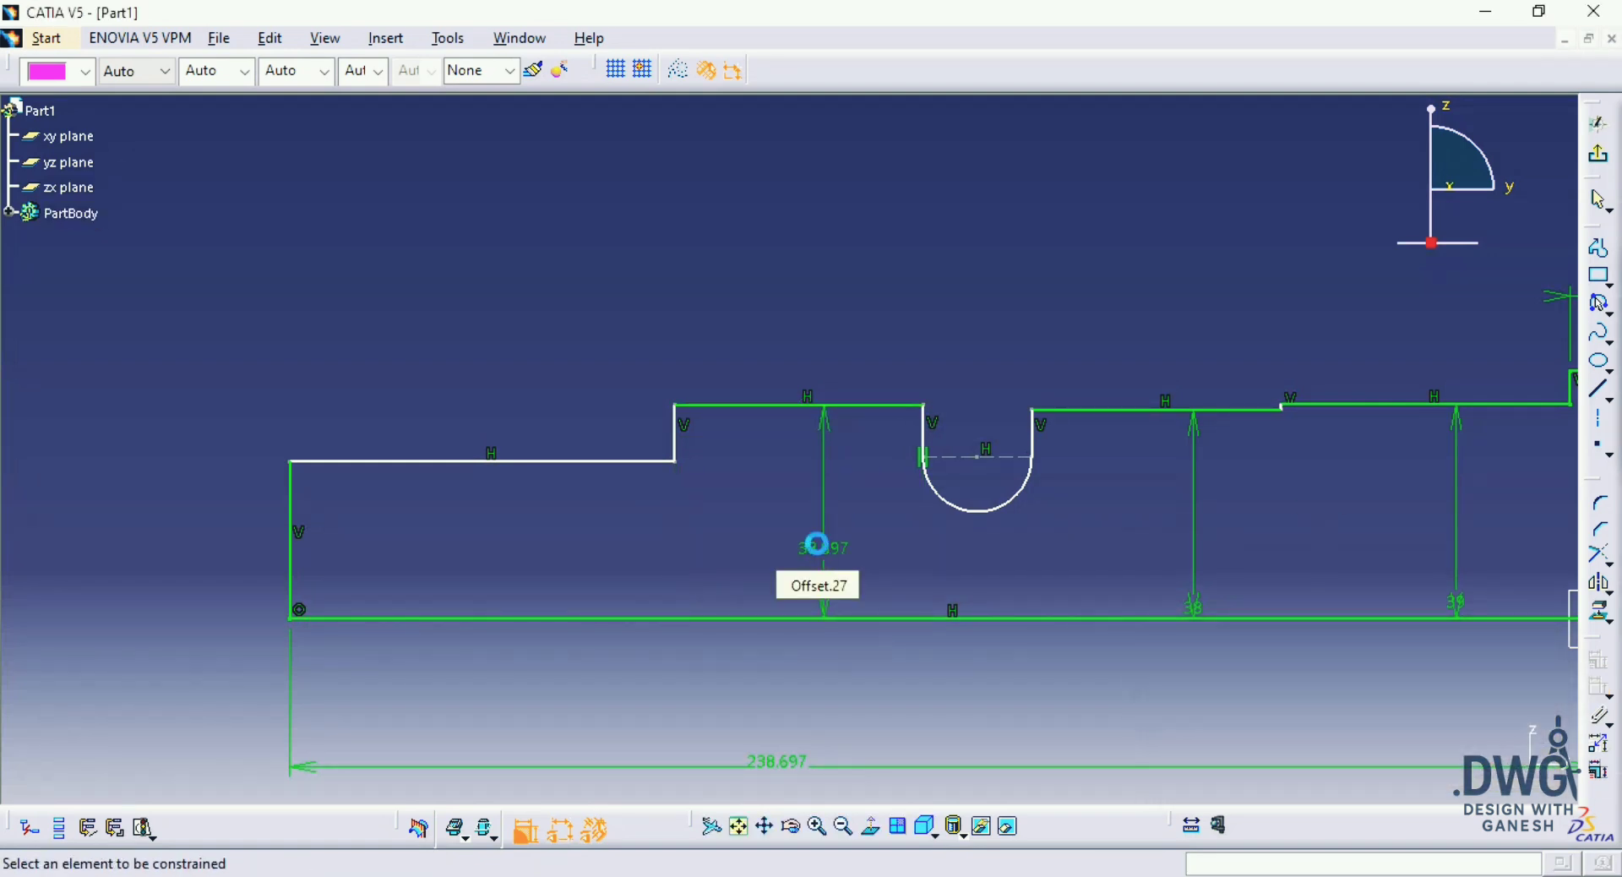
Step: Dimension the height of the end section's horizontal segment from the base line and set it to 65/2 mm as in the drawing
mouse_move(1036, 516)
middle_down()
mouse_move(1006, 496)
mouse_move(610, 525)
middle_up()
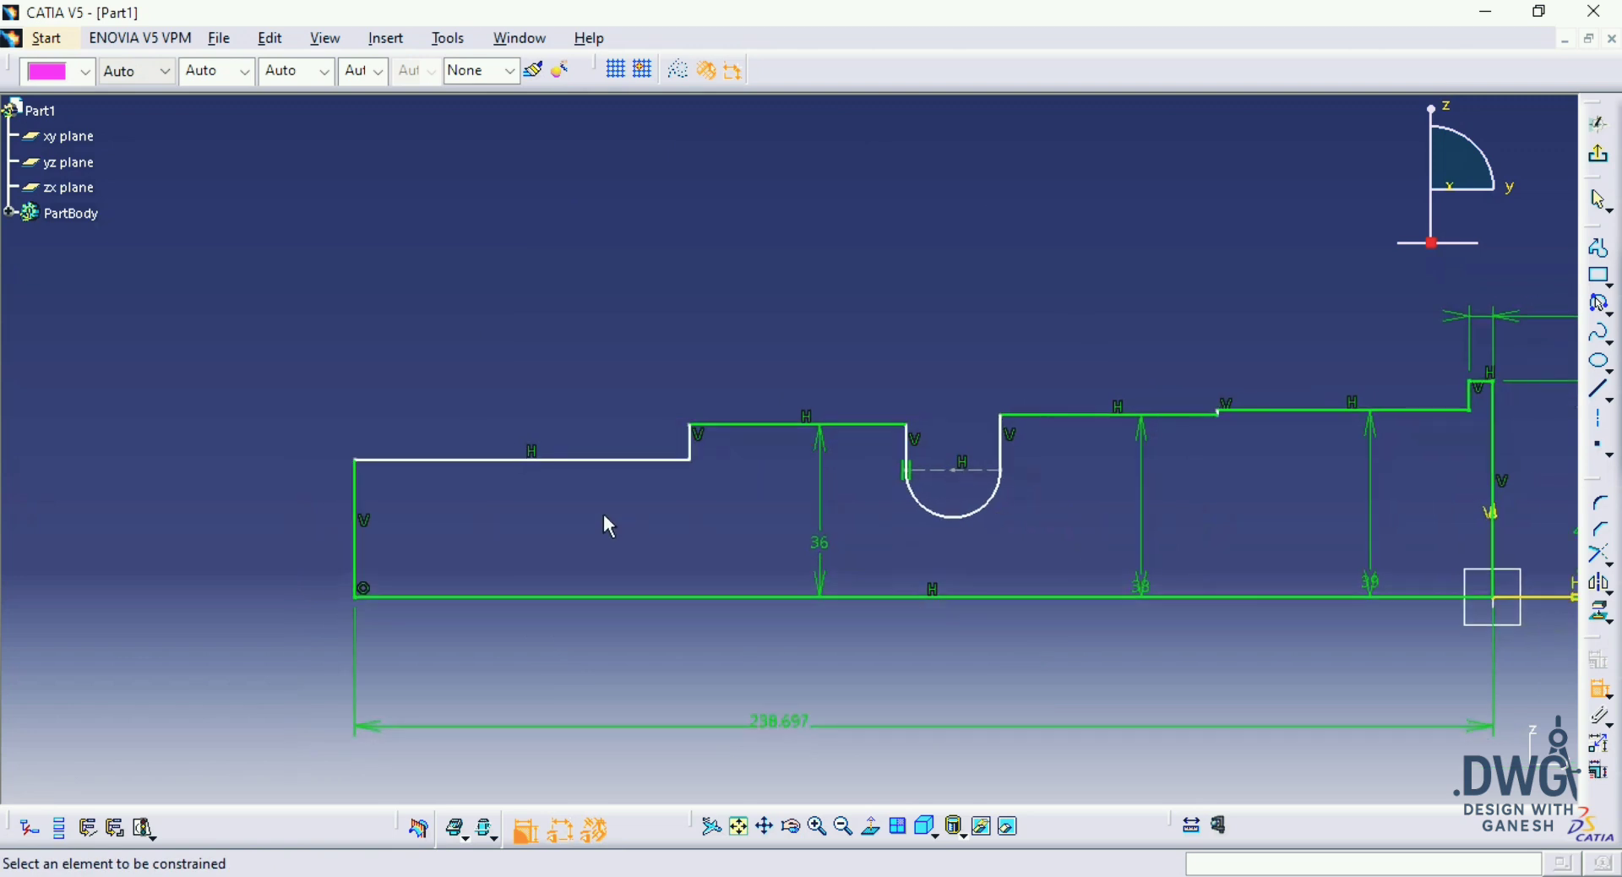
click(606, 464)
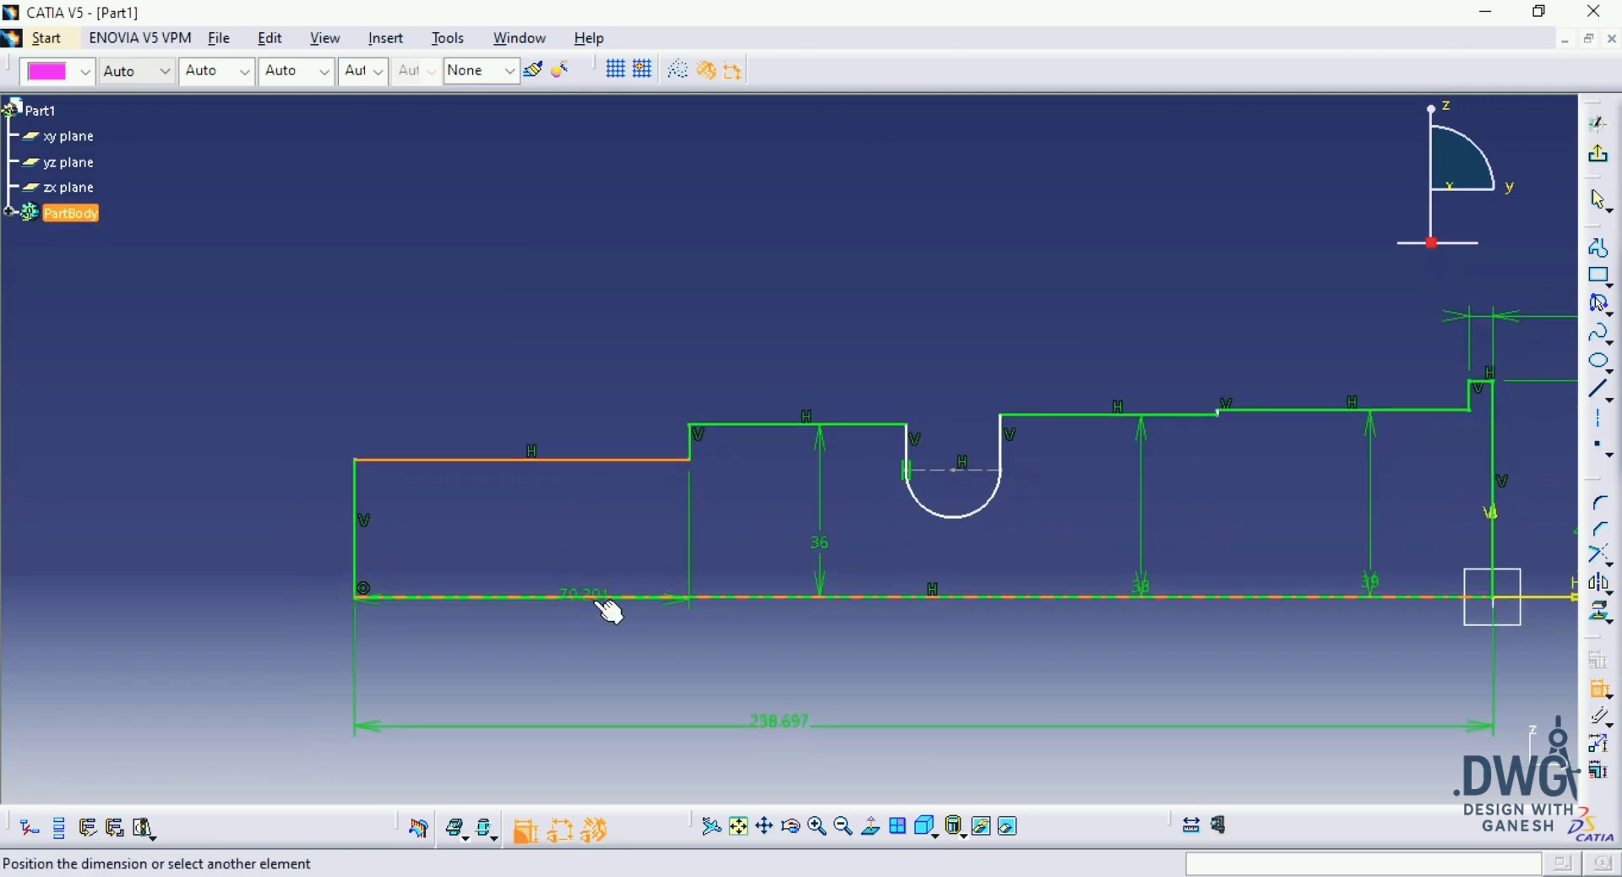
click(578, 551)
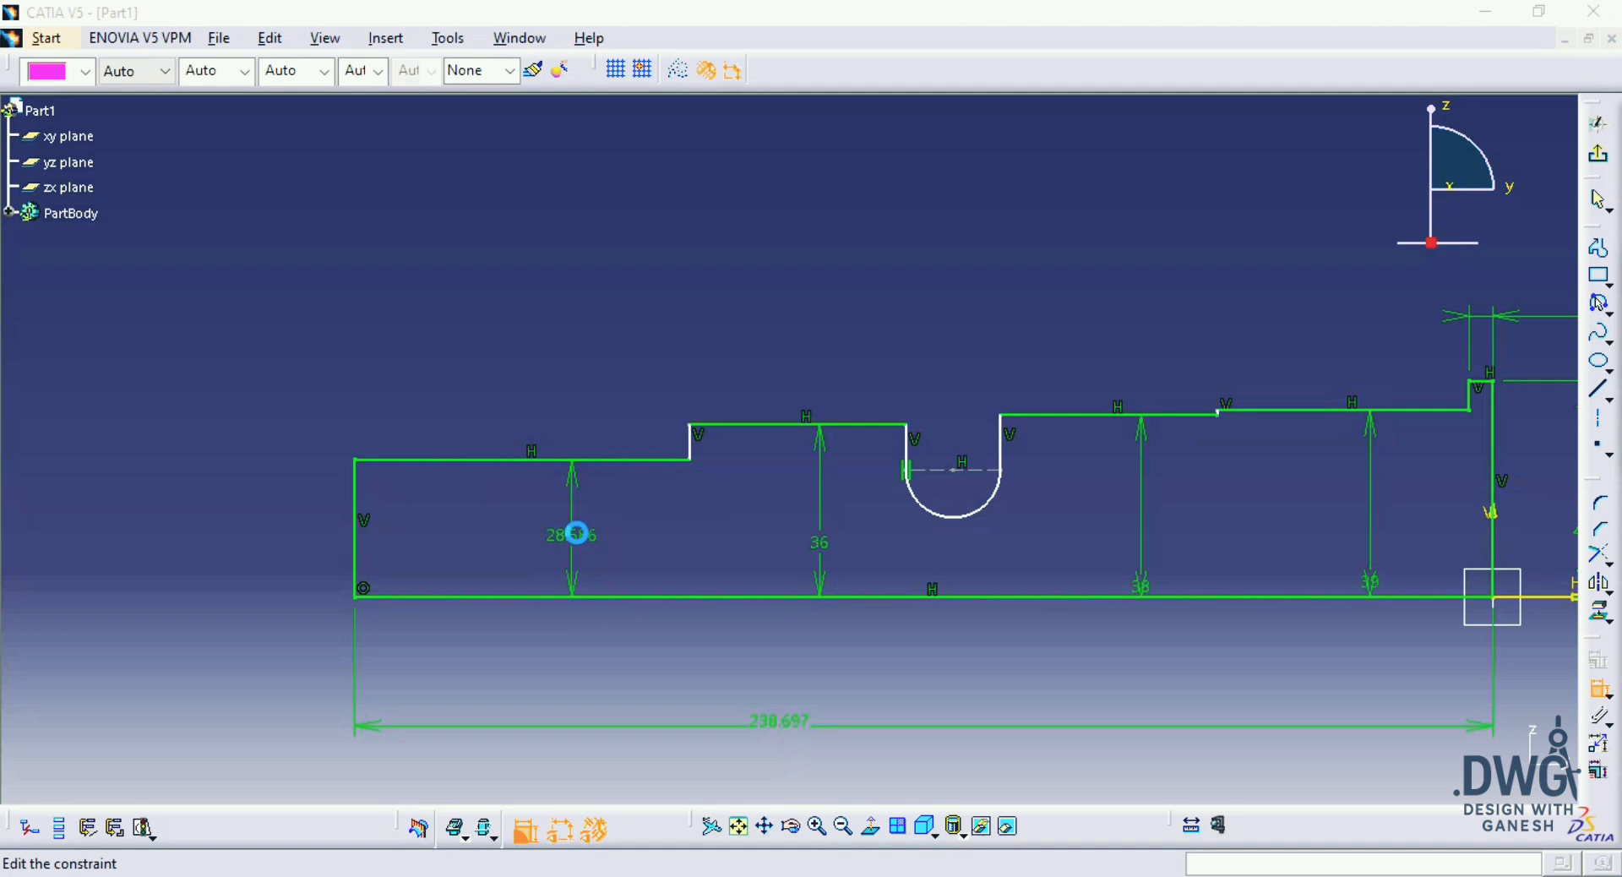
double_click(578, 541)
text(65)
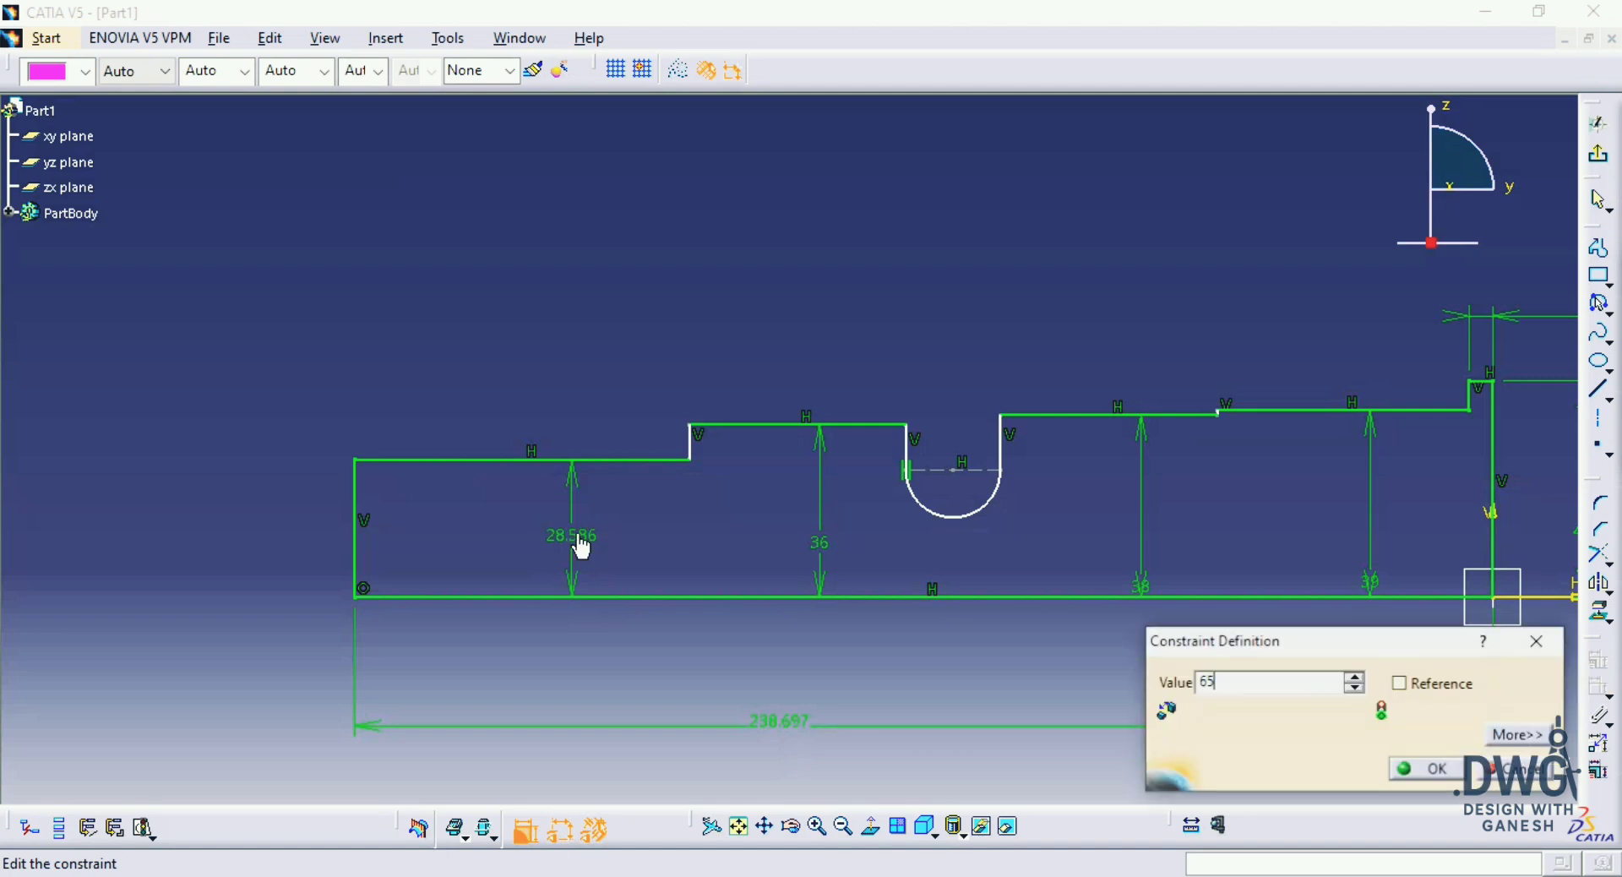
text(/2)
key(Return)
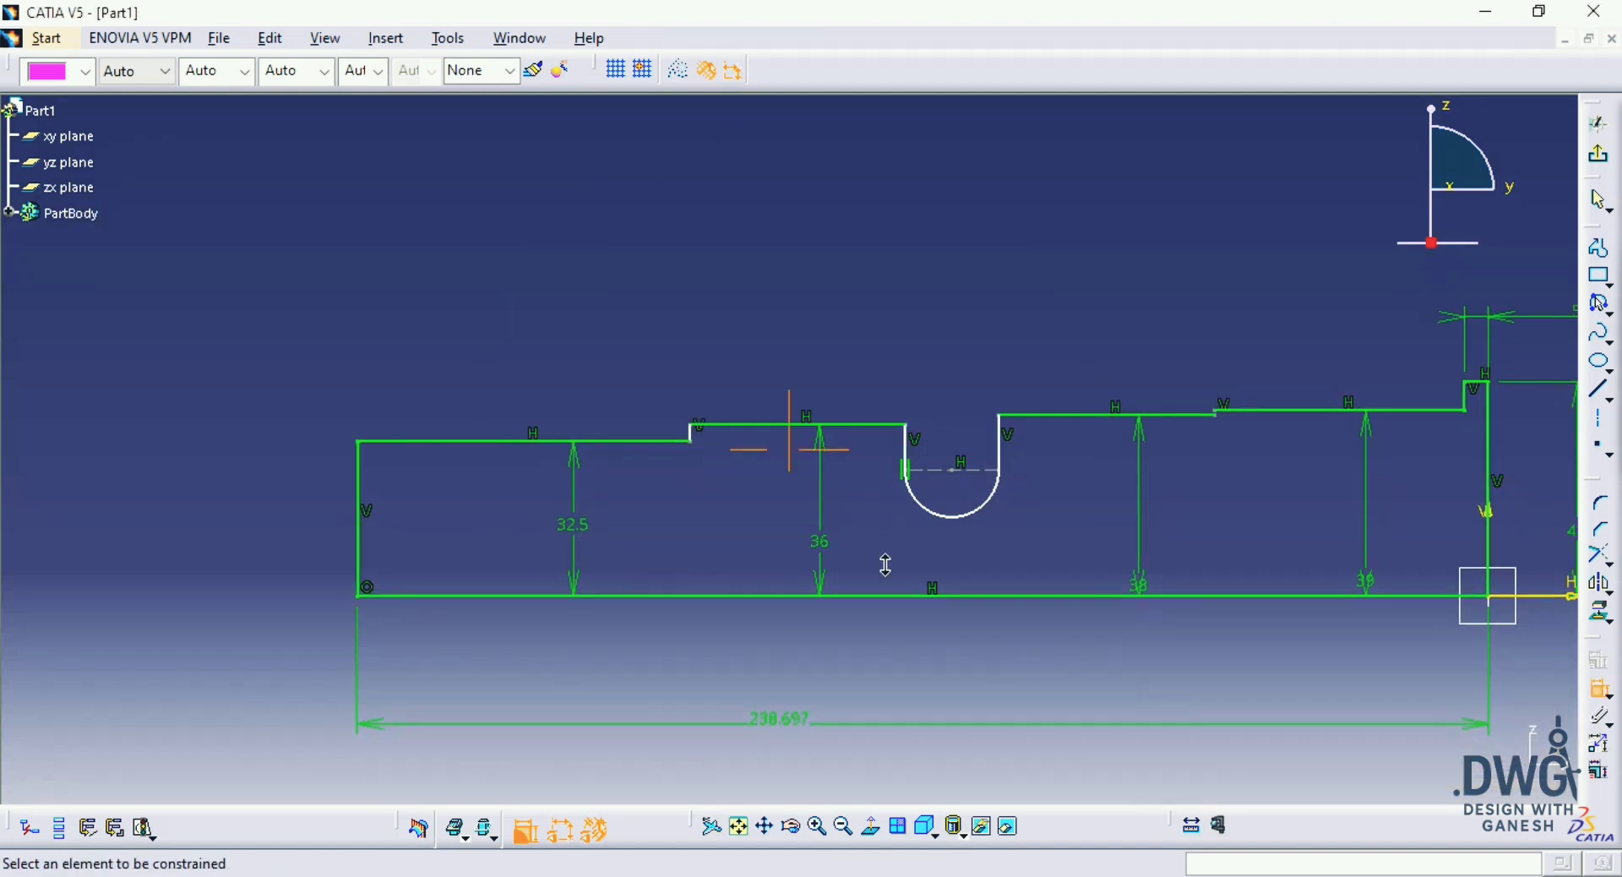
Step: Dimension the length of the end section above the profile and set it to 32 mm as in the drawing
middle_drag(885, 565, 935, 587)
middle_drag(1028, 488, 1020, 475)
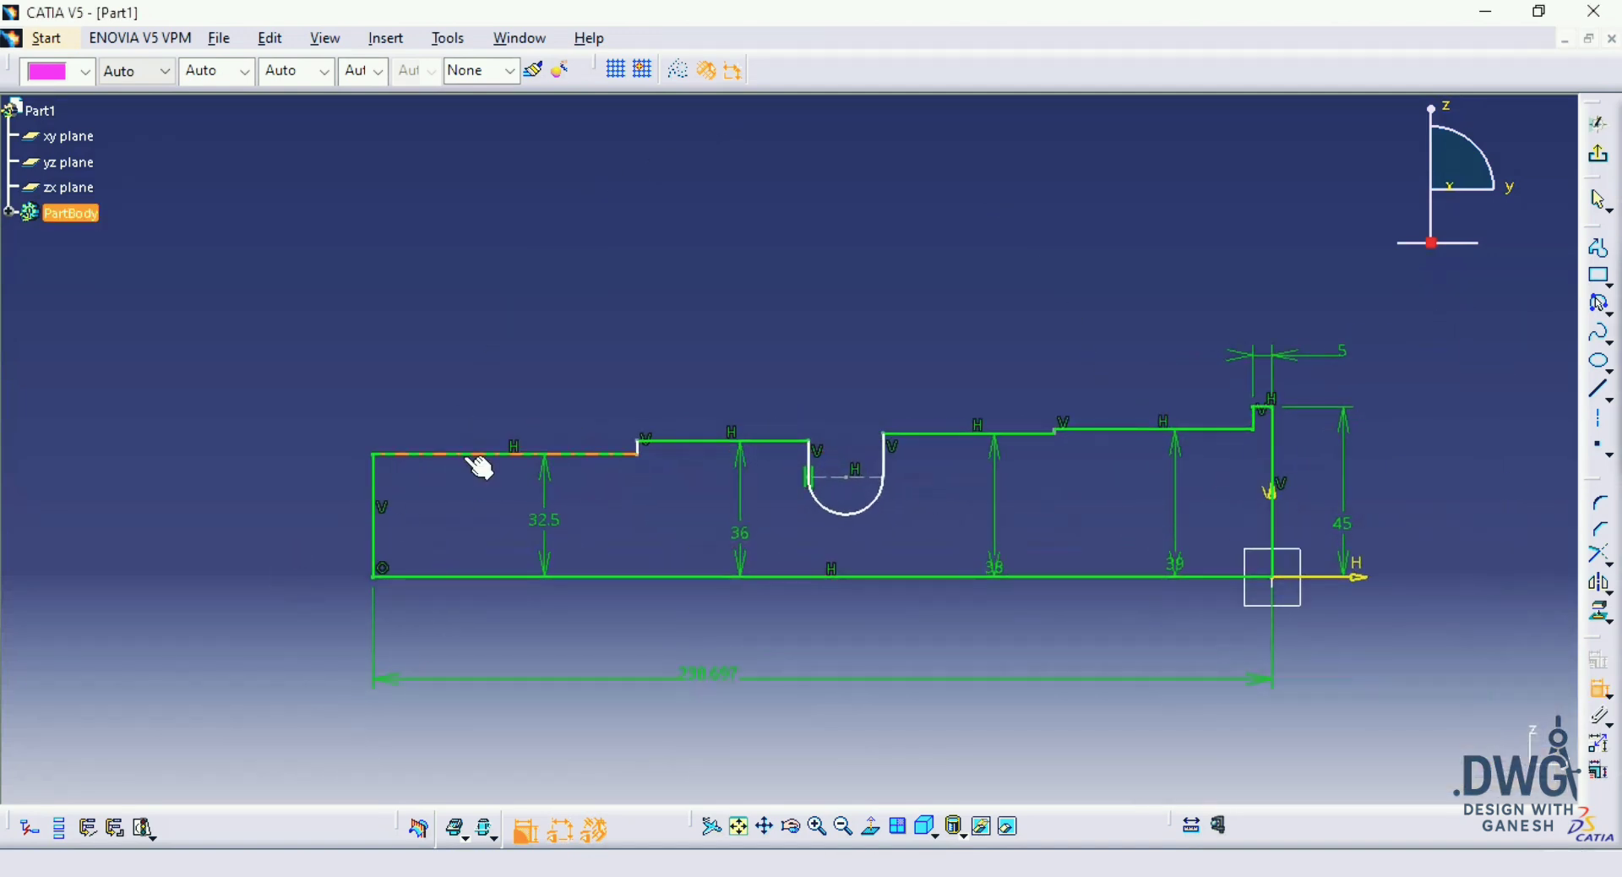
key(alt+Tab)
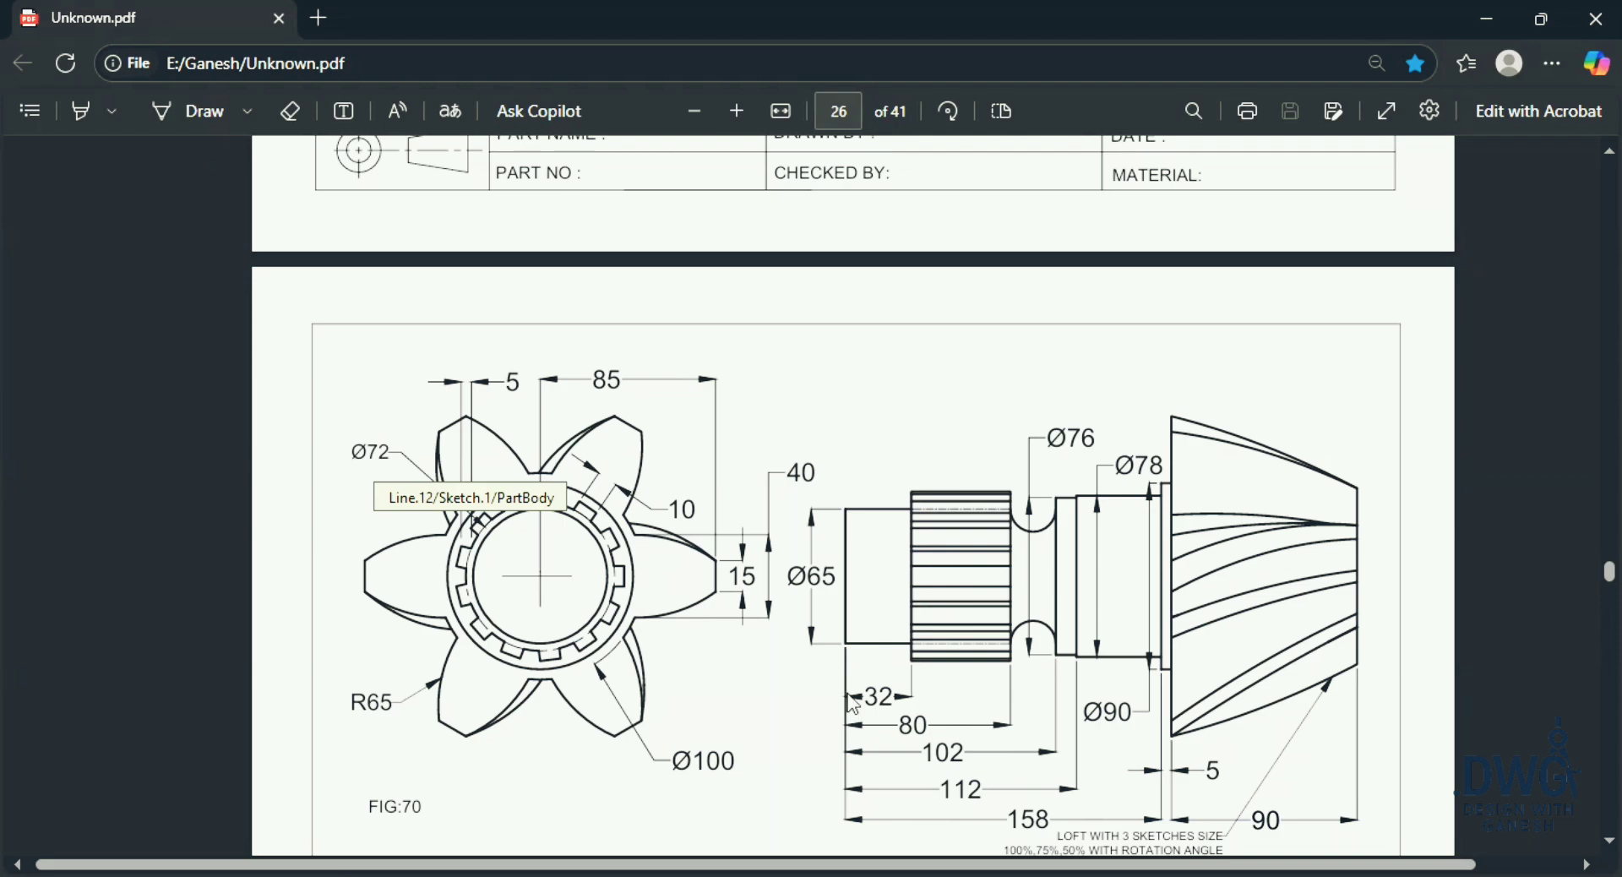
key(alt+Tab)
click(516, 456)
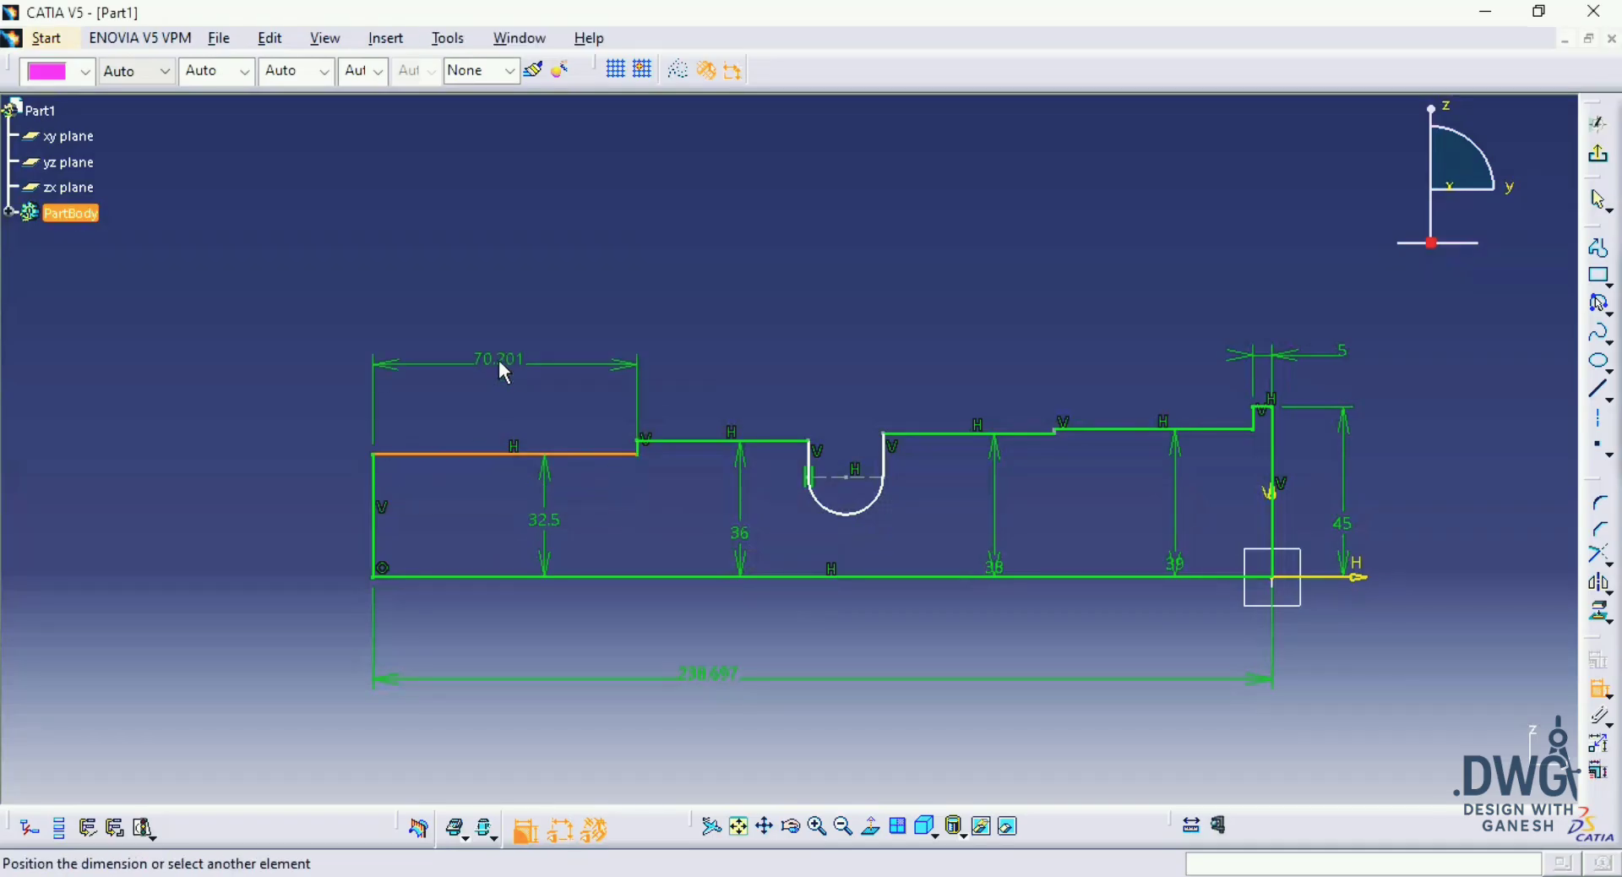
click(498, 360)
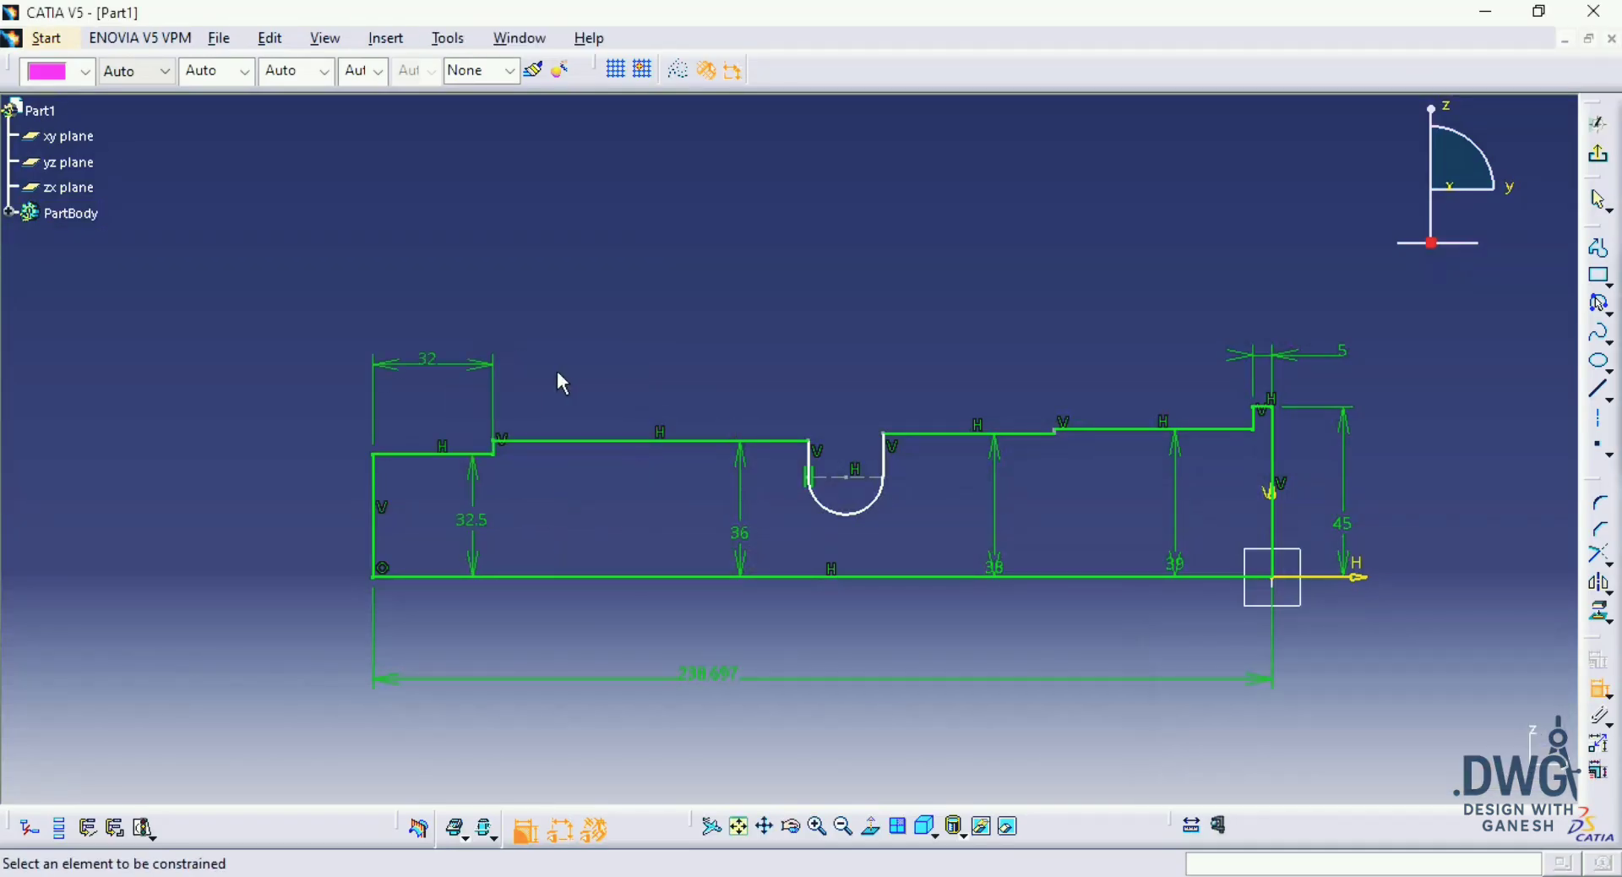
Step: Dimension the distance from the profile's outer end line to the near side of the groove and set it to 80 mm
click(383, 524)
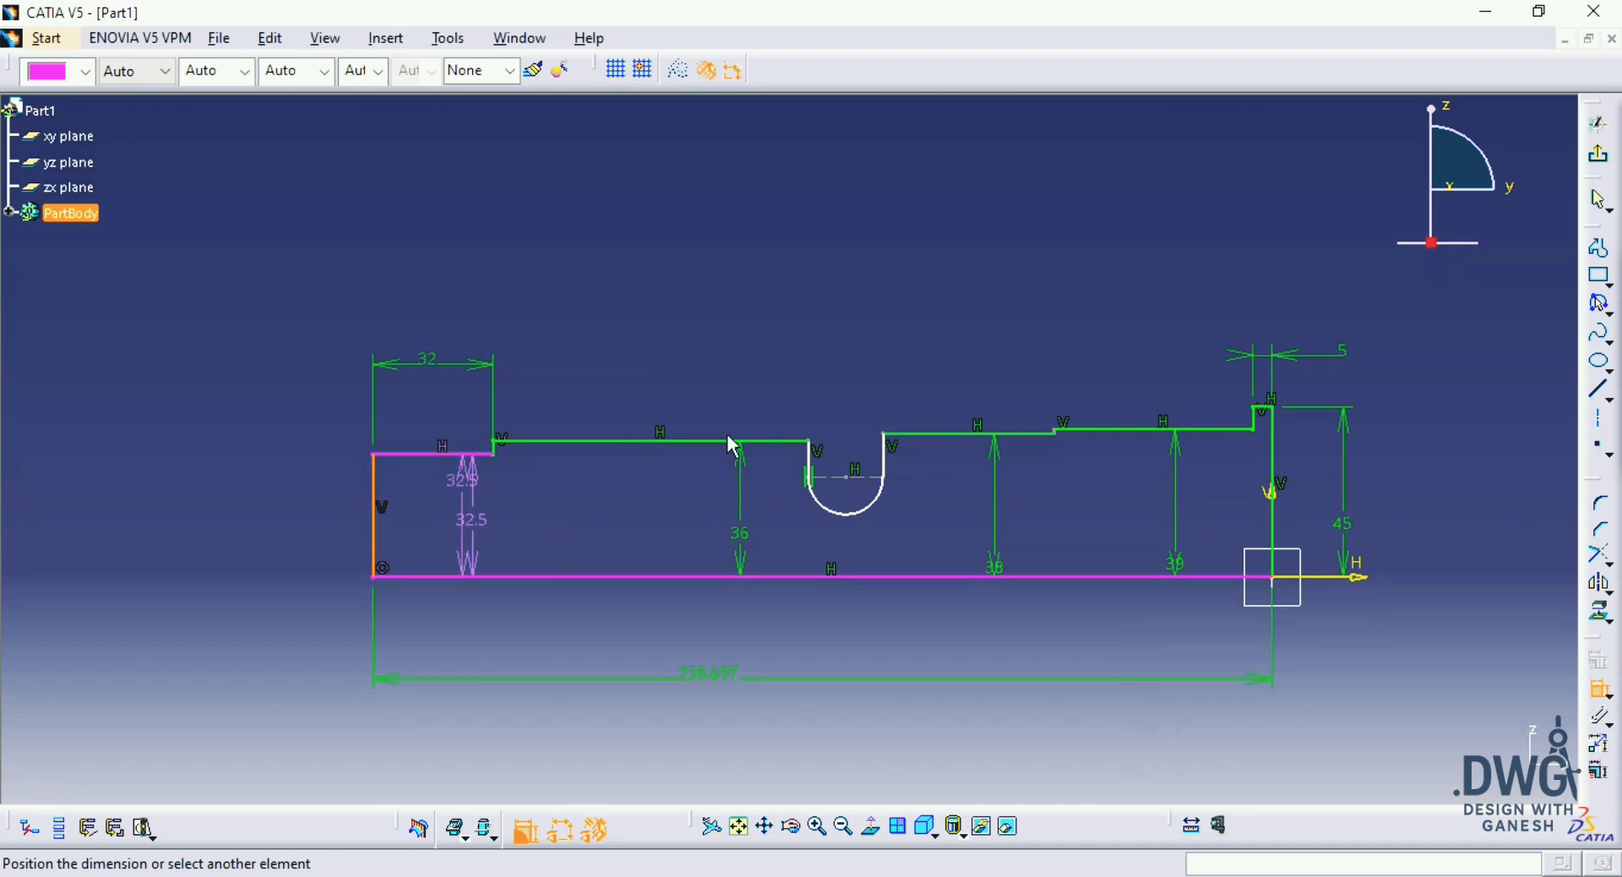
click(808, 460)
click(526, 310)
key(alt+Tab)
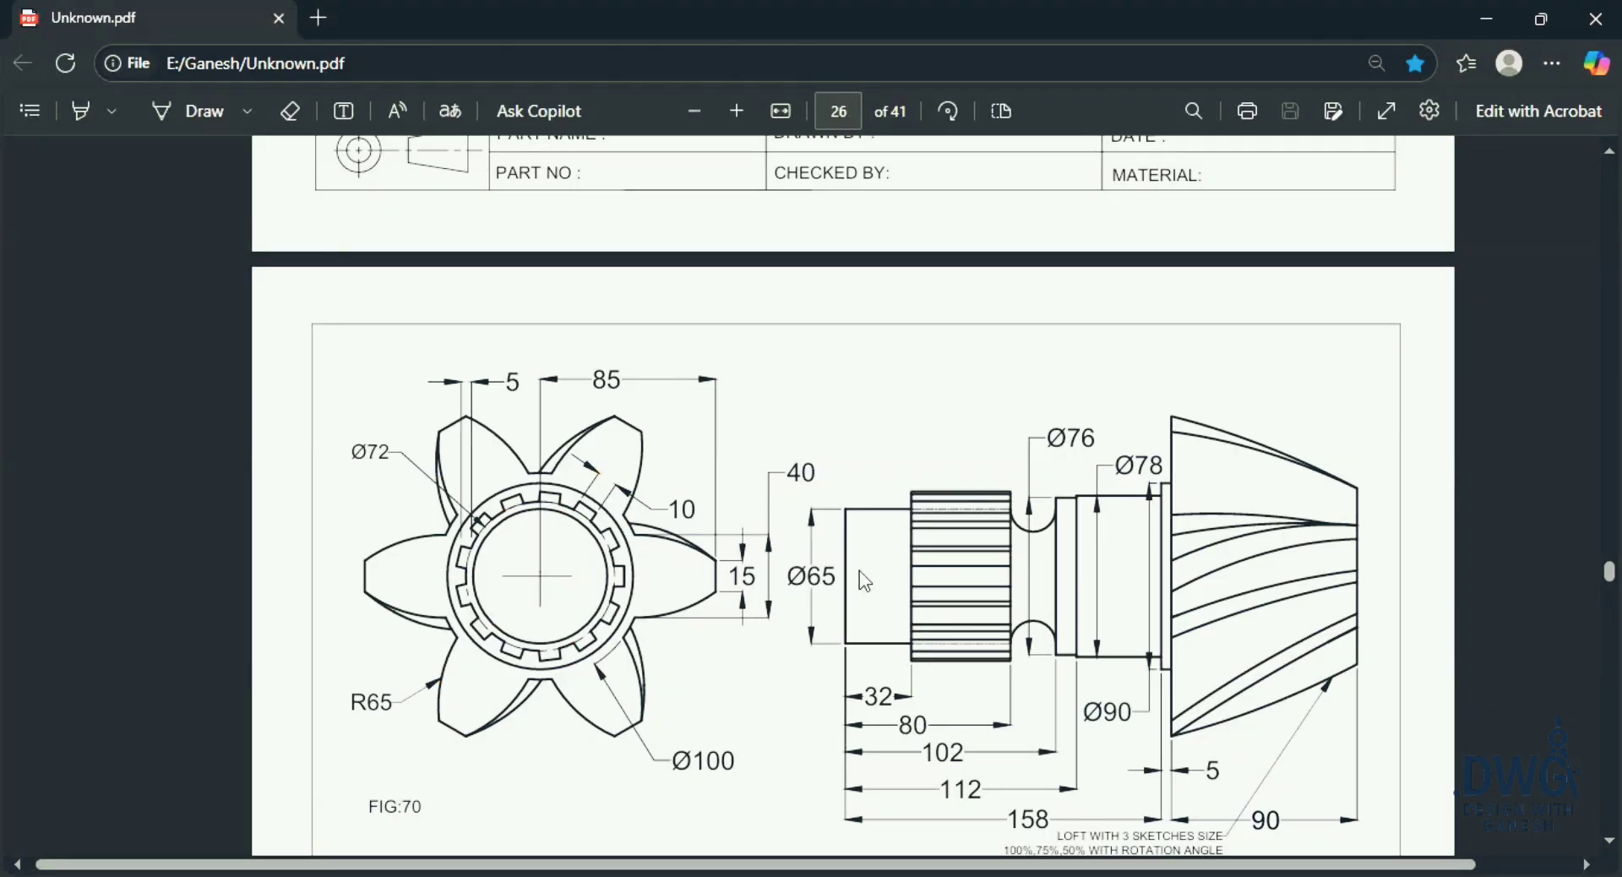
key(alt+Tab)
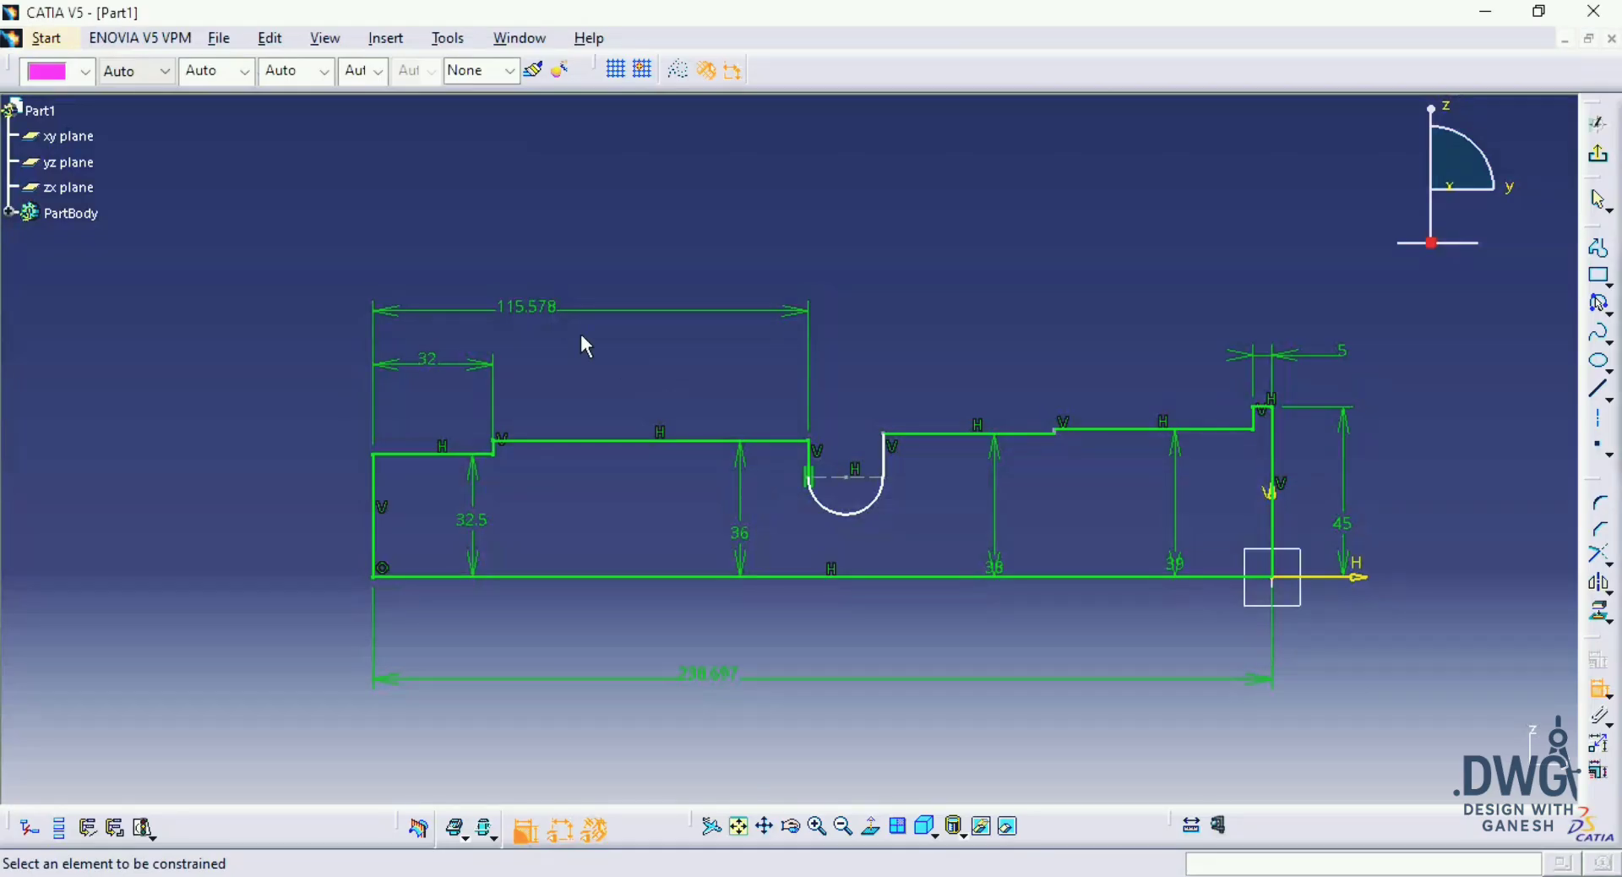
double_click(529, 309)
key(Return)
Step: Check the drawing, then dimension the distance from the outer end line to the far side of the groove as 102 mm
middle_drag(767, 504, 757, 468)
key(alt+Tab)
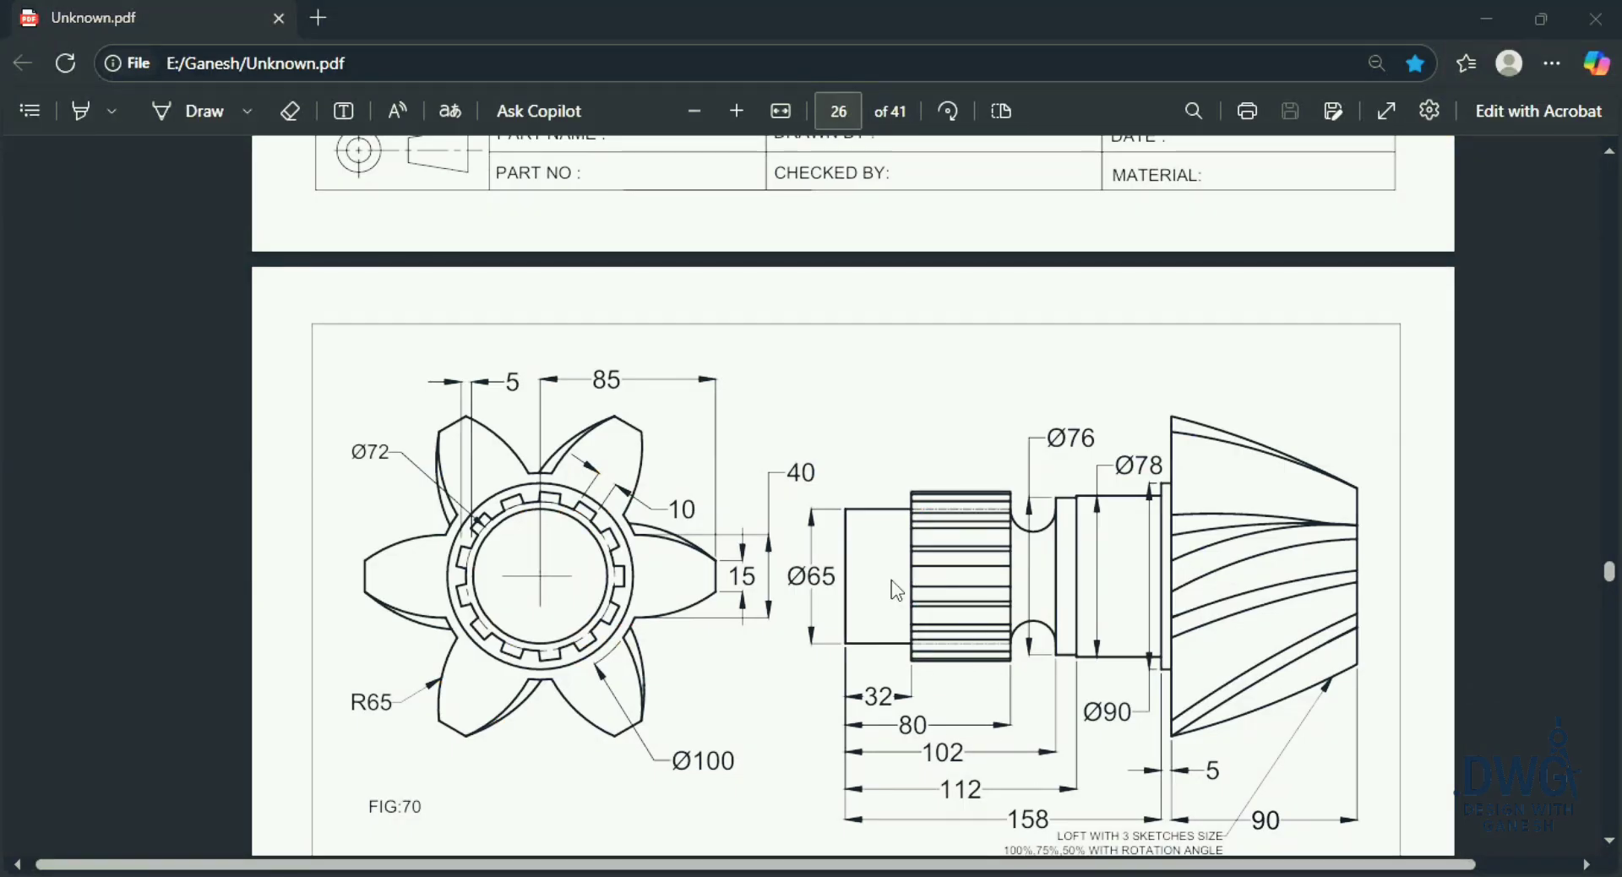
key(alt+Tab)
key(alt+Tab)
key(alt+Tab)
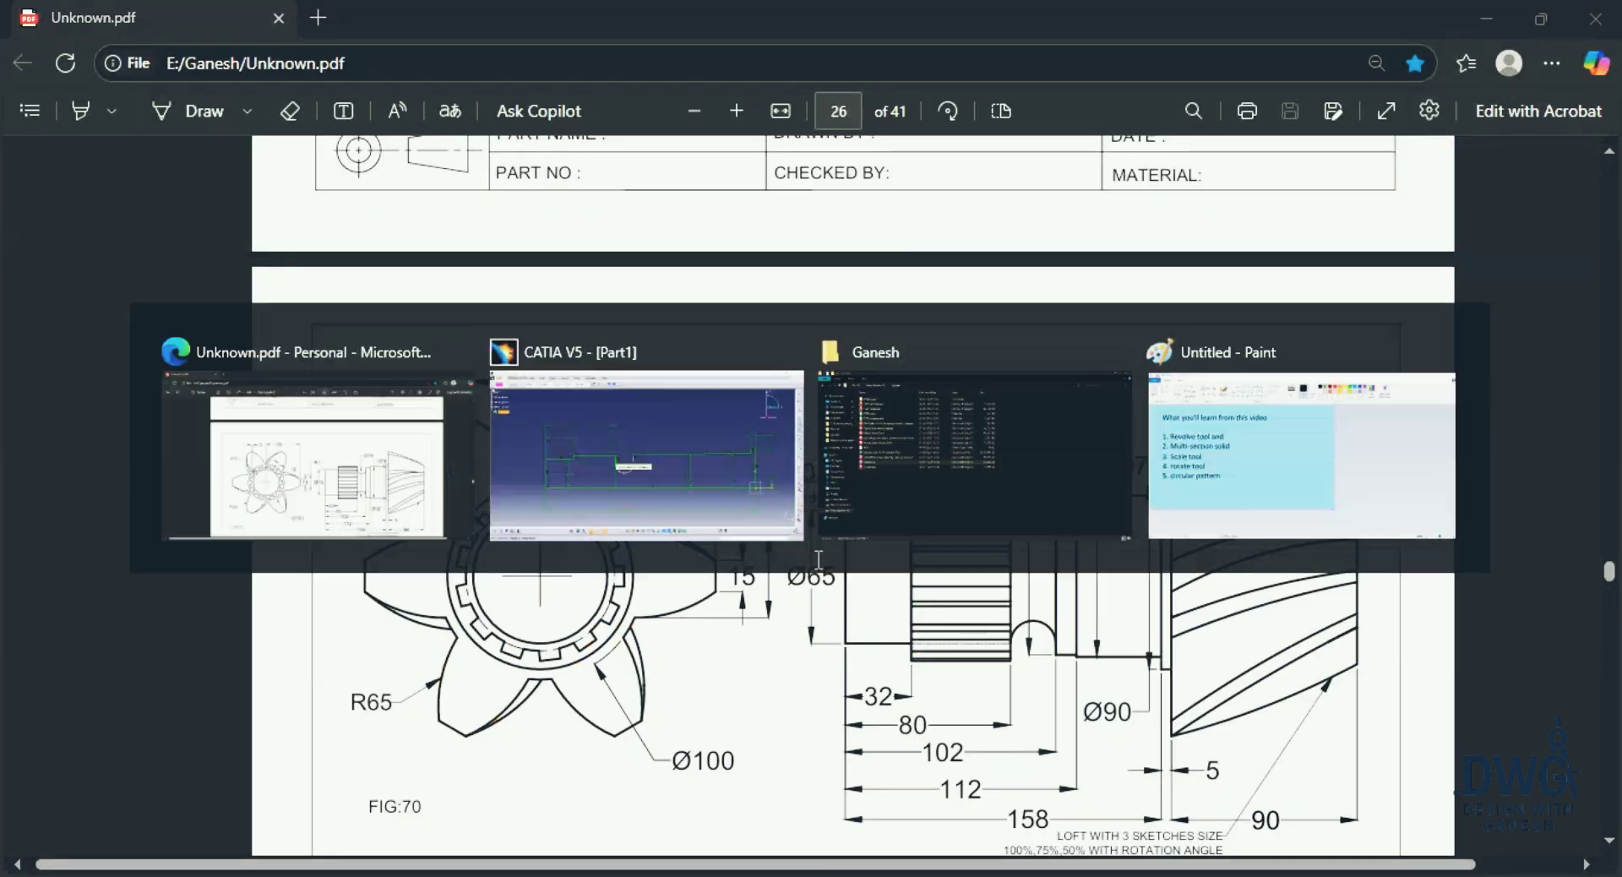
click(741, 460)
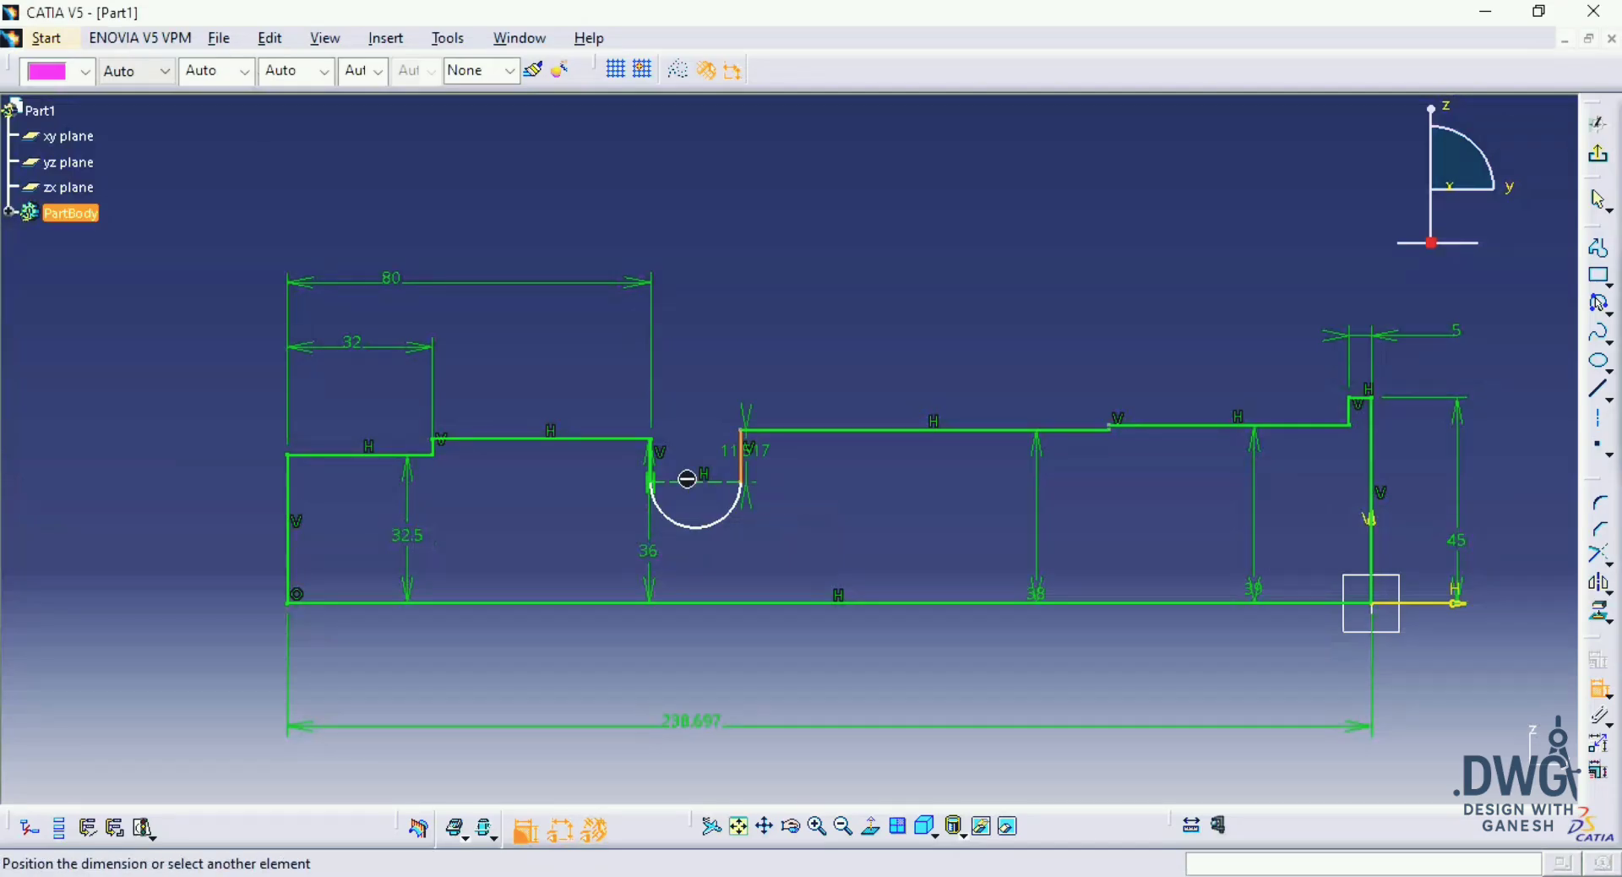
click(292, 580)
click(427, 213)
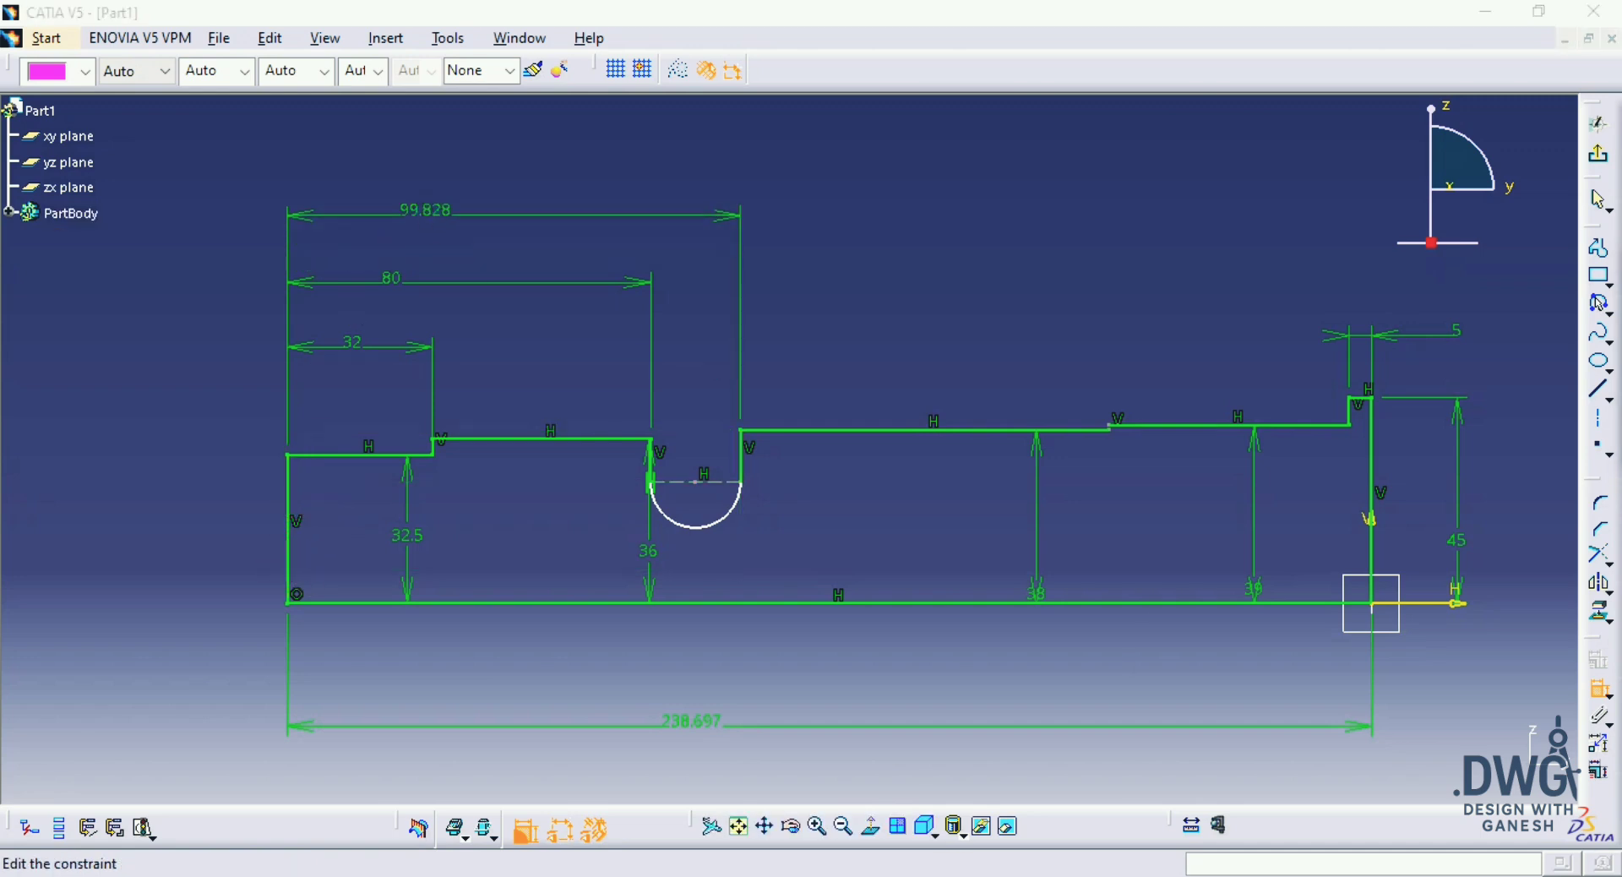
double_click(428, 212)
text(102mm)
key(Return)
Step: Check the drawing, then dimension the distance from the outer end line to the small step beyond the groove and set it to 112 mm
key(alt+Tab)
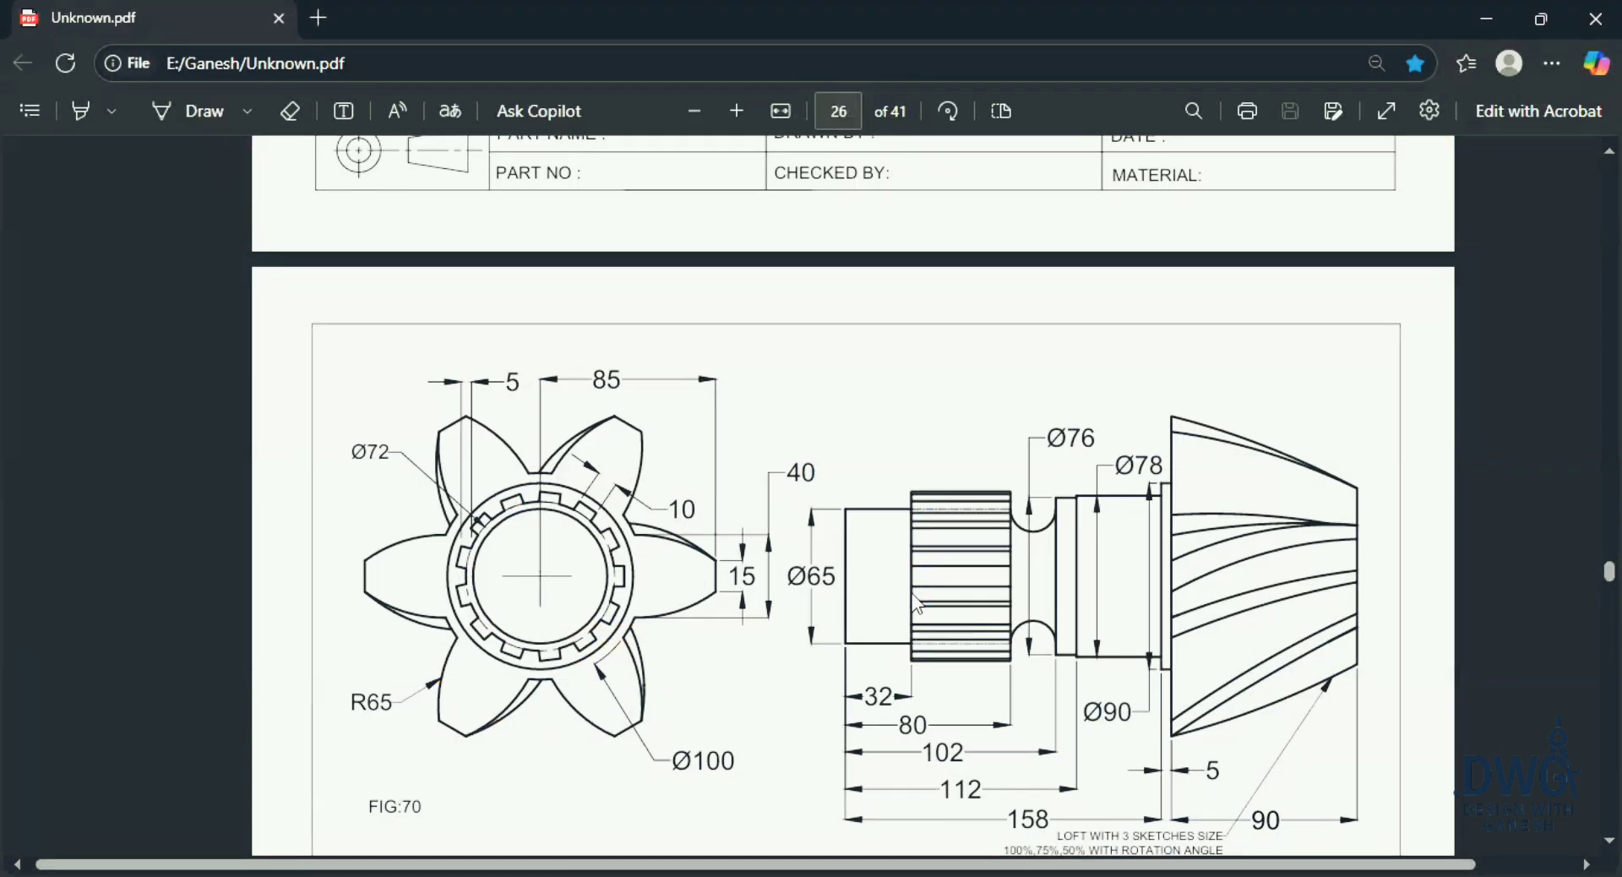
key(alt+Tab)
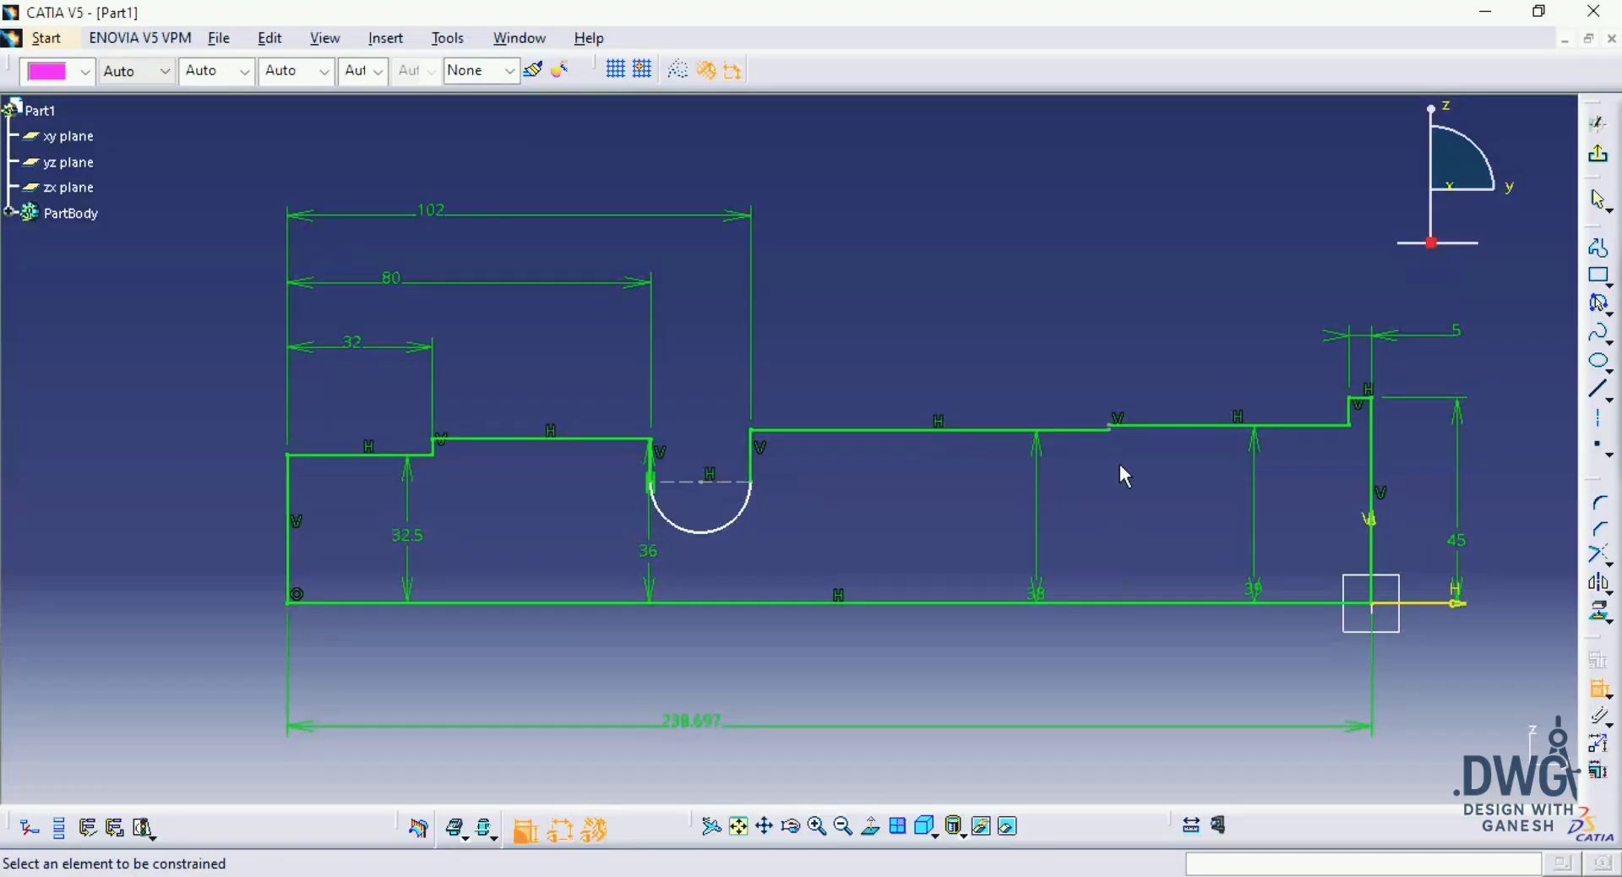
middle_drag(1099, 481, 1085, 350)
middle_drag(891, 449, 159, 681)
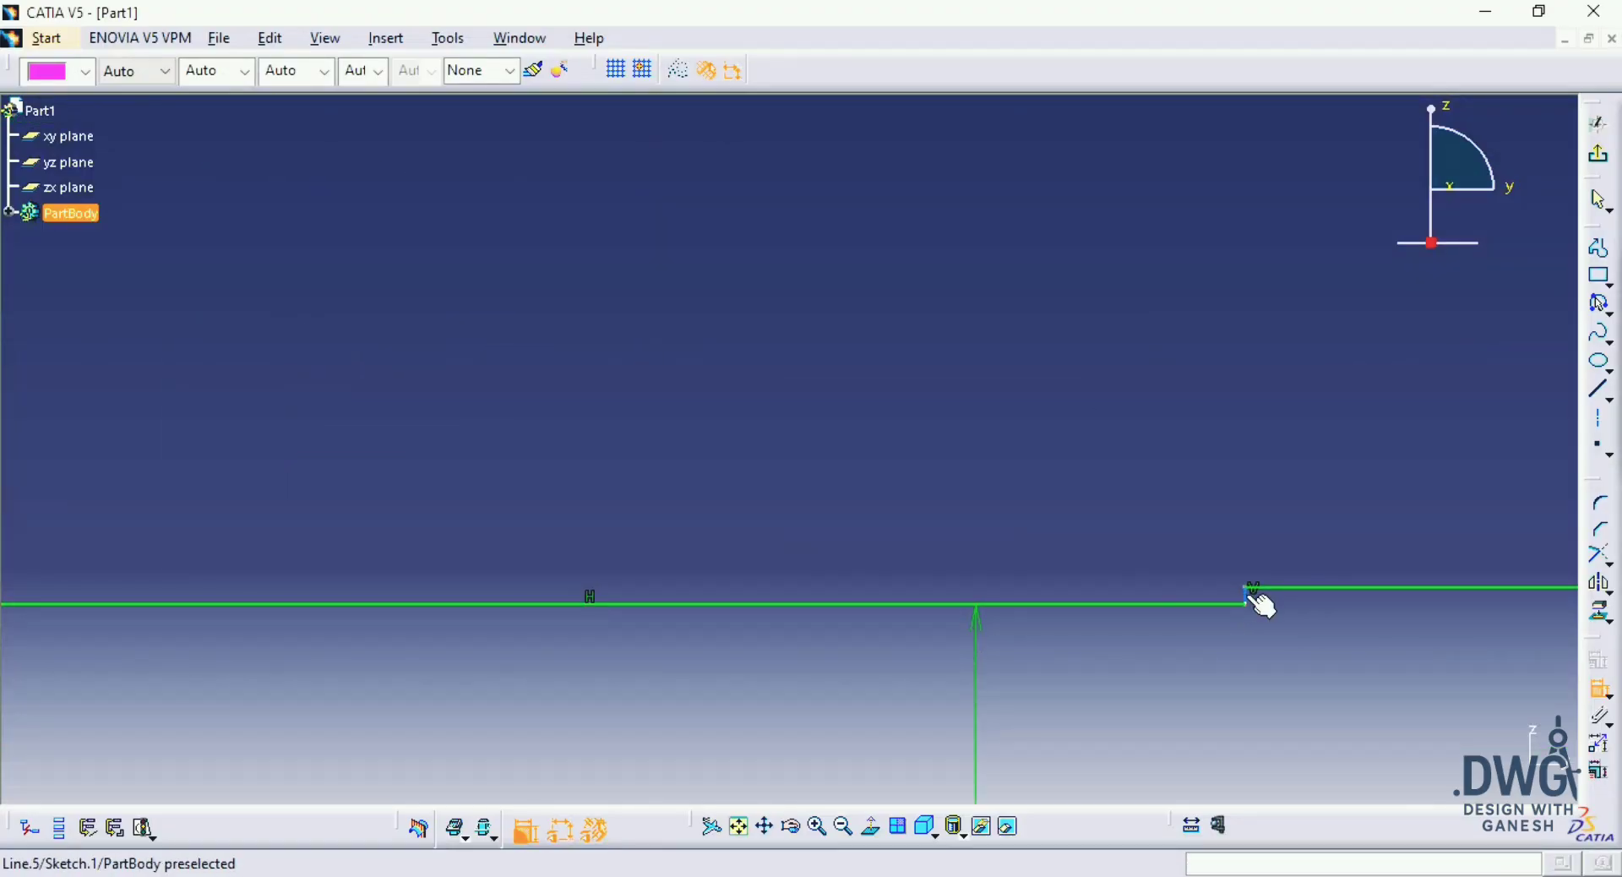
click(1246, 596)
middle_drag(1246, 596, 1325, 574)
middle_drag(275, 545, 912, 554)
click(554, 553)
middle_drag(704, 562, 716, 839)
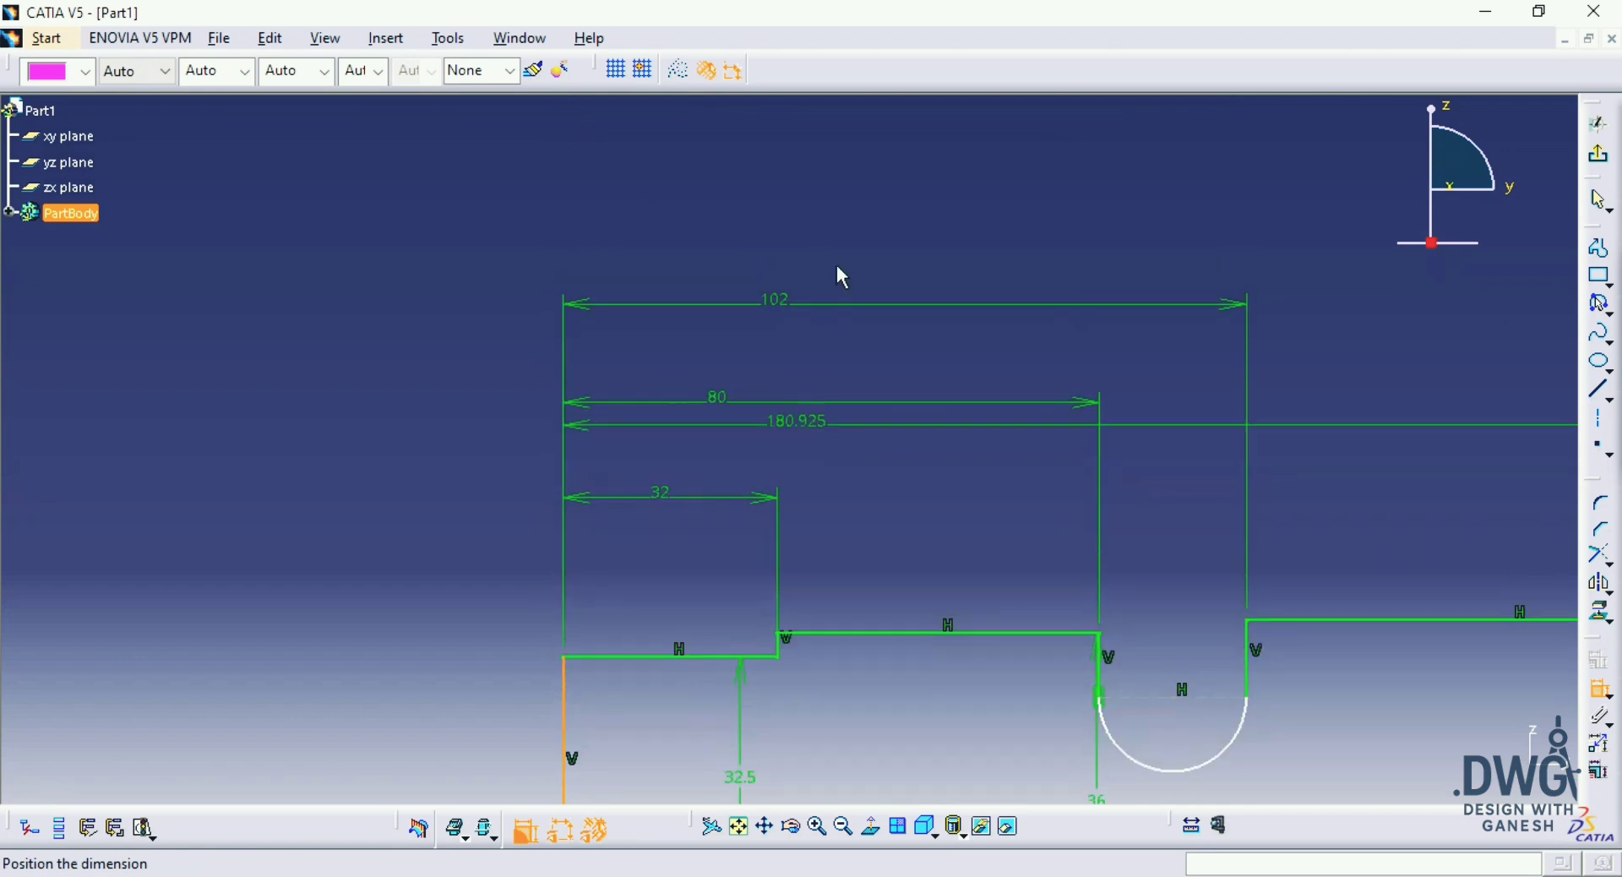
click(843, 256)
double_click(843, 256)
text(112mm)
key(Return)
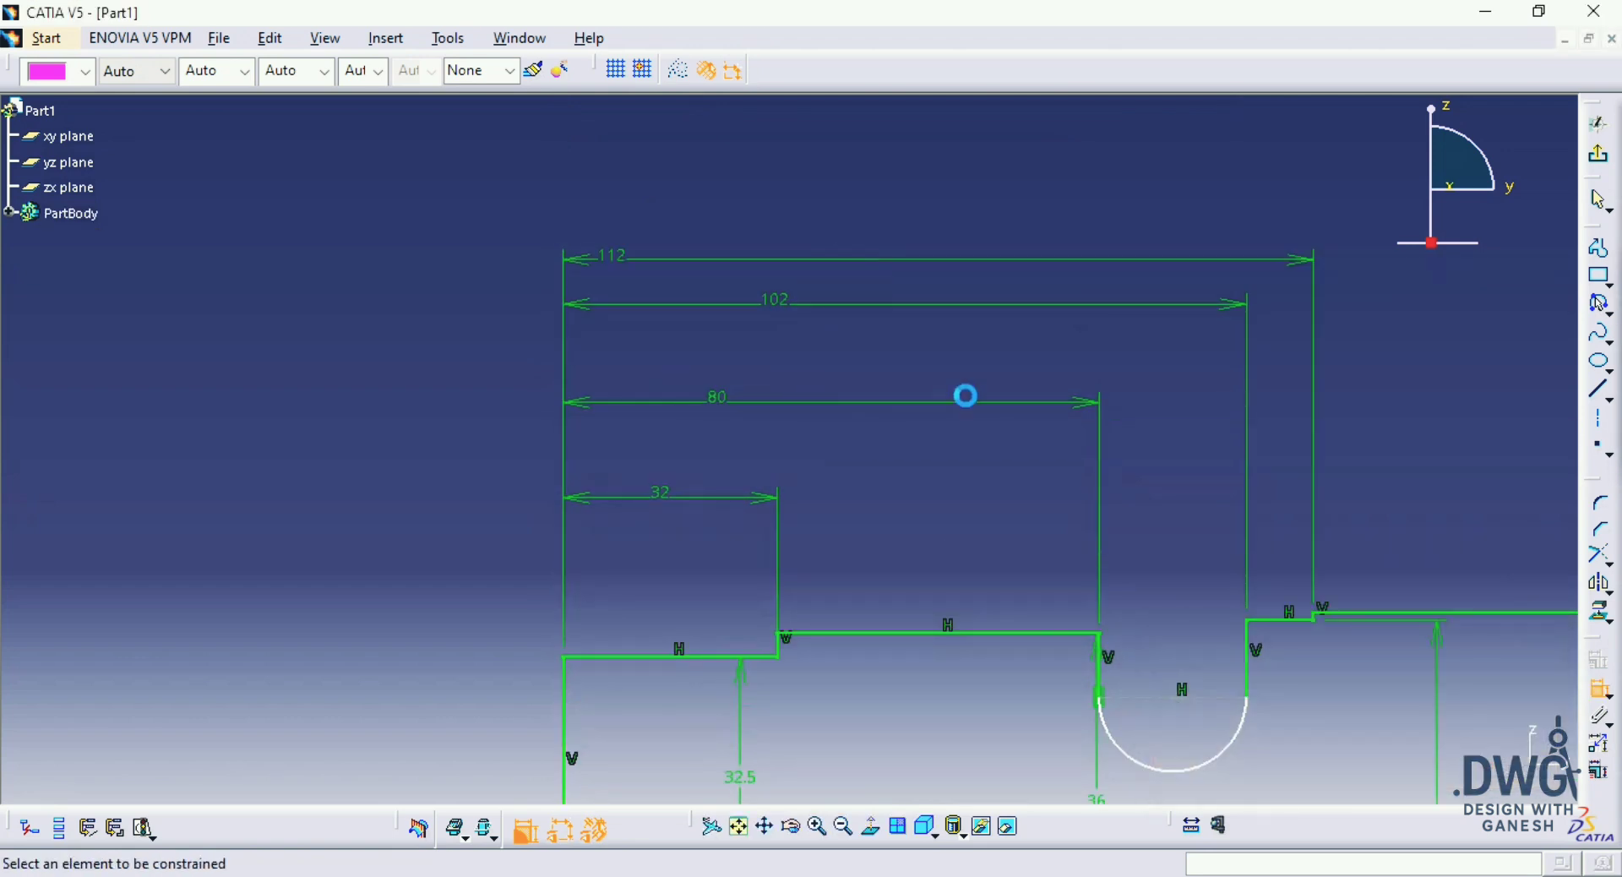
Step: Check the drawing and set the overall length of the profile's base line to 158 mm
middle_drag(966, 391, 999, 498)
mouse_move(1356, 590)
middle_down()
mouse_move(1158, 511)
mouse_move(1155, 489)
middle_up()
middle_drag(1079, 495, 1031, 470)
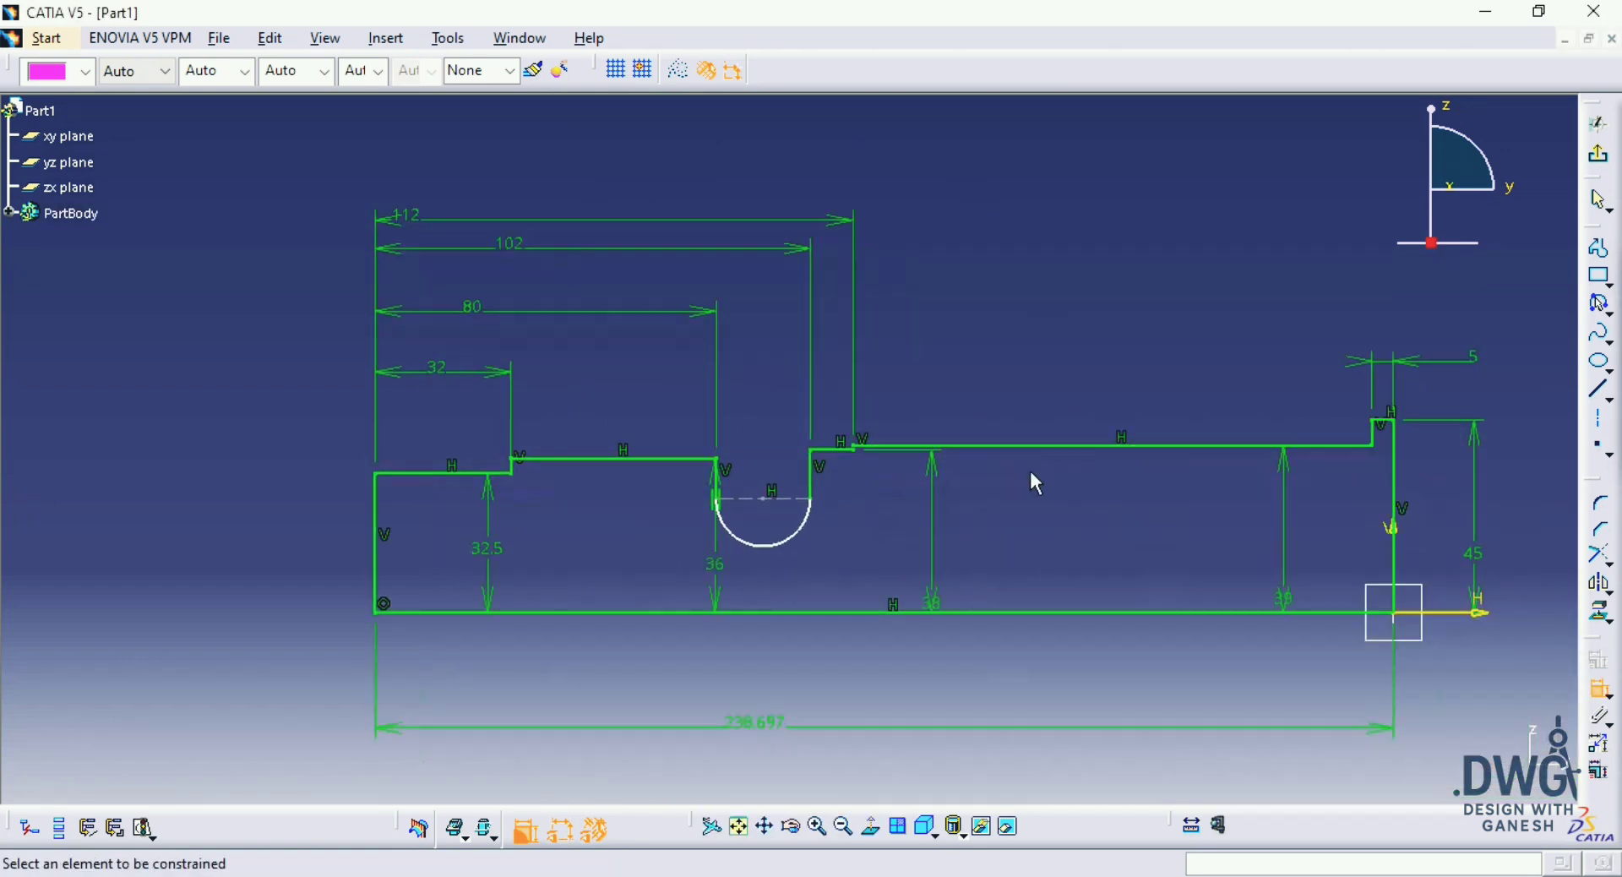
key(alt+Tab)
key(alt+Tab)
key(Escape)
click(750, 724)
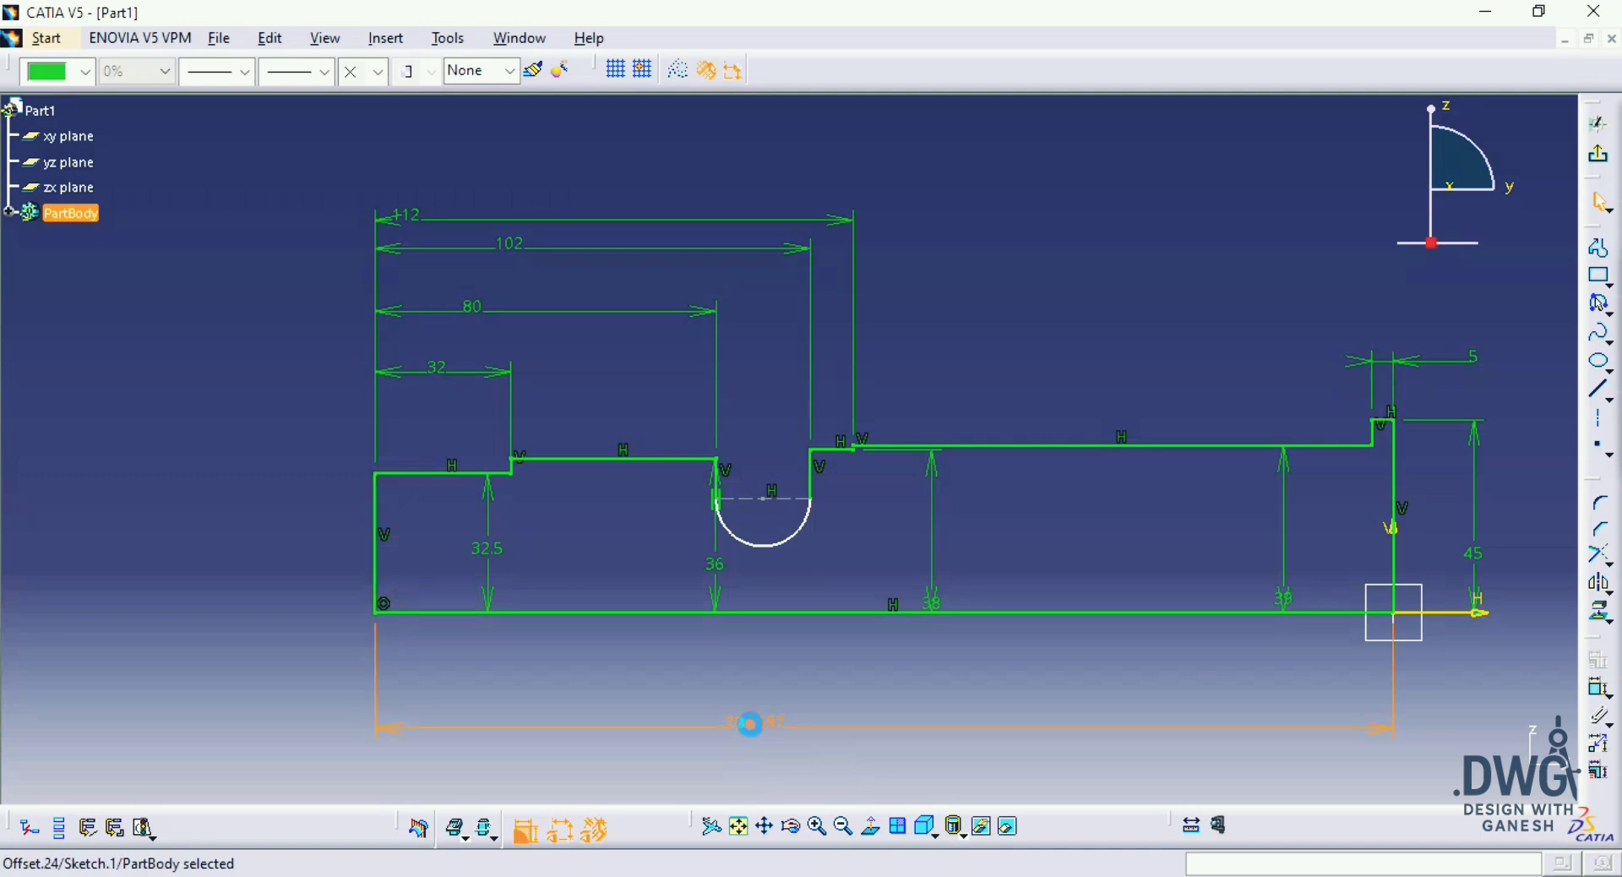
text(158)
key(Return)
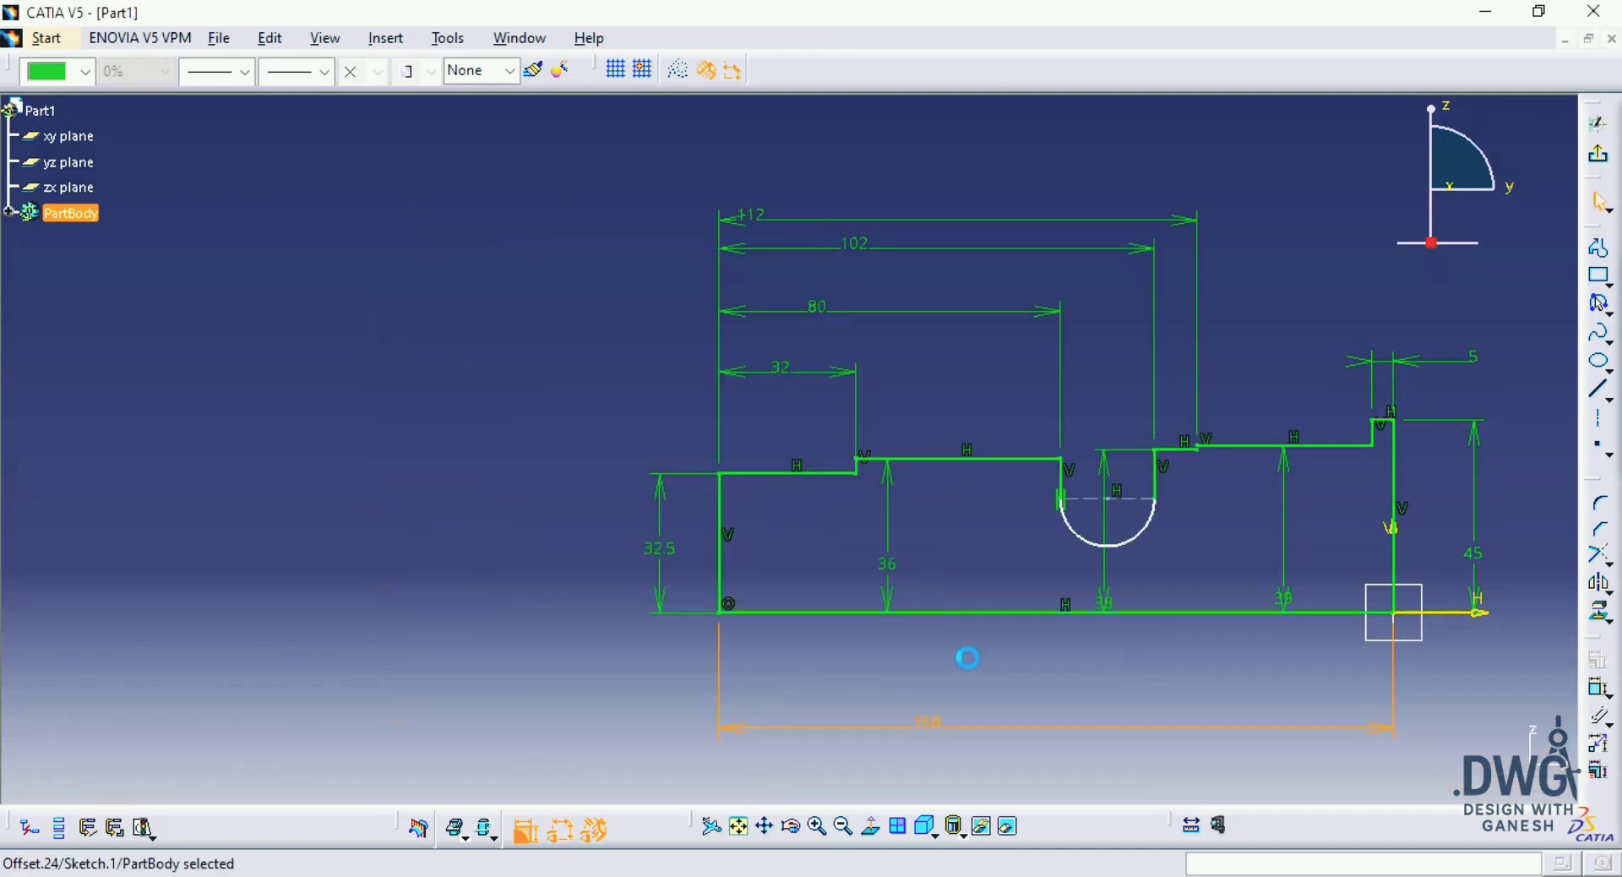
Step: Dimension the height of the groove arc's centre above the base line and set it to 30 mm
middle_drag(967, 655, 967, 614)
mouse_move(1158, 626)
middle_down()
mouse_move(969, 618)
mouse_move(820, 572)
mouse_move(828, 546)
mouse_move(733, 565)
middle_up()
click(1120, 696)
click(1601, 614)
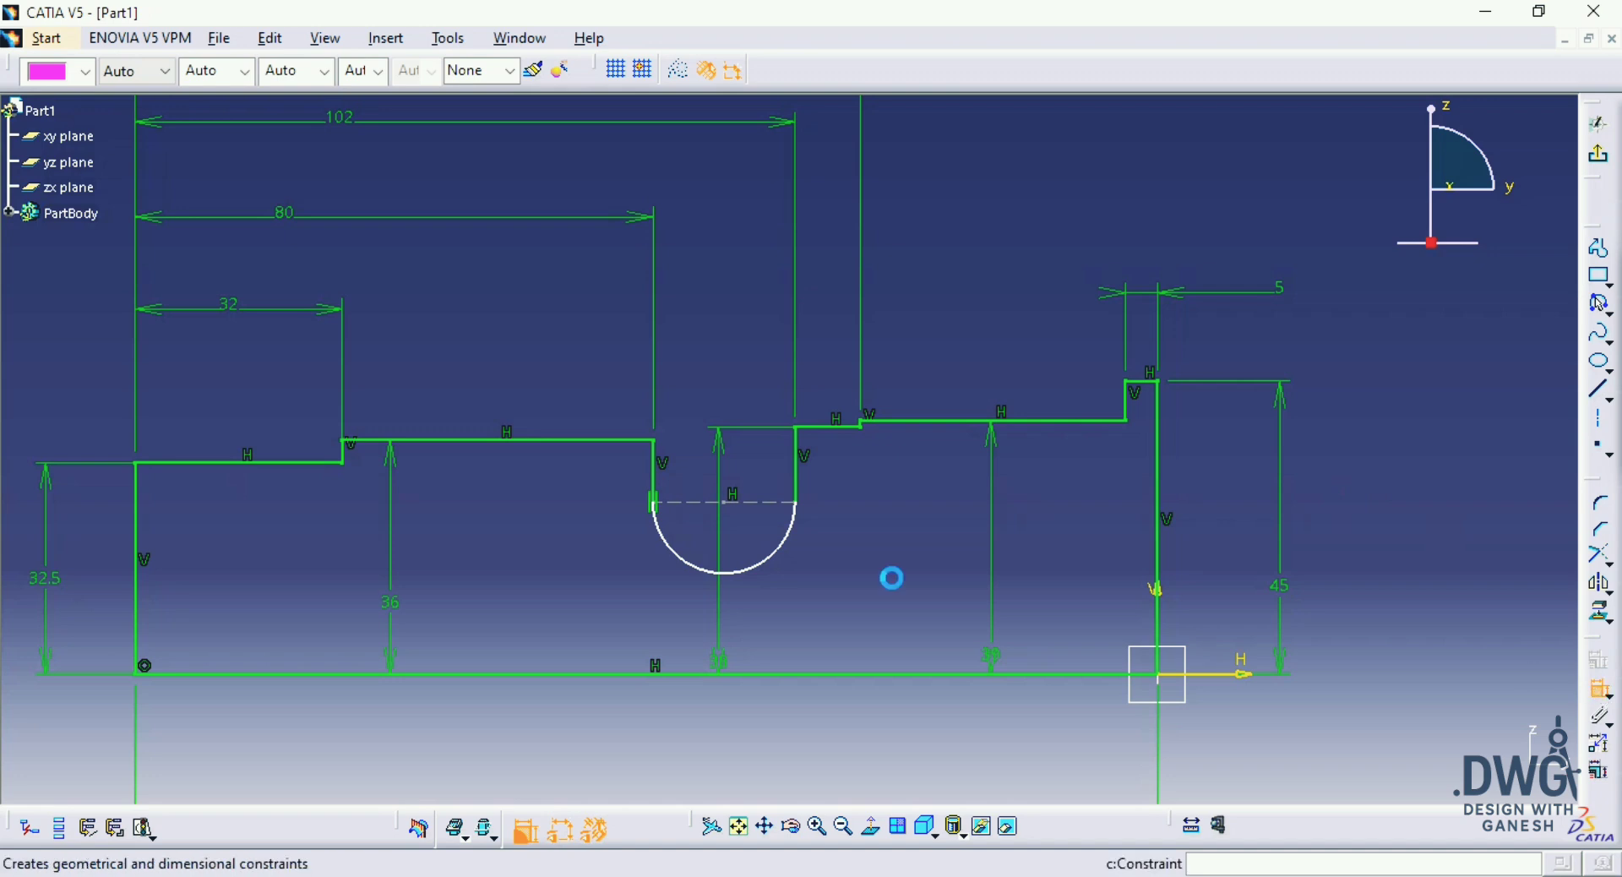
click(727, 571)
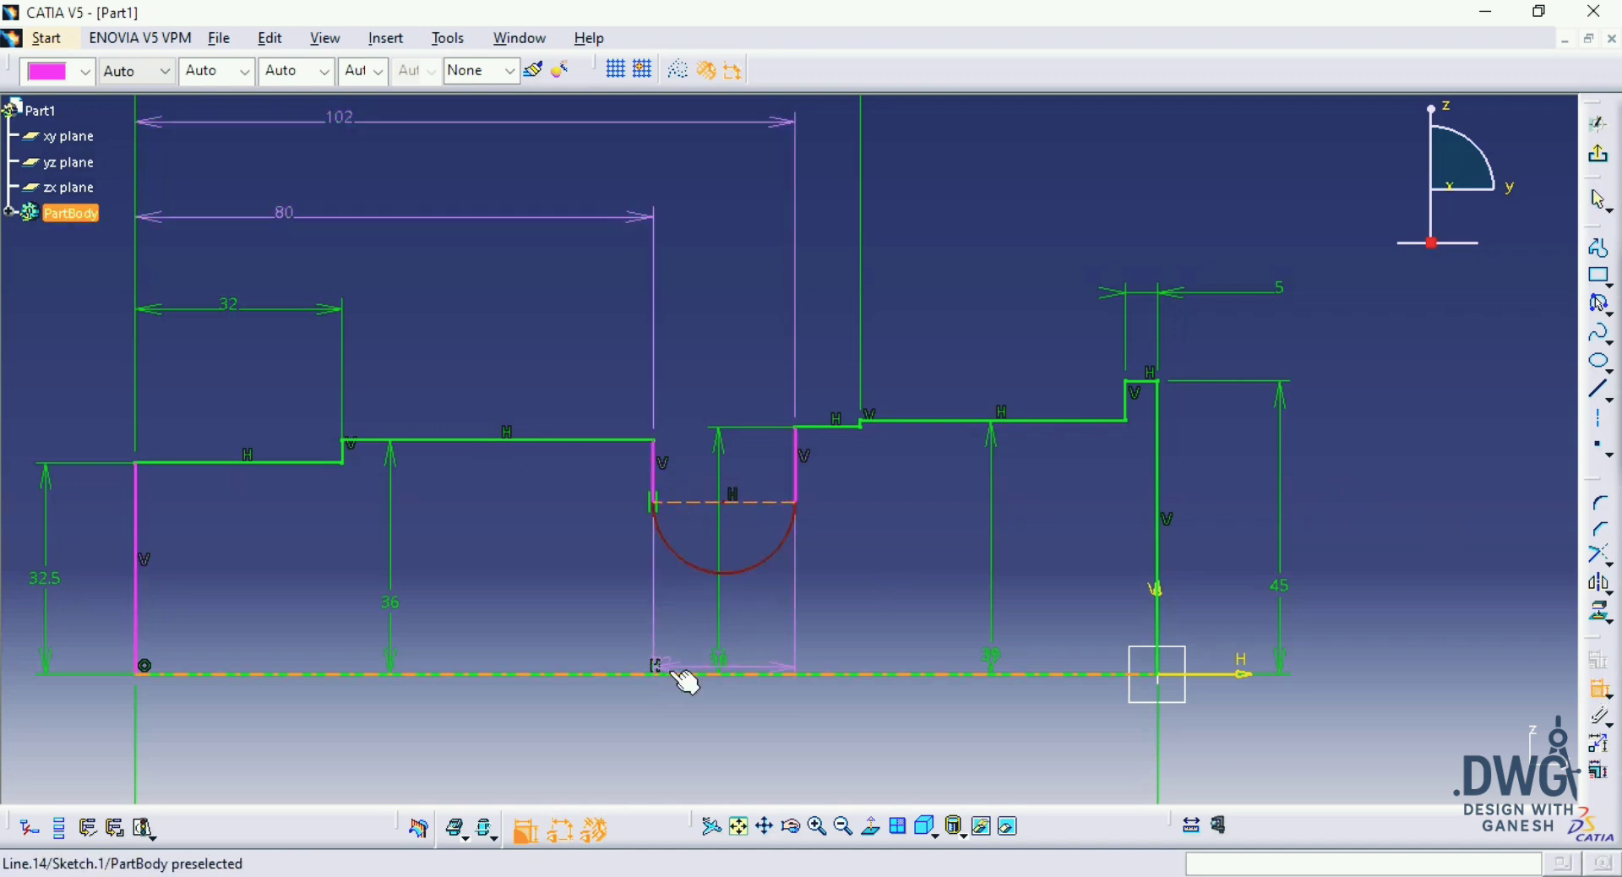
click(681, 674)
click(805, 613)
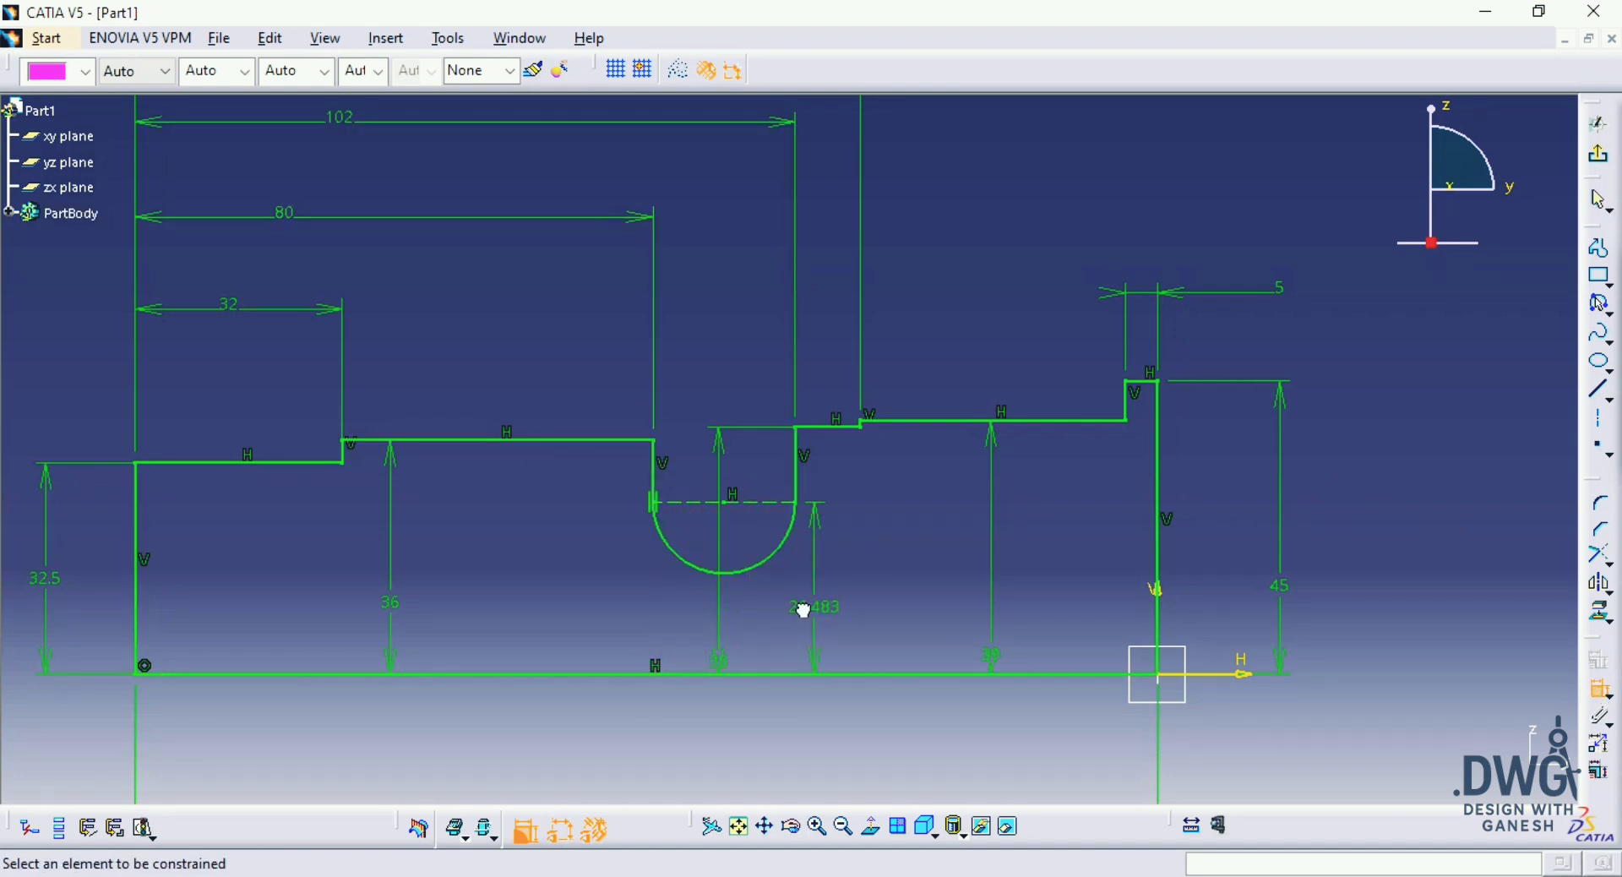
double_click(801, 607)
text(30mm)
key(Return)
Step: Finish the profile sketch and revolve it as a 360-degree Shaft about its base line
scroll(852, 509, up, 2)
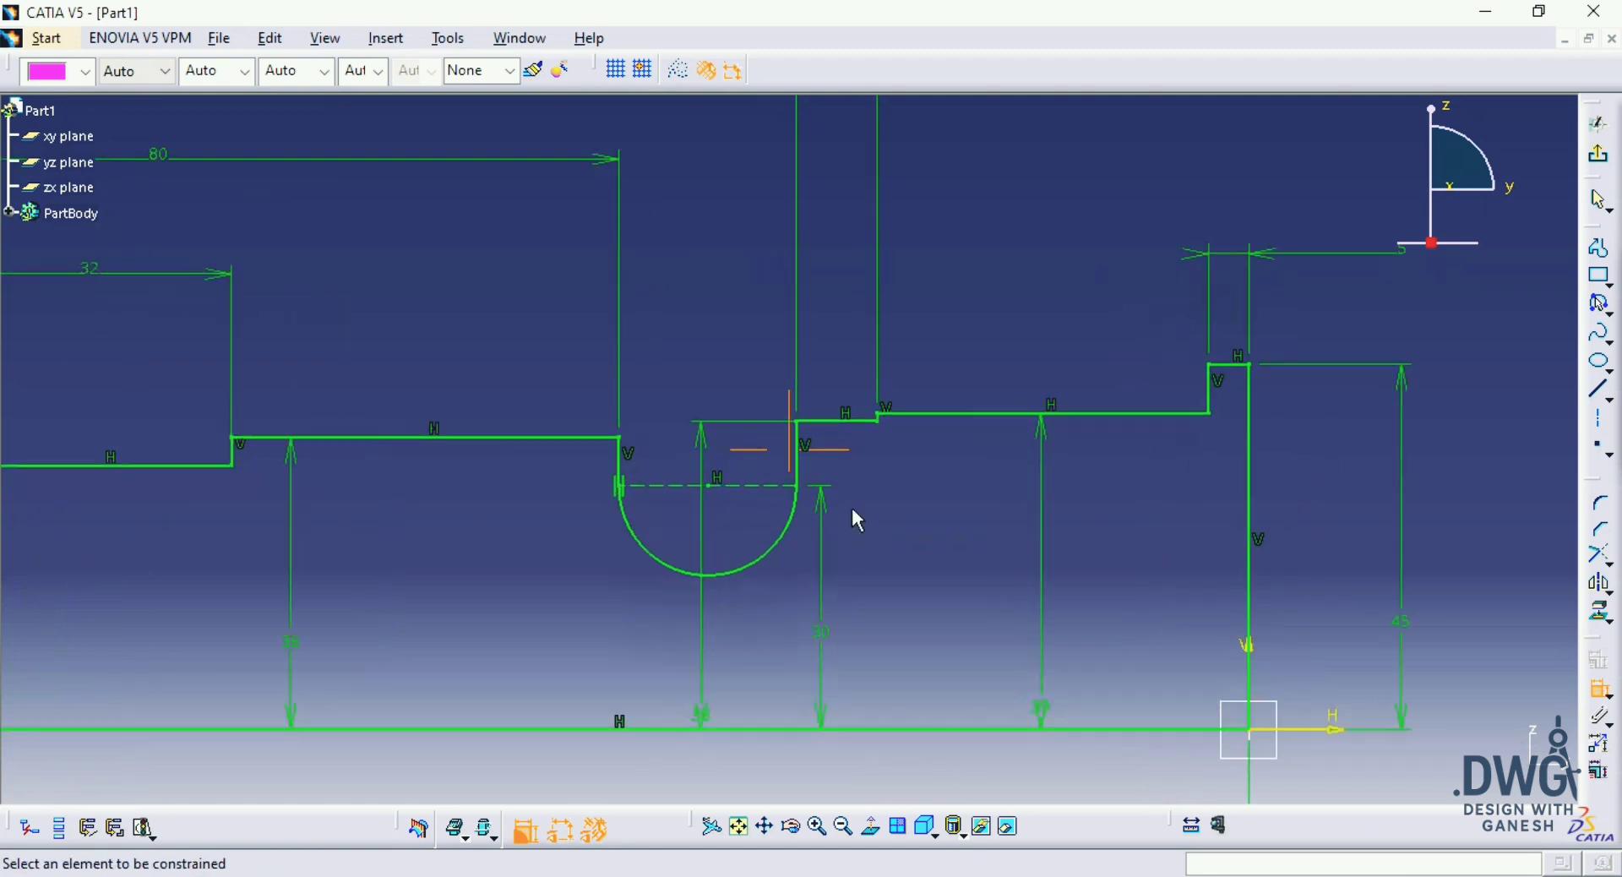
ctrl+middle_drag(851, 511, 959, 517)
click(1597, 161)
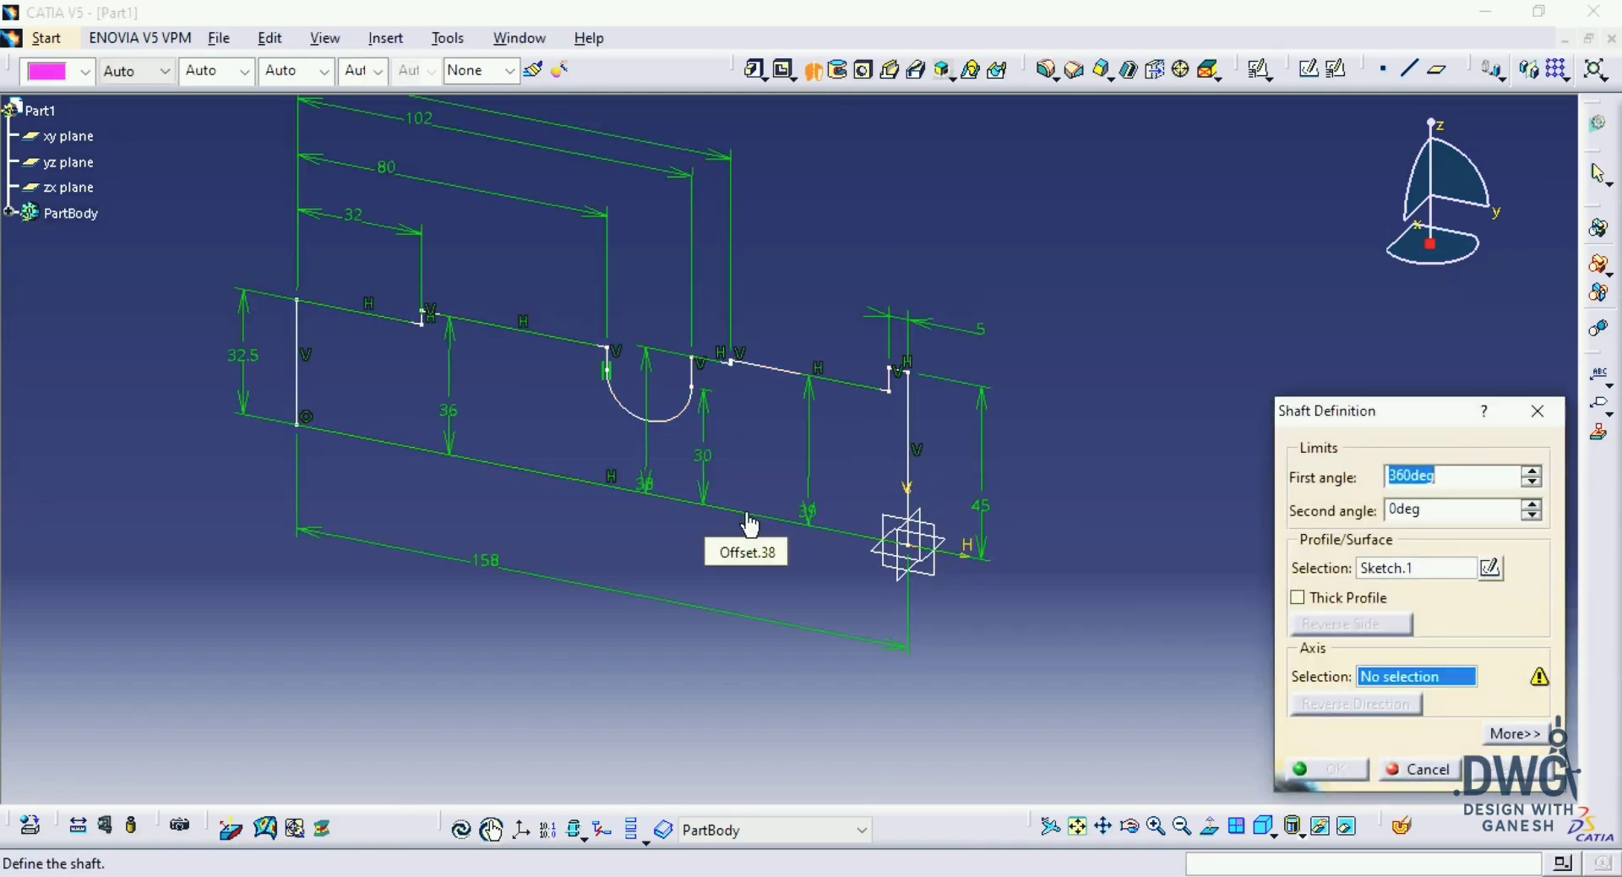
right_click(749, 522)
click(794, 562)
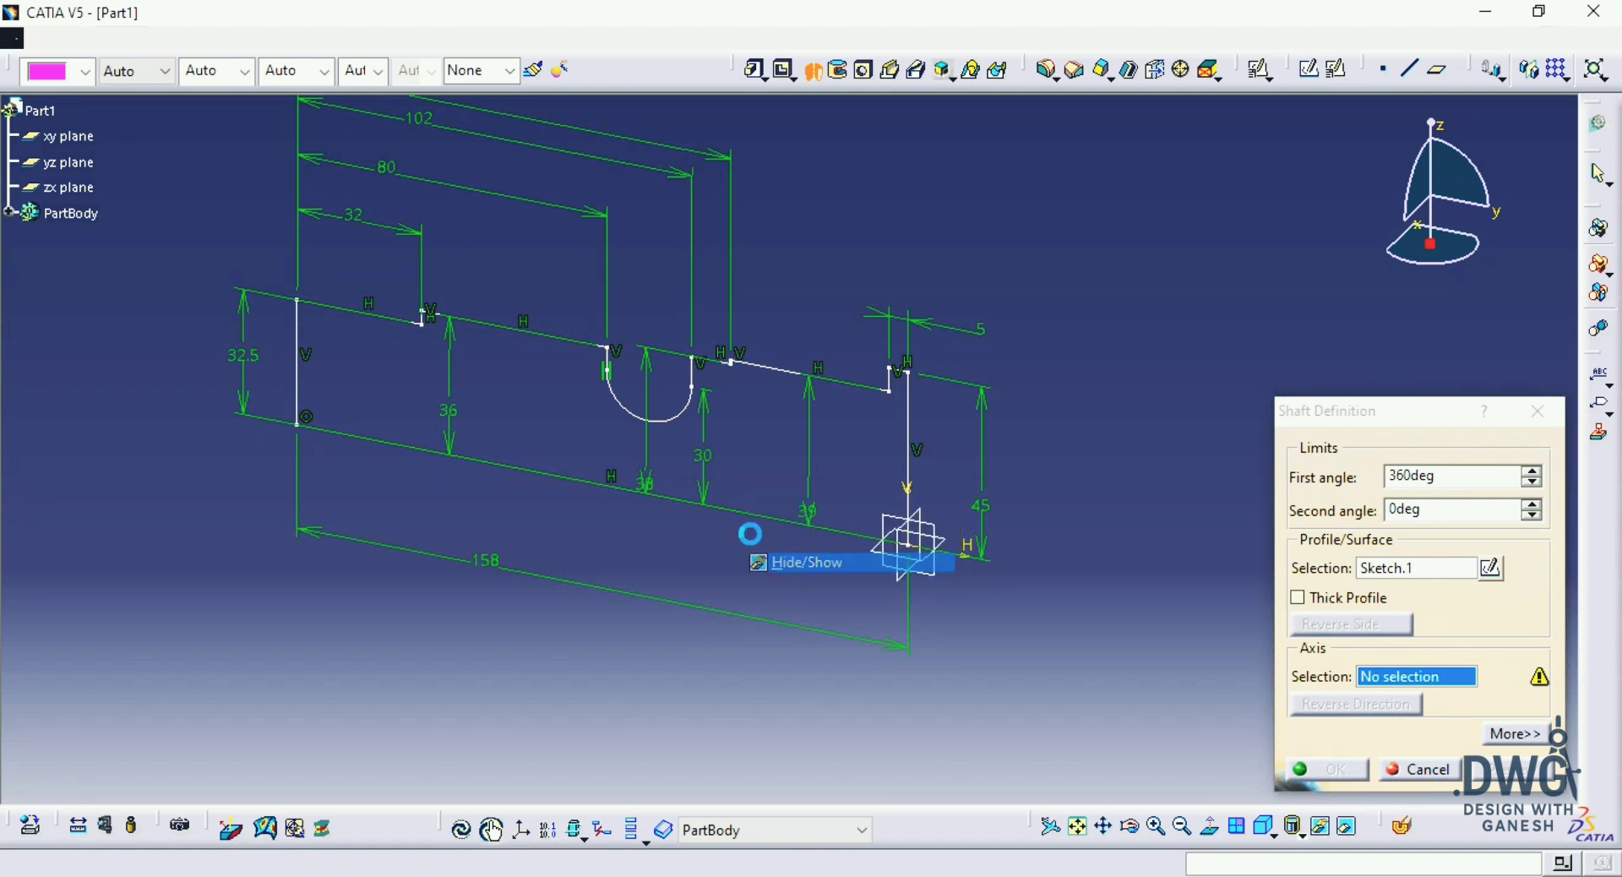
click(749, 514)
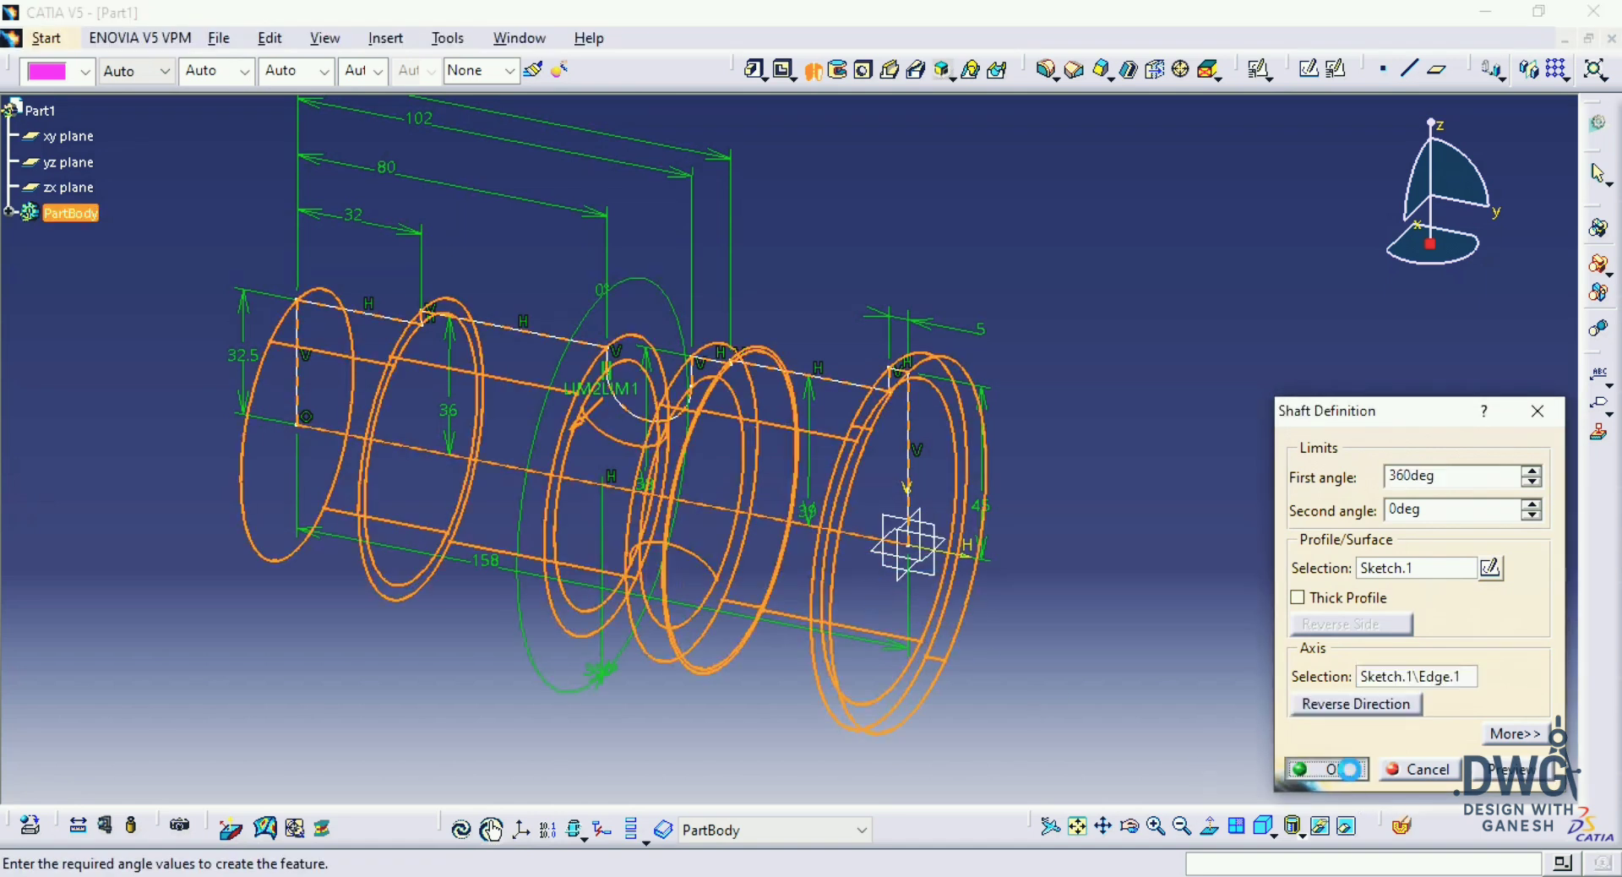
click(1349, 769)
Step: Create a positioned sketch on the flange's flat end face and draw an origin-centred circle about 150 mm in diameter
middle_drag(1148, 583, 1188, 589)
middle_drag(1181, 448, 1174, 507)
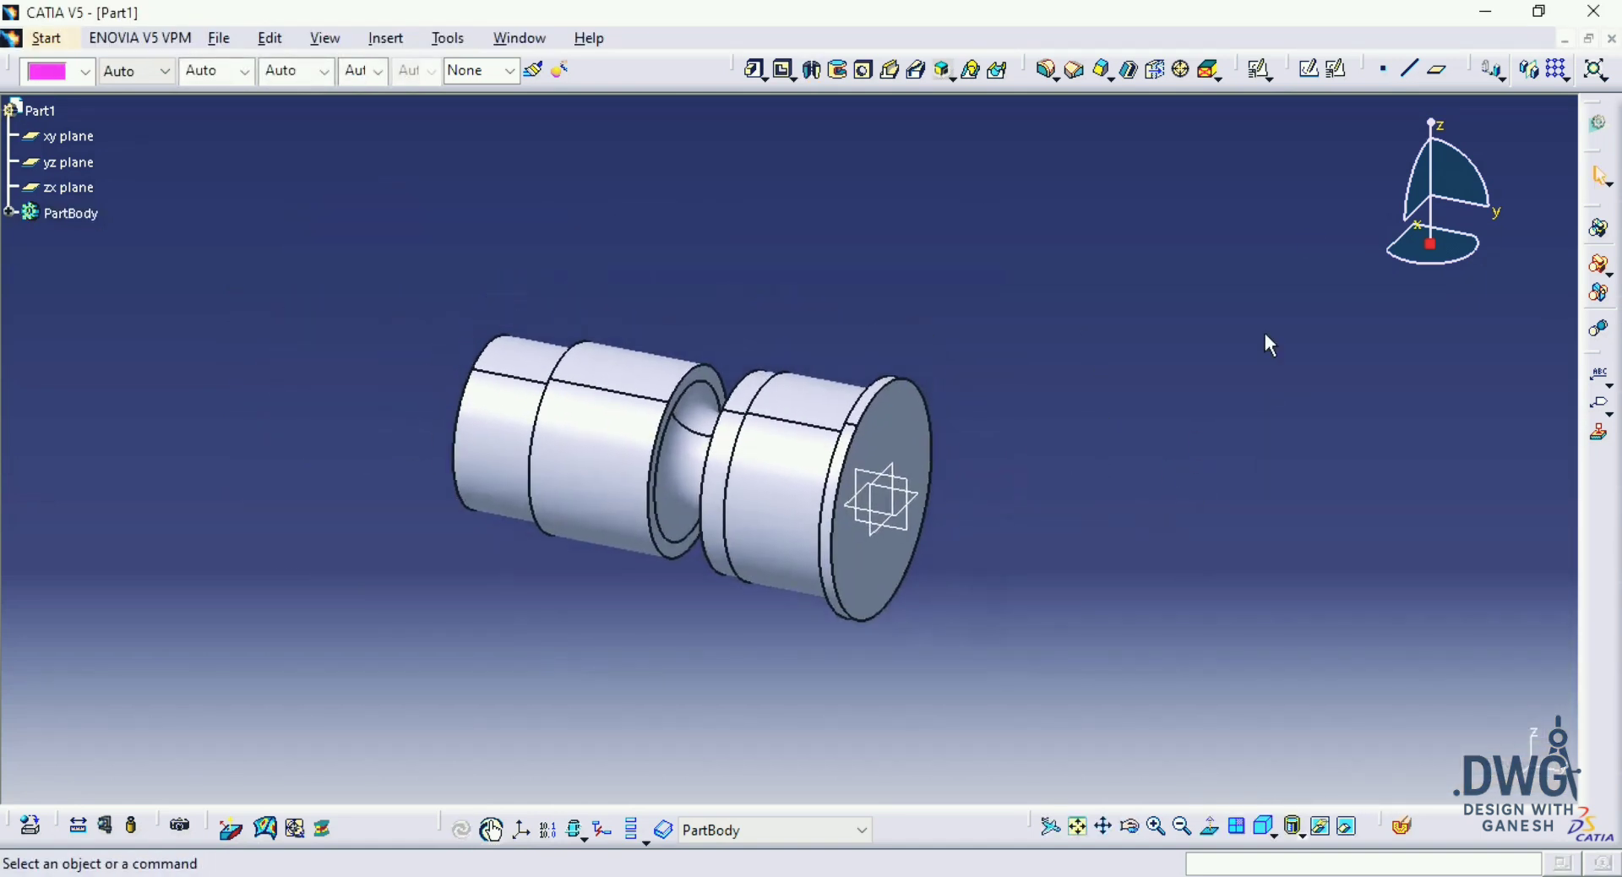
click(1344, 80)
click(912, 424)
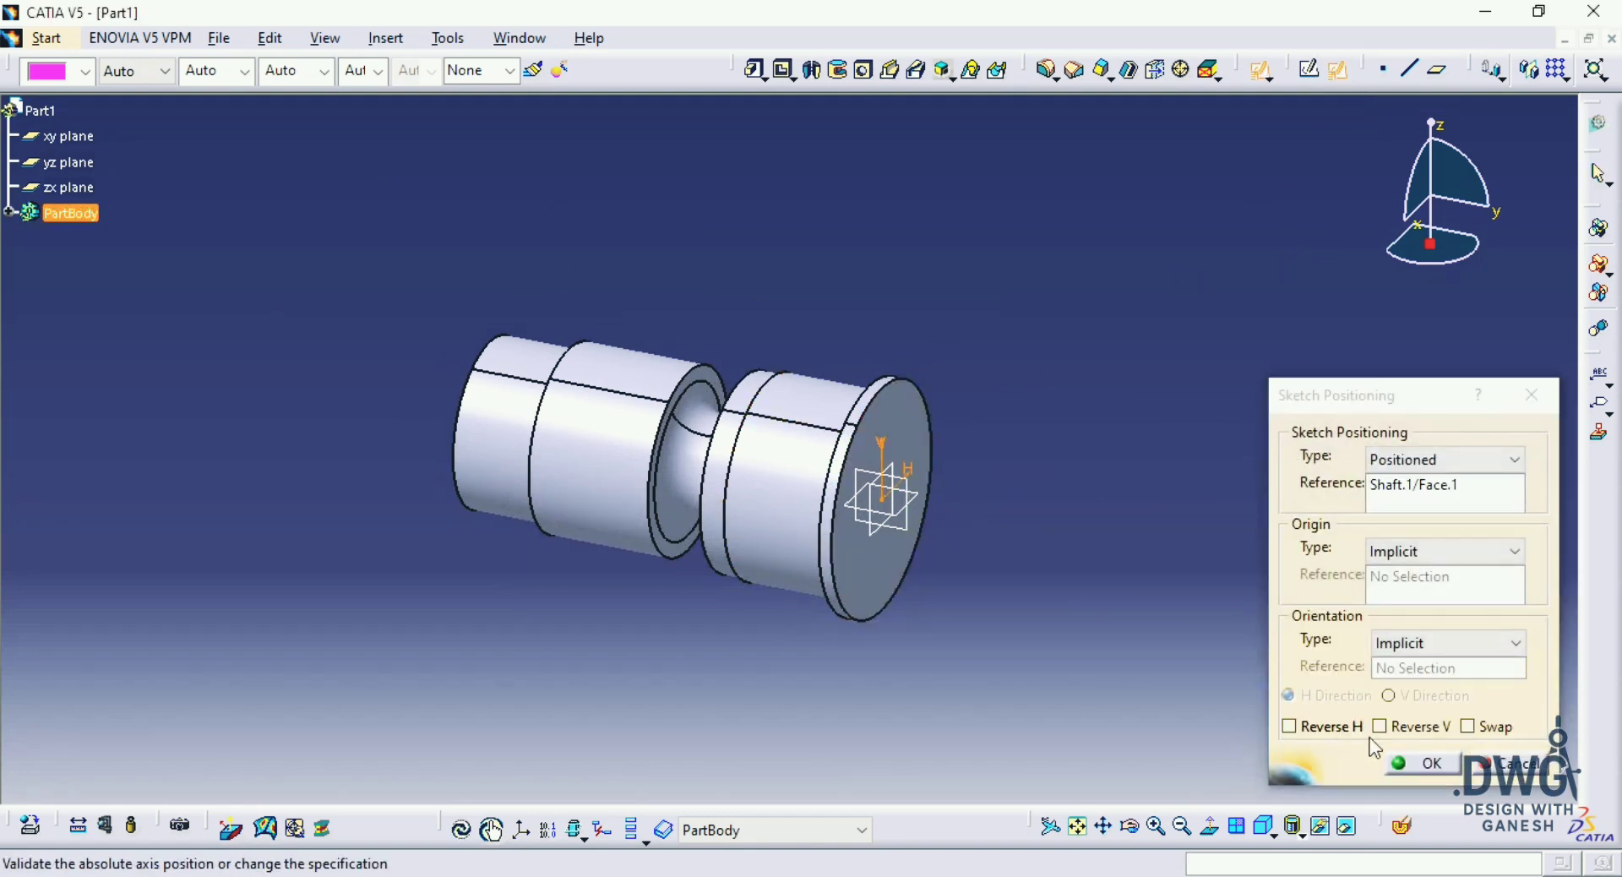
click(1422, 764)
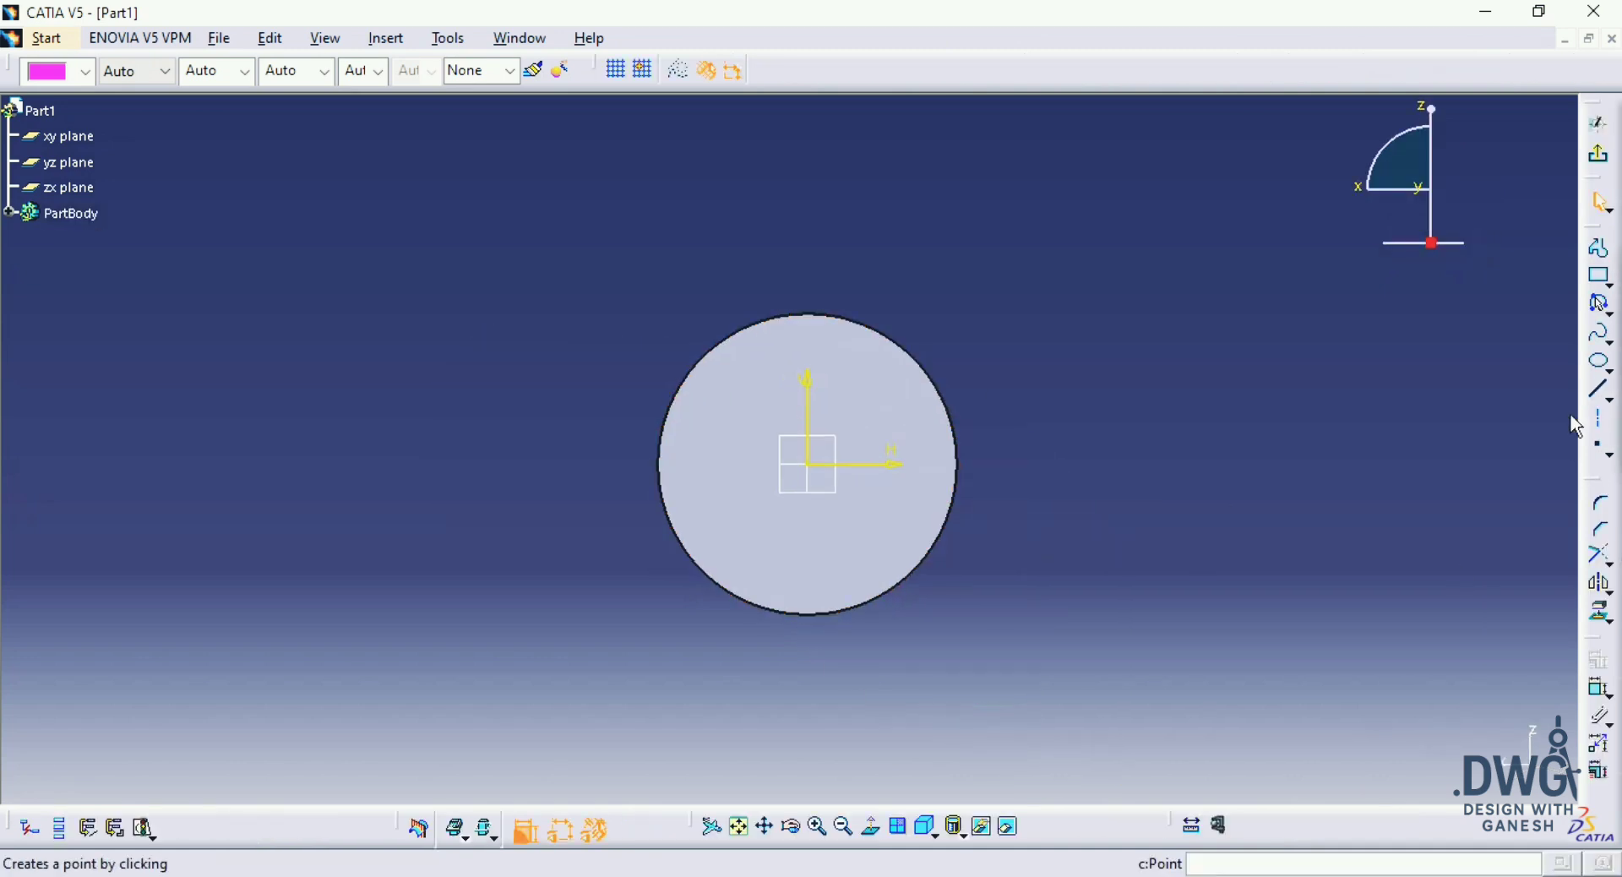
click(1610, 303)
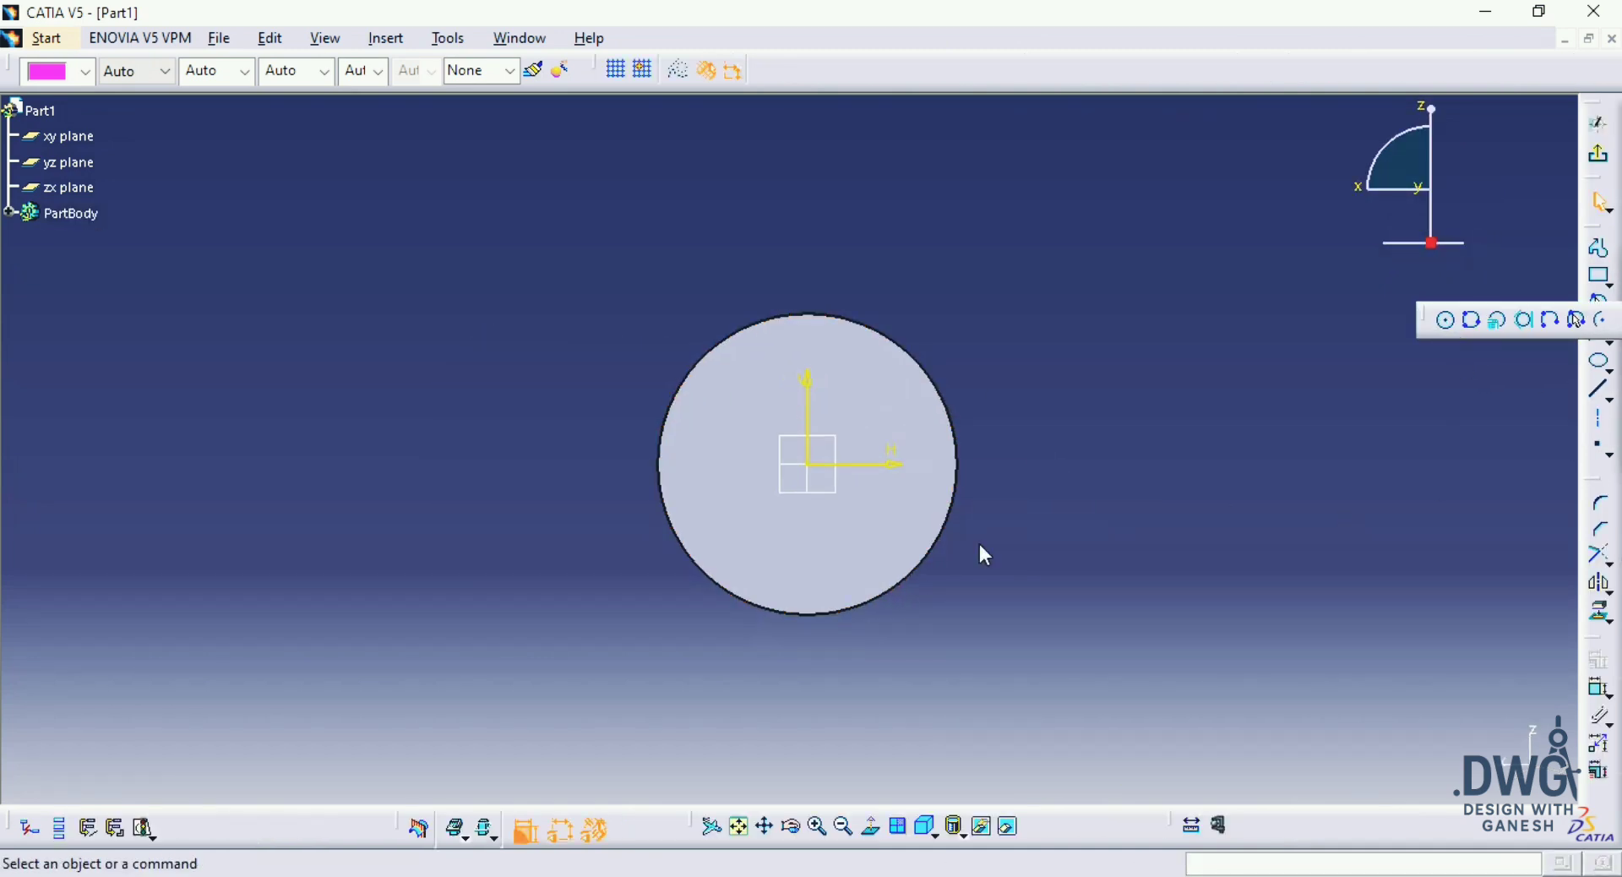
click(807, 463)
click(1050, 412)
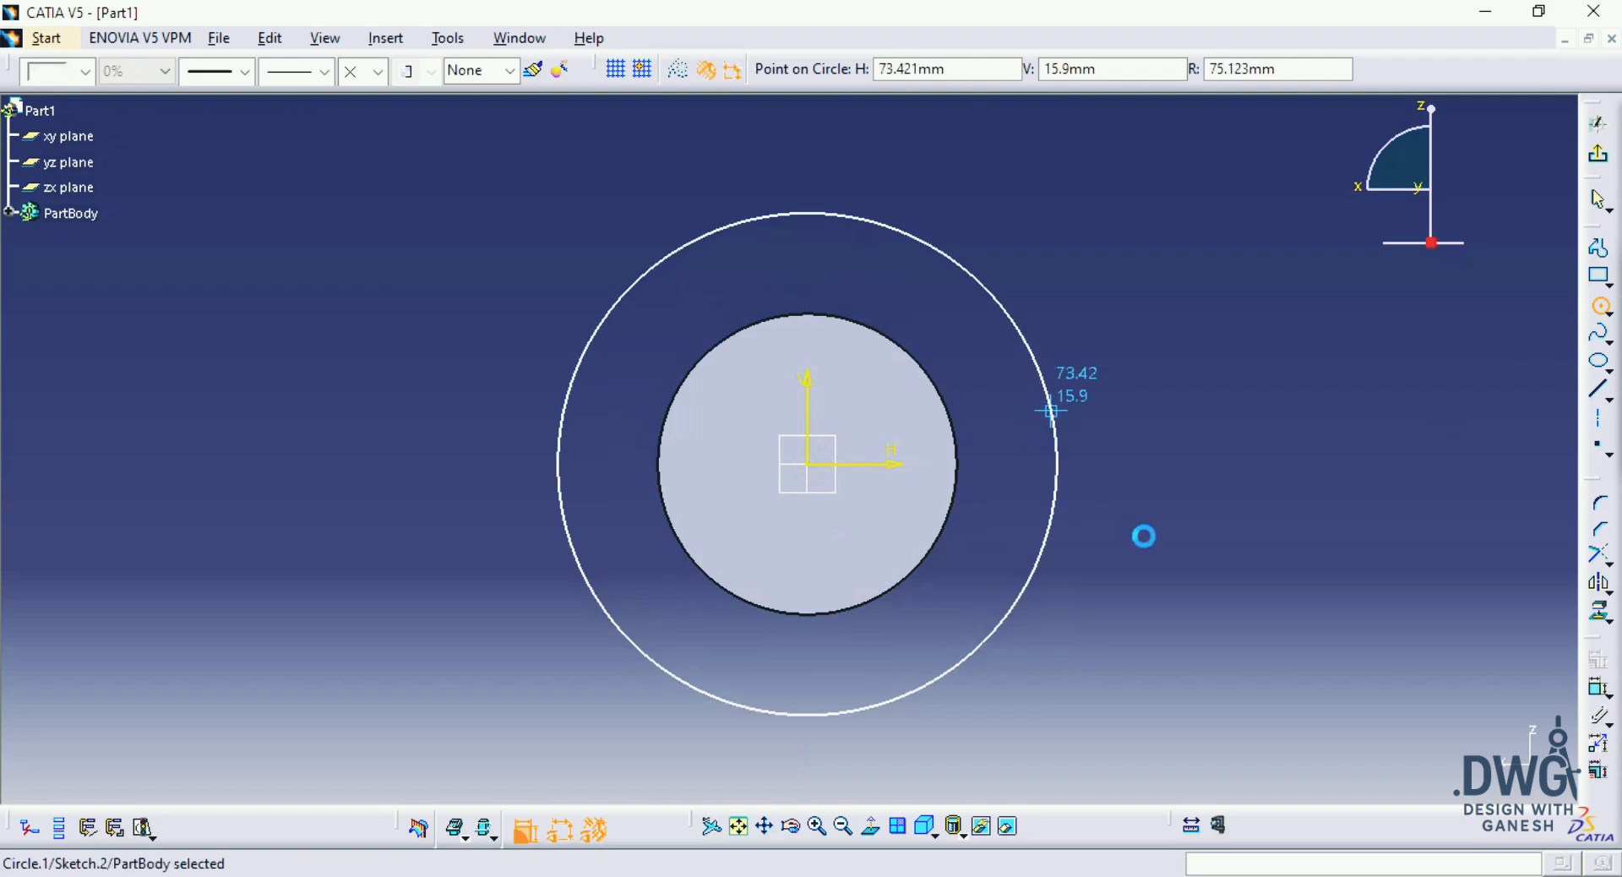
Step: Check the drawing, then dimension the circle's diameter and set it to 100 mm
key(alt+Tab)
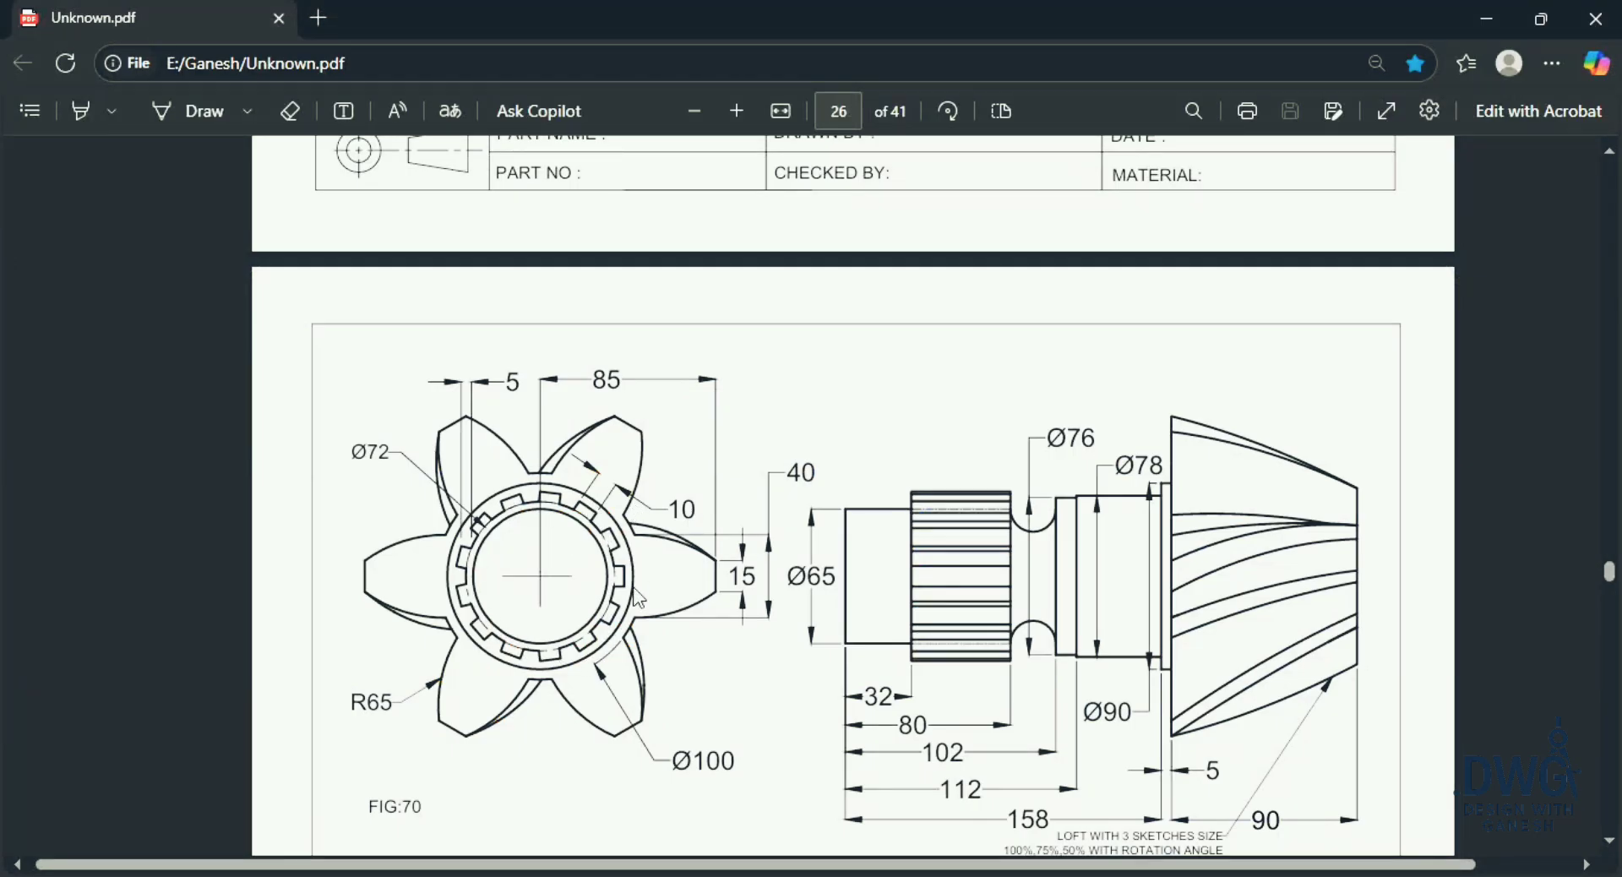
key(alt+Tab)
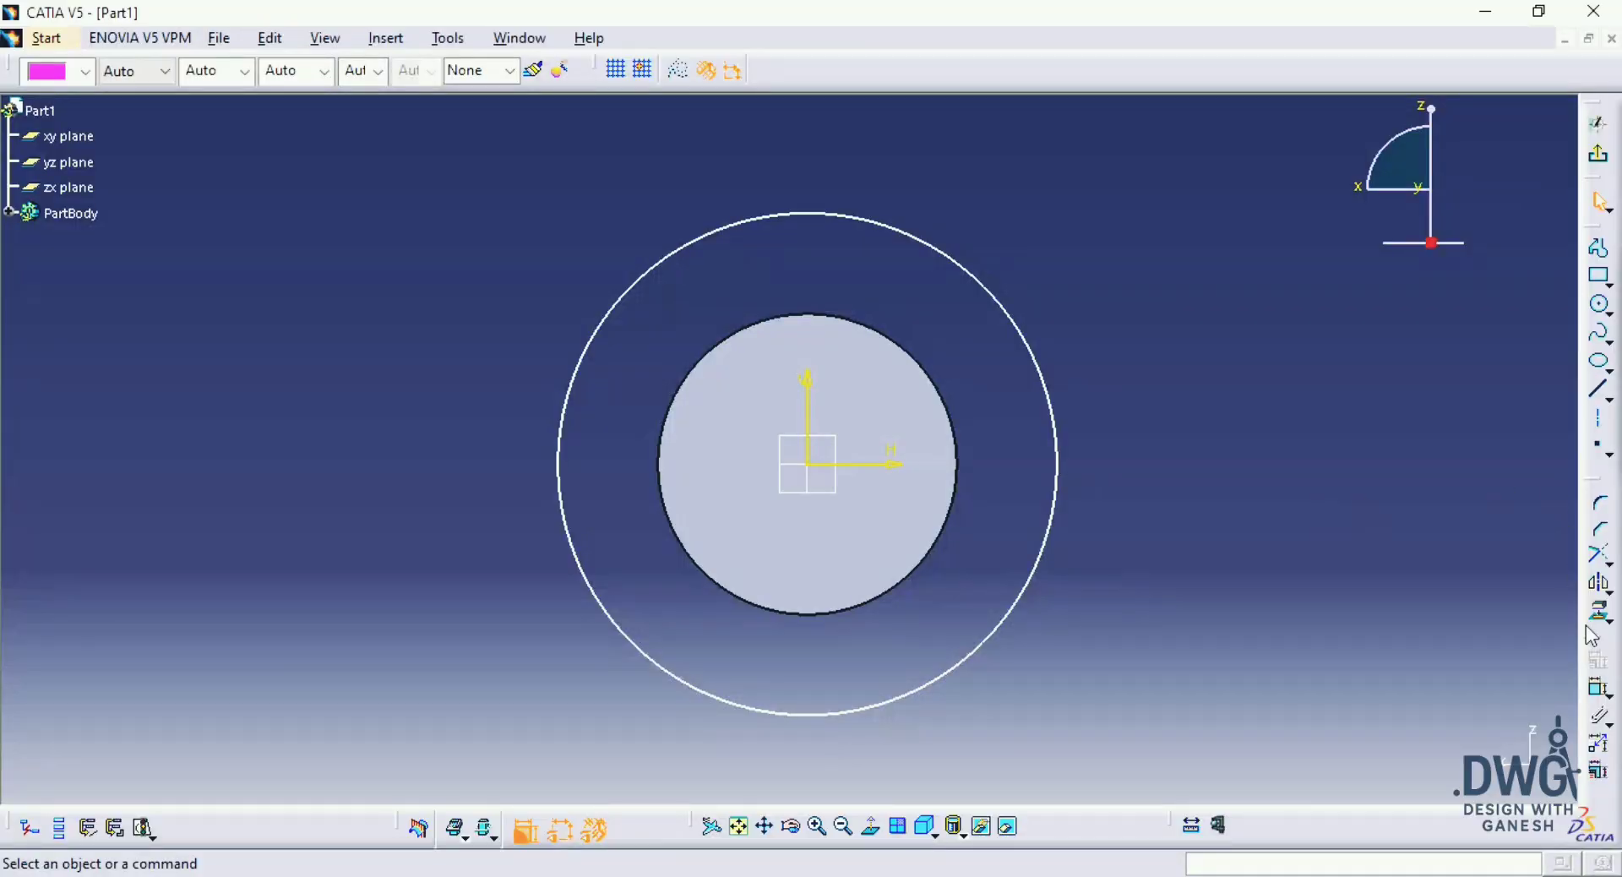
click(1056, 480)
click(1097, 475)
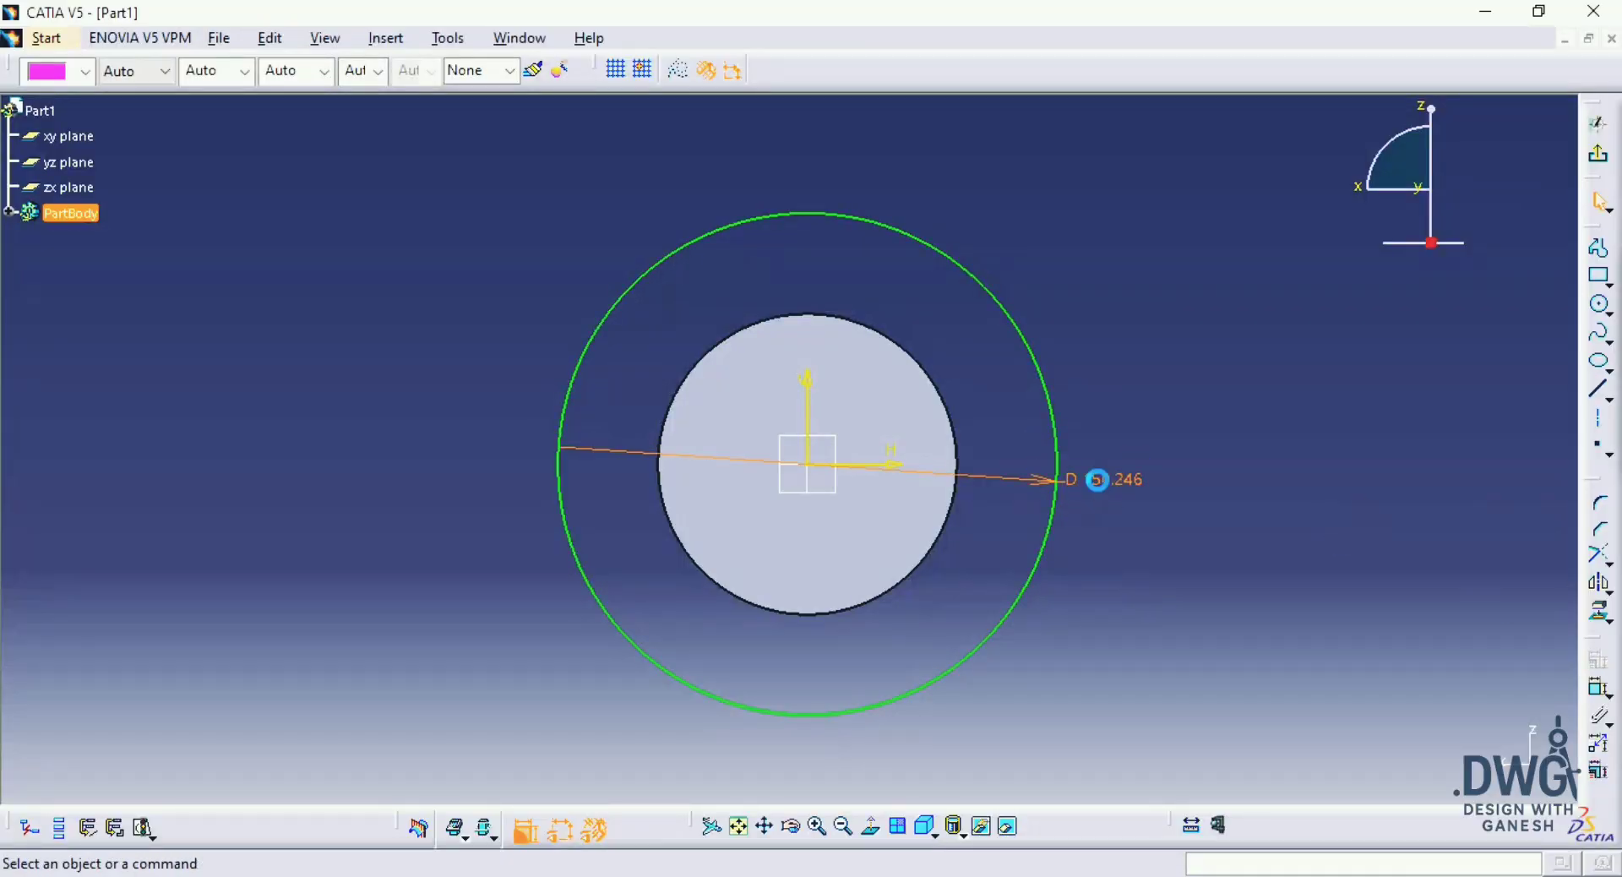
text(00)
key(Return)
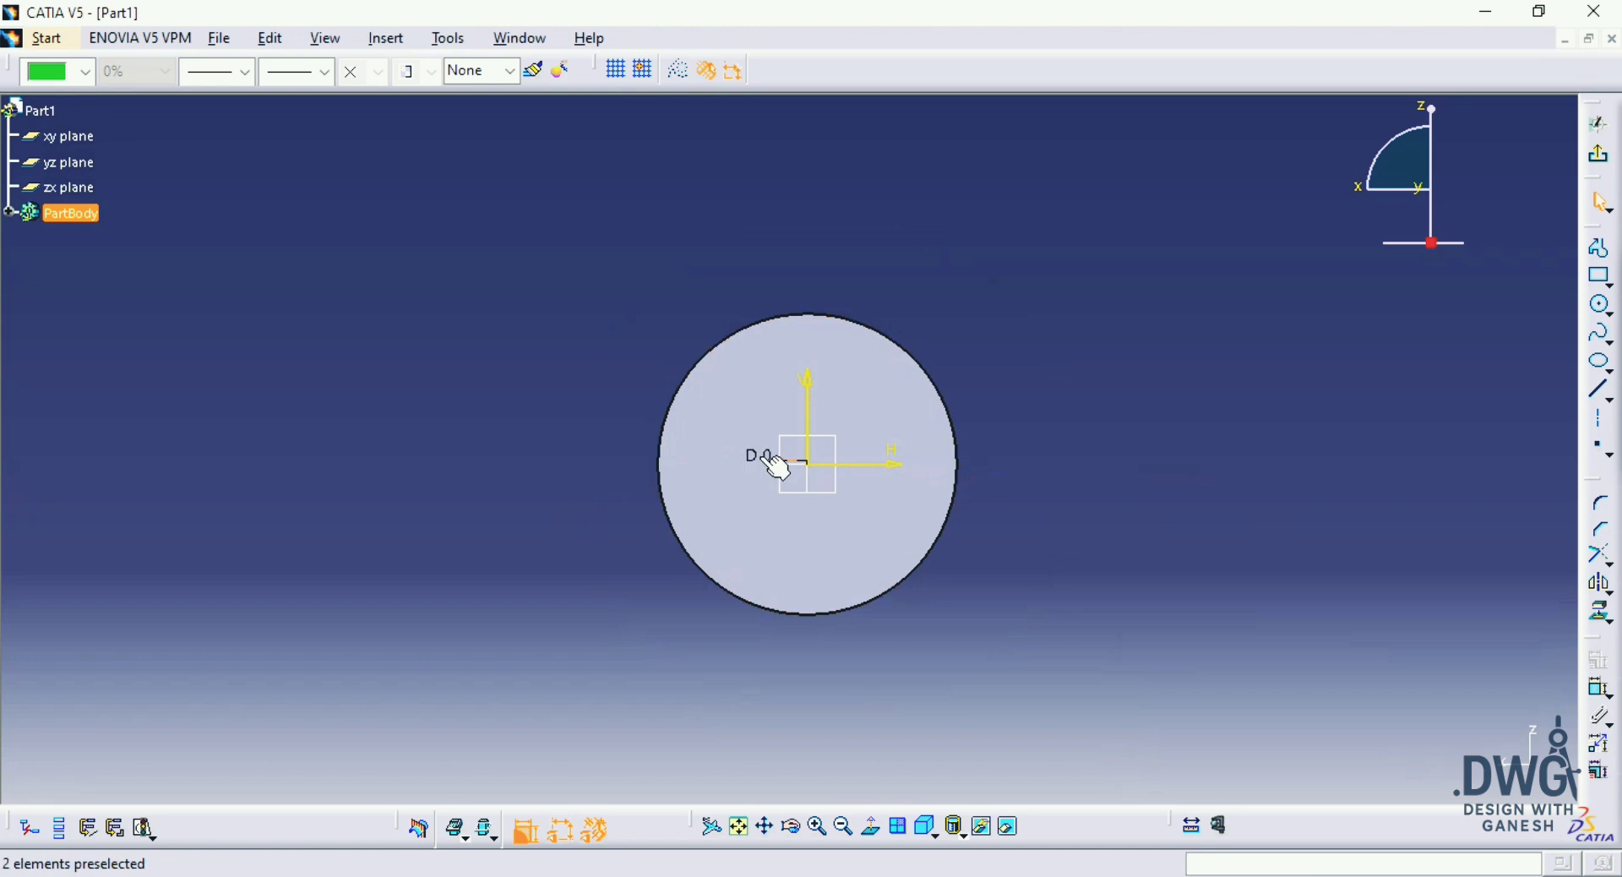
double_click(757, 455)
text(100mm)
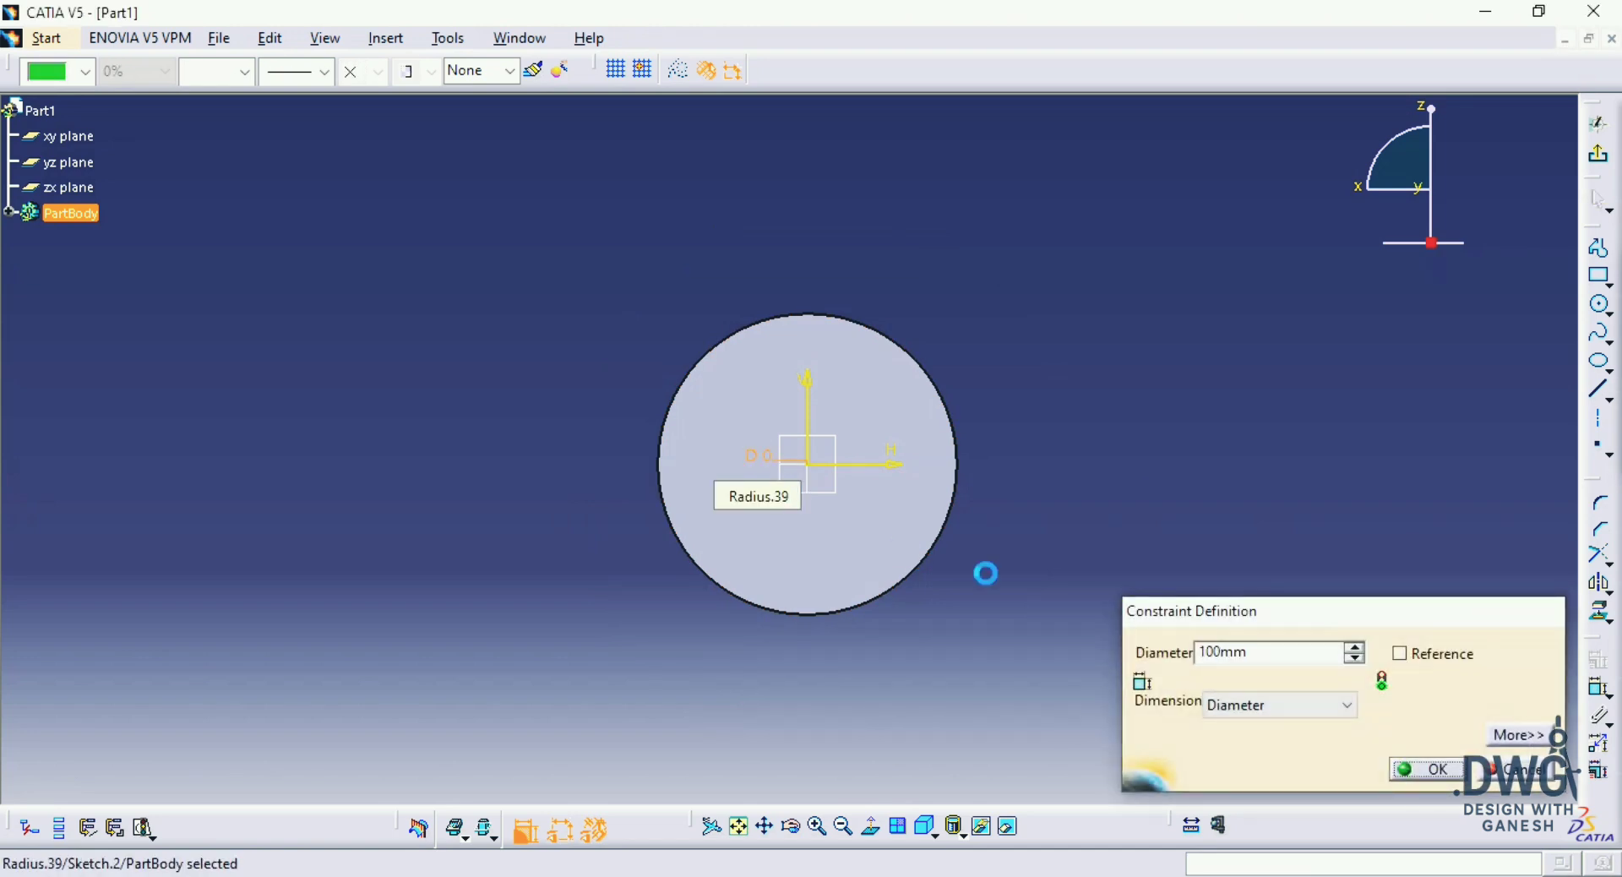
key(Return)
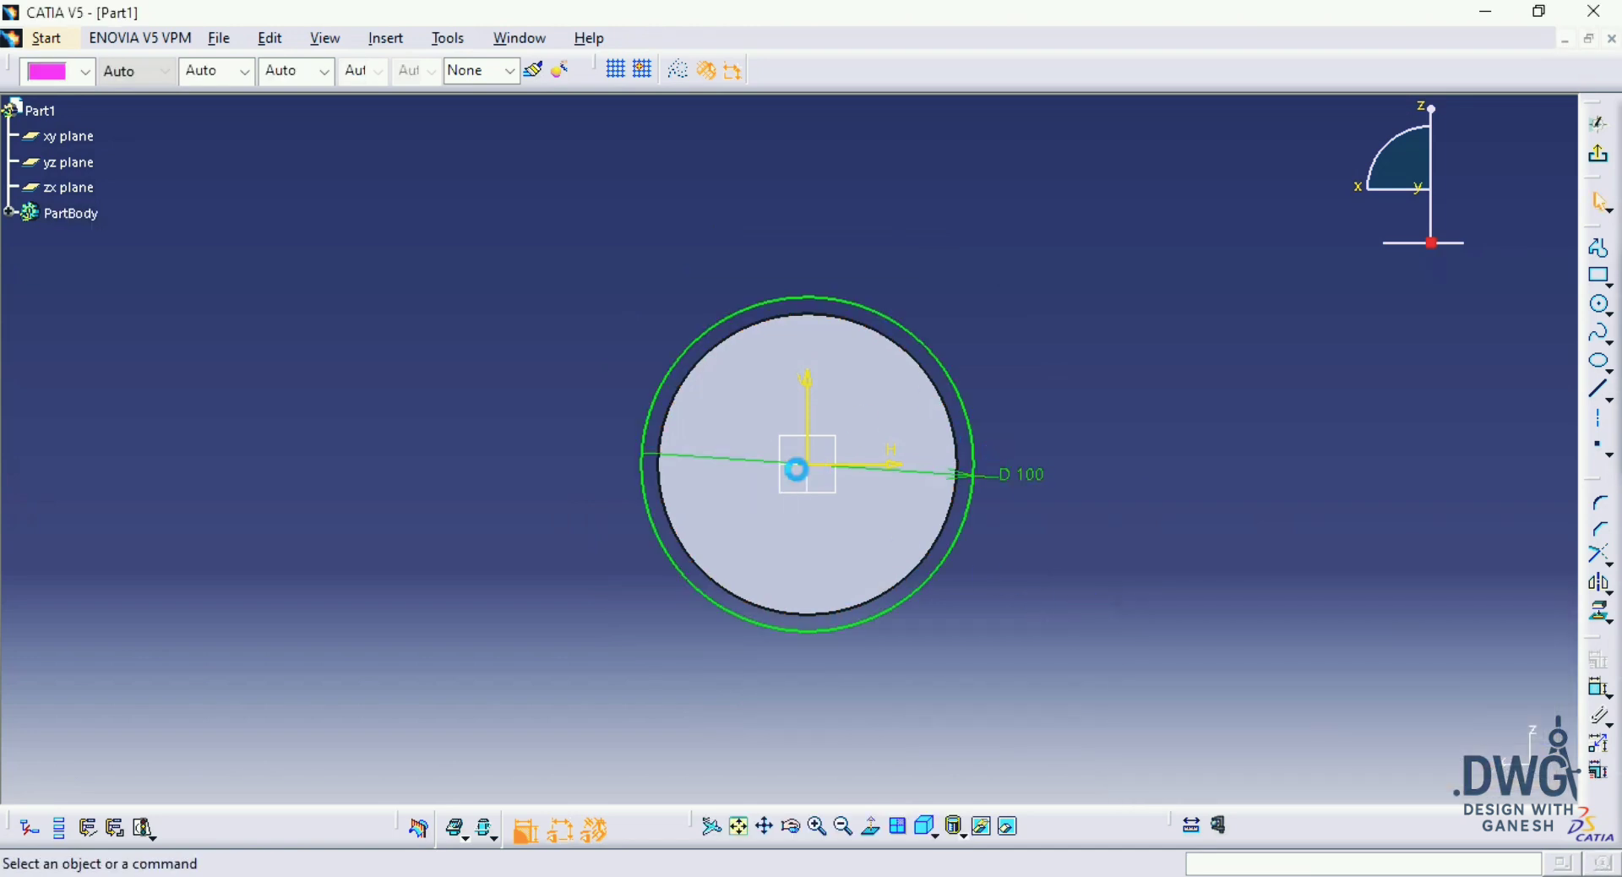
Step: Draw a vertical axis line about 71 mm long beside the circle, on its positive horizontal side
click(1604, 435)
click(1085, 380)
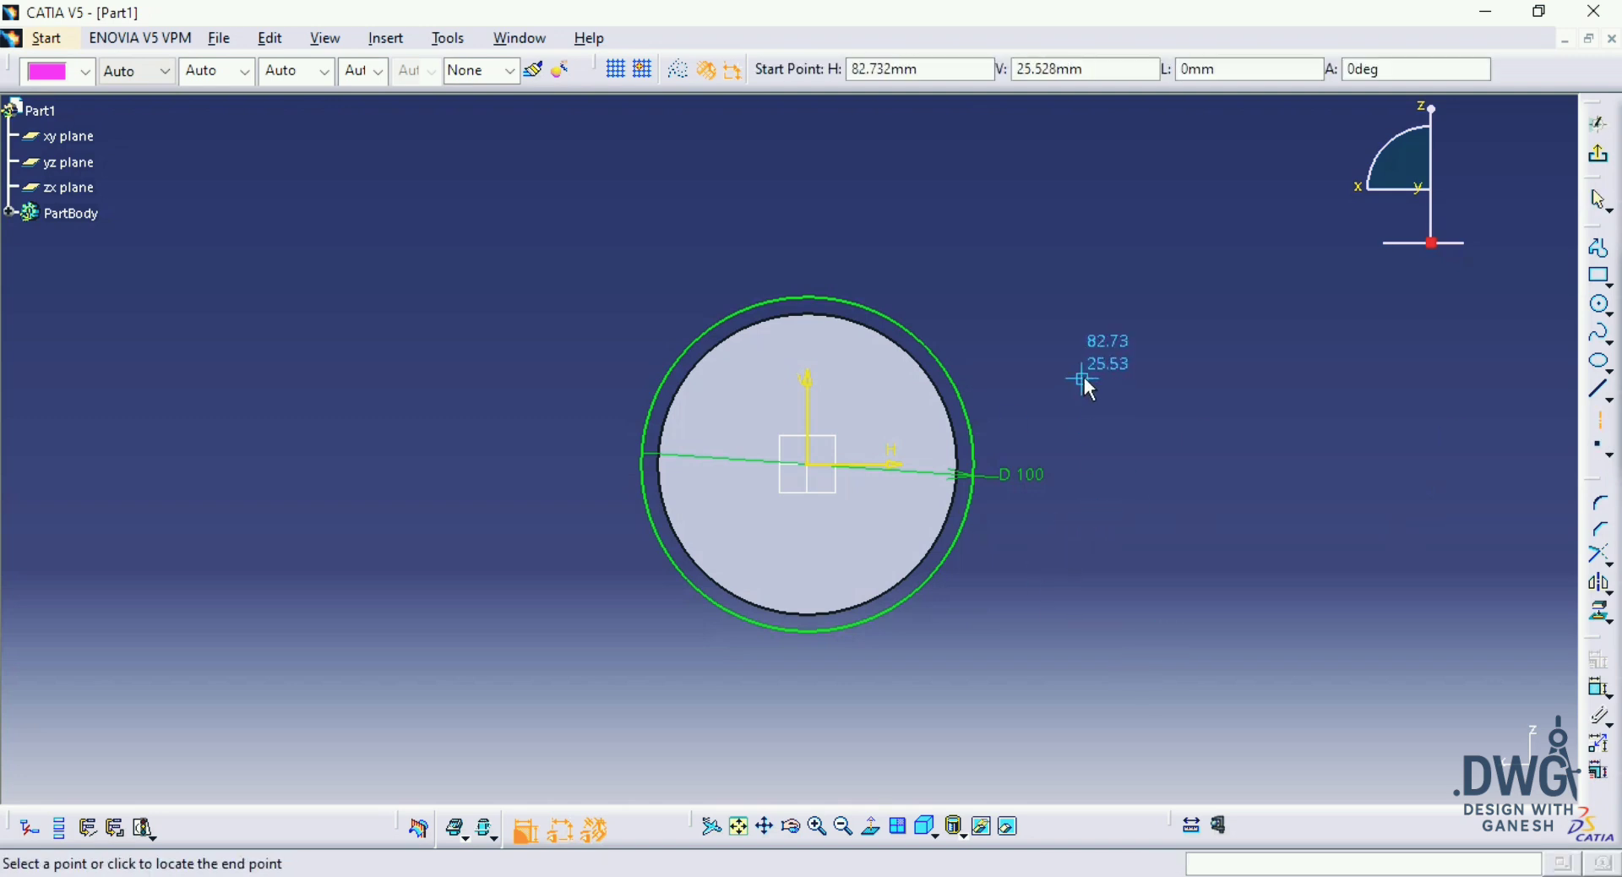
click(1082, 616)
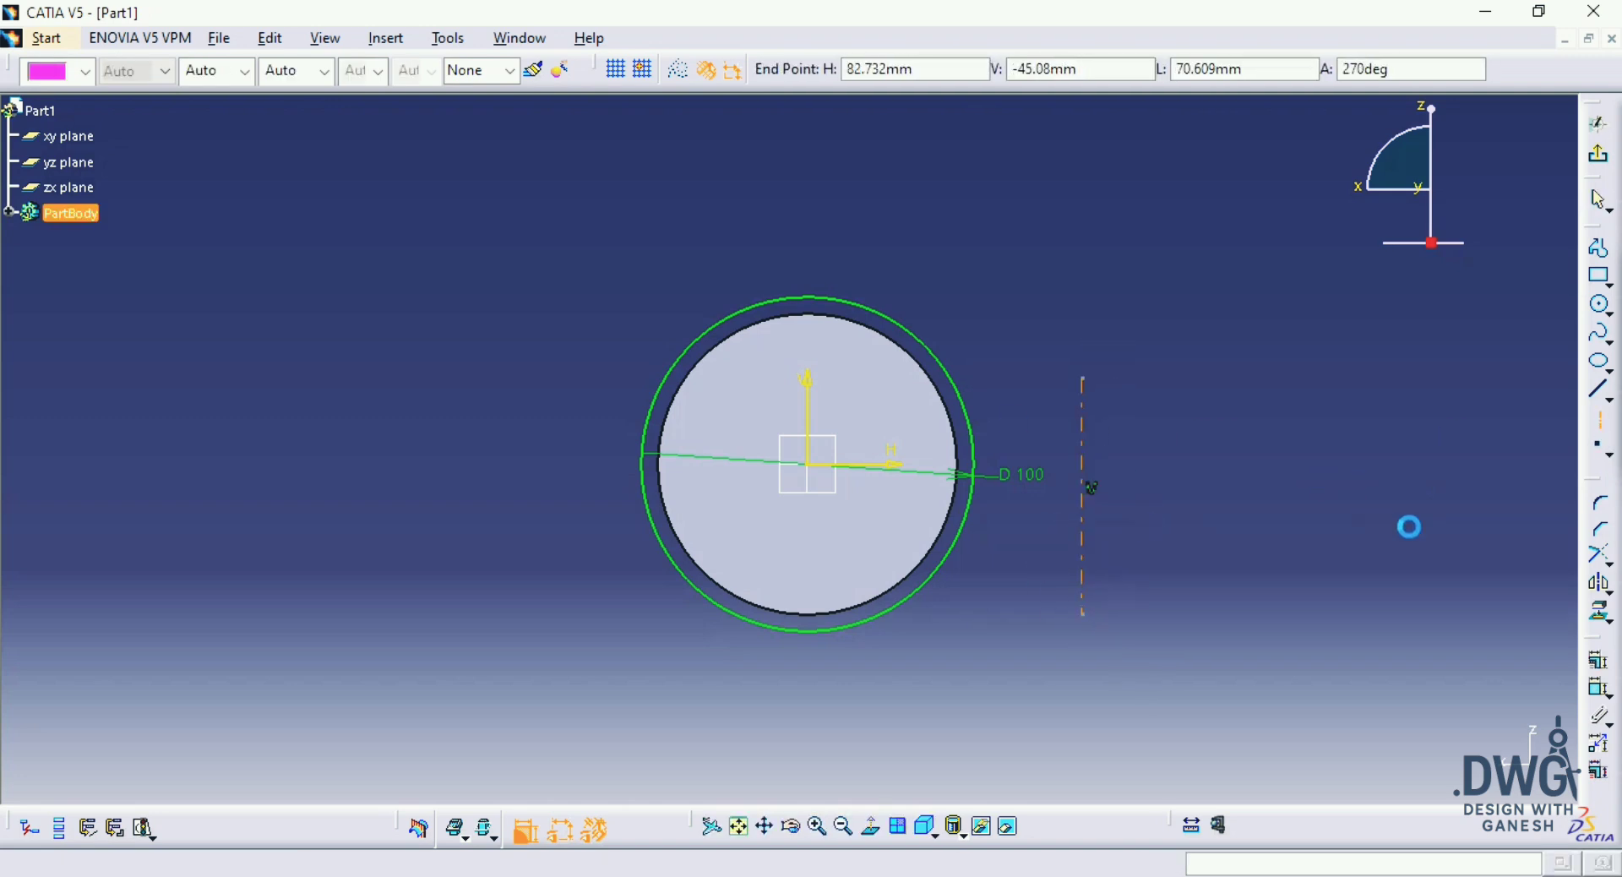
Step: Dimension the distance from the sketch's vertical axis to the new axis line and set it to 85 mm
click(1603, 698)
click(1084, 479)
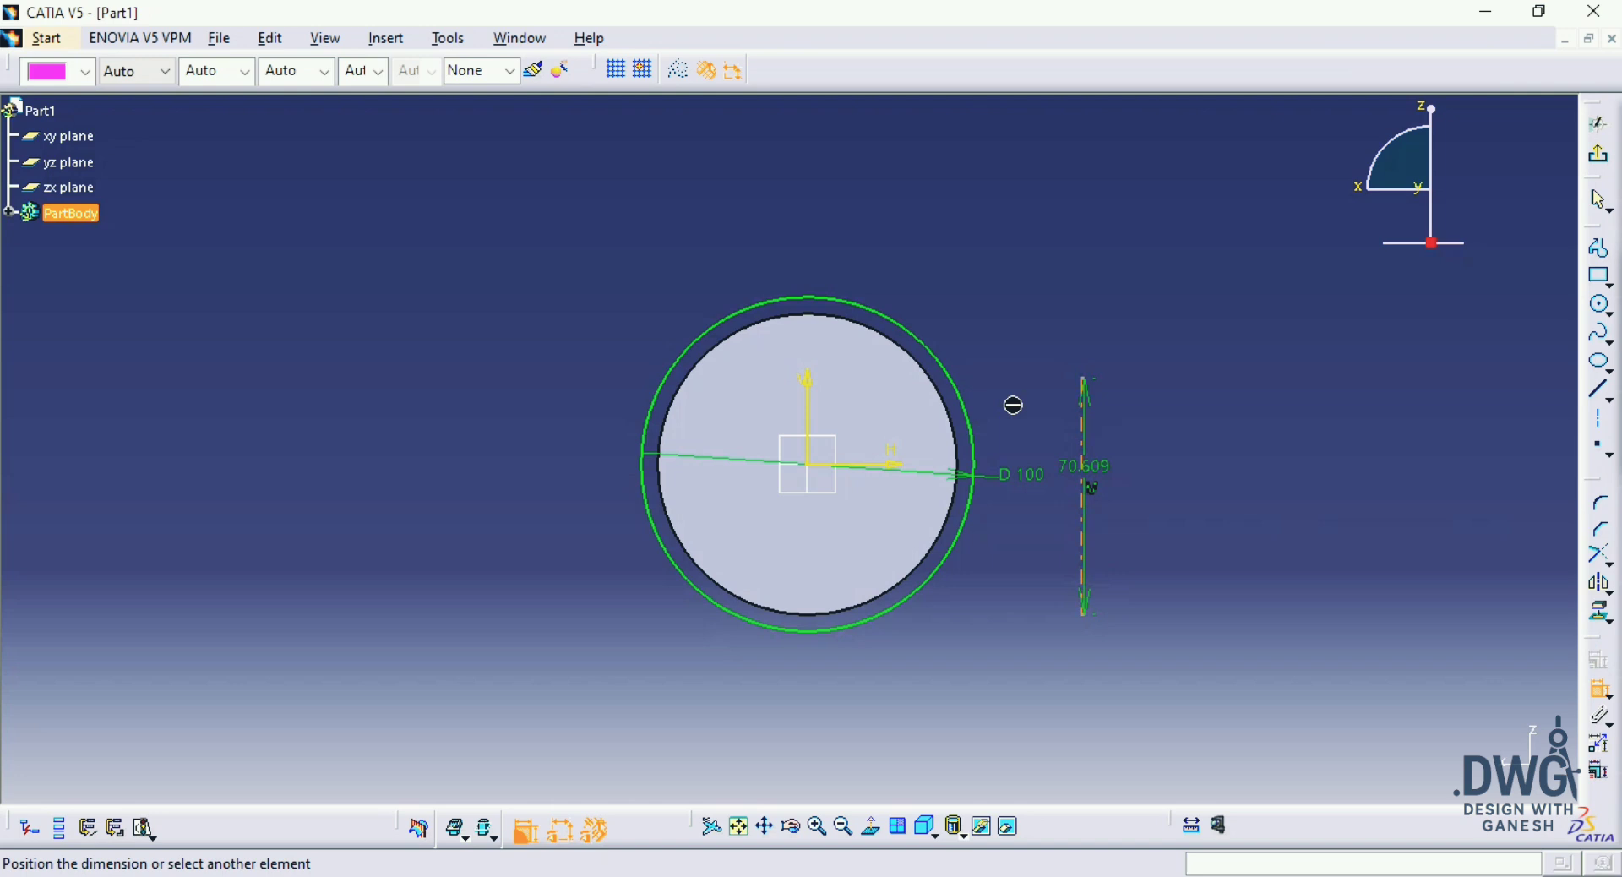
click(817, 399)
click(972, 664)
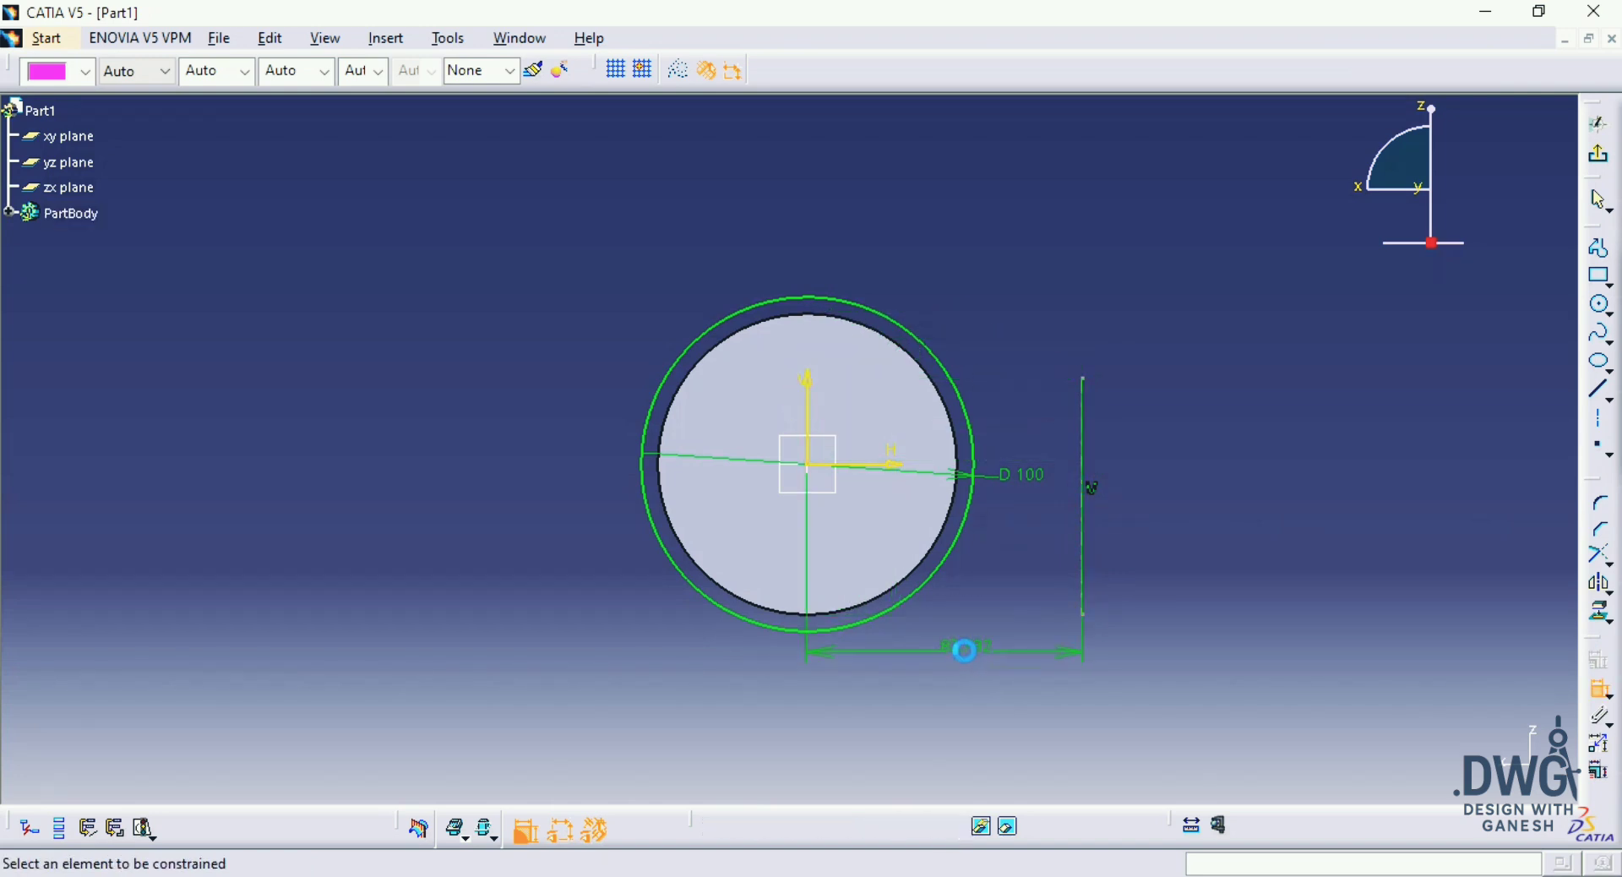
double_click(952, 651)
text(85)
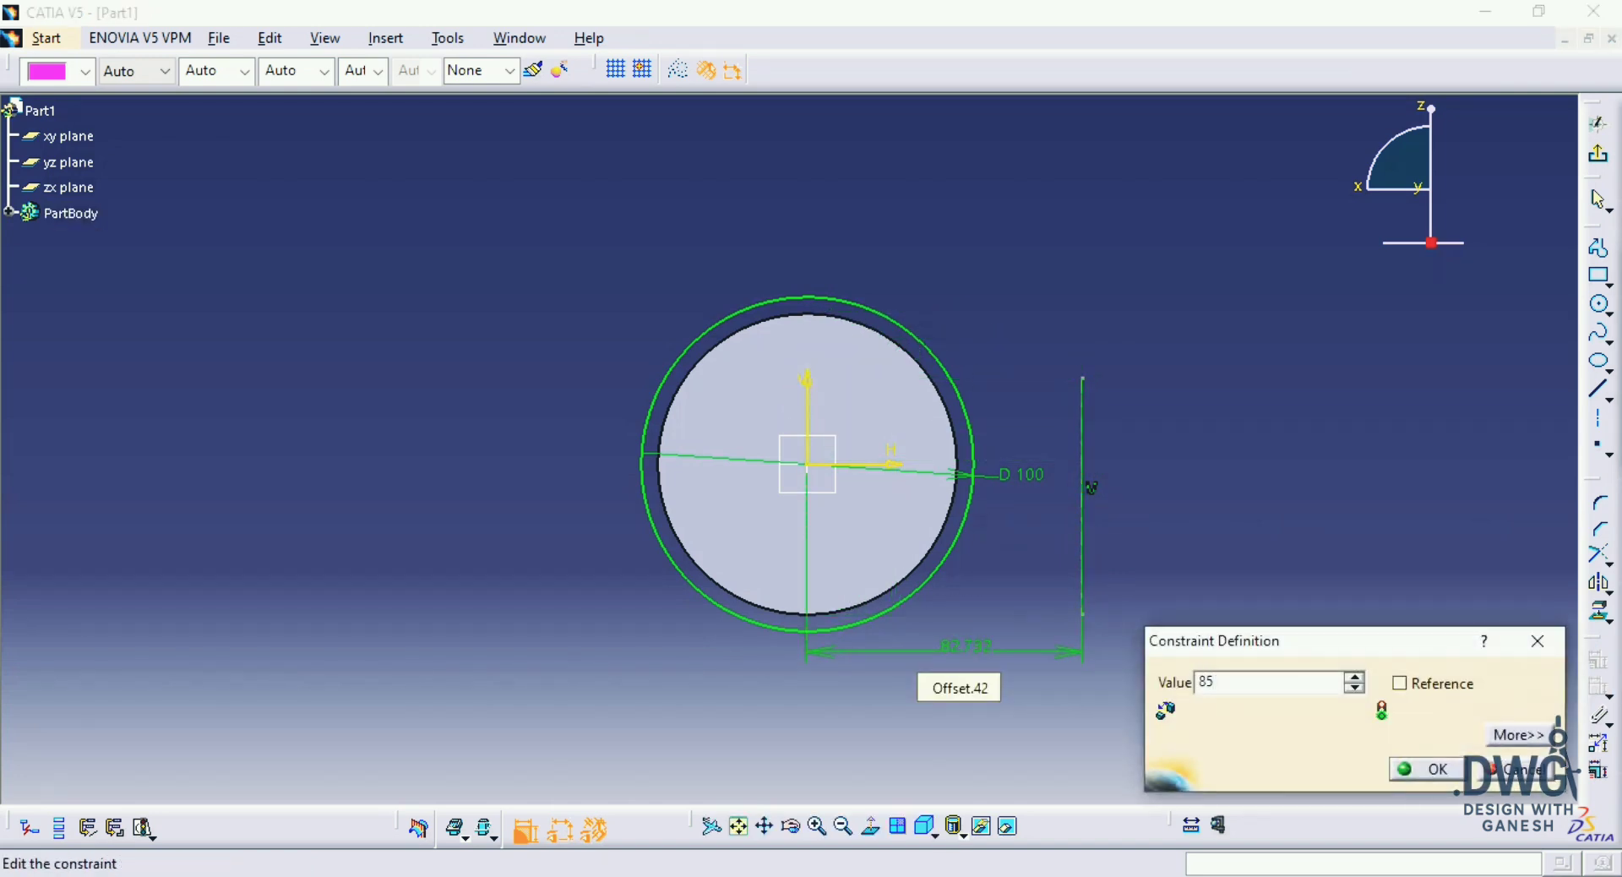
key(Return)
Step: Check the drawing, then draw an outward-bulging three-point arc of about 31 mm radius from the 100 mm circle to the vertical axis line
middle_drag(1099, 517, 1058, 485)
key(alt+Tab)
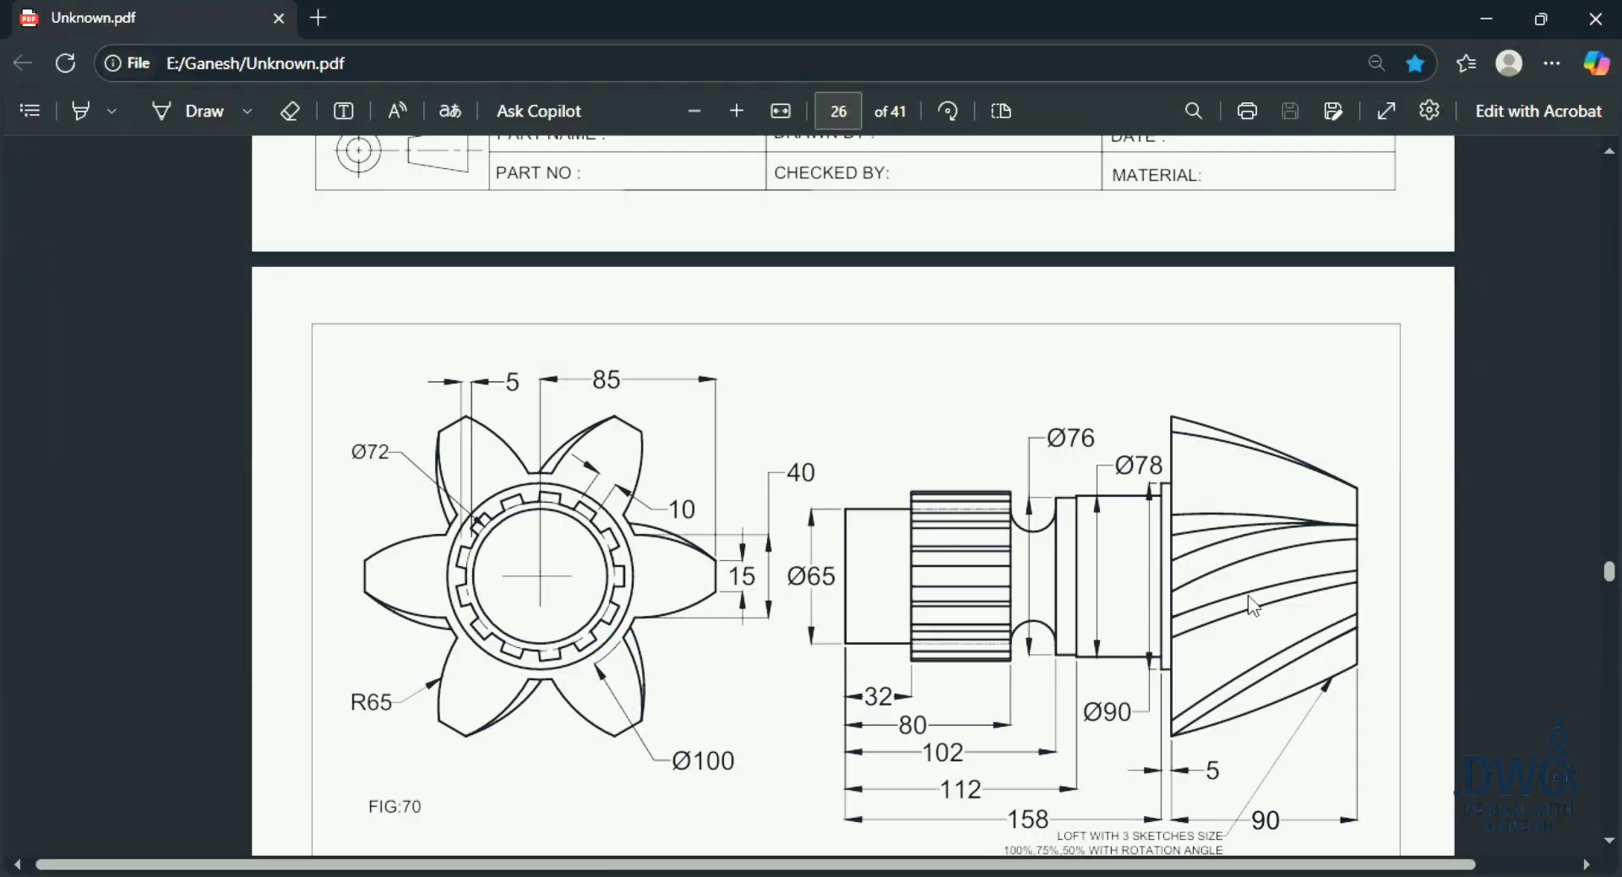
key(alt+Tab)
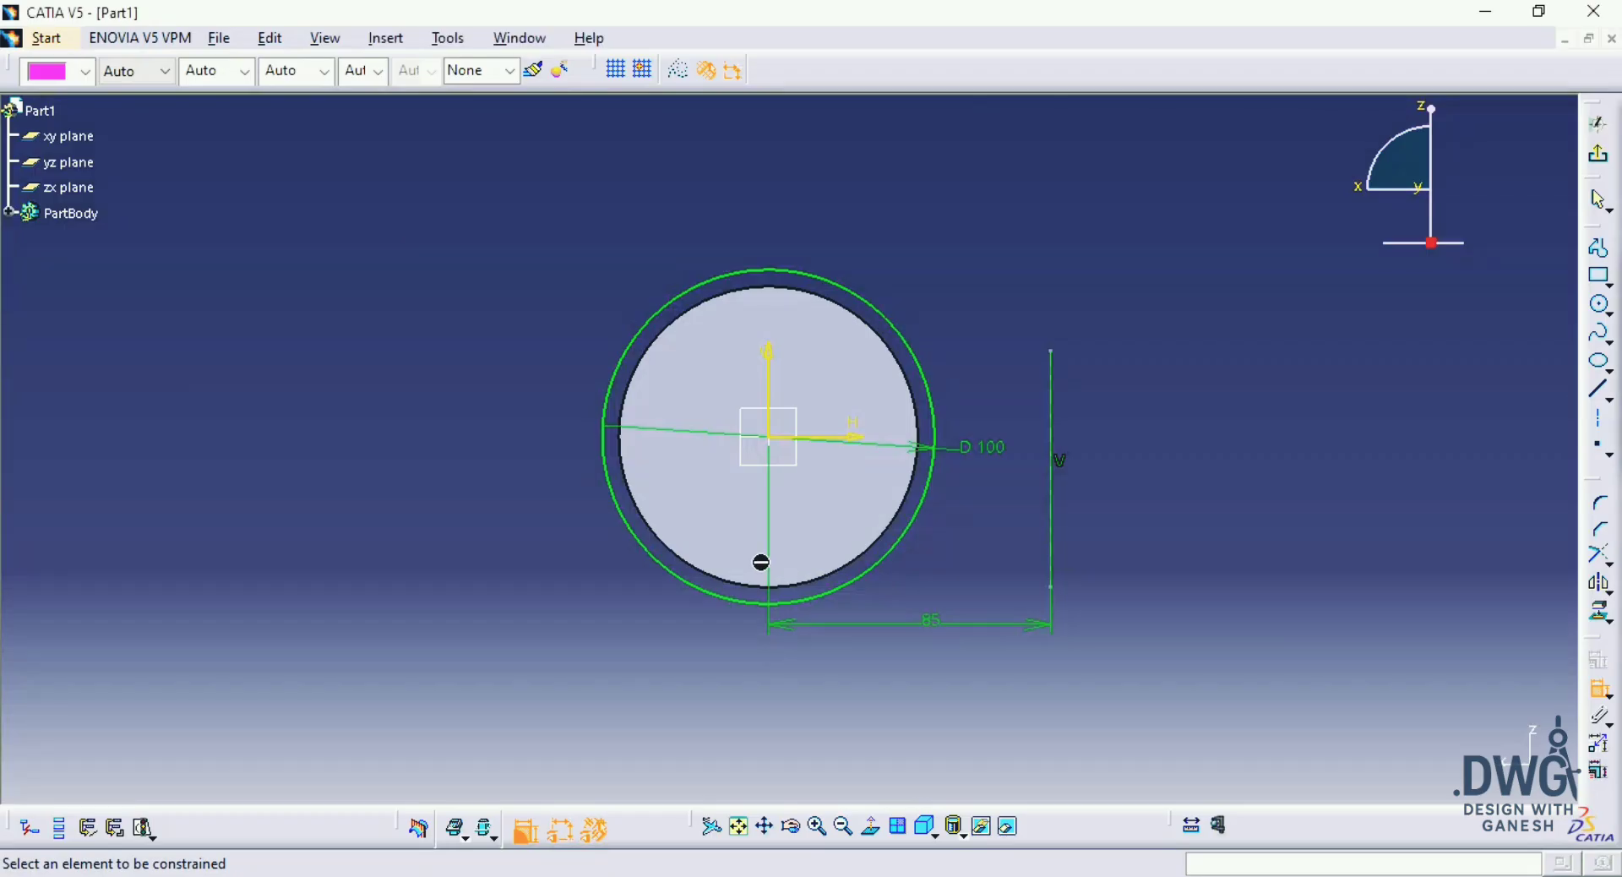
key(alt+Tab)
key(alt+Tab)
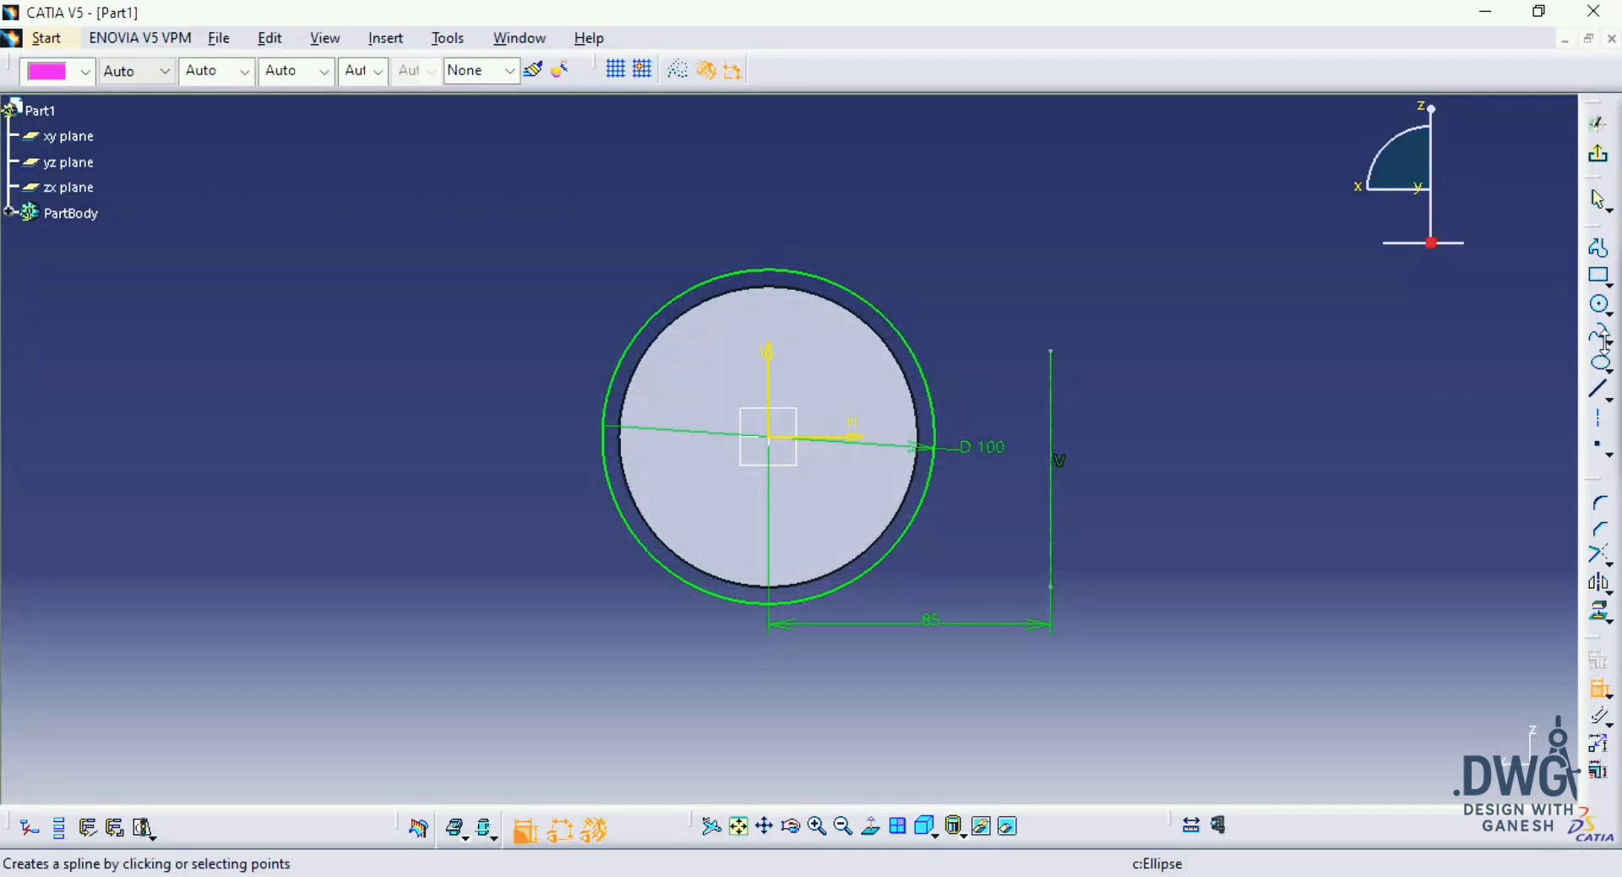
click(1608, 310)
click(1596, 338)
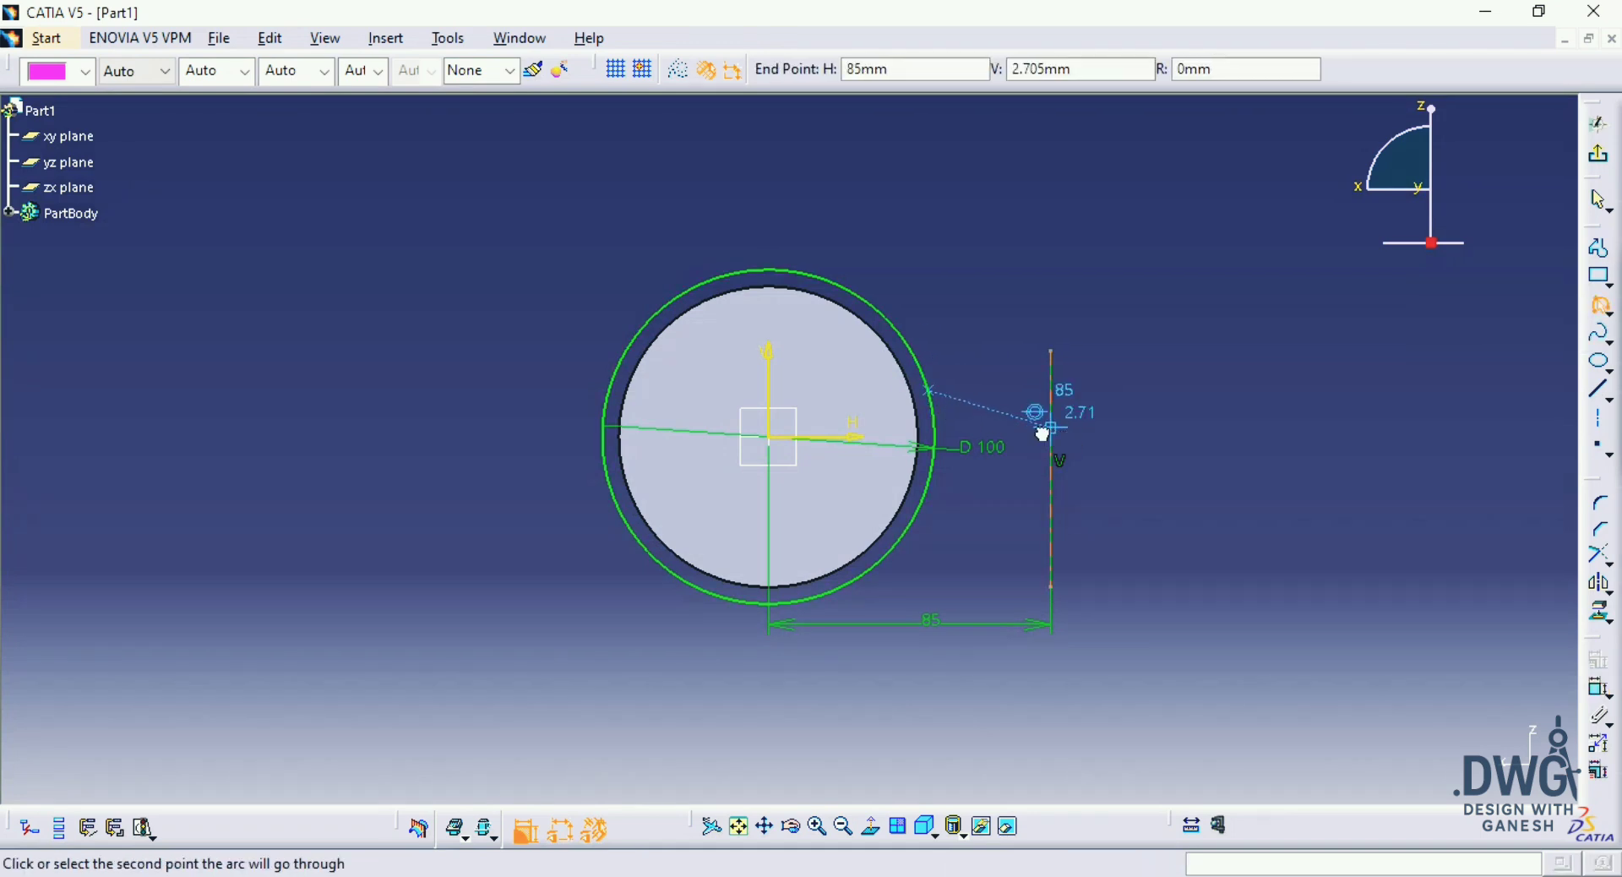
click(1048, 429)
click(1017, 400)
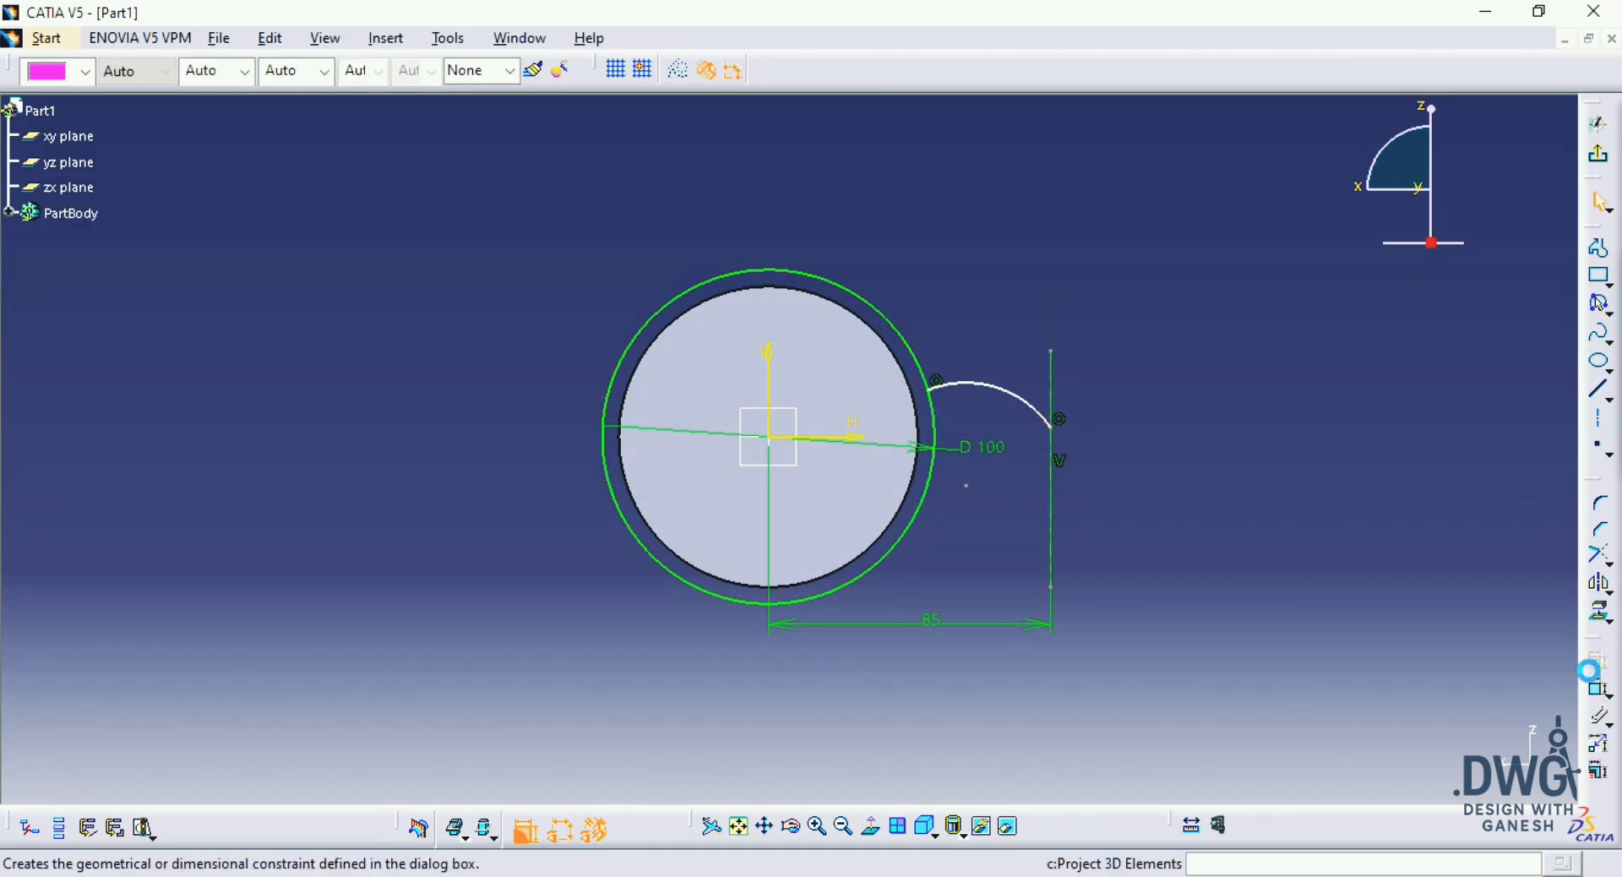
Step: Dimension the arc's radius and set it to 65 mm
click(1600, 689)
click(1031, 403)
click(1023, 331)
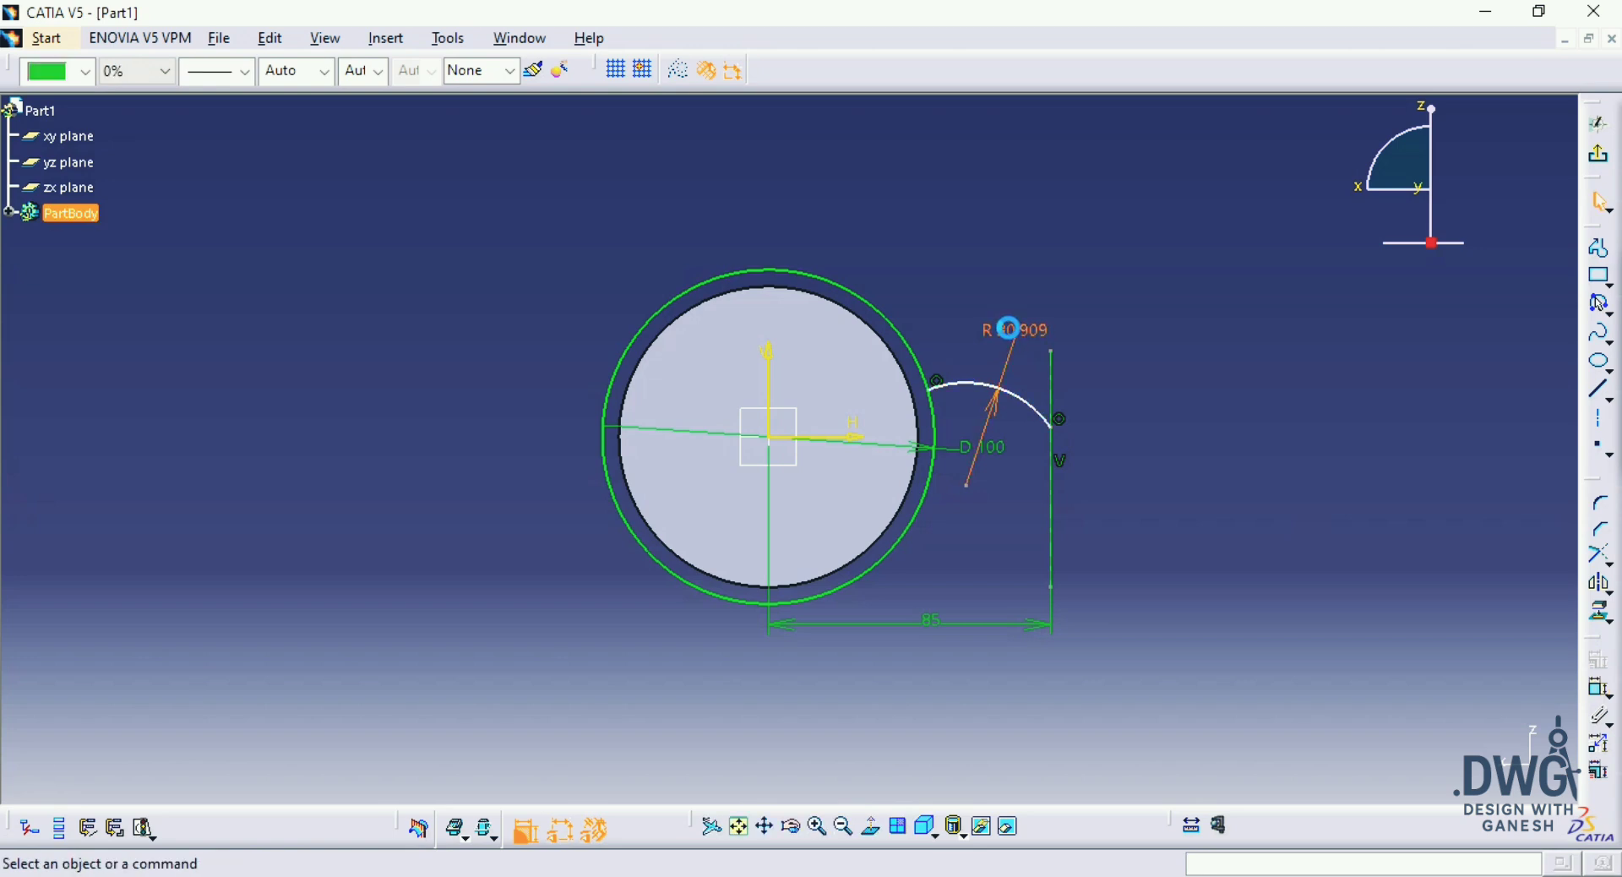
text(6)
text(5mm)
key(Return)
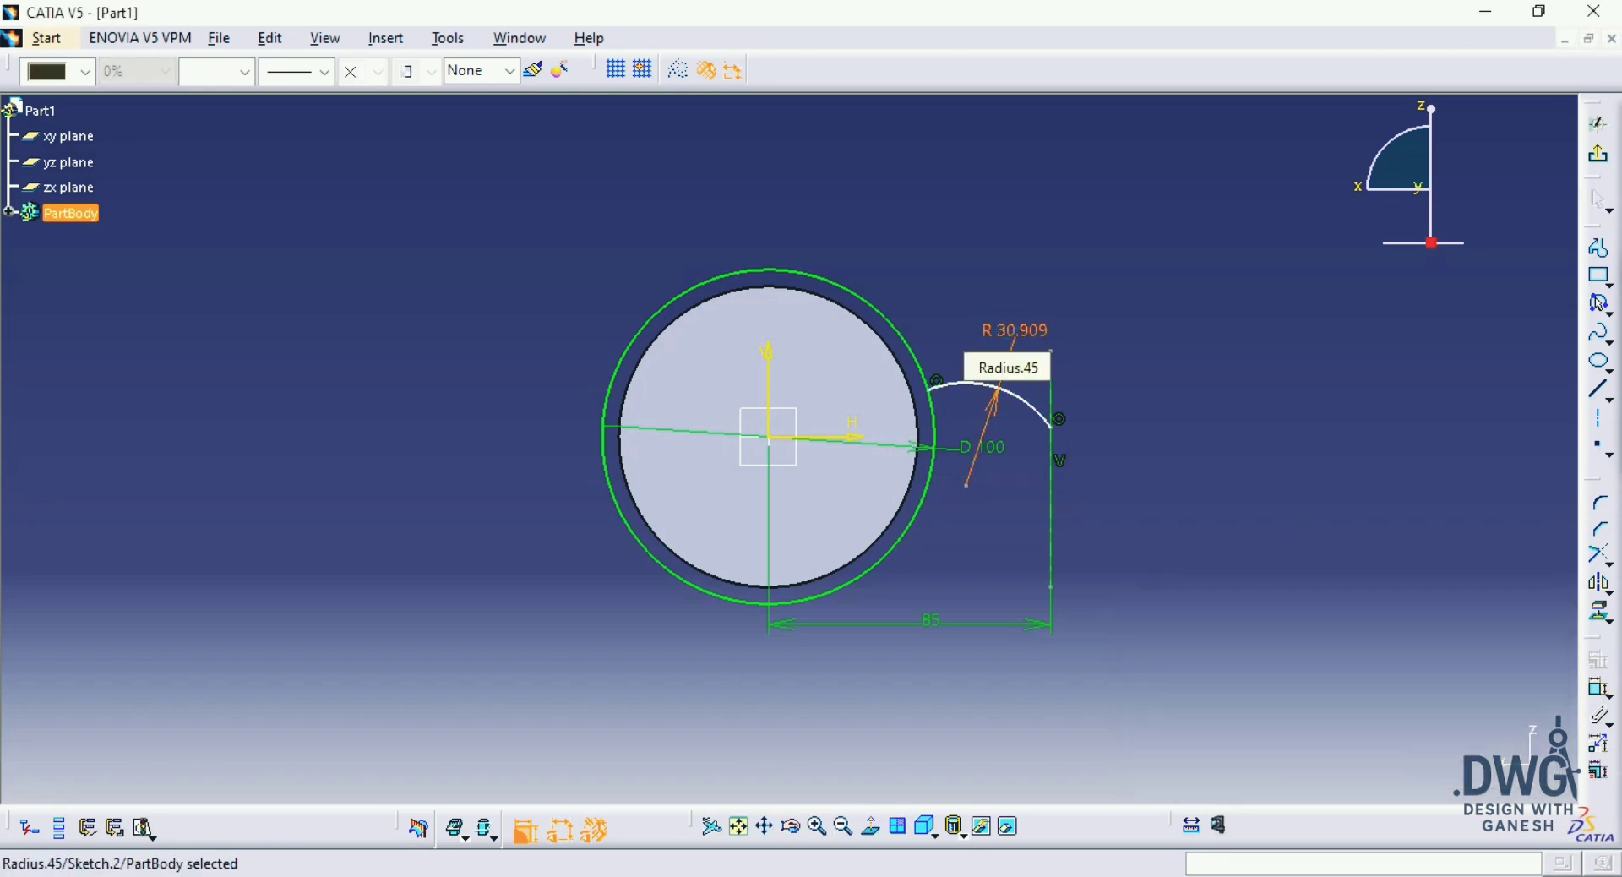
click(1021, 331)
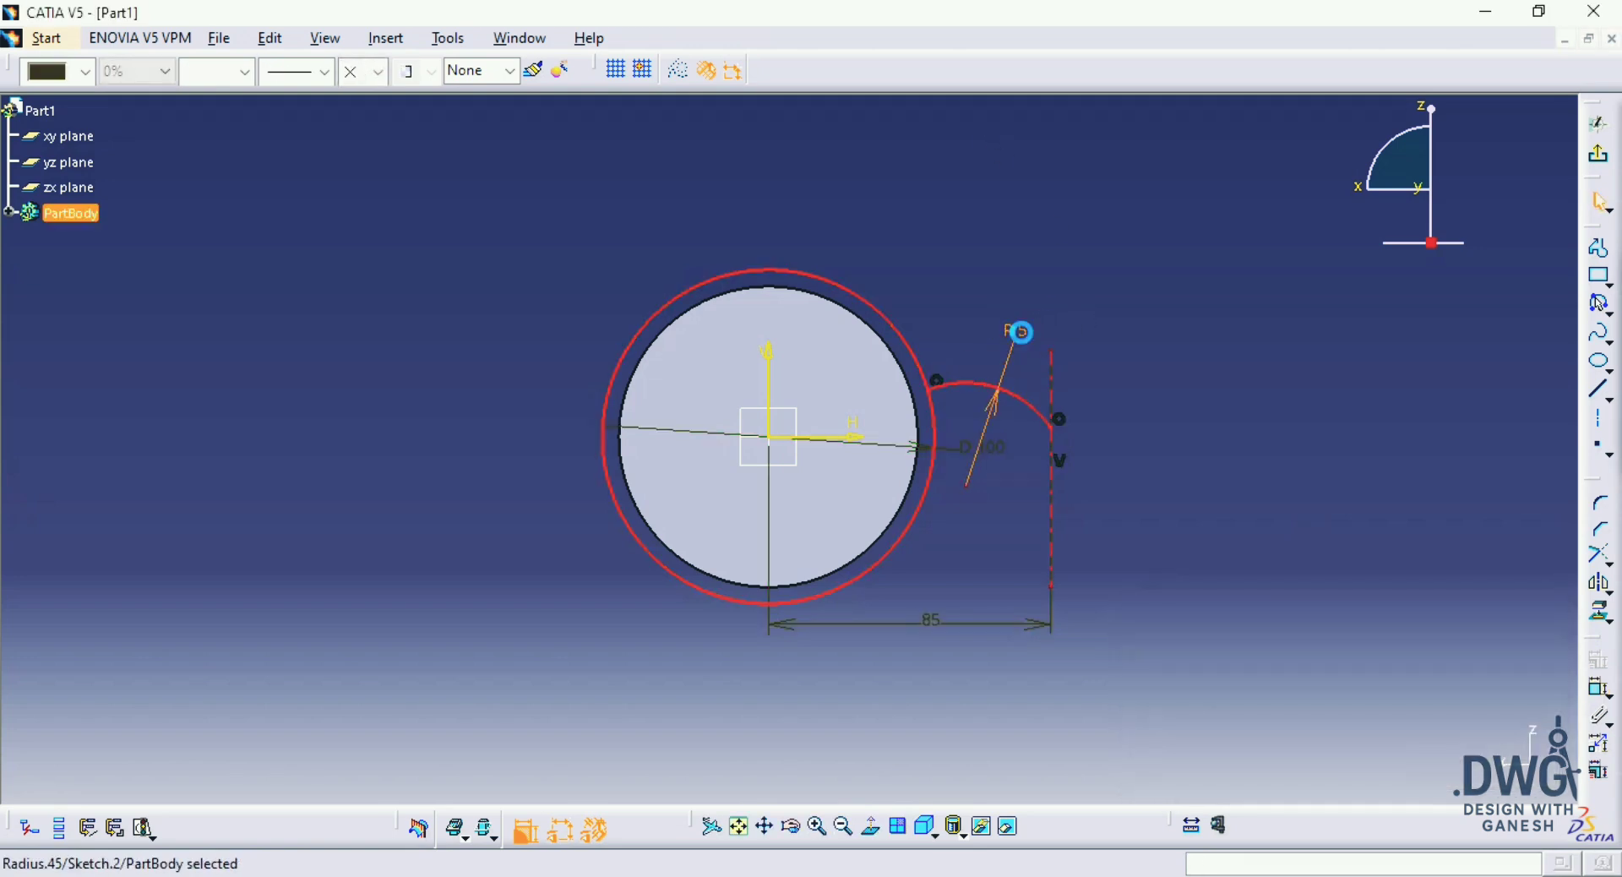
text(65)
key(Return)
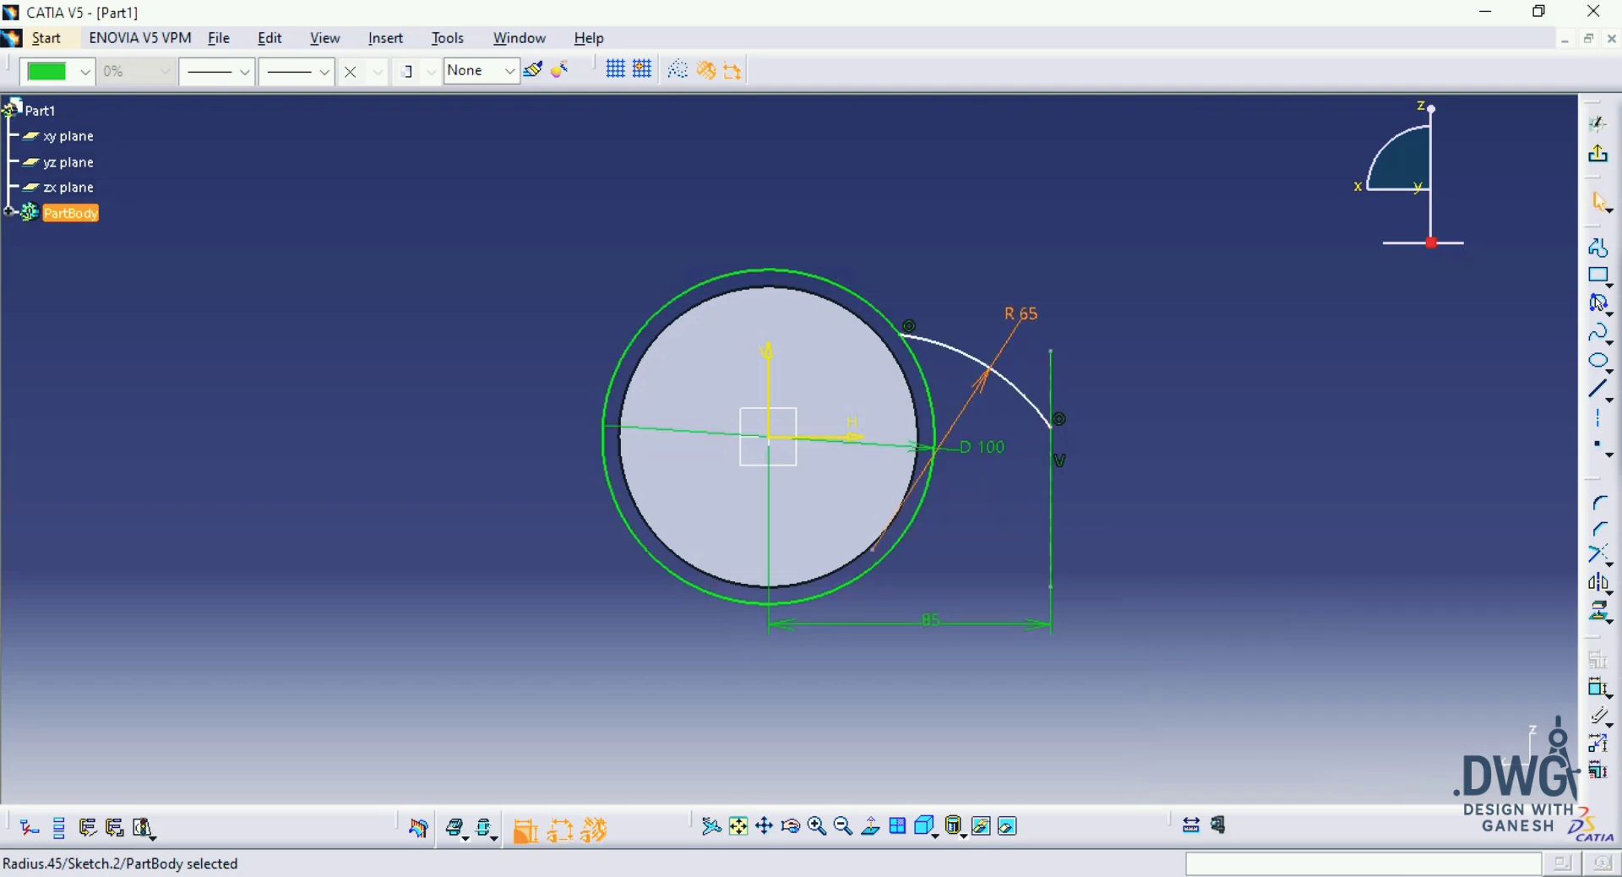
Step: Mirror the 65 mm radius arc about the sketch's horizontal axis to form the opposite tooth flank
middle_drag(1204, 338, 894, 342)
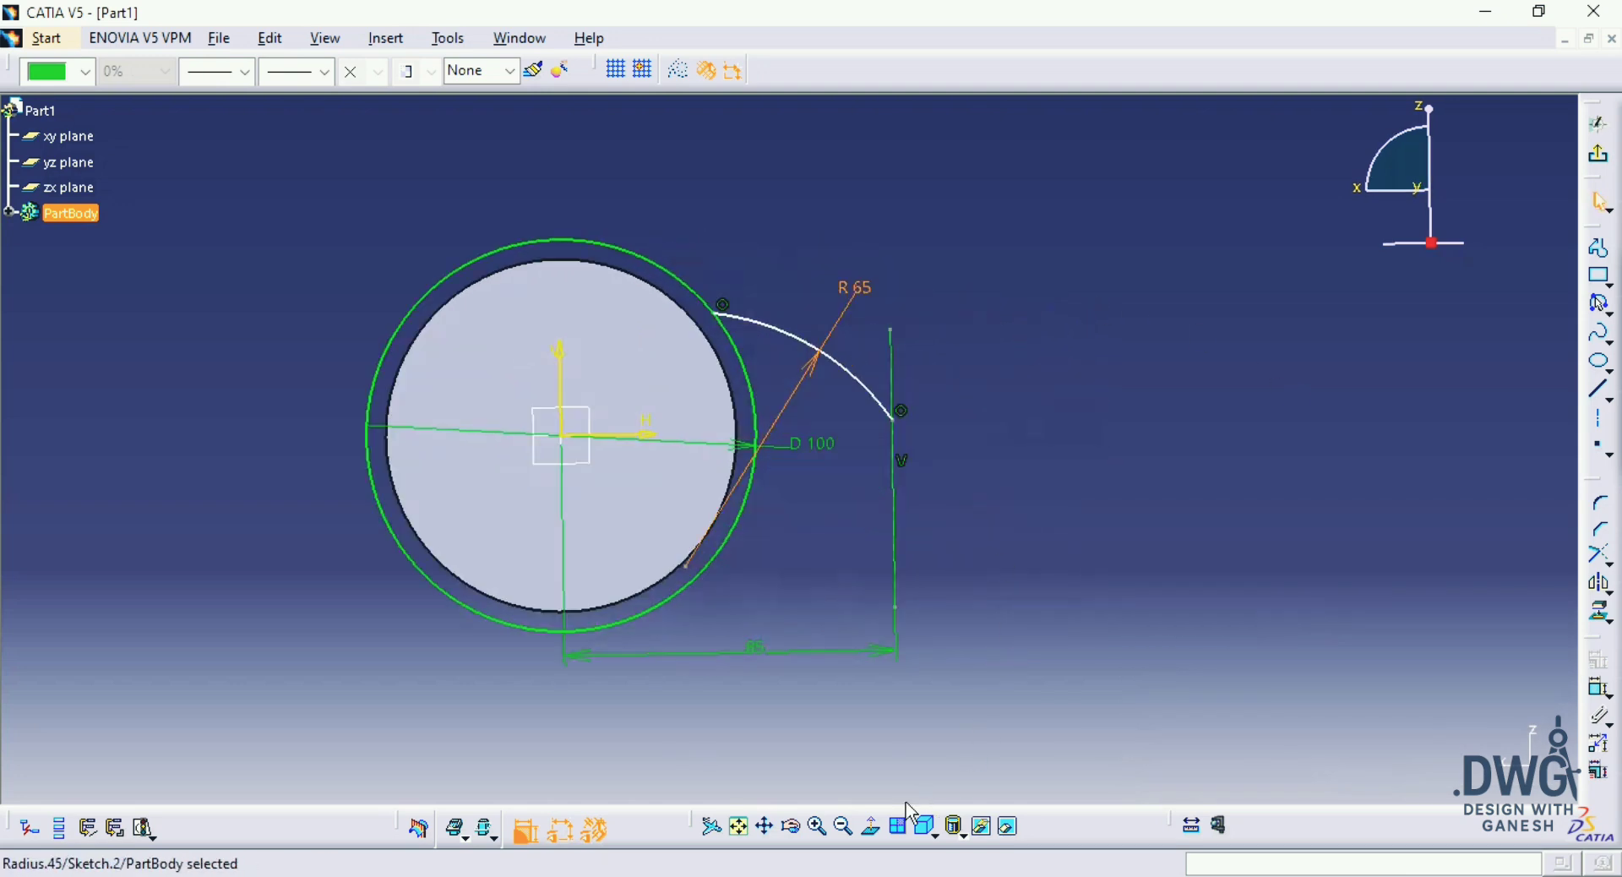
click(1111, 409)
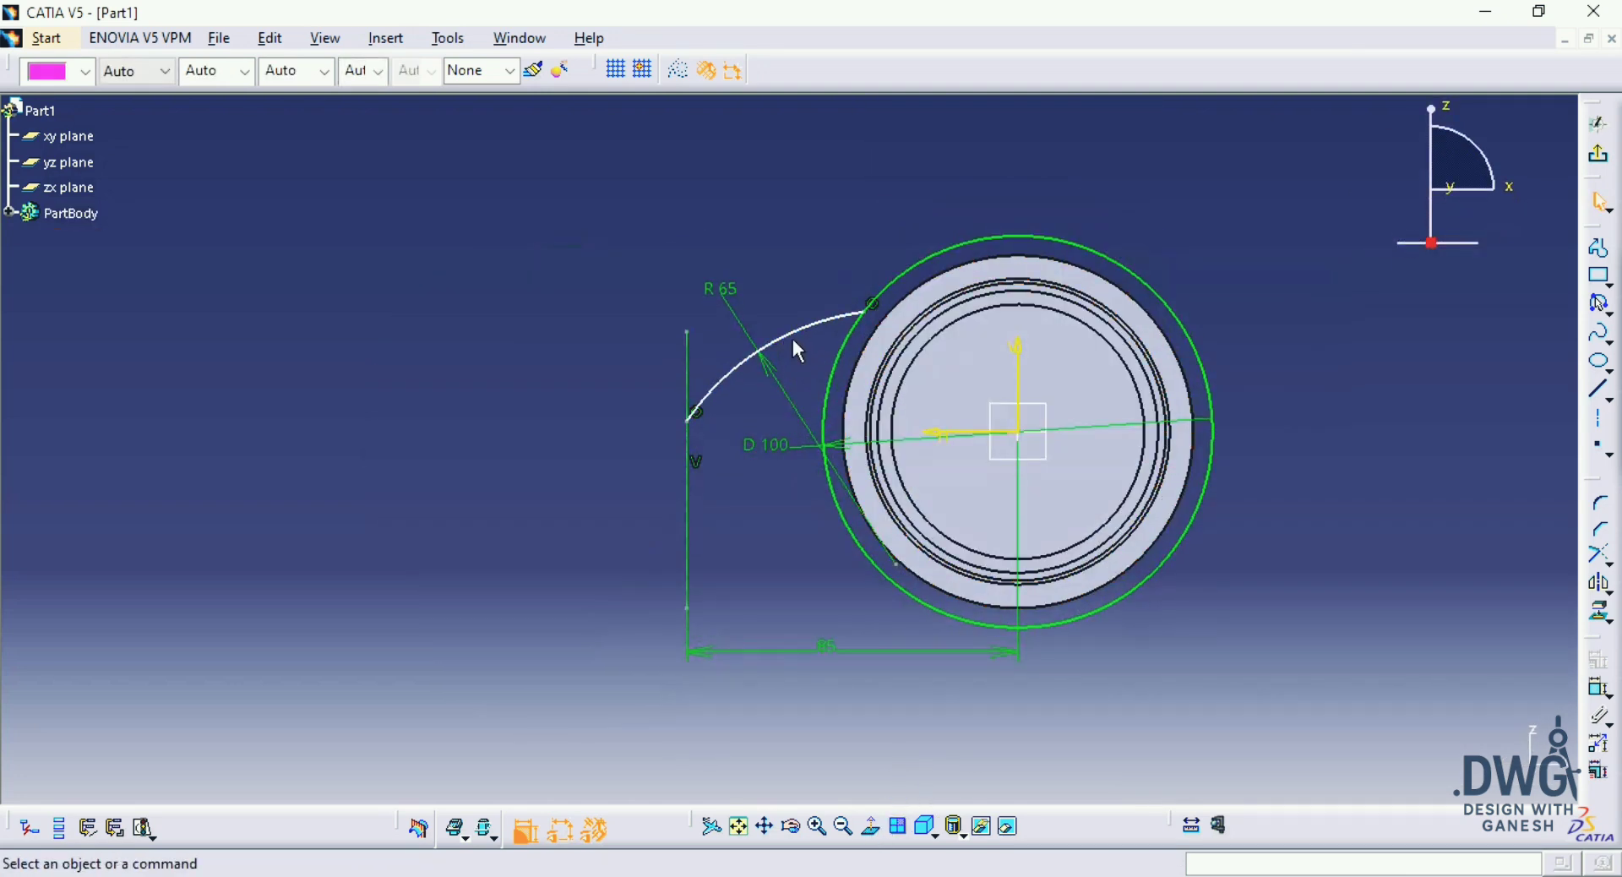
click(799, 335)
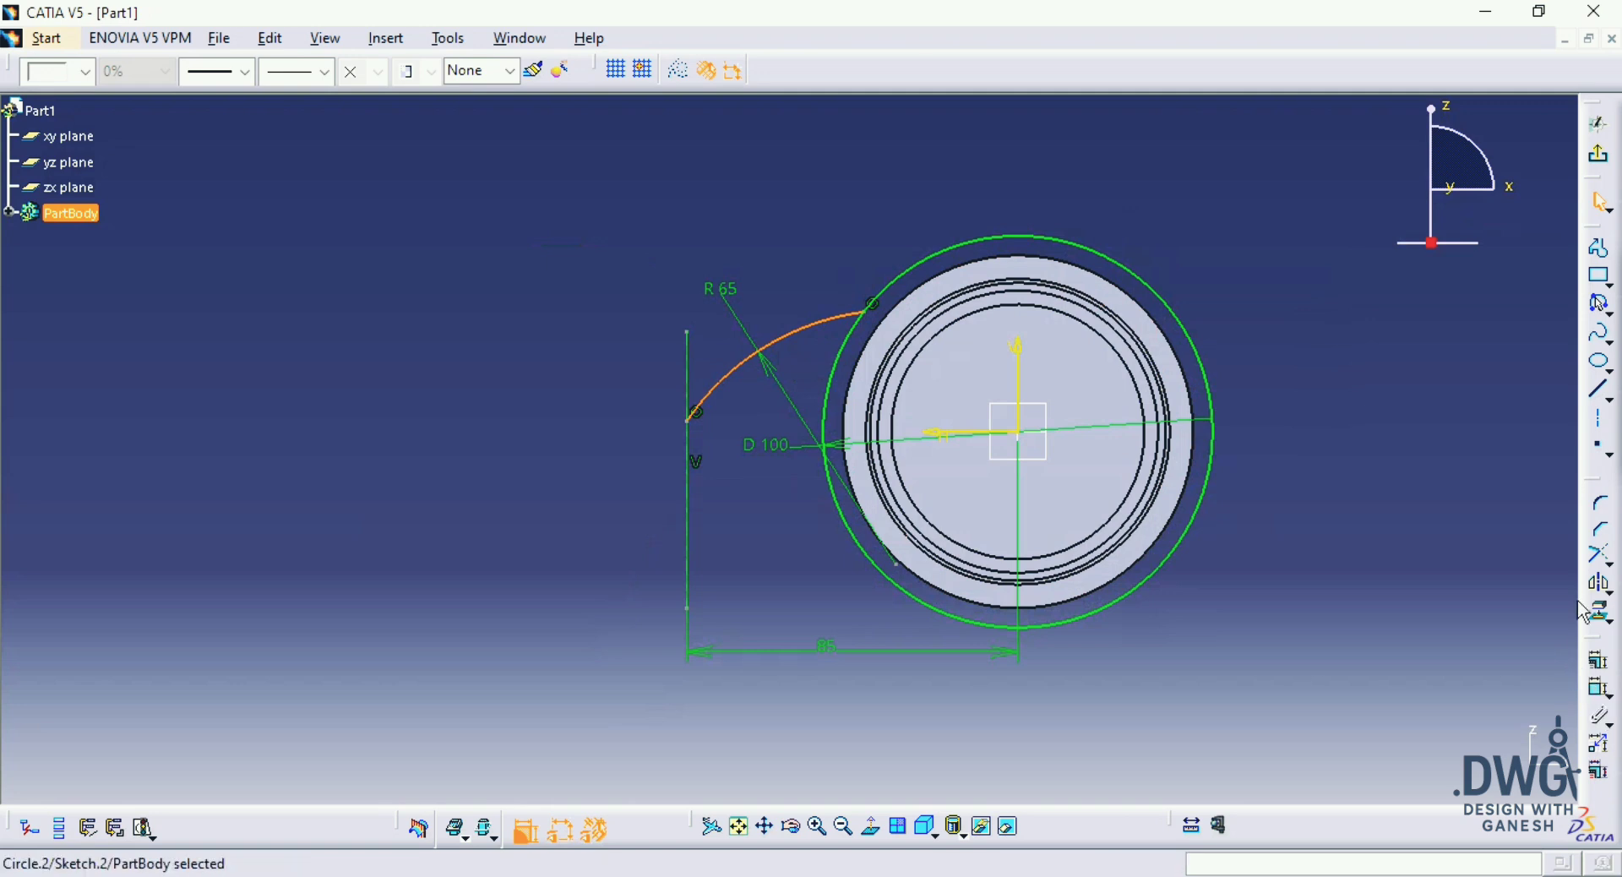
click(1602, 585)
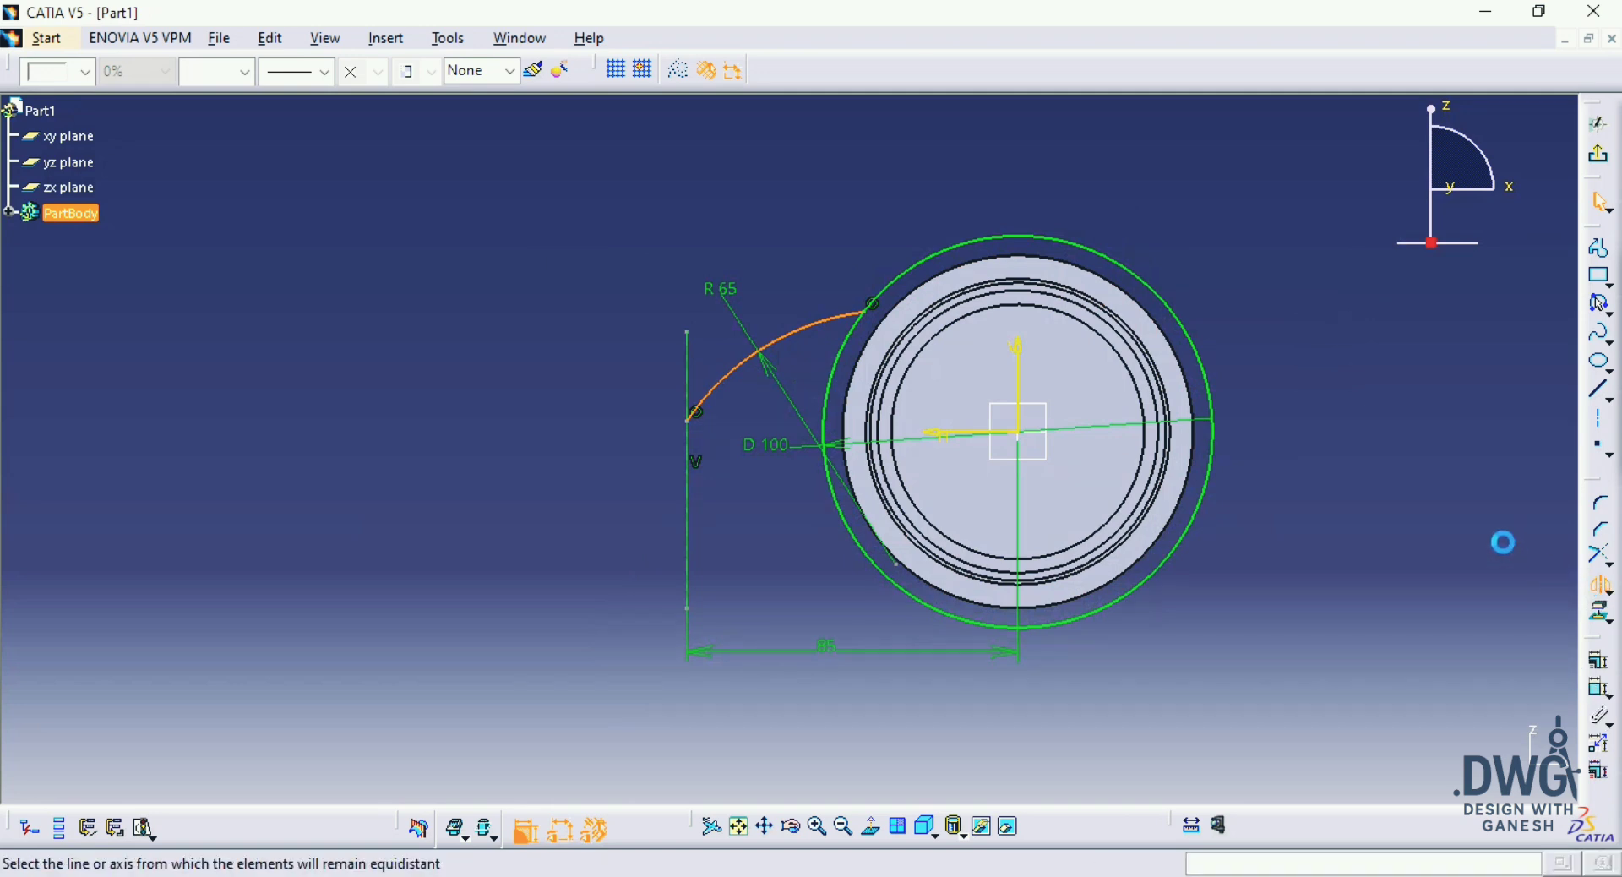
click(976, 435)
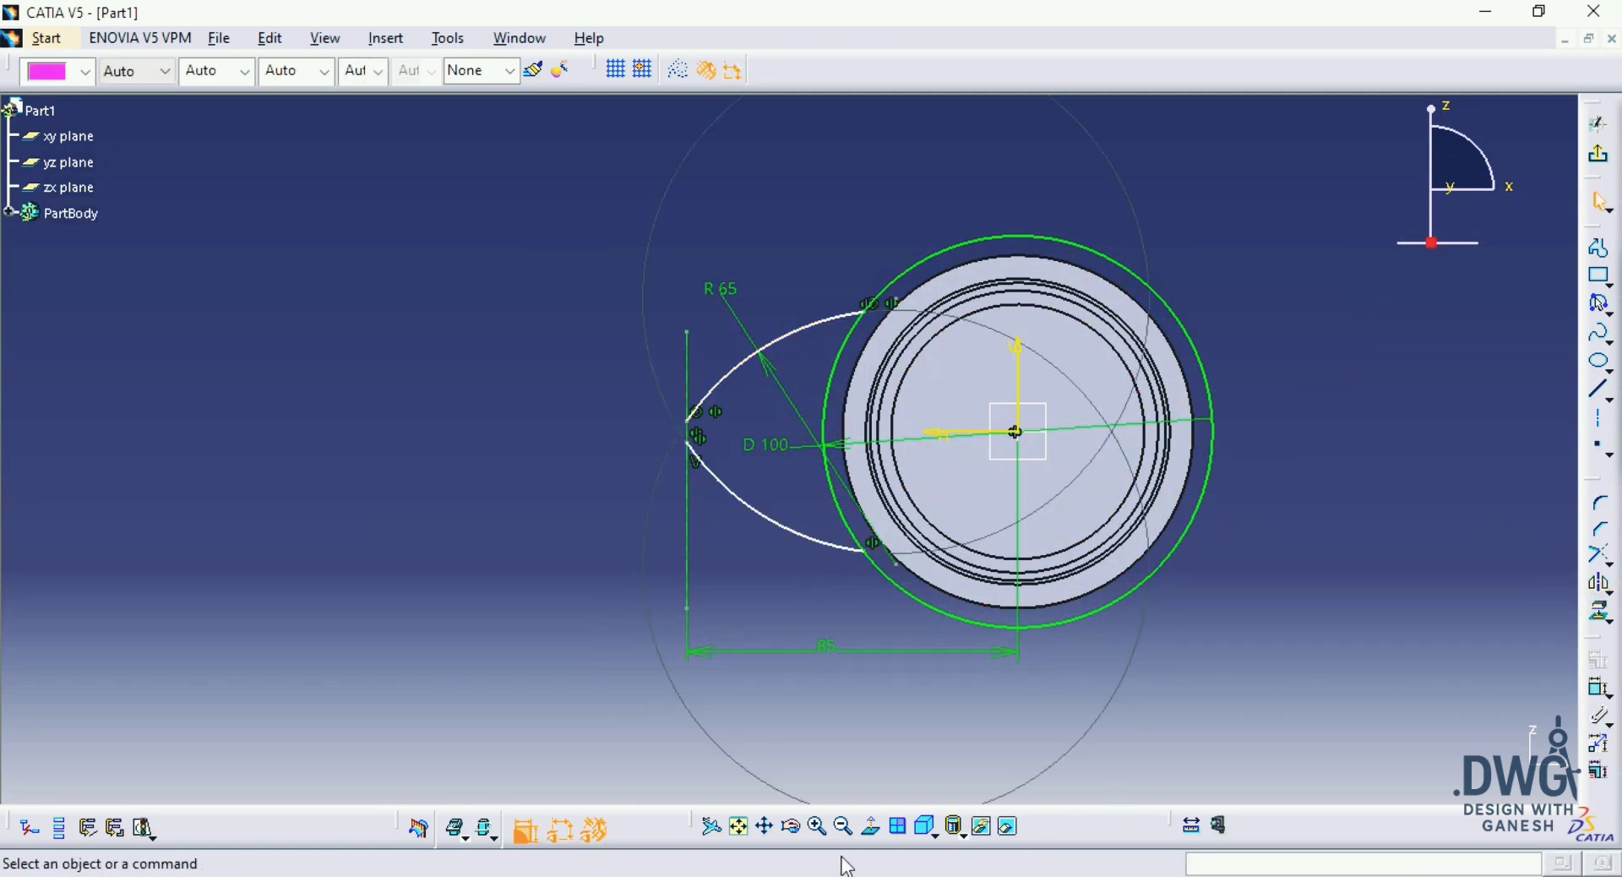
click(871, 827)
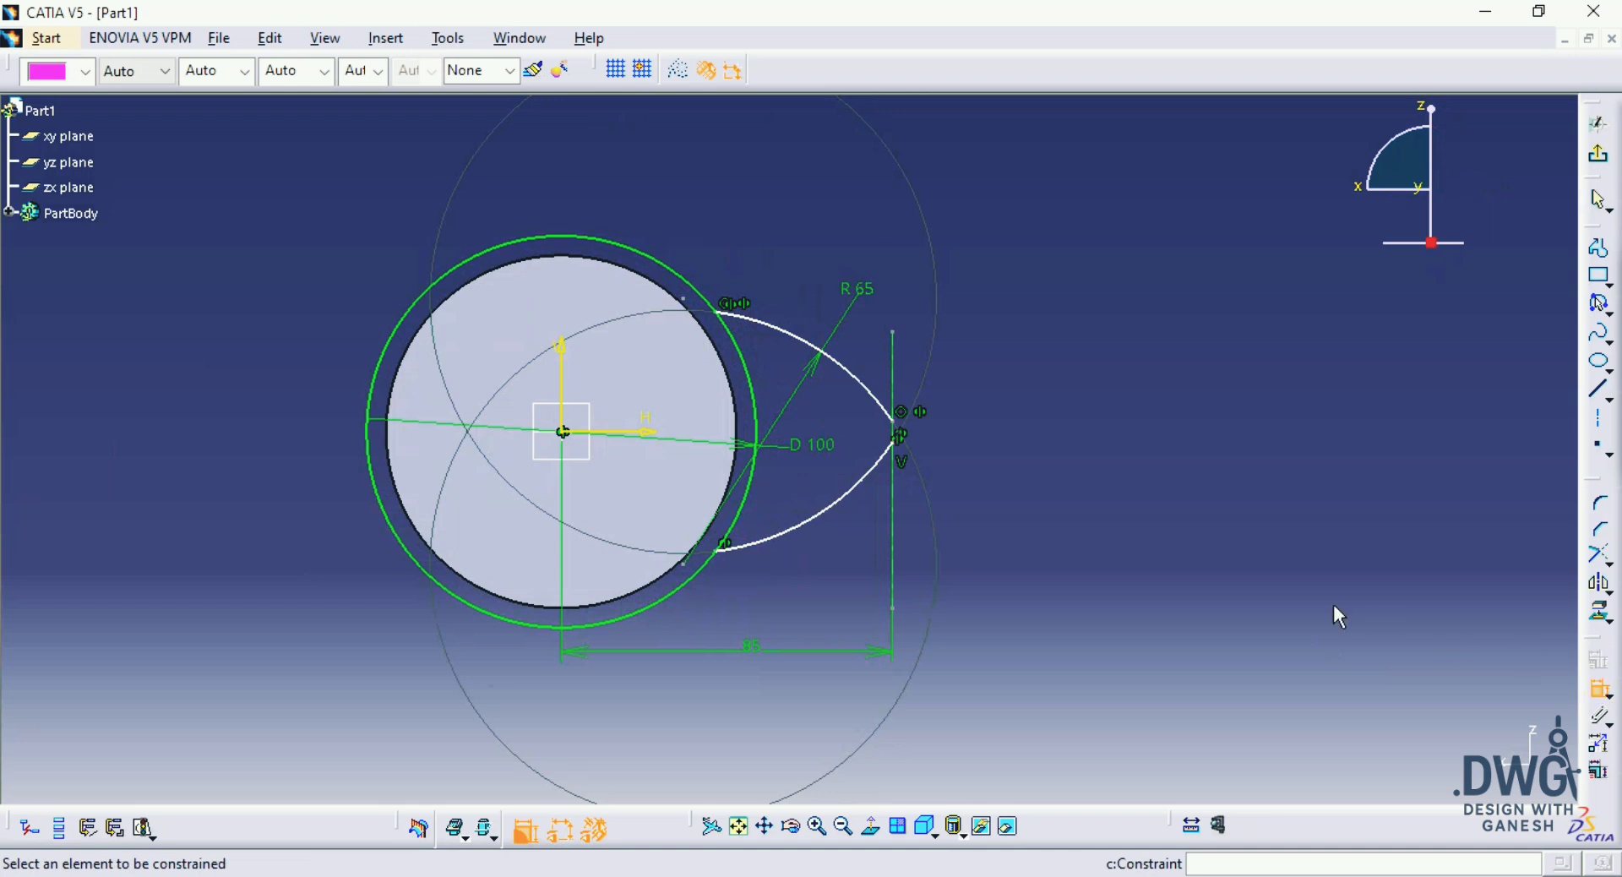
Step: Dimension the gap between the arcs' outer ends, then dimension the distance between their ends on the circle and set it to 40 mm
ctrl+middle_drag(1179, 528, 1086, 404)
middle_drag(1077, 402, 942, 409)
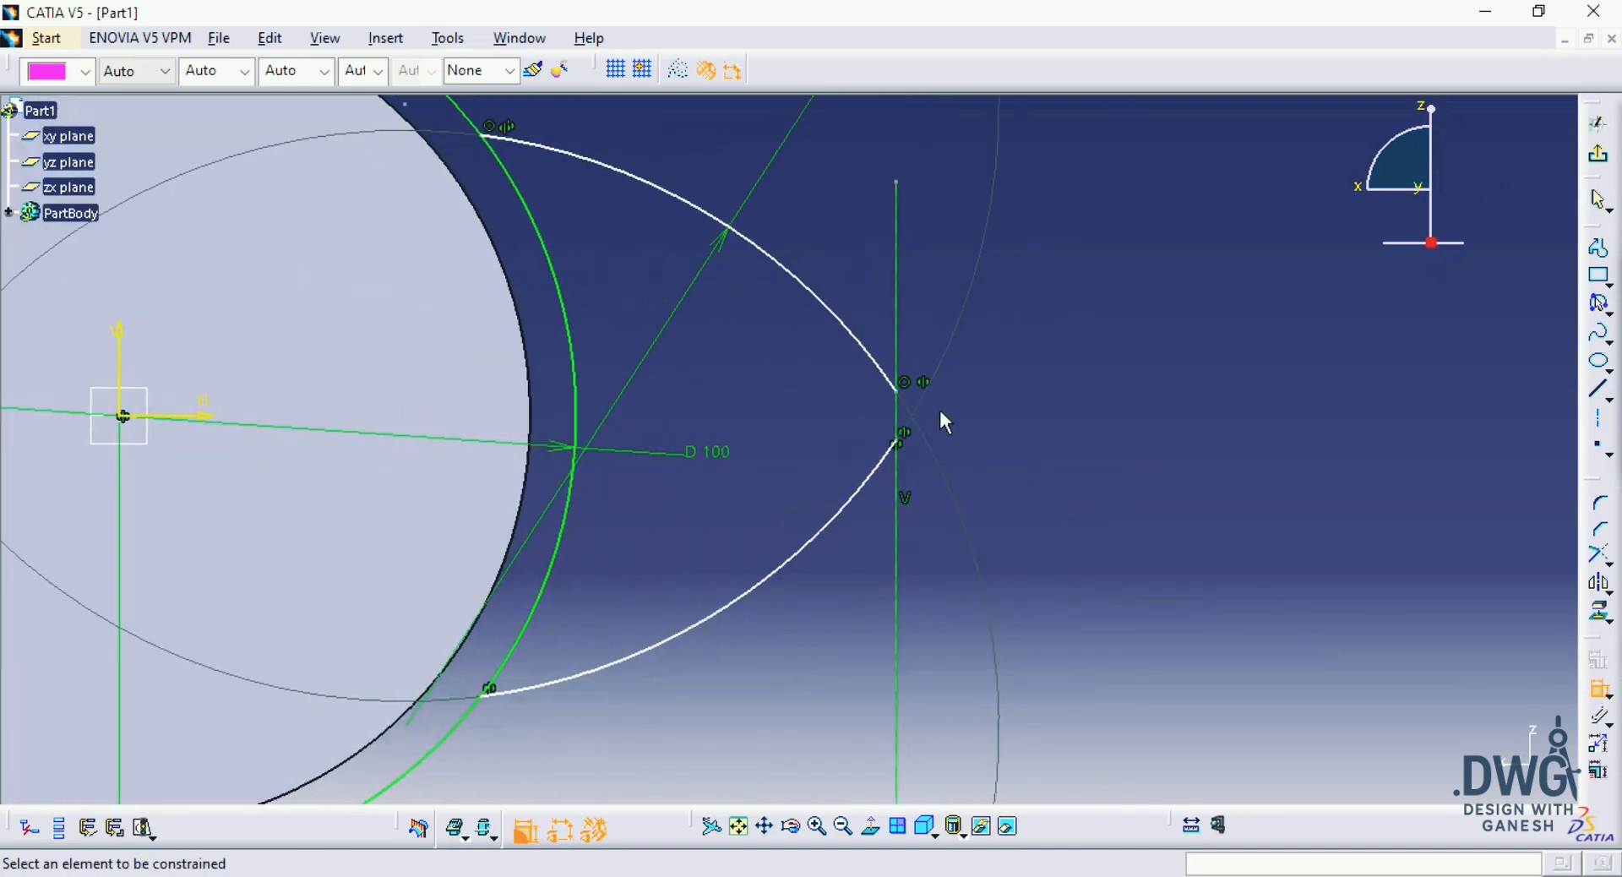
click(899, 391)
click(1084, 418)
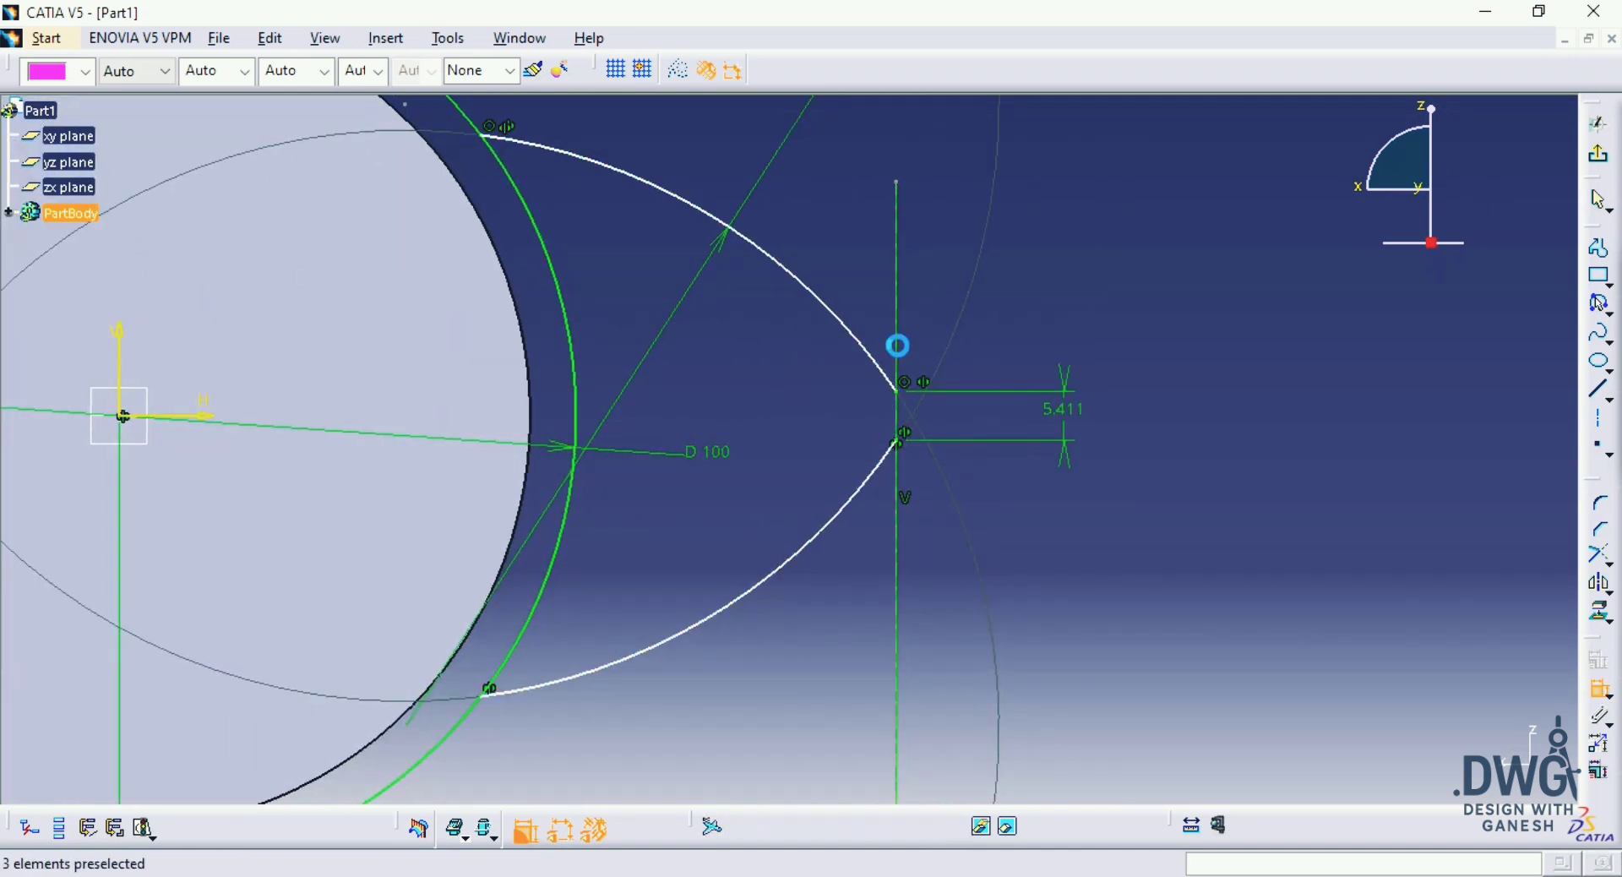
click(490, 698)
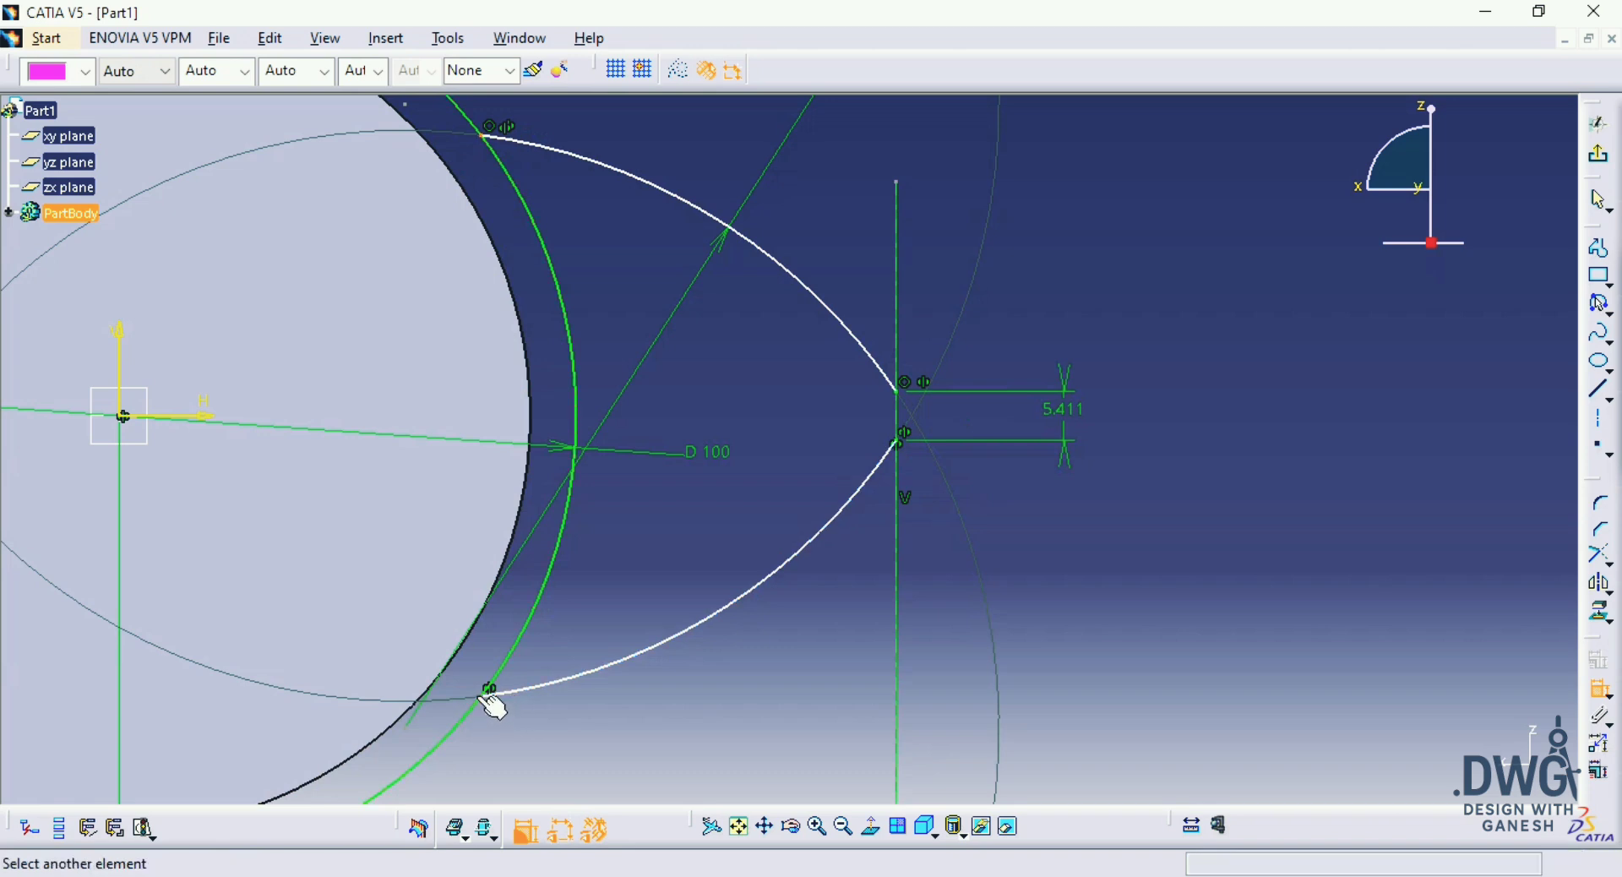
click(1214, 447)
double_click(1214, 447)
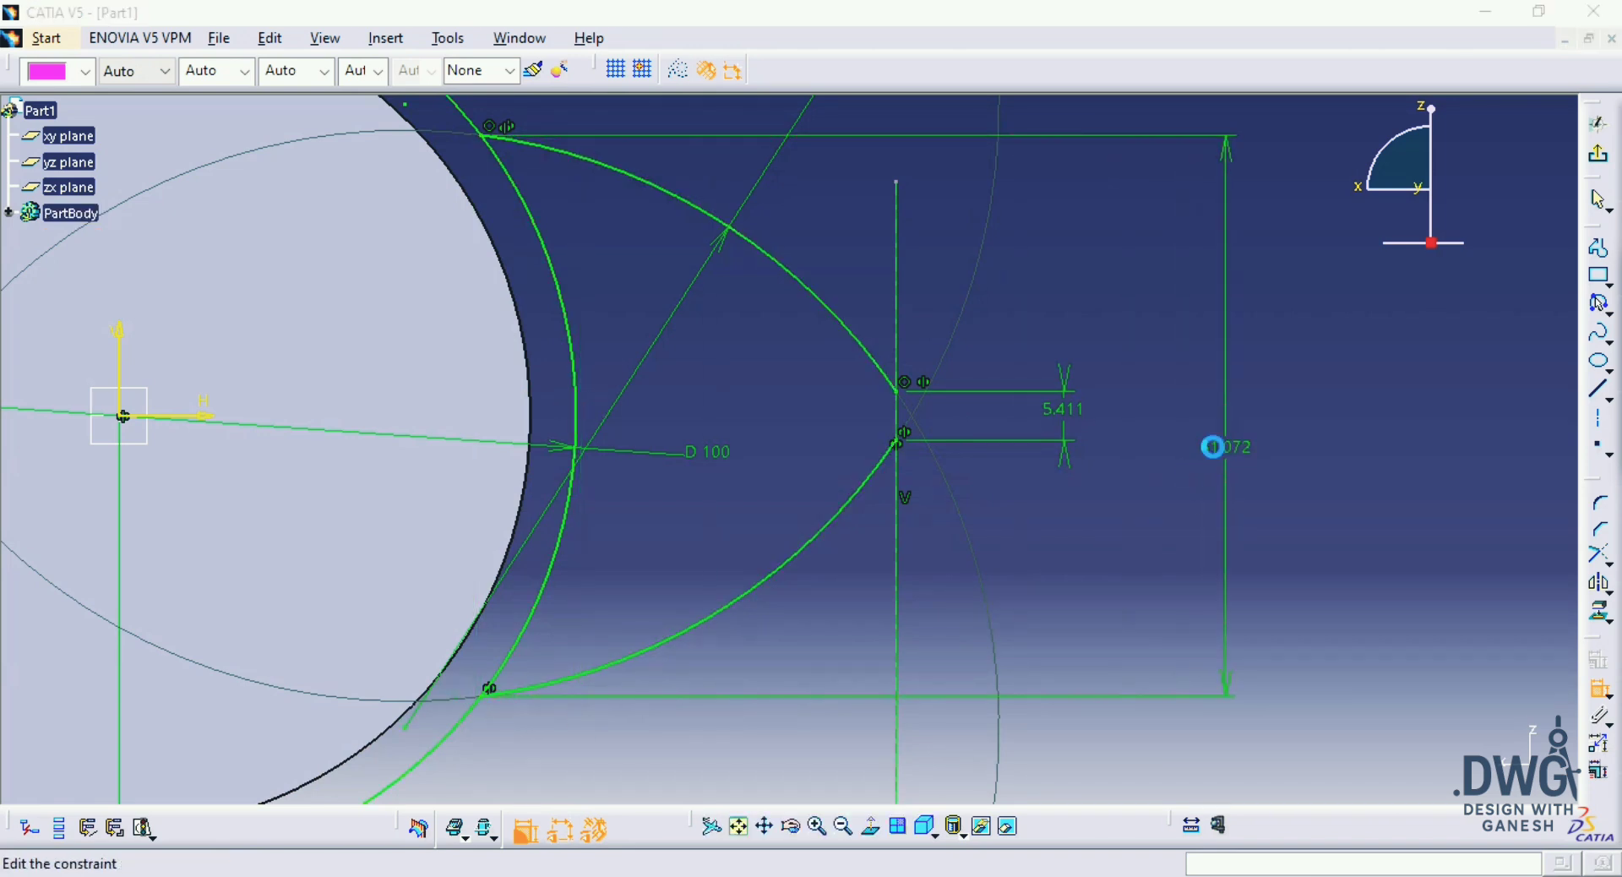
text(40mm)
key(Return)
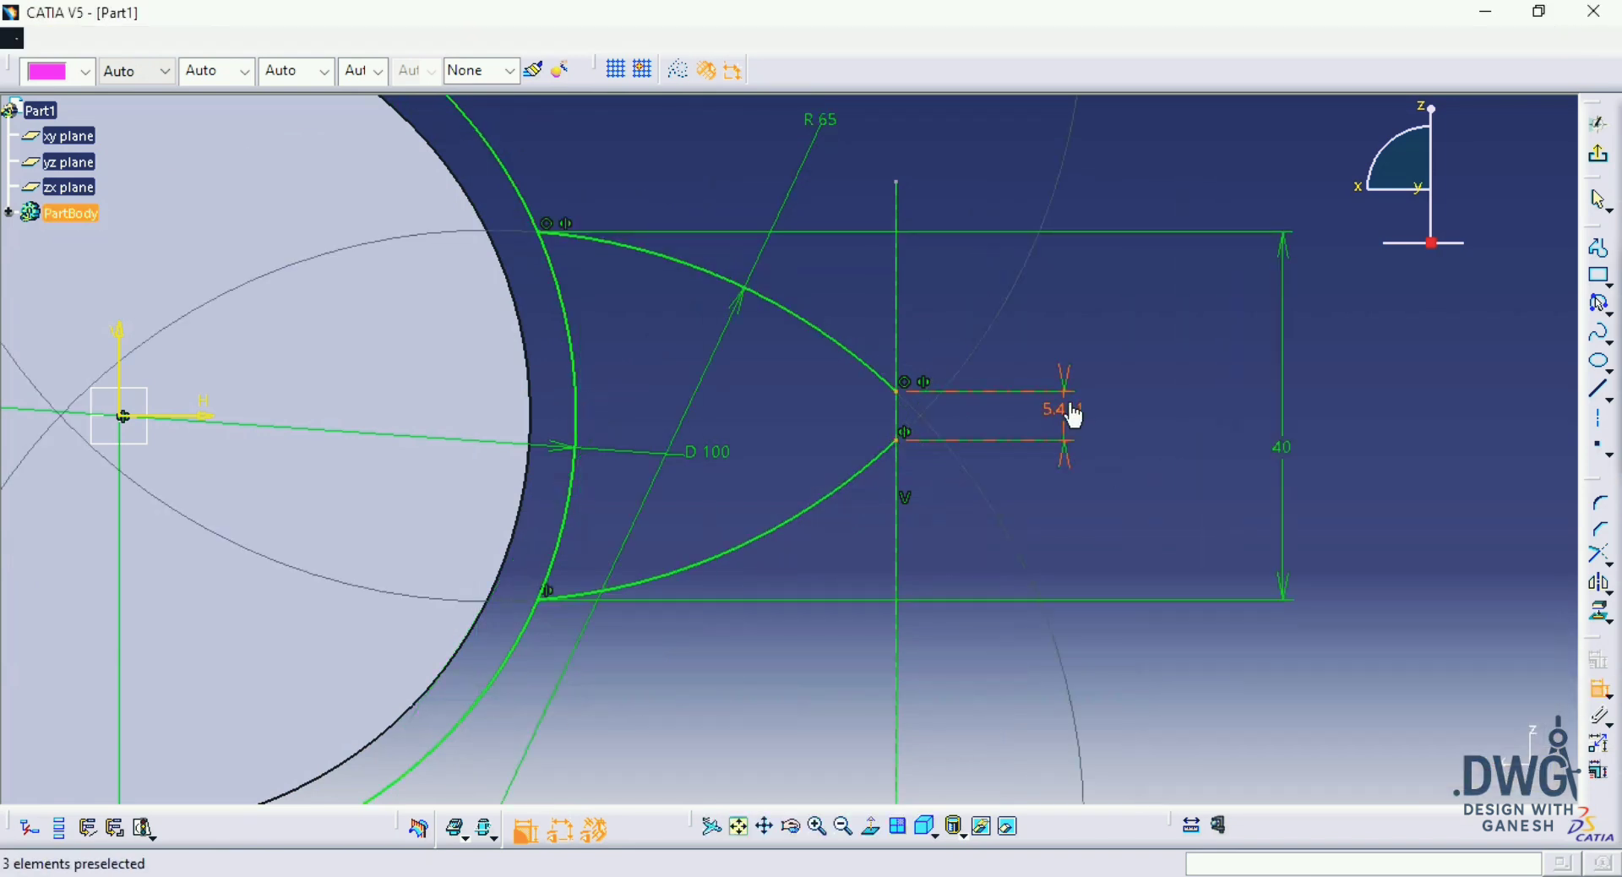
Step: Check the drawing and set the distance between the two arcs' outer ends to 15 mm
key(alt+Tab)
key(alt+Tab)
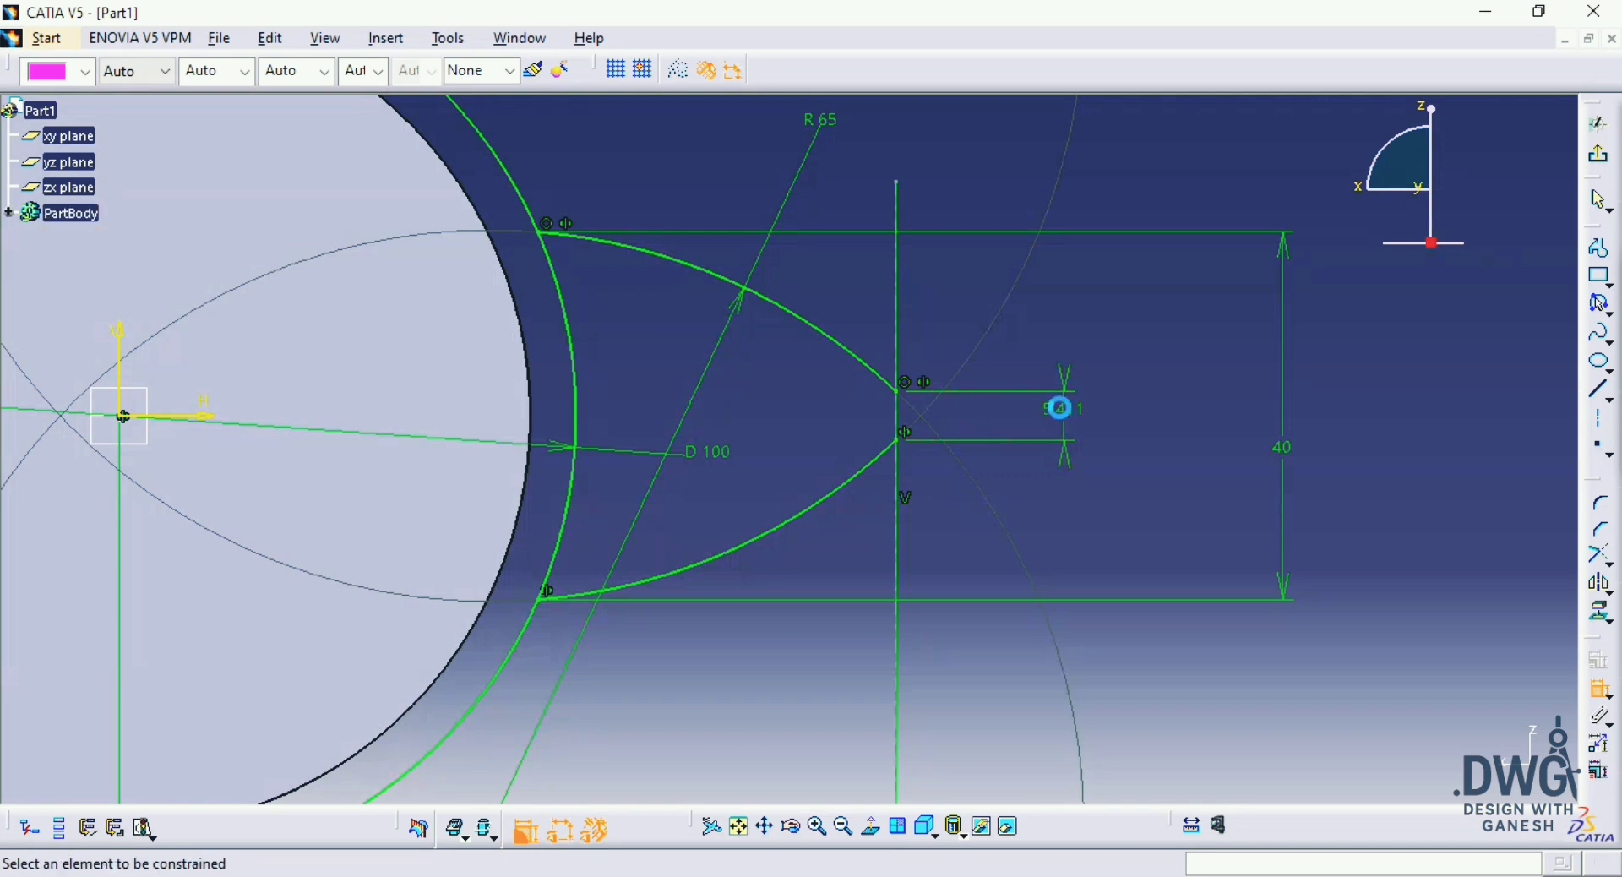
double_click(1058, 407)
text(15mm)
key(Return)
Step: Close the tooth tip with a 15 mm vertical line joining the outer ends of the two arcs
middle_drag(1122, 466, 1198, 529)
click(1599, 390)
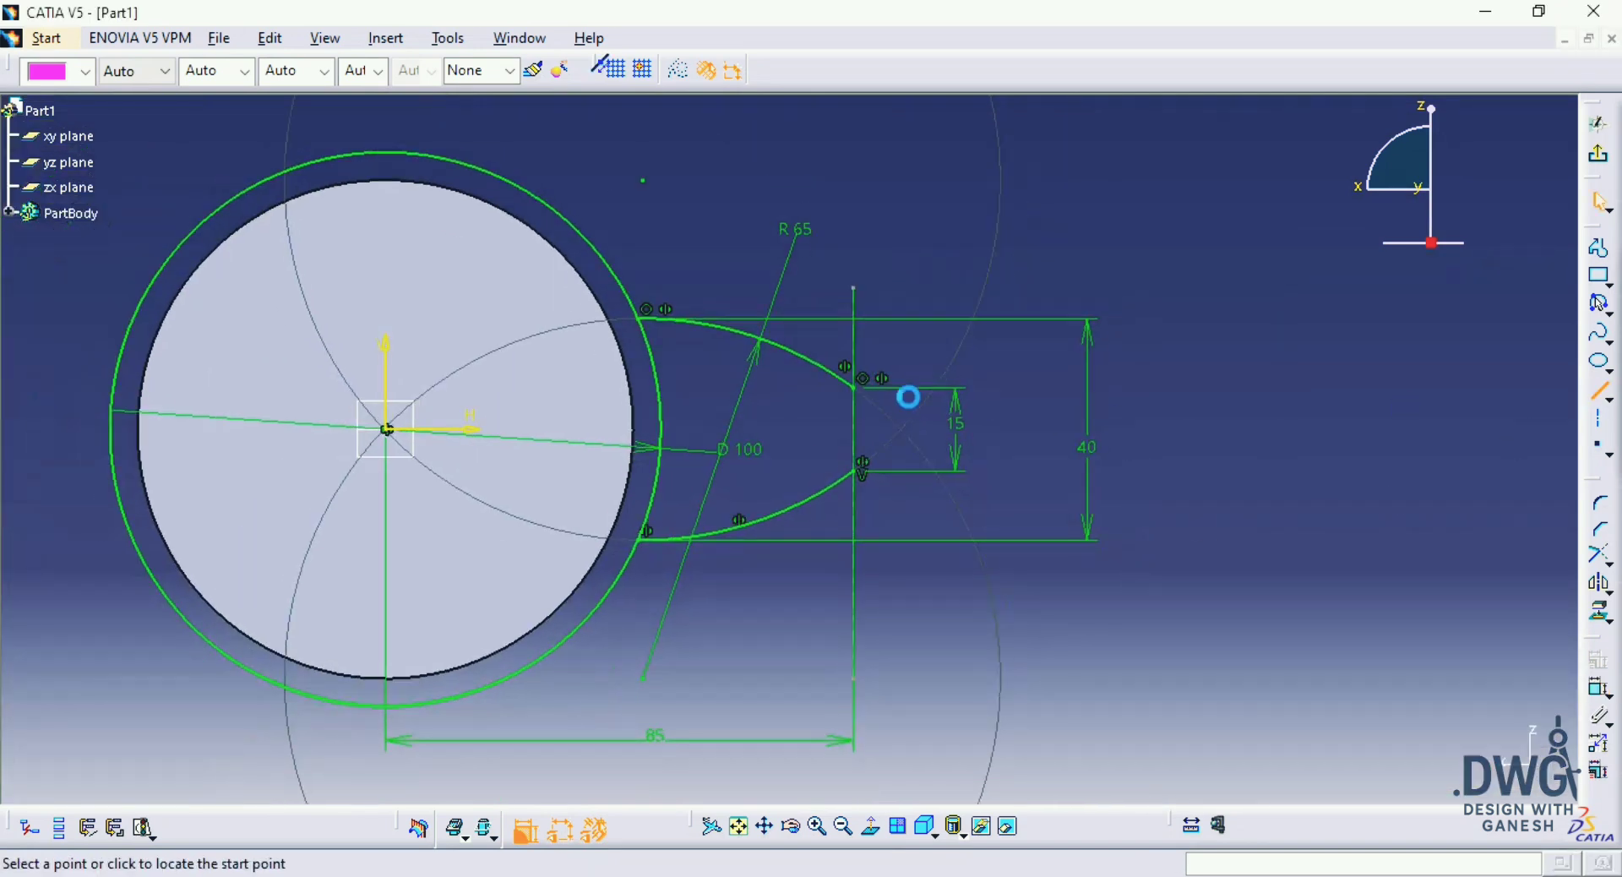
click(853, 388)
click(855, 471)
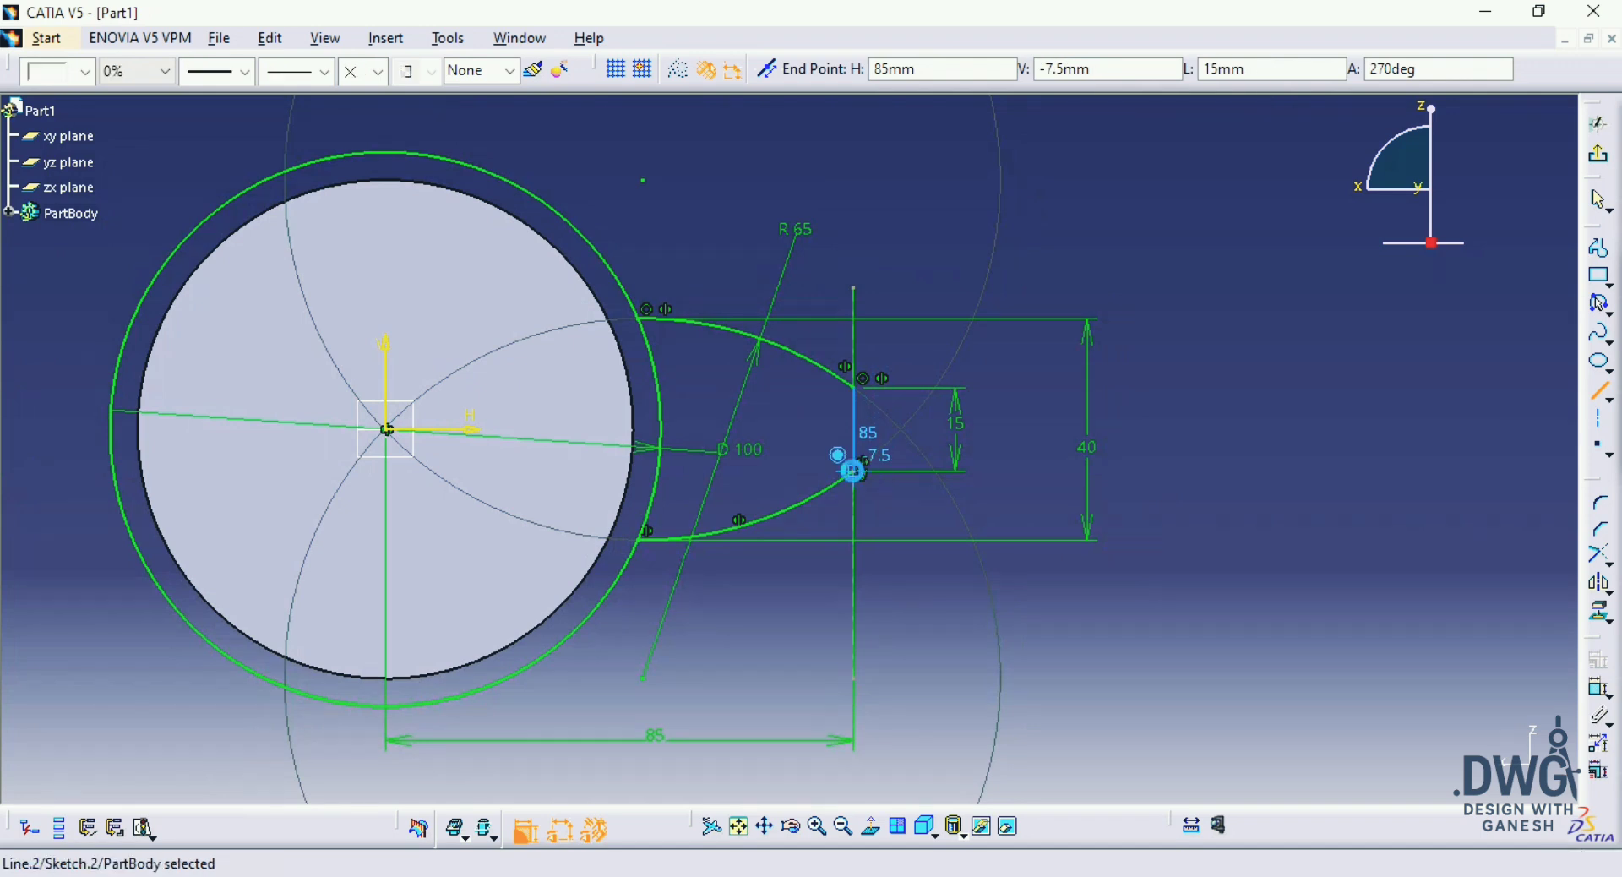
middle_drag(1096, 479, 1268, 484)
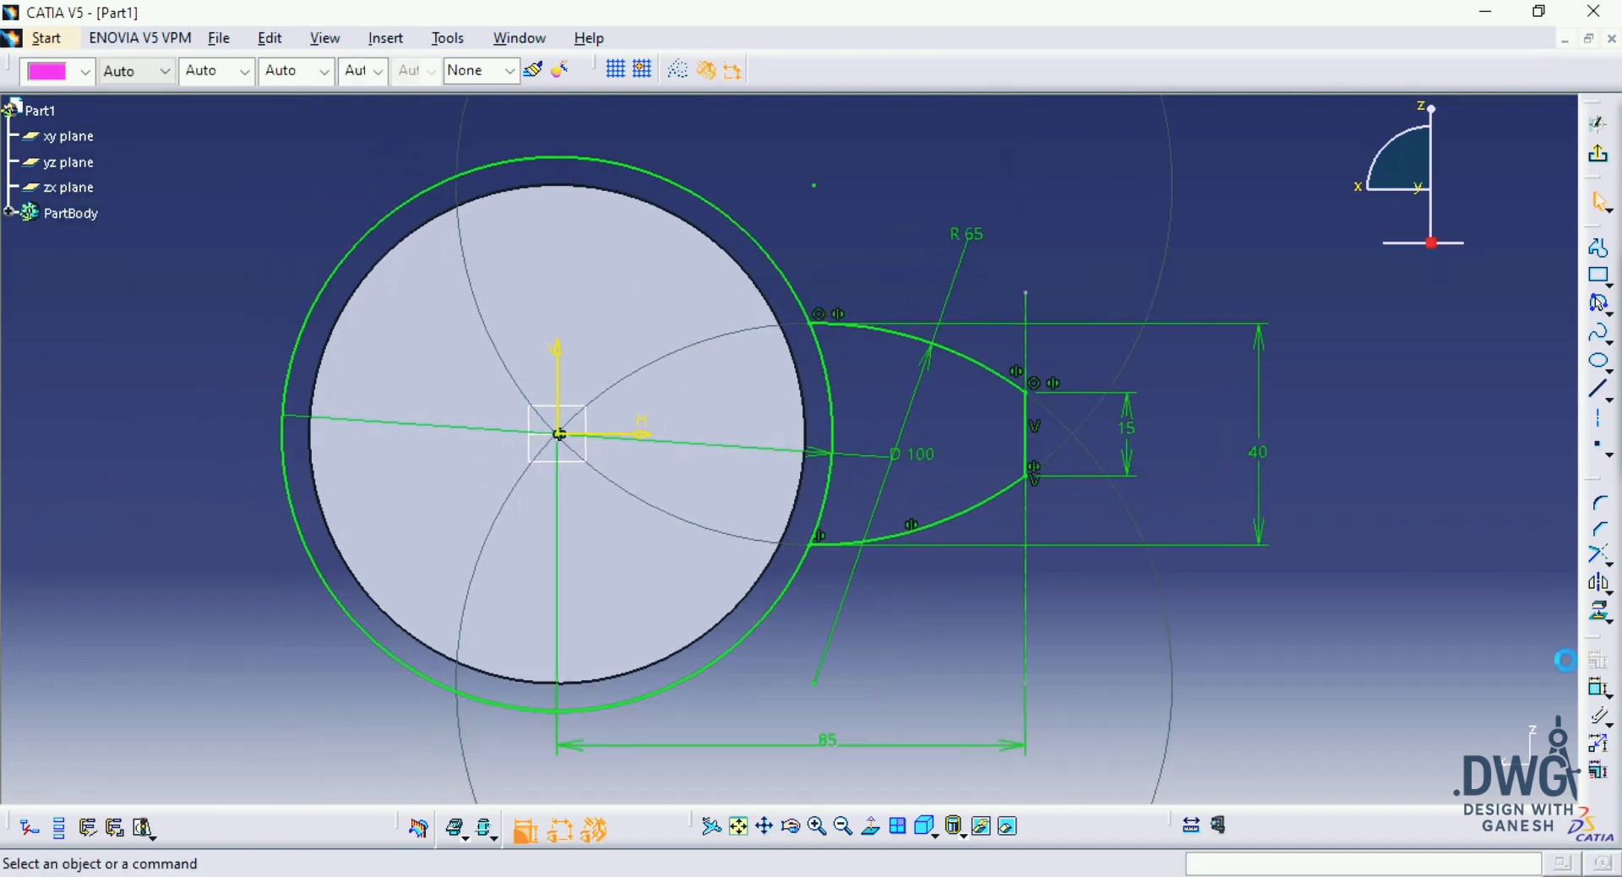
Step: Trim away the portion of the 100 mm circle between the two tooth flanks
click(1605, 563)
click(1555, 581)
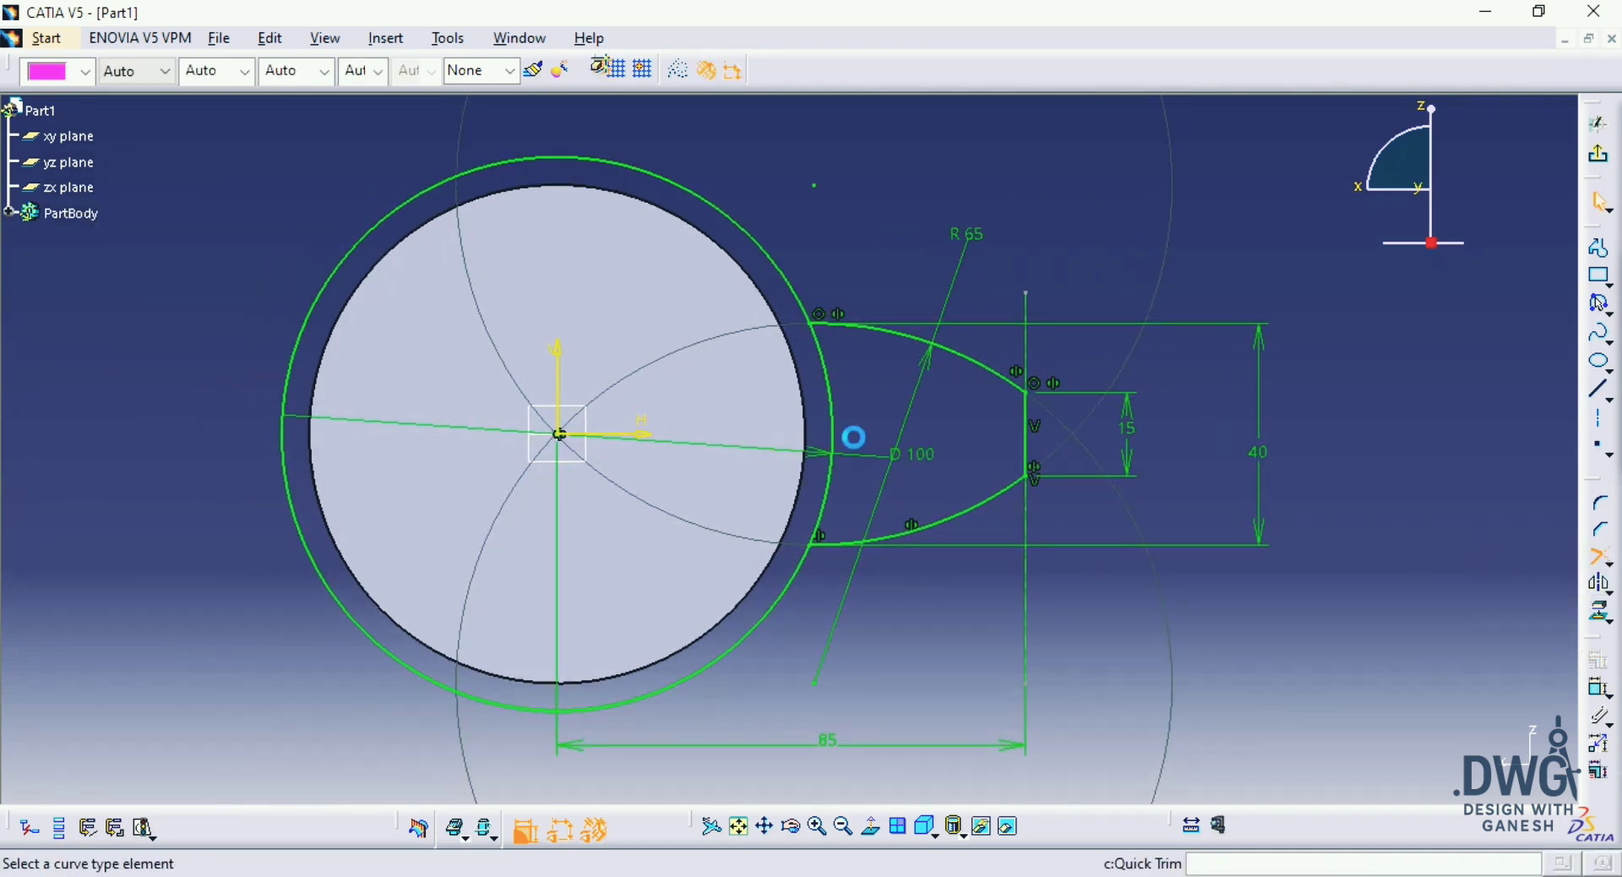
click(847, 439)
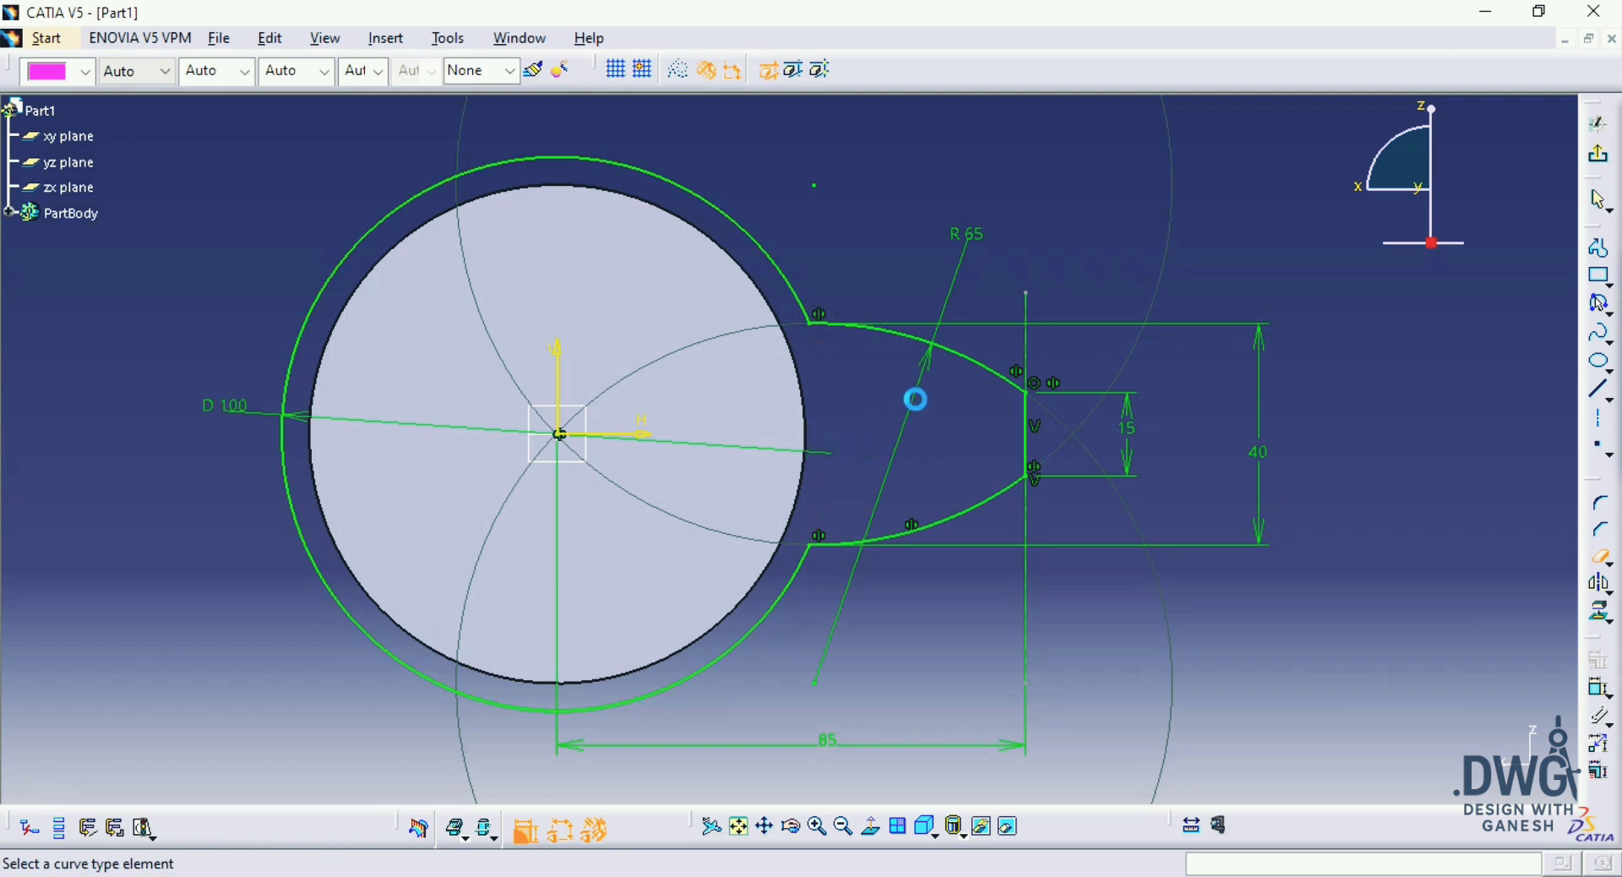
Step: Rotate the tooth's tip line and two flank arcs about the origin in duplicate mode, with 4 instances at an angle of 360/5
ctrl+click(1025, 424)
ctrl+click(975, 505)
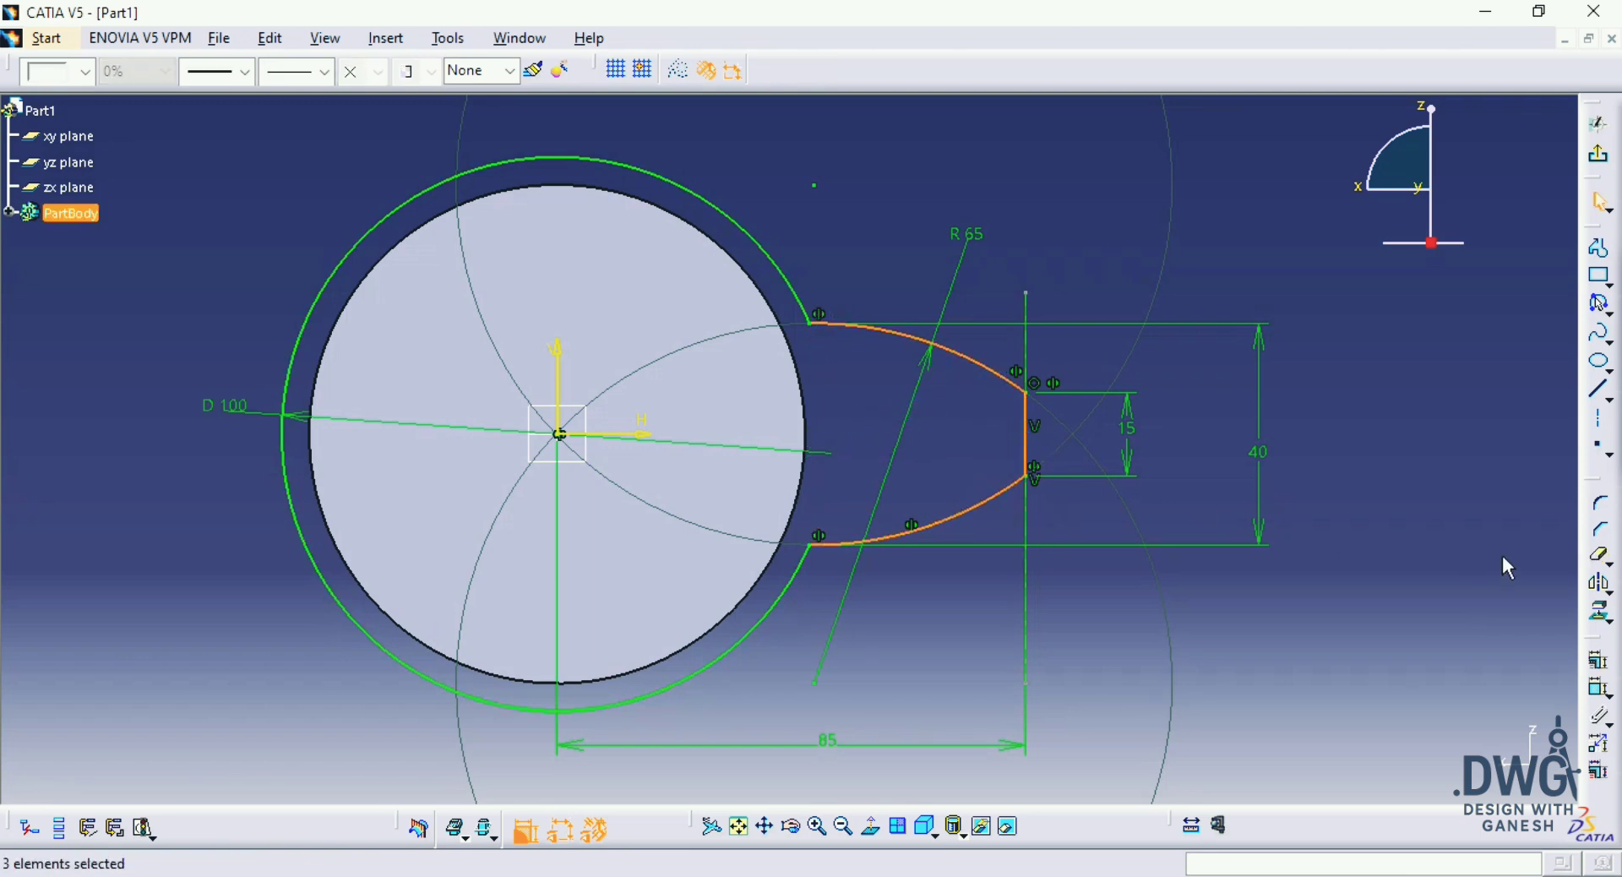
click(1607, 590)
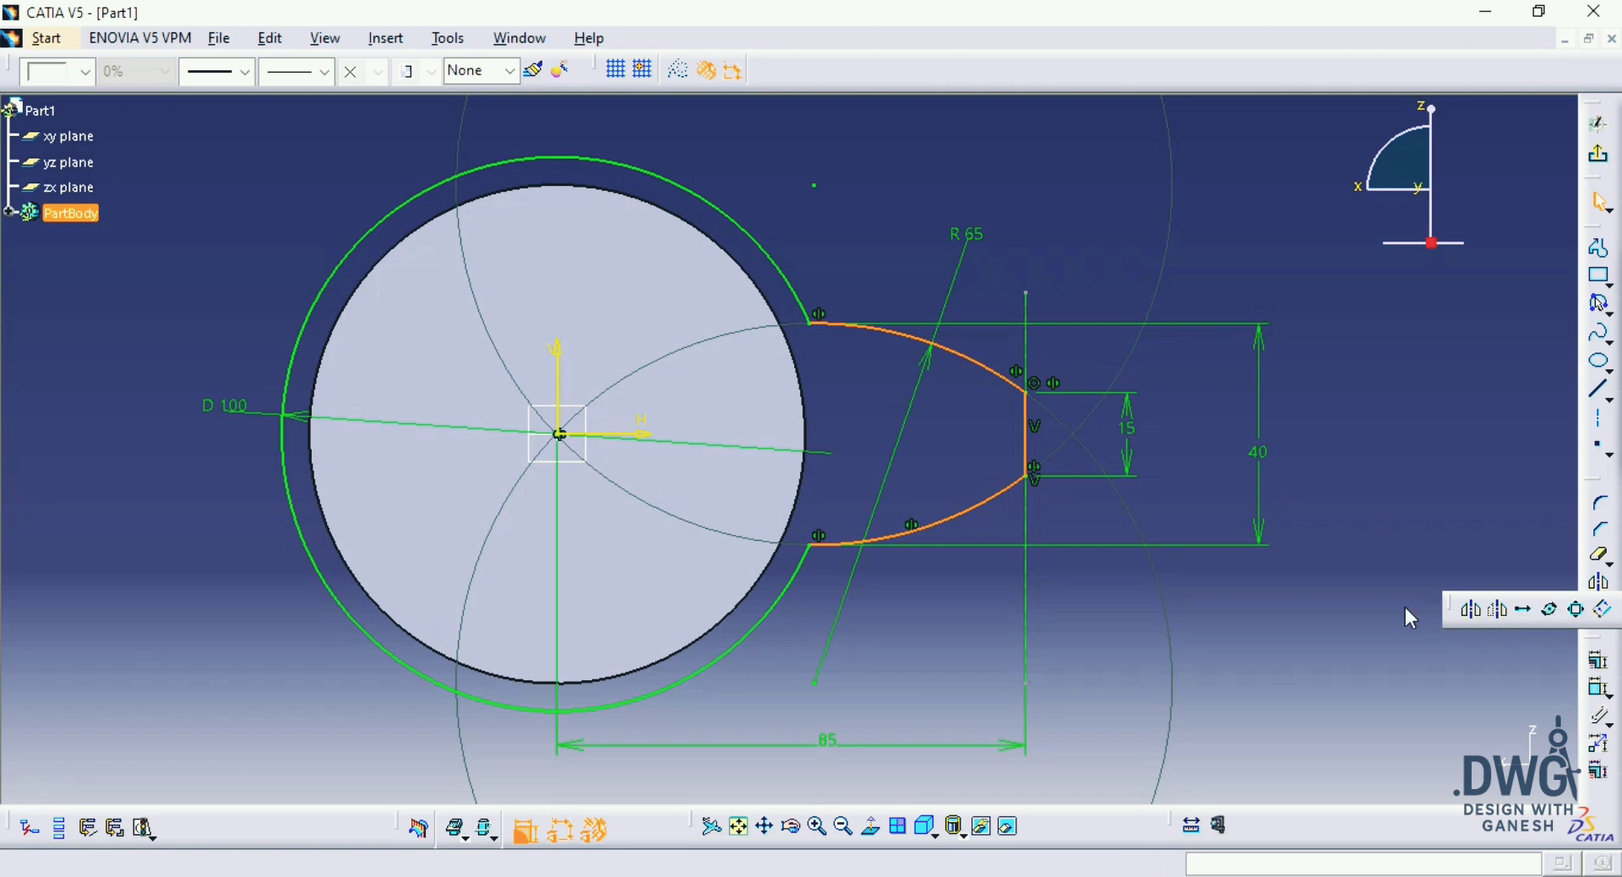
click(1550, 609)
click(559, 435)
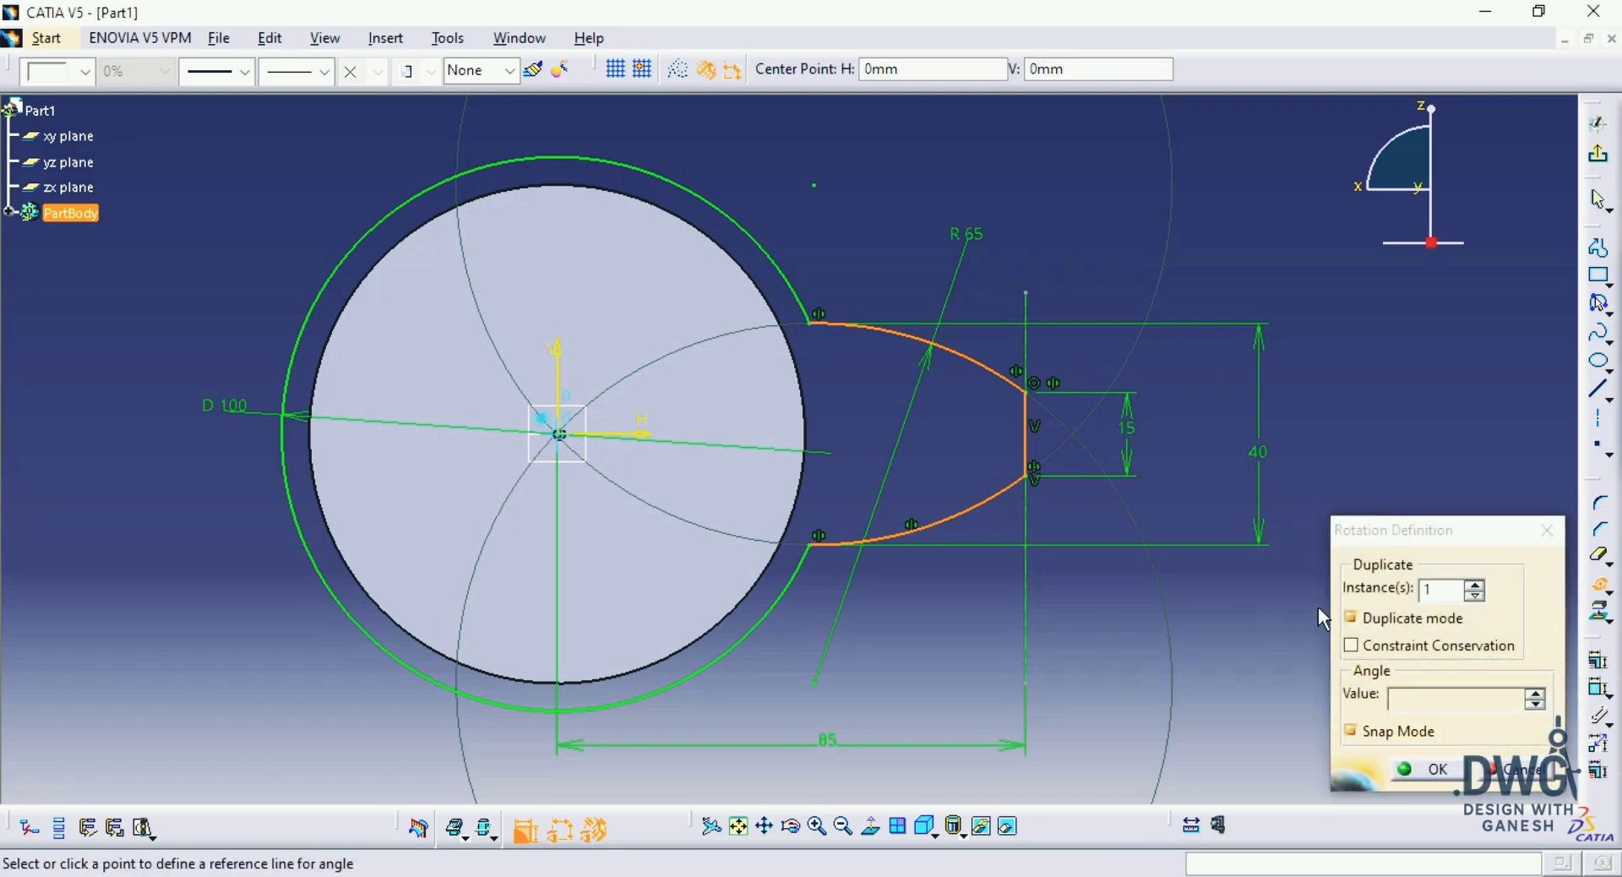
double_click(1427, 697)
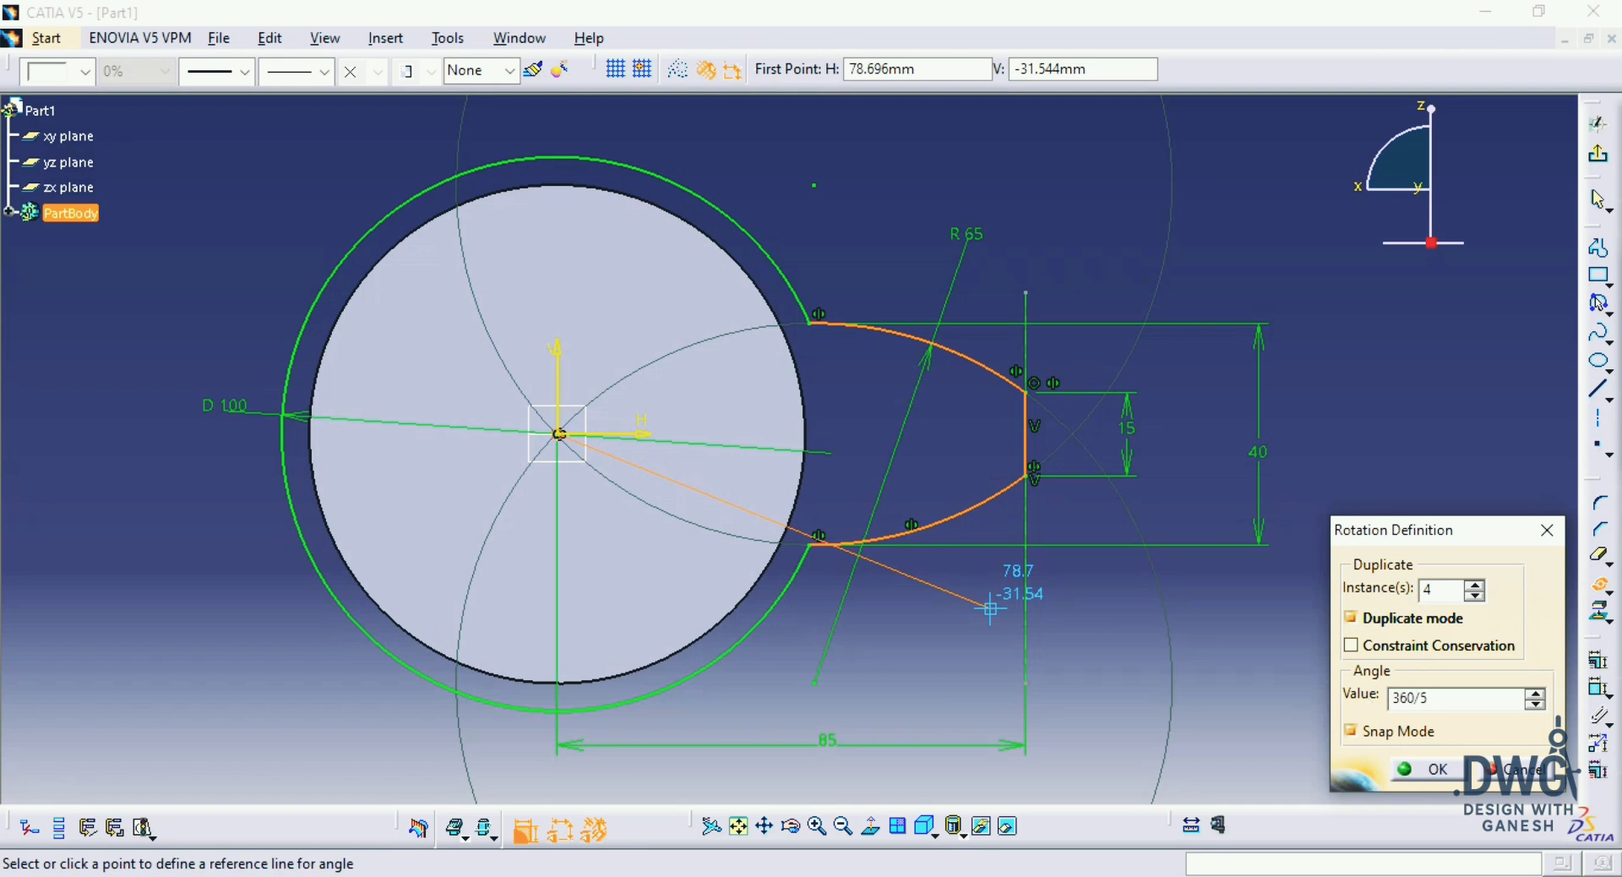
key(Return)
Step: Trim the circle segments at the roots of the four copied teeth and exit the sketch
mouse_move(1061, 550)
middle_down()
mouse_move(1072, 515)
mouse_move(1213, 496)
mouse_move(1209, 565)
middle_up()
middle_drag(944, 251, 1010, 399)
click(1595, 563)
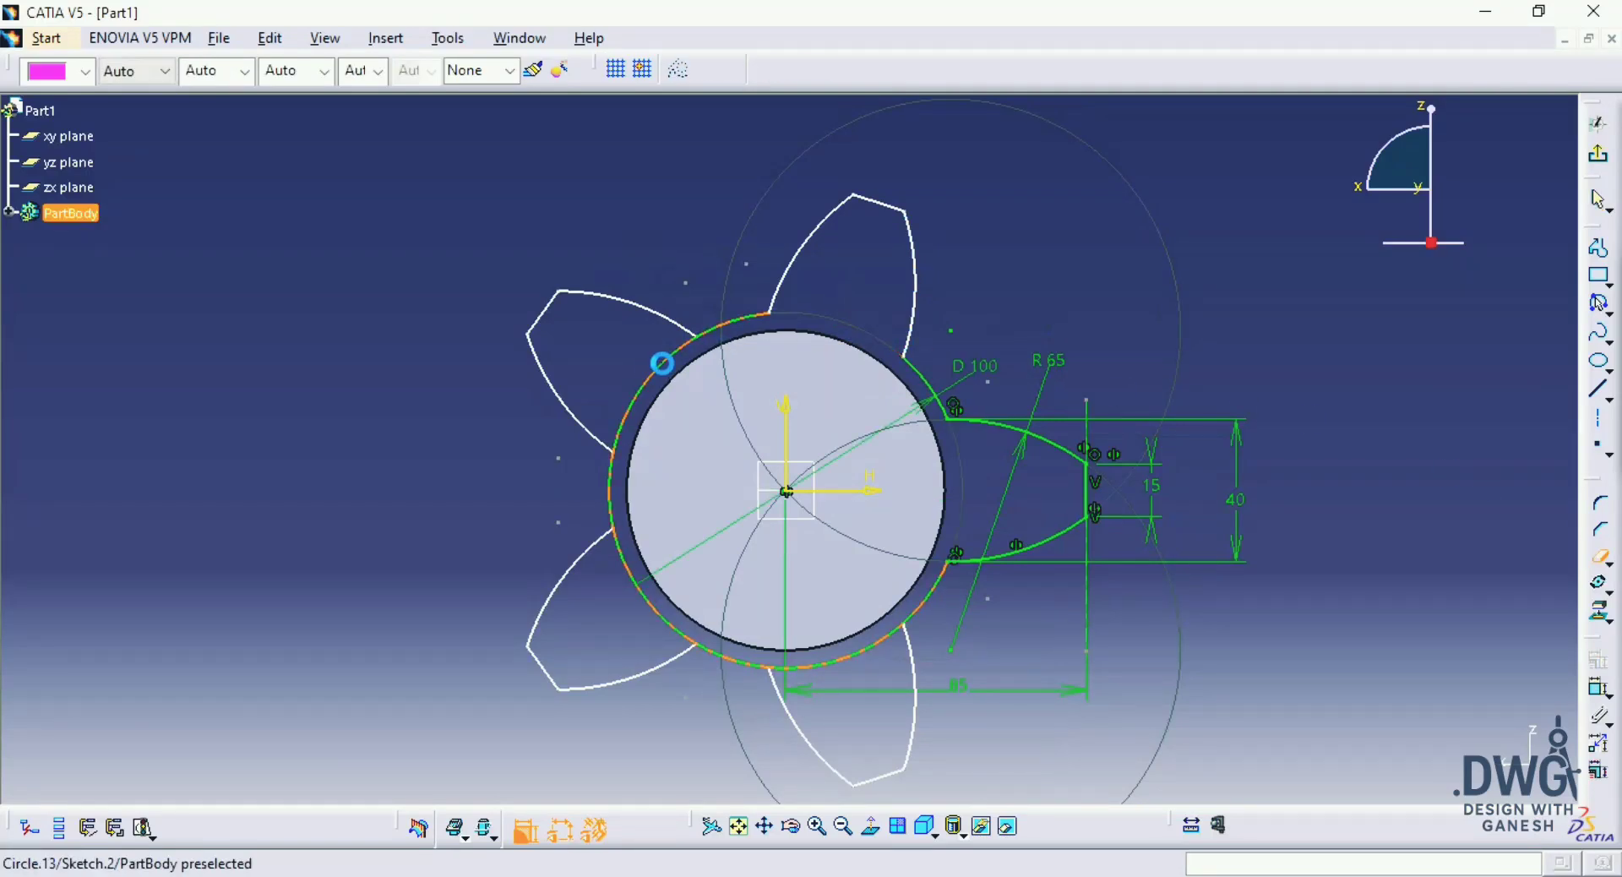
click(662, 363)
click(662, 601)
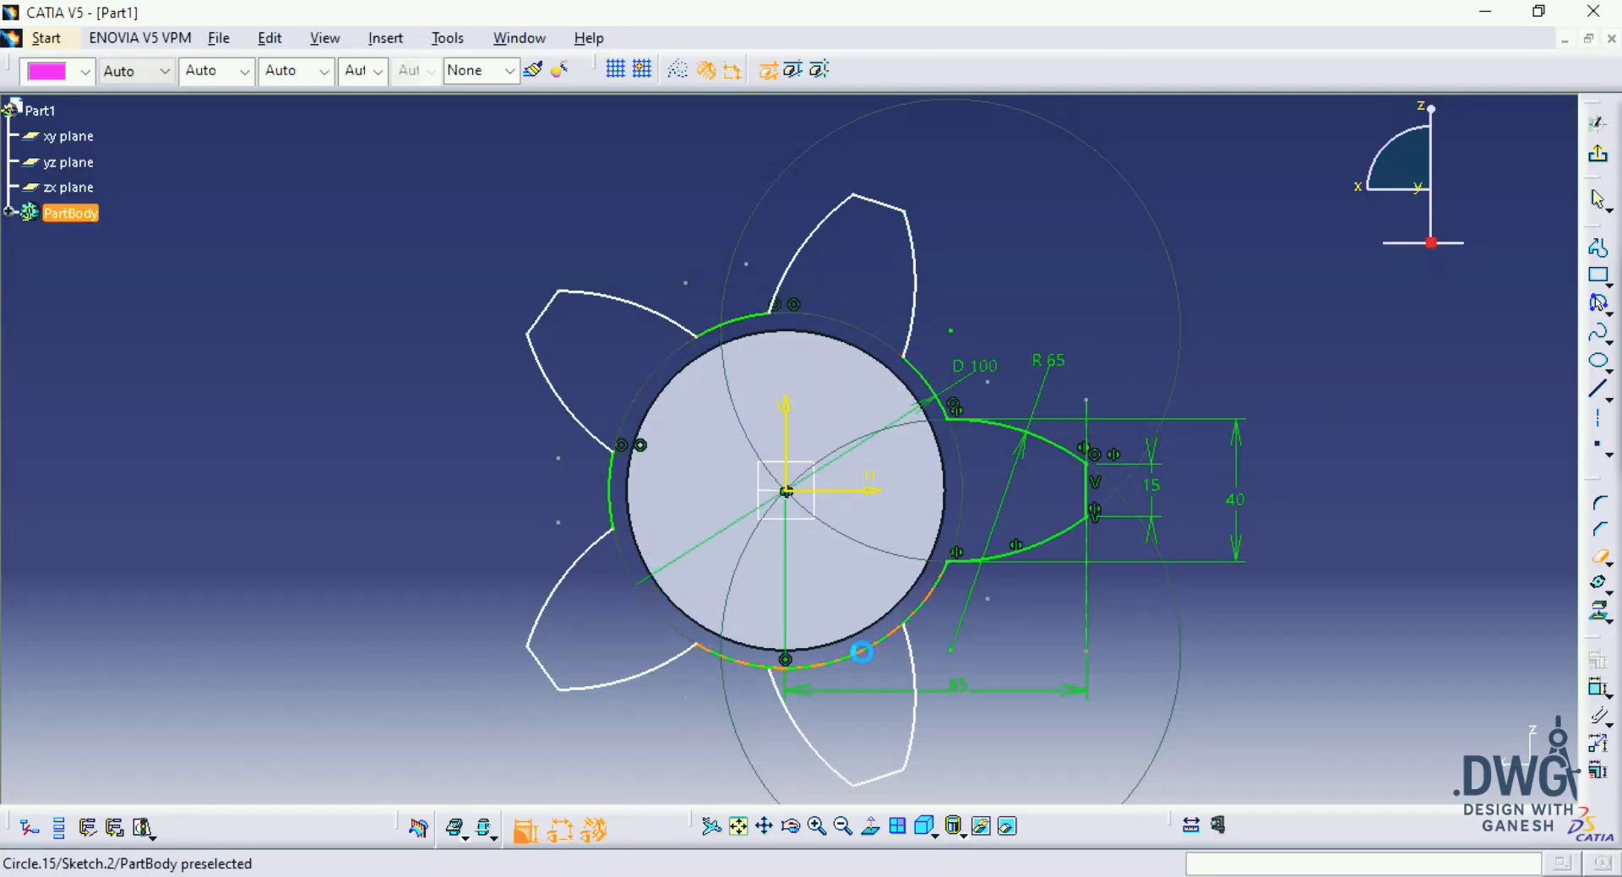
click(862, 652)
mouse_move(1249, 460)
middle_down()
mouse_move(1250, 445)
mouse_move(1247, 461)
middle_up()
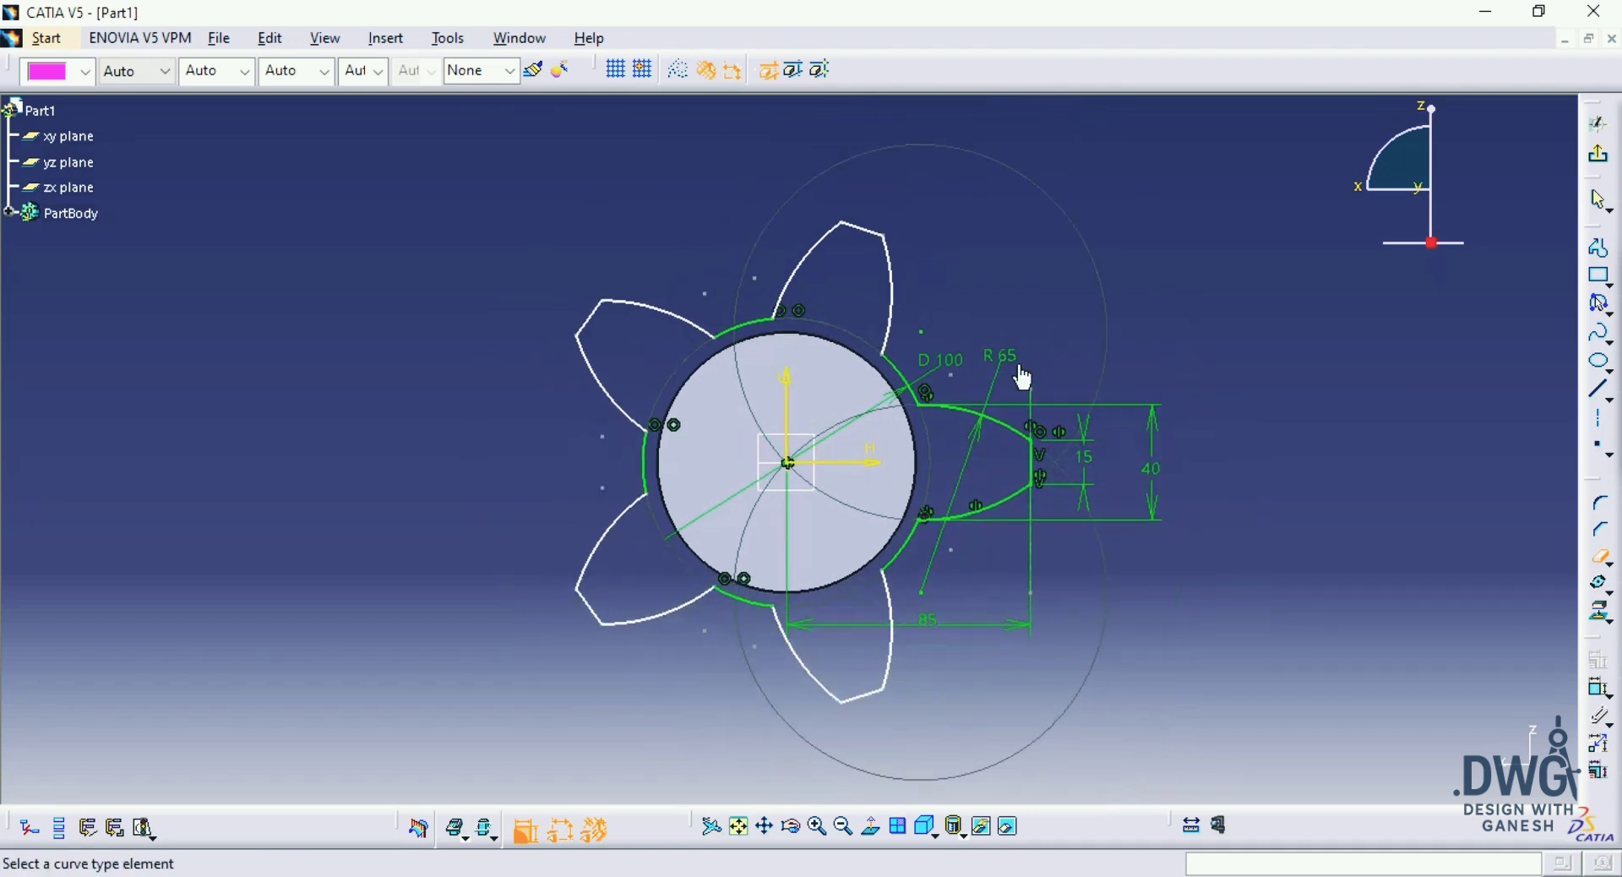
click(1600, 238)
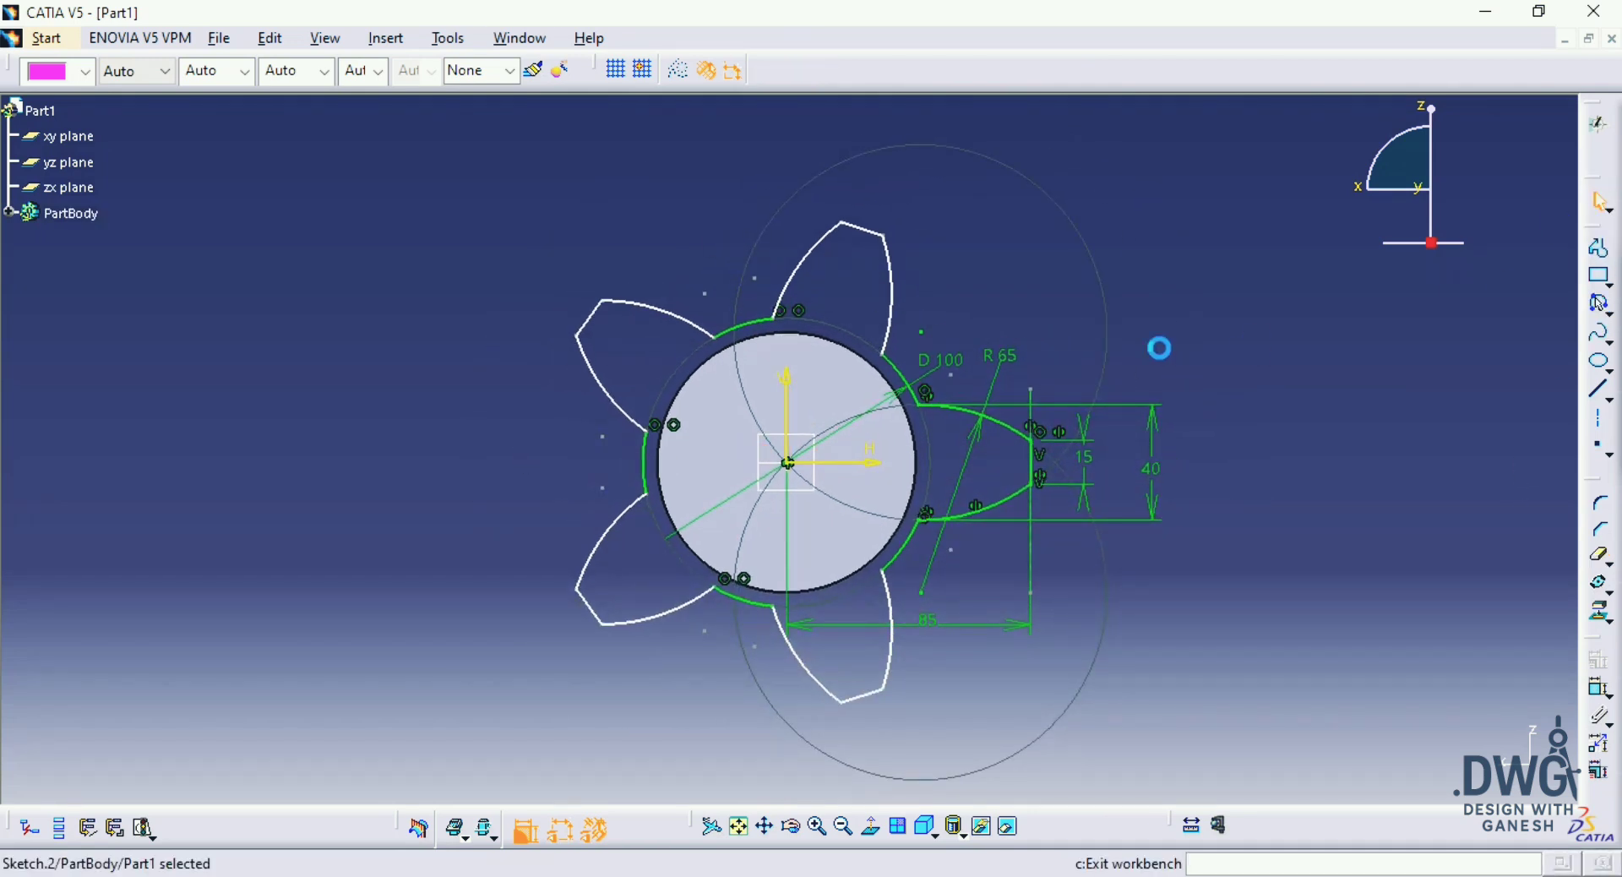
click(989, 428)
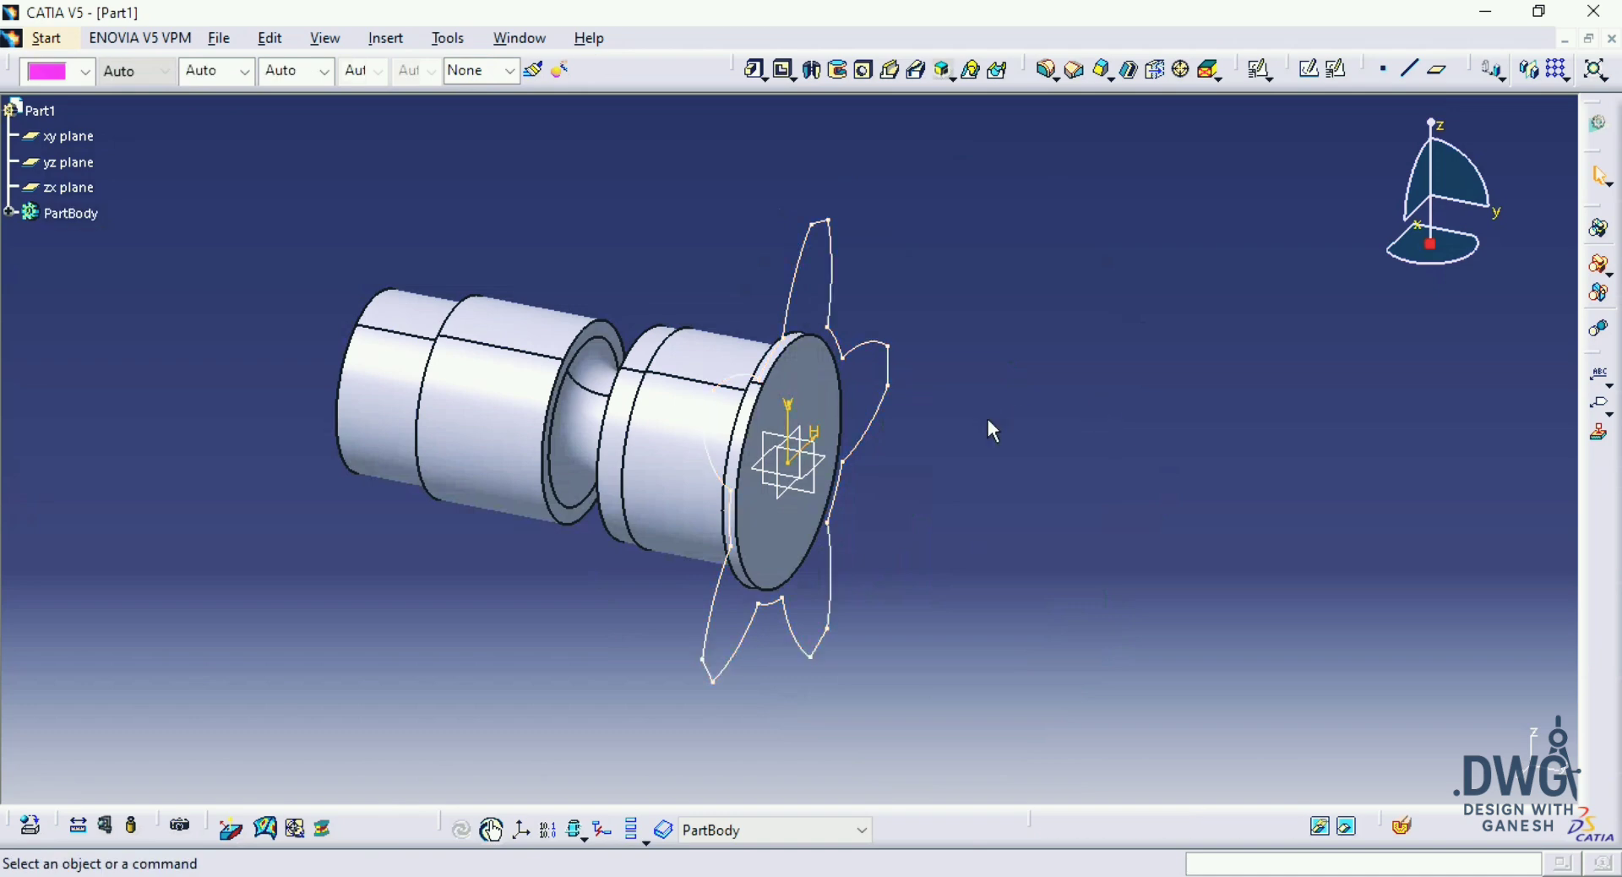
Step: Check the loft head's length in the PDF drawing and create a plane offset 45 mm from the flange end face
mouse_move(988, 427)
middle_down()
mouse_move(1007, 340)
mouse_move(1057, 444)
middle_up()
key(alt+Tab)
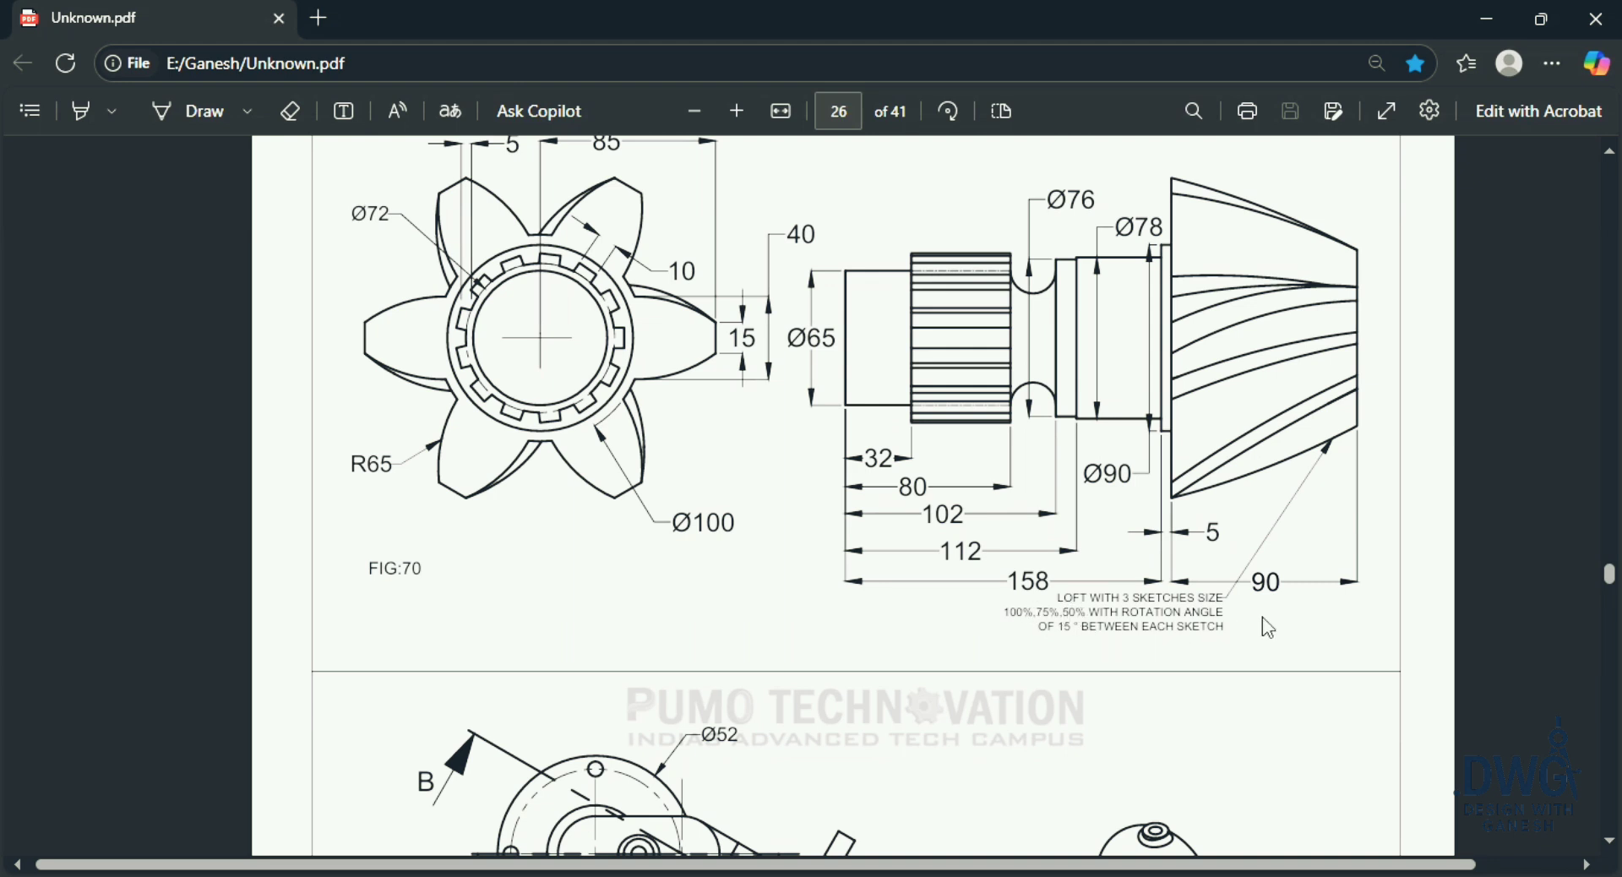
scroll(1225, 557, up, 2)
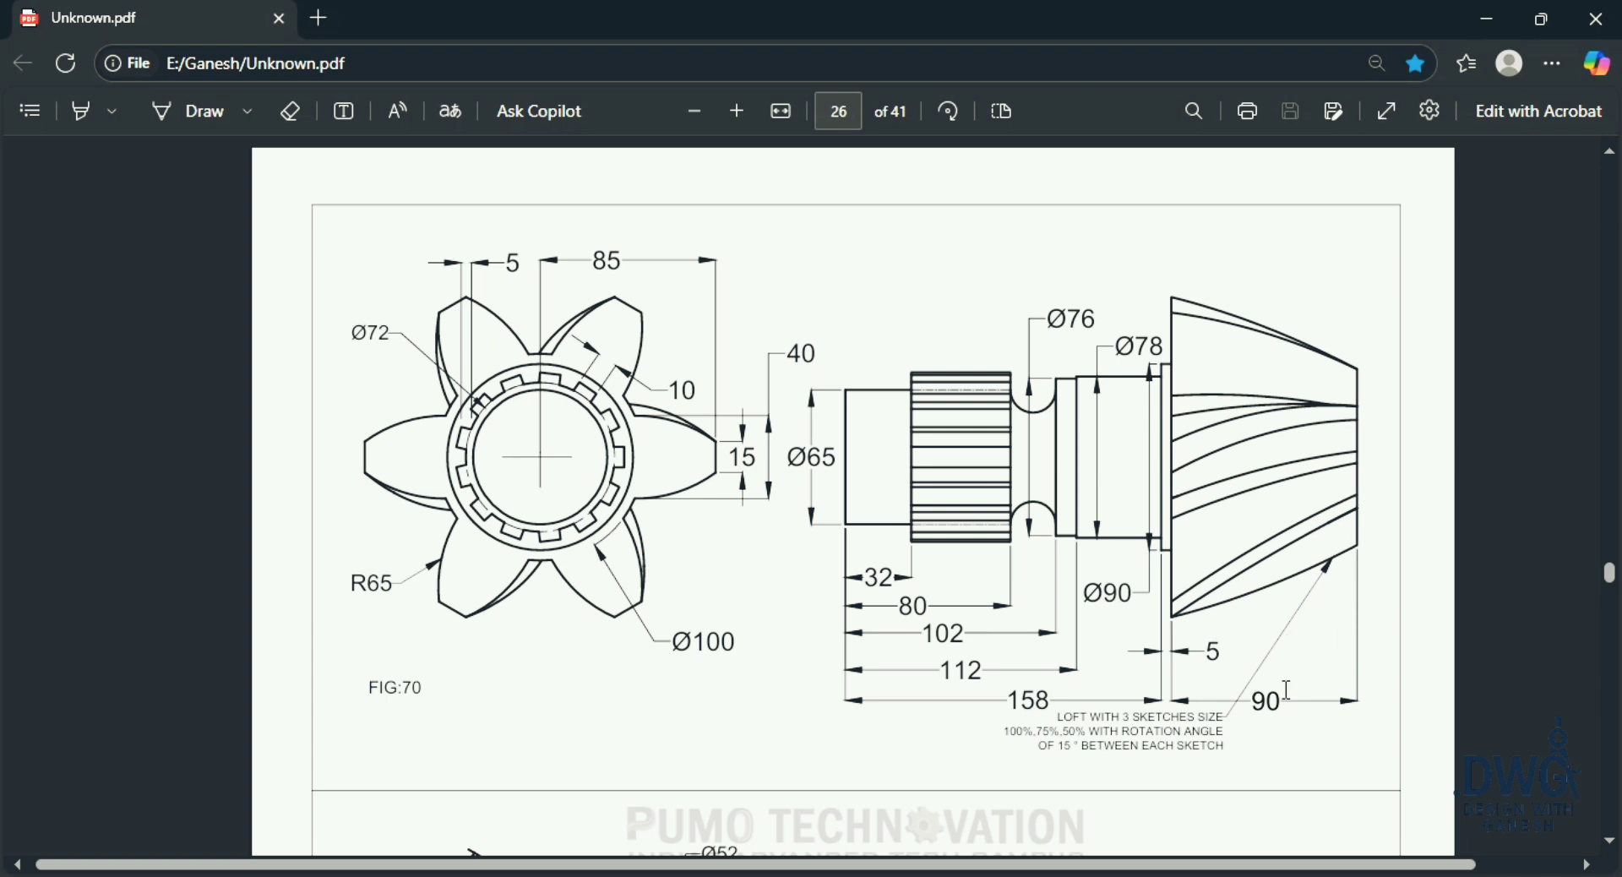
key(alt+Tab)
middle_click(1020, 488)
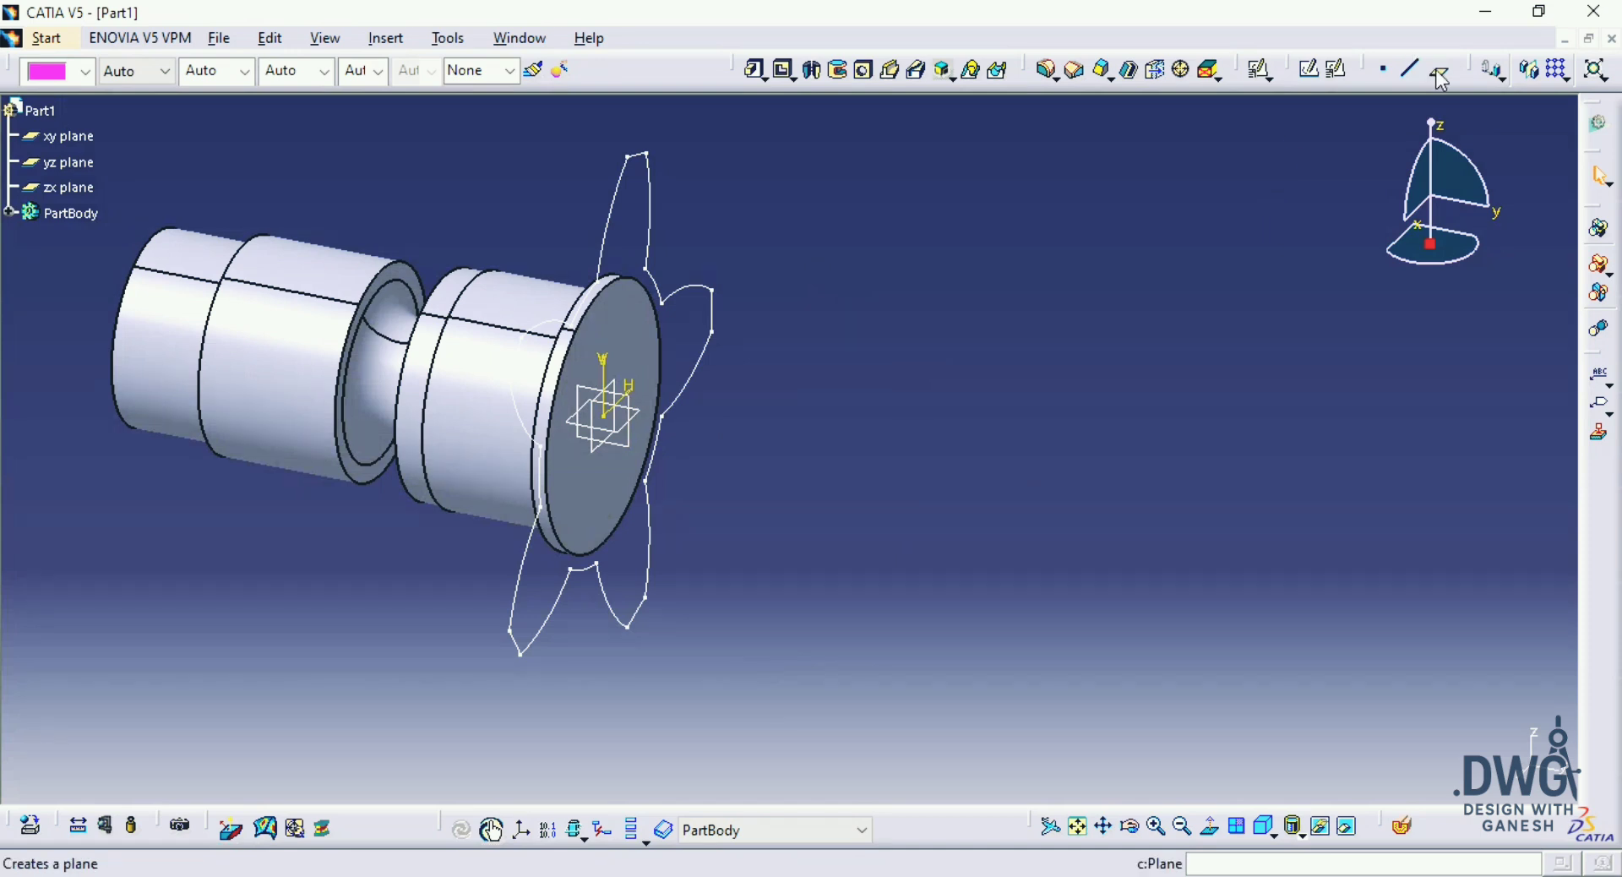
click(626, 346)
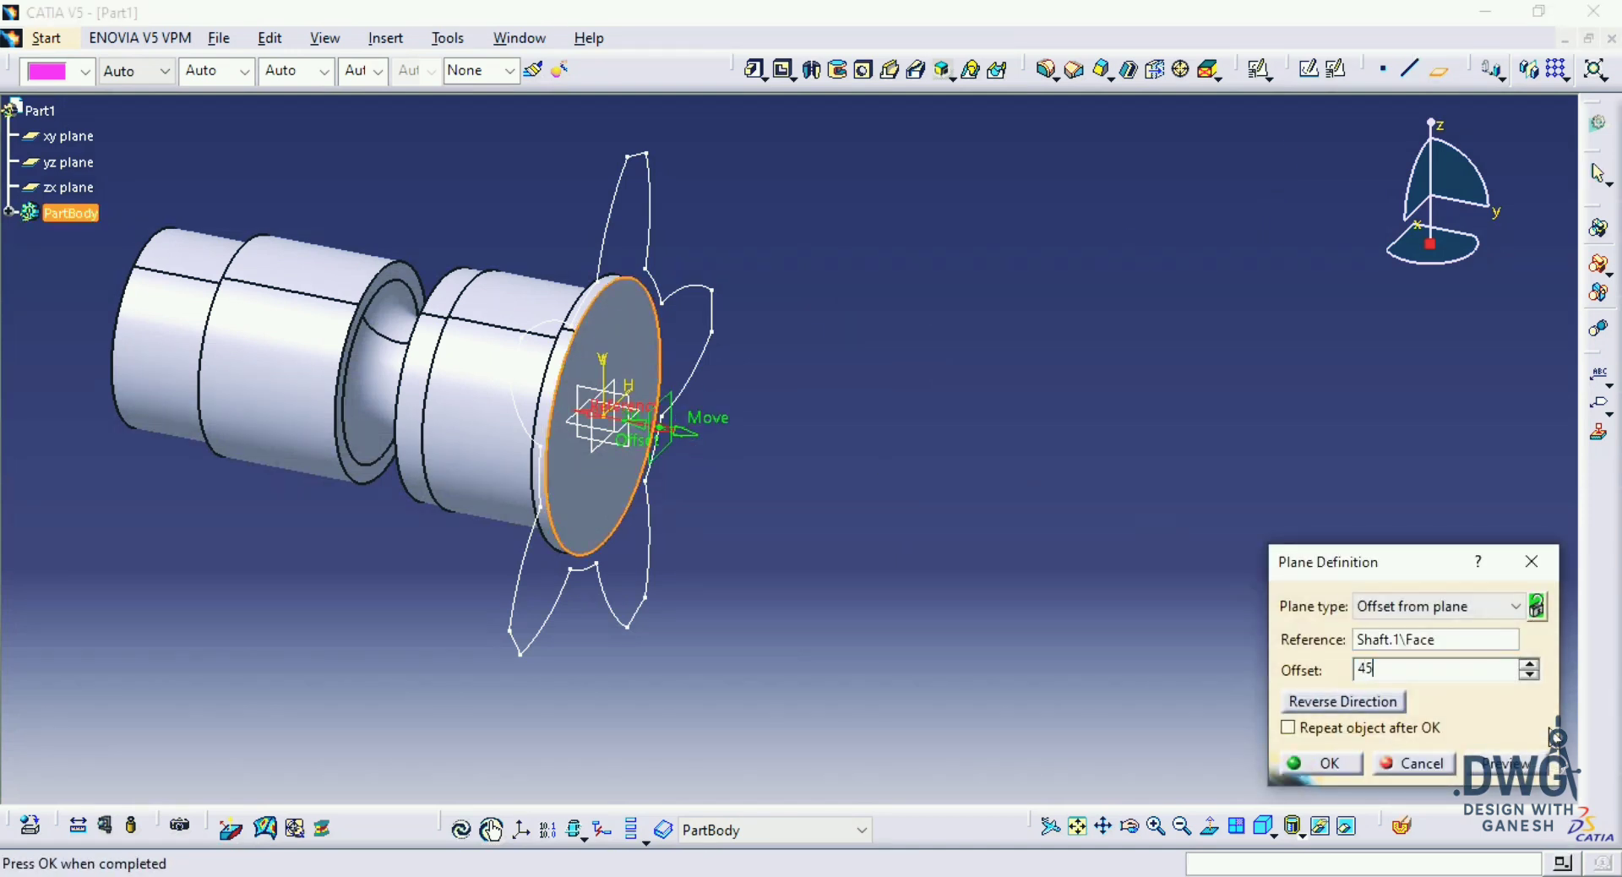
key(Return)
Step: Start a positioned sketch on the 45 mm offset plane with the H direction reversed
middle_drag(981, 489, 1076, 531)
click(1336, 70)
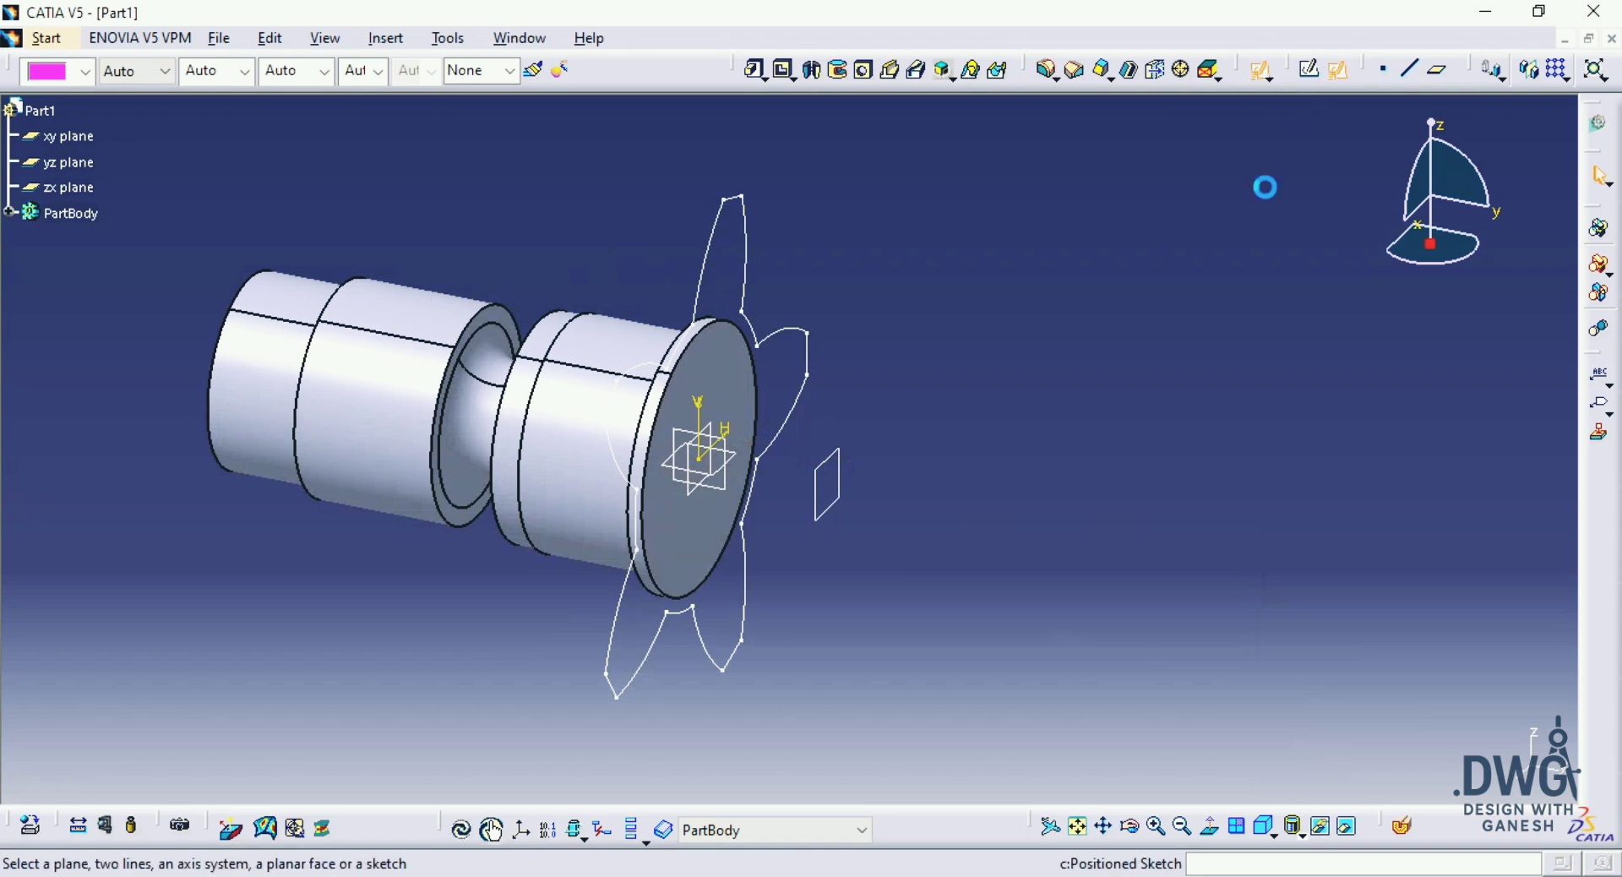
click(829, 502)
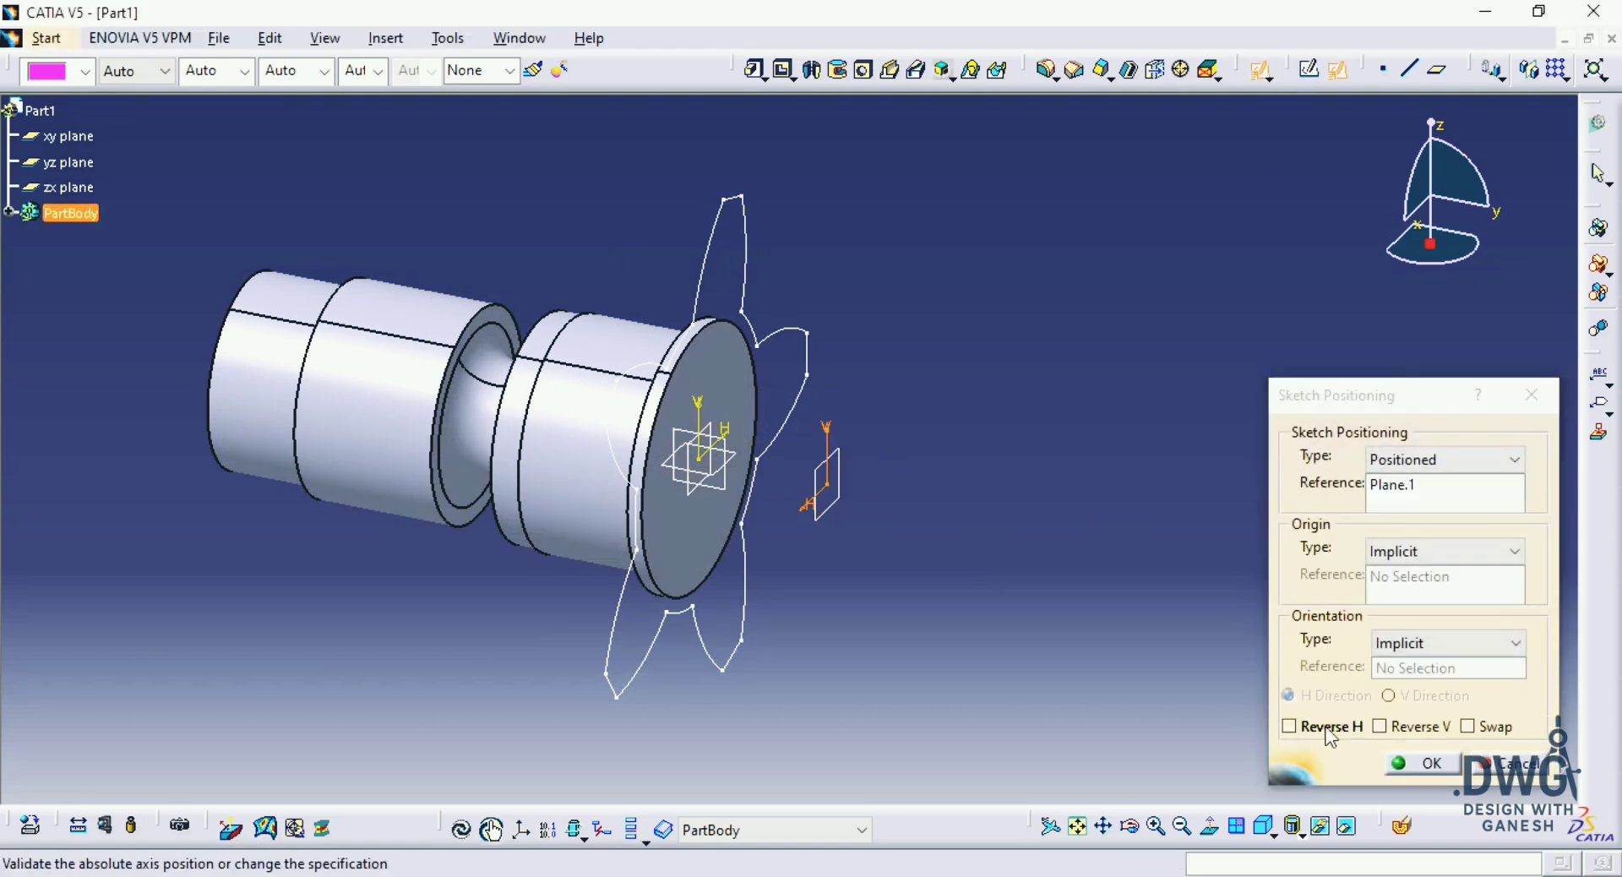
click(1325, 727)
key(Return)
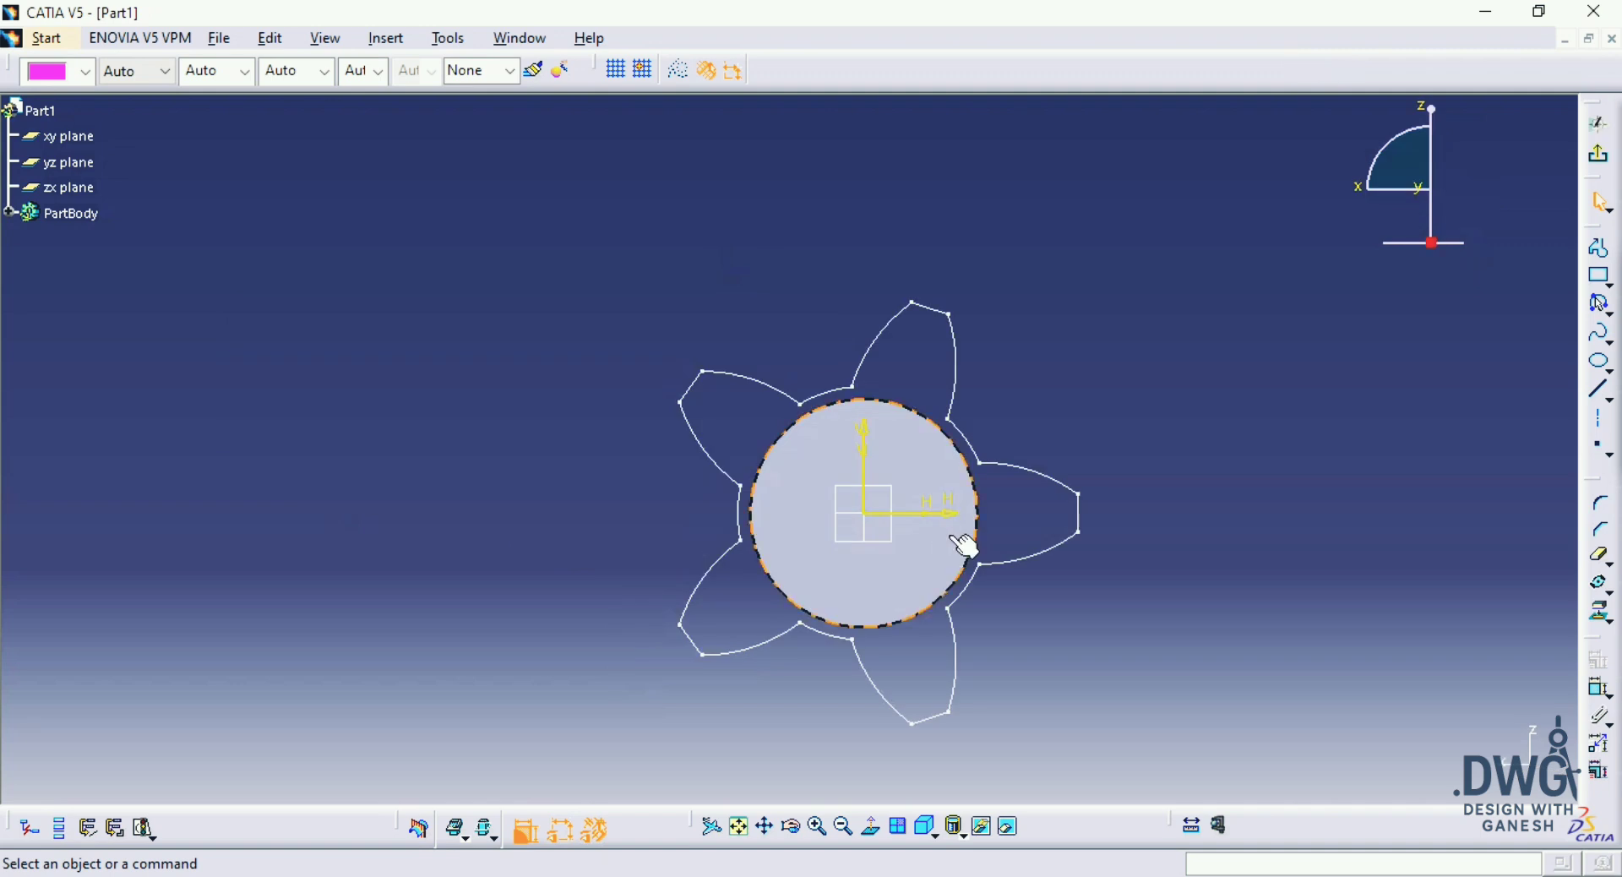
click(1012, 490)
click(1137, 392)
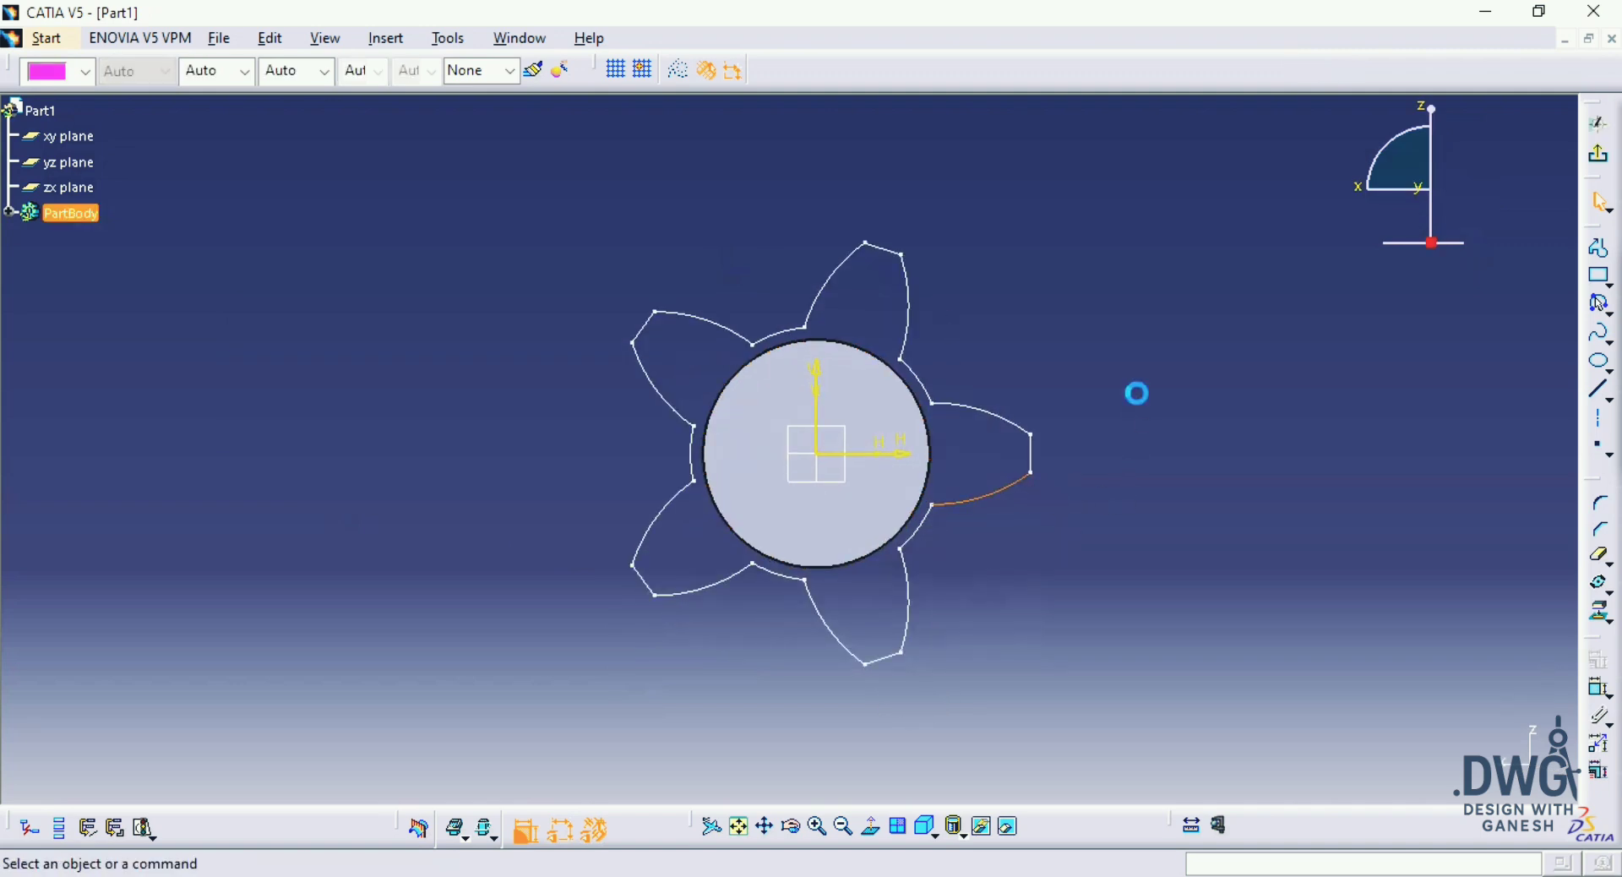
click(1008, 499)
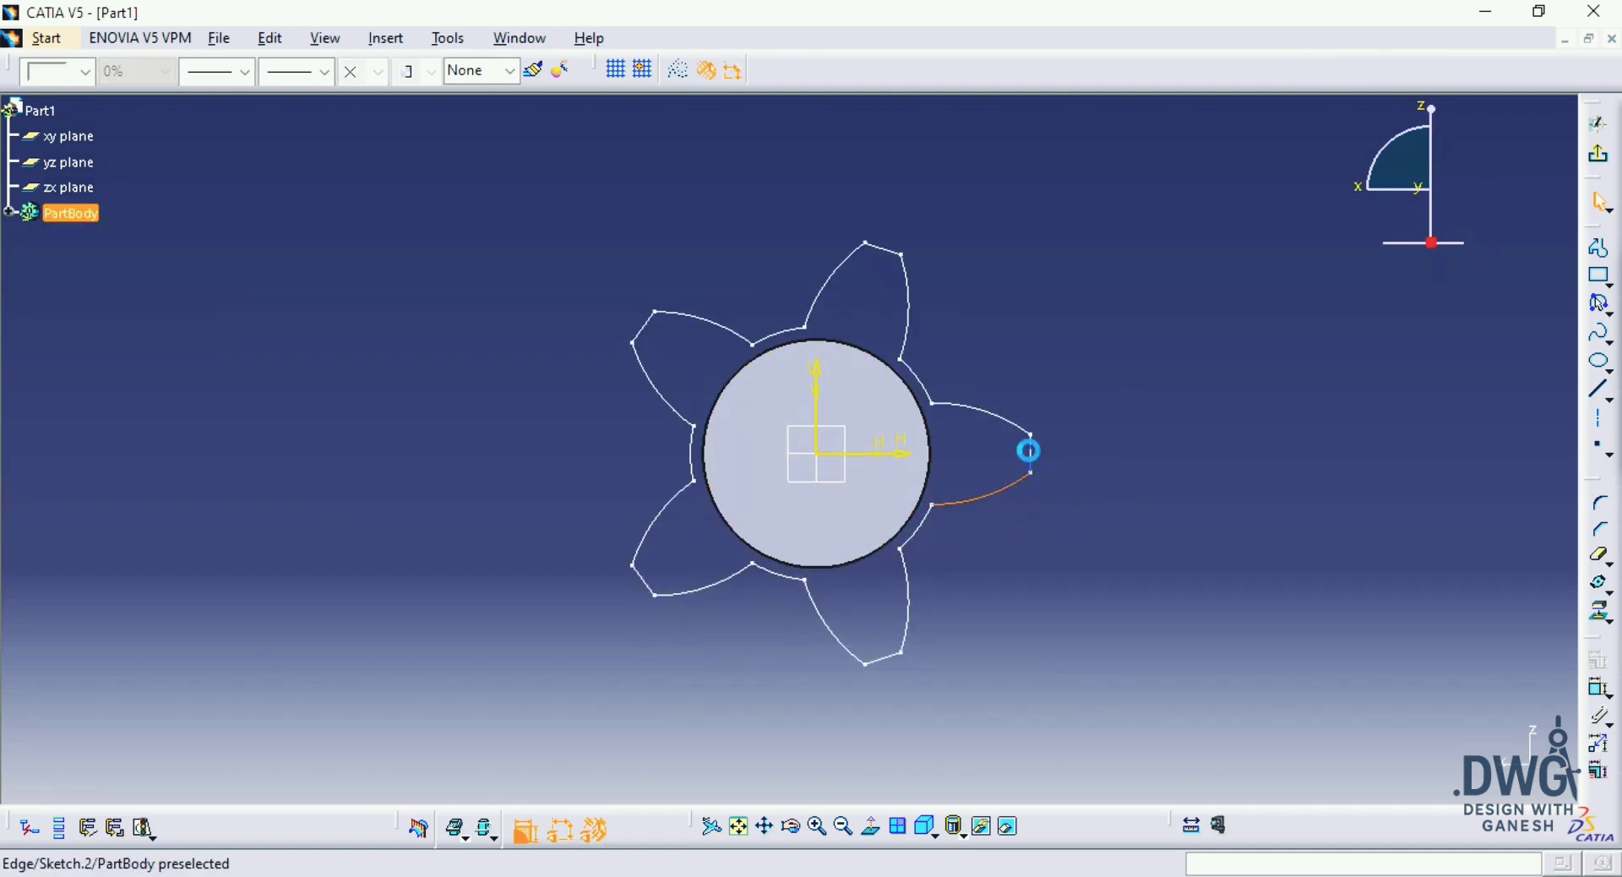
ctrl+click(989, 414)
ctrl+click(919, 382)
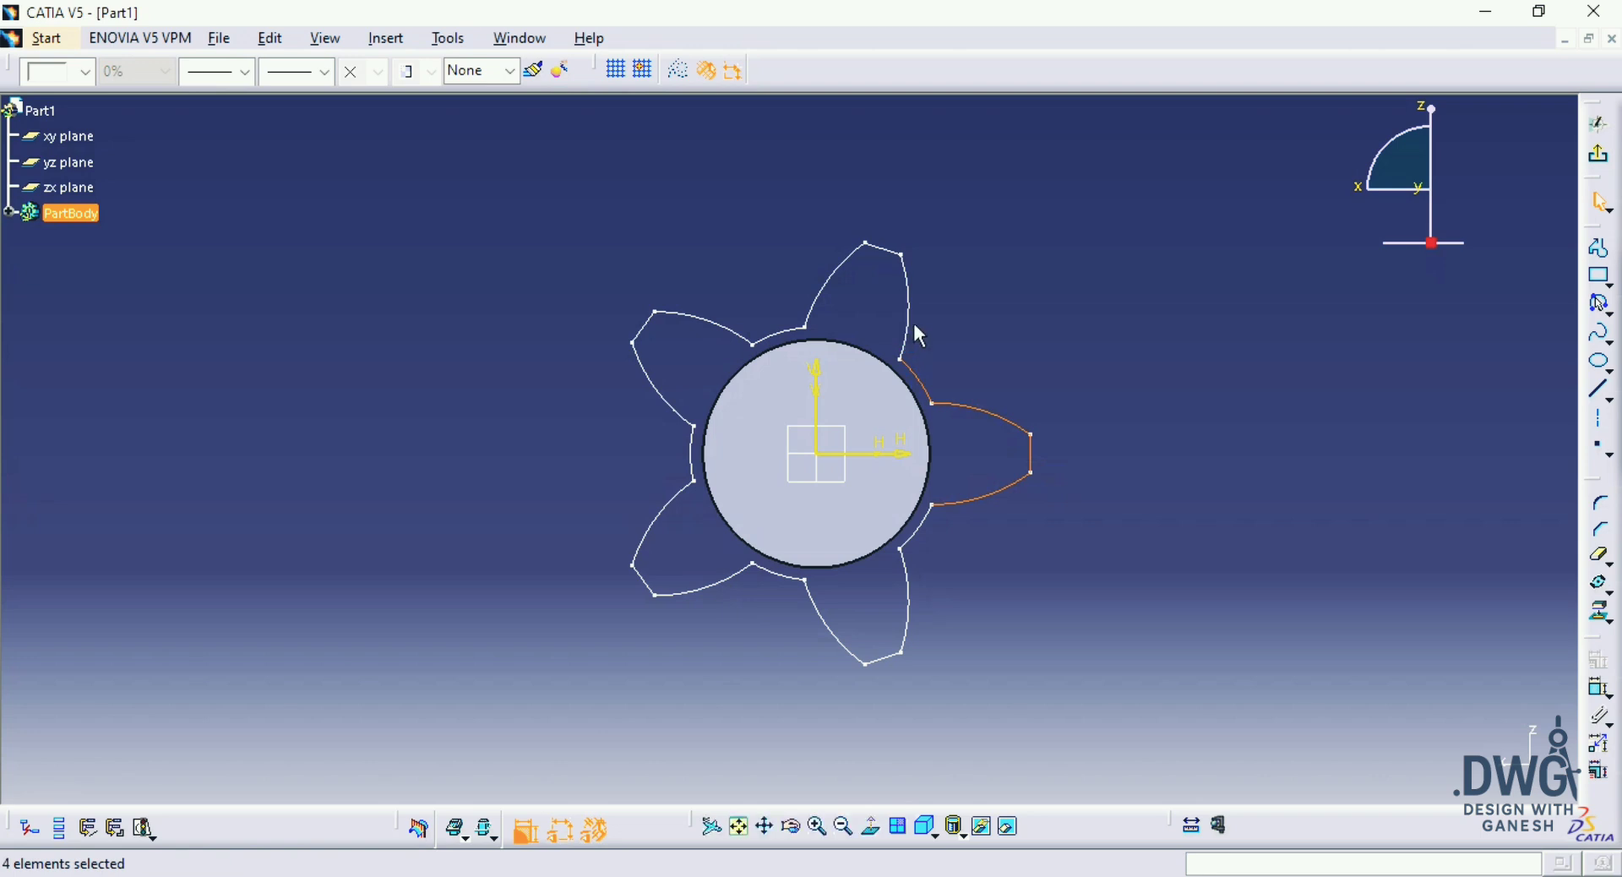
ctrl+click(907, 314)
ctrl+click(890, 251)
click(1054, 393)
Step: Project the complete five-tooth profile from the flange face into the sketch
middle_drag(1055, 393, 1080, 333)
drag(1172, 184, 536, 679)
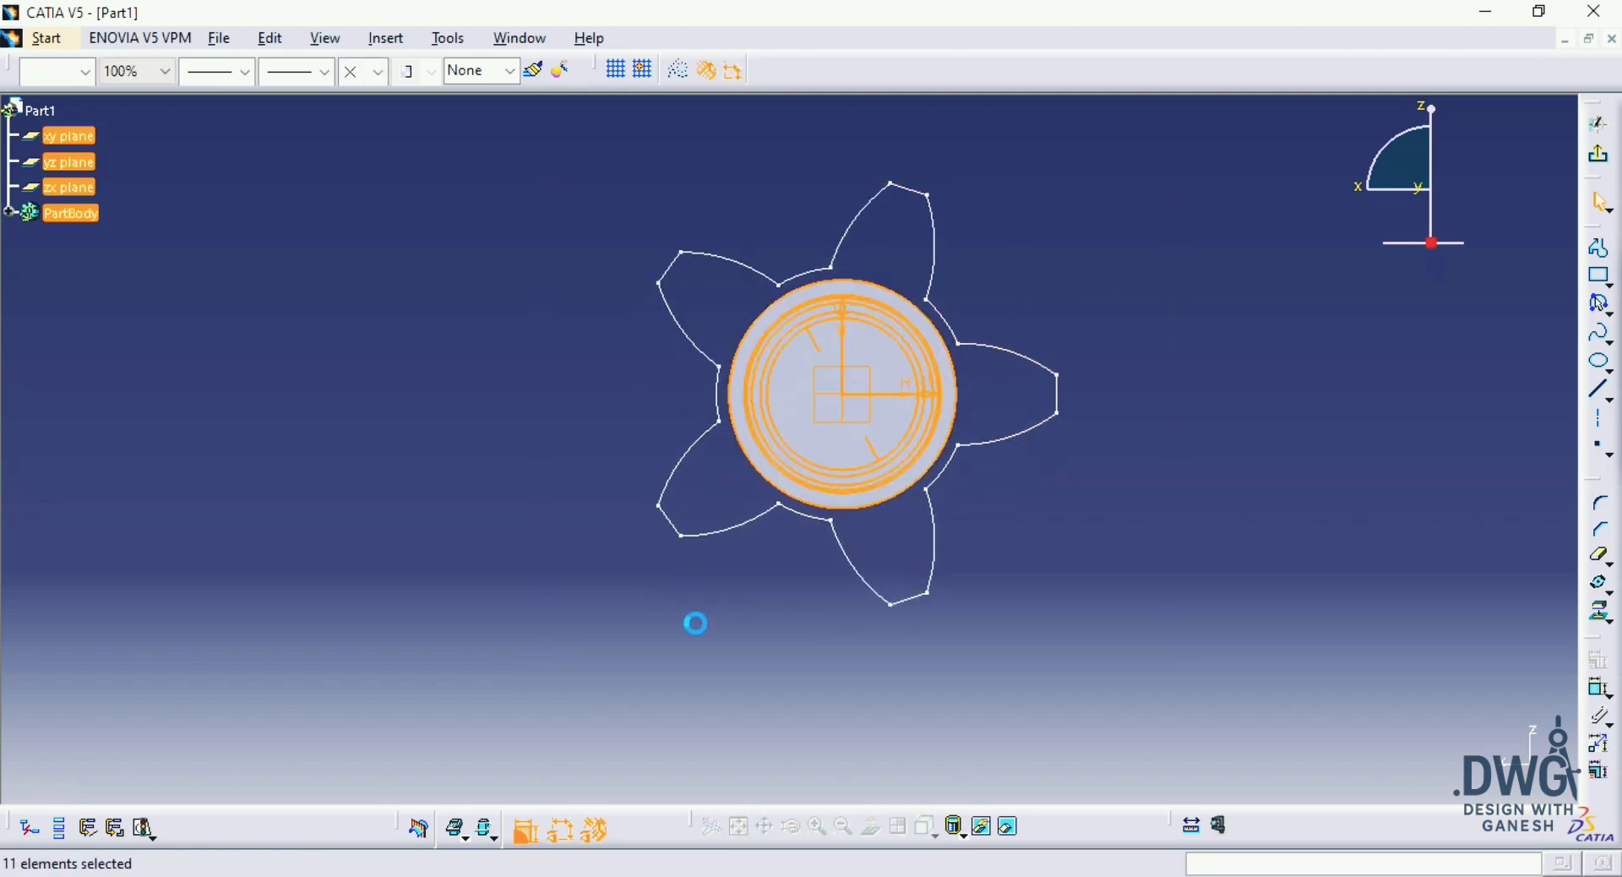
drag(1213, 163, 507, 724)
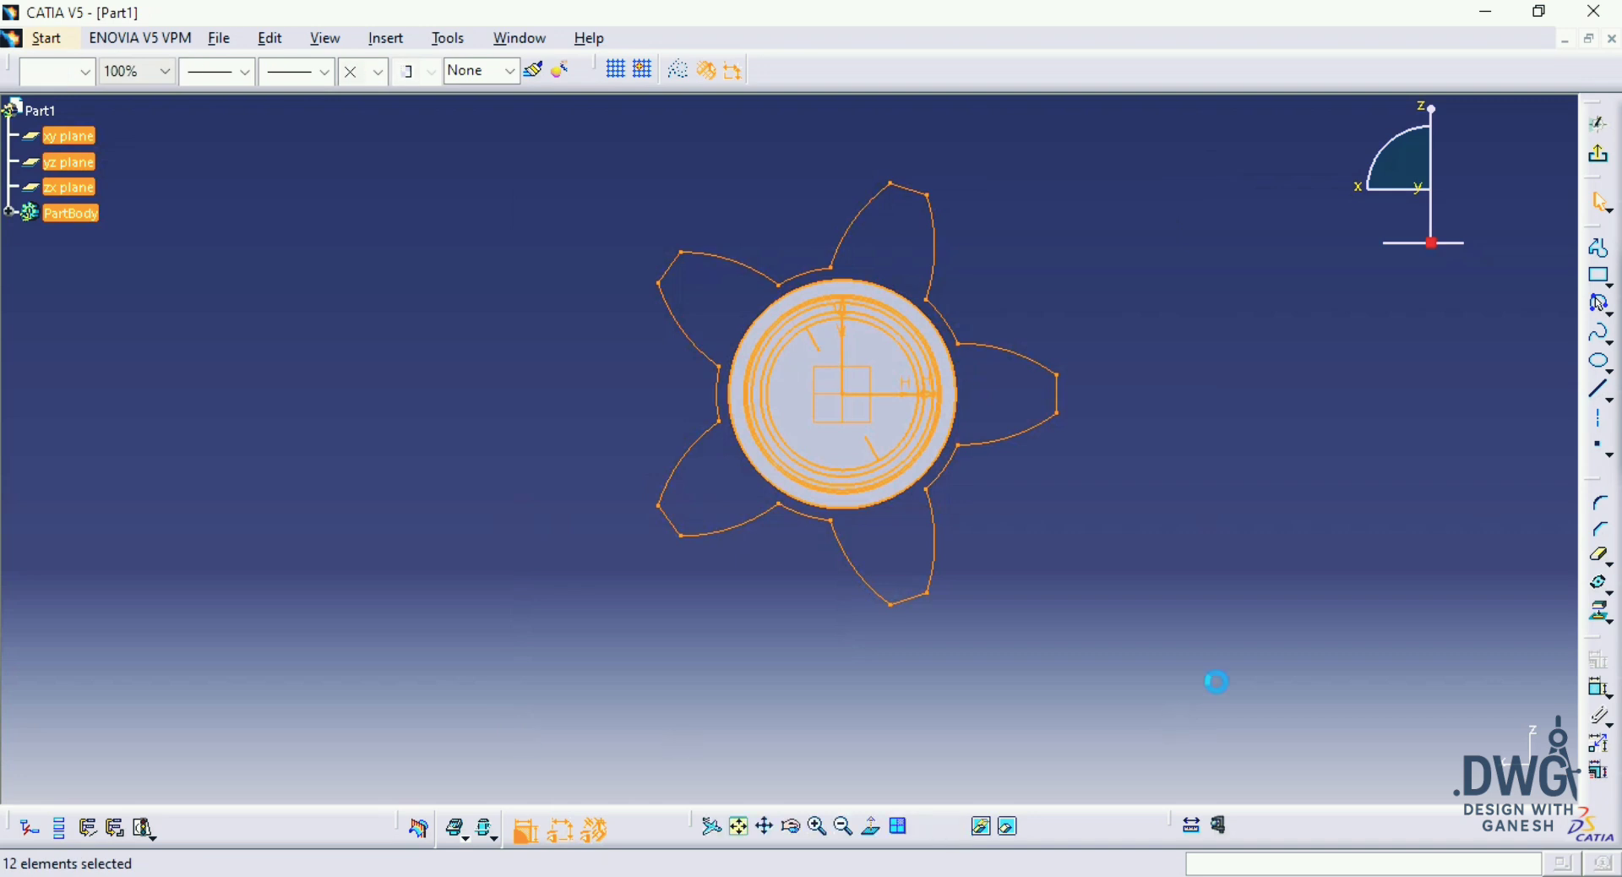
click(1599, 610)
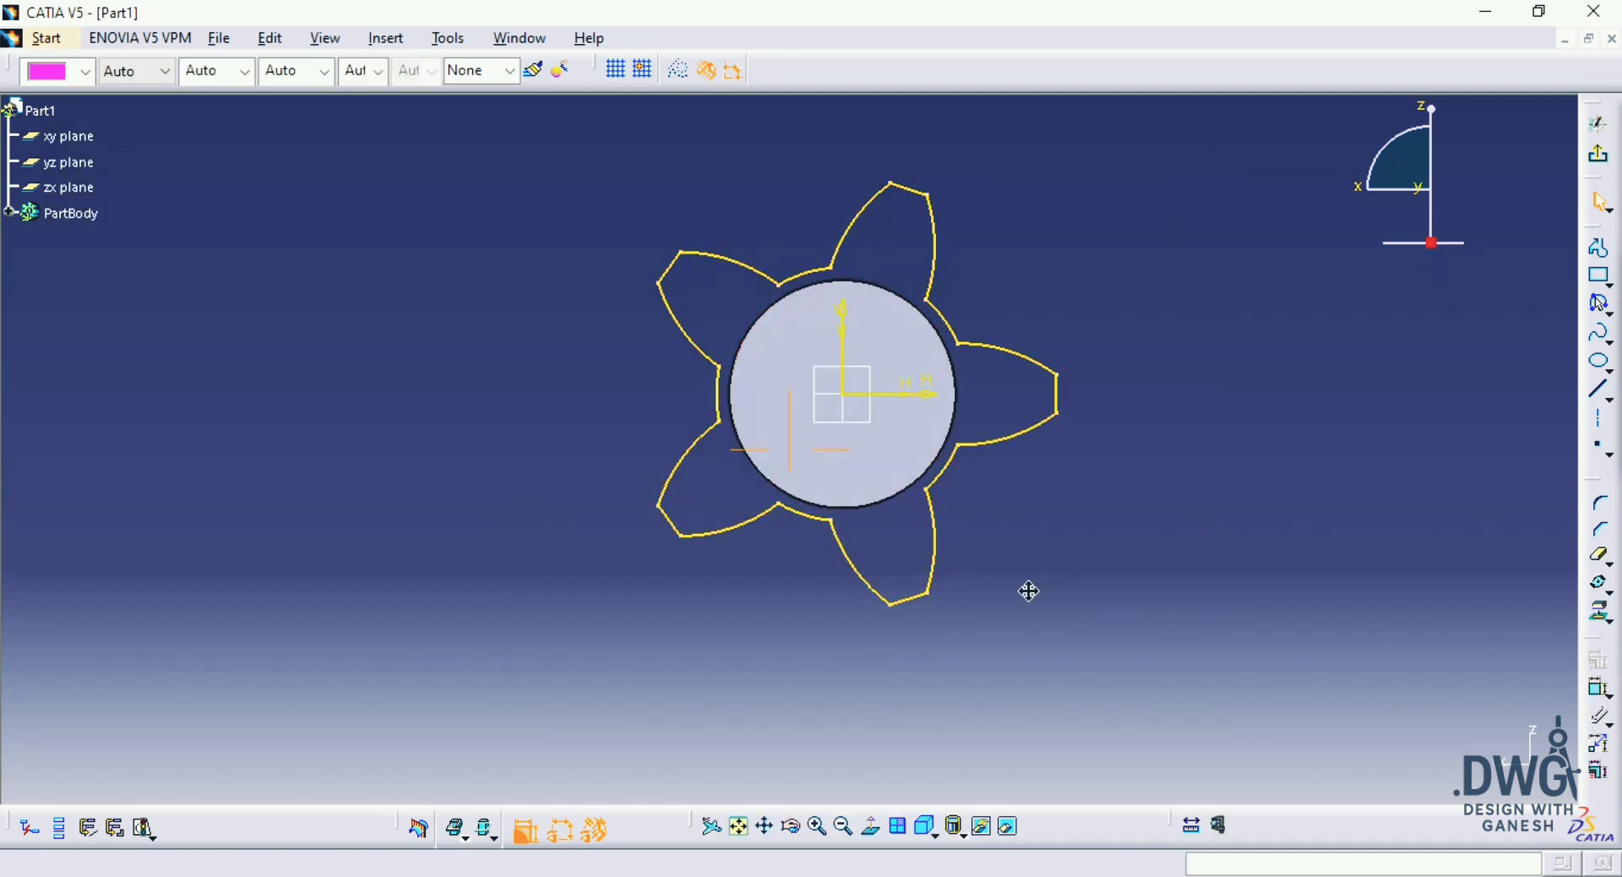
Step: Scale the projected tooth profile about the origin by 0.75 in duplicate mode
middle_drag(1029, 591, 1005, 658)
drag(1221, 247, 454, 791)
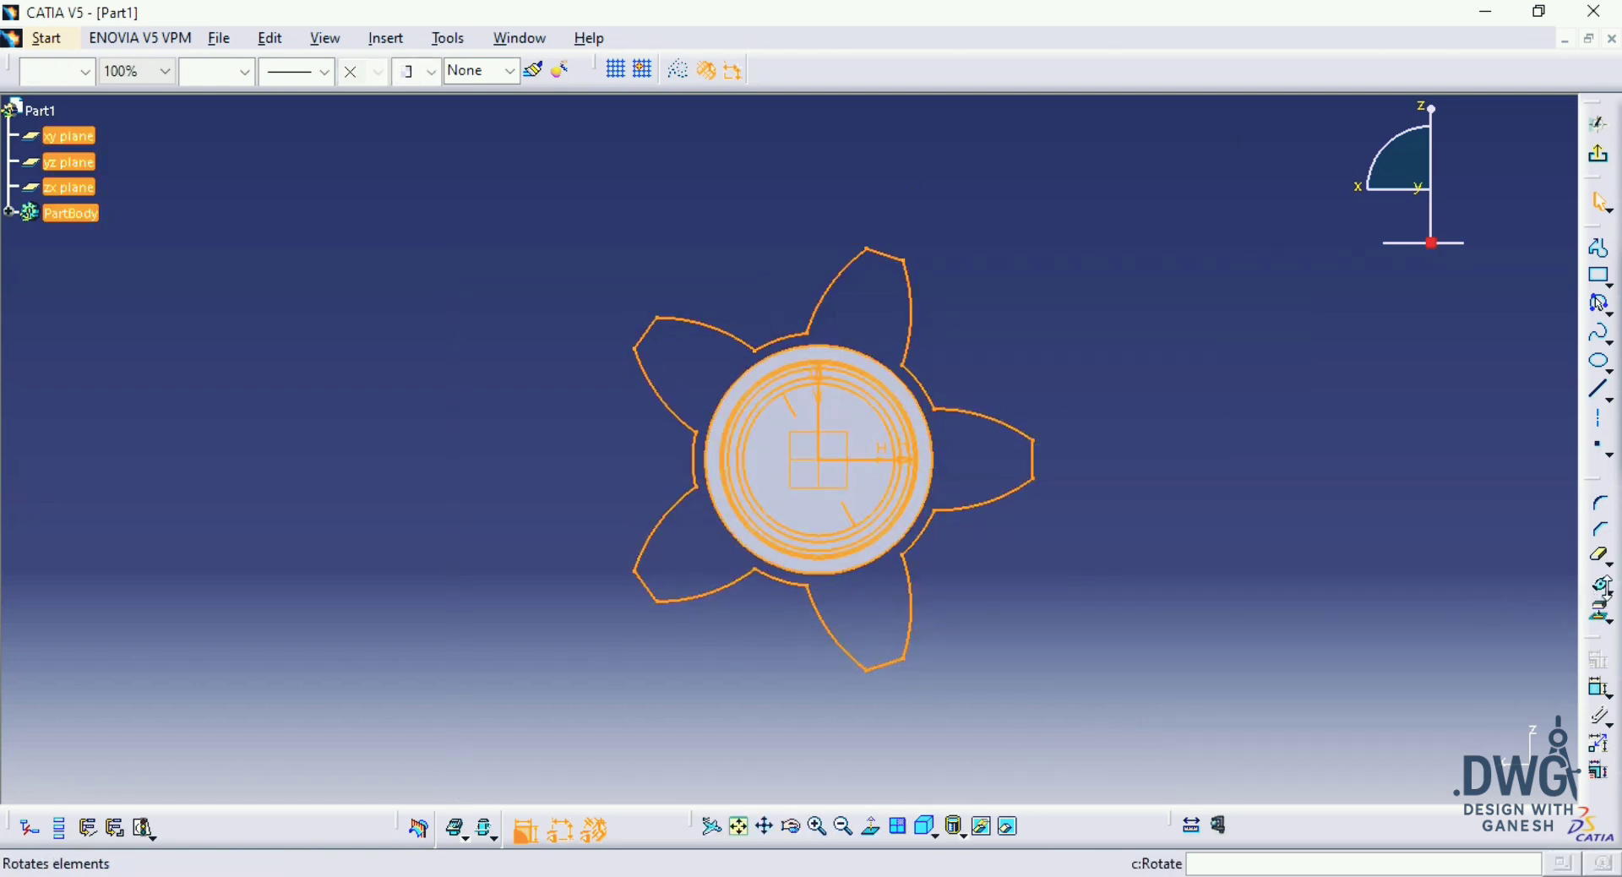
click(1610, 592)
click(1579, 603)
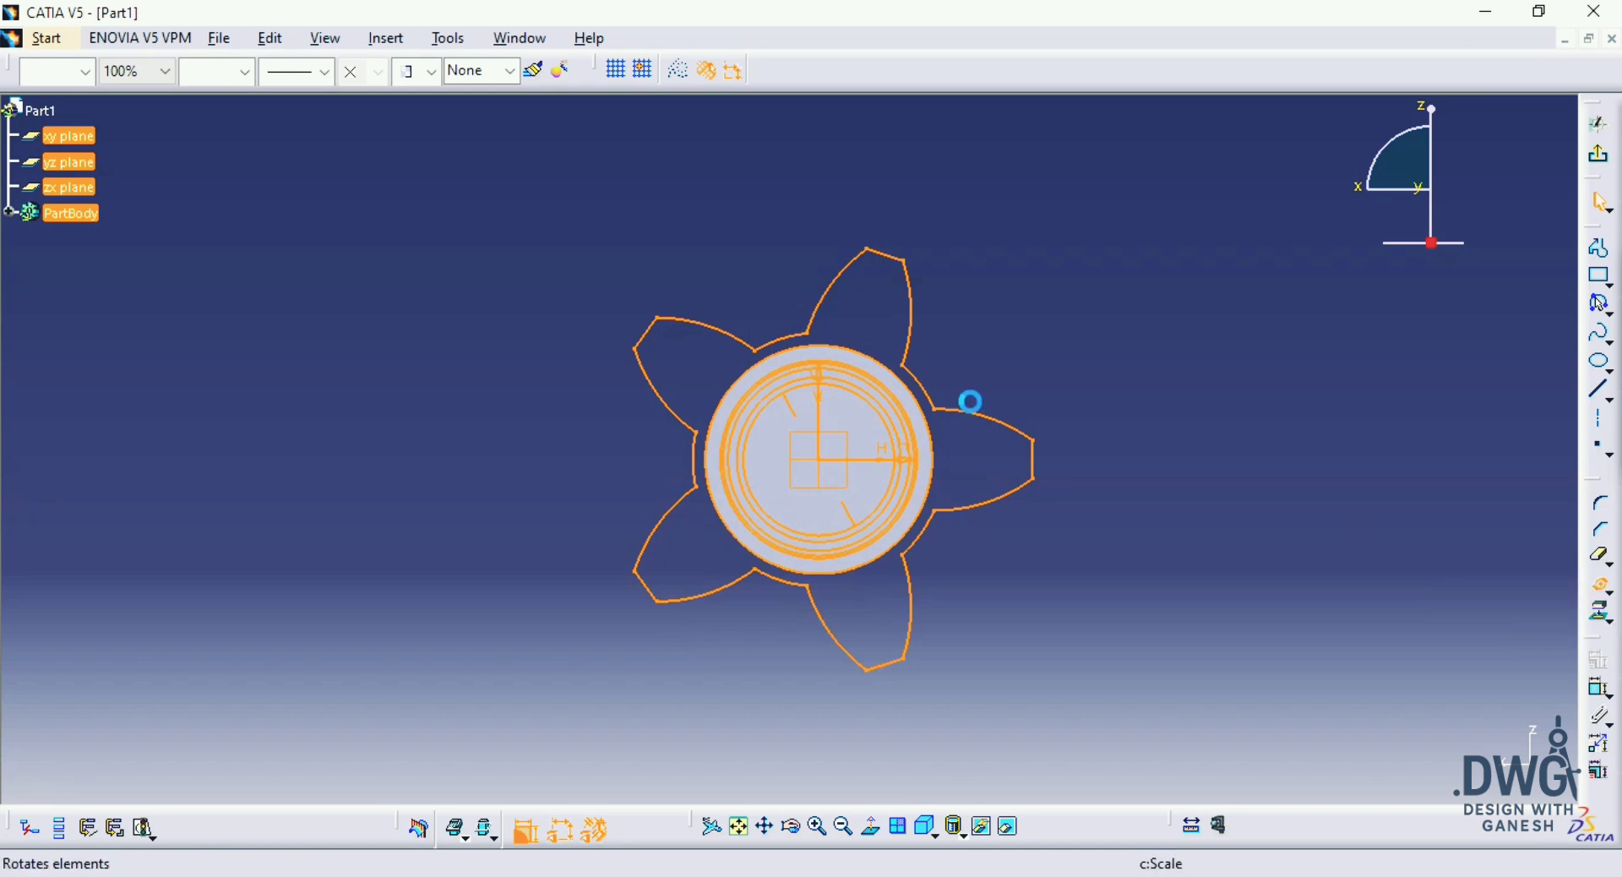
click(825, 462)
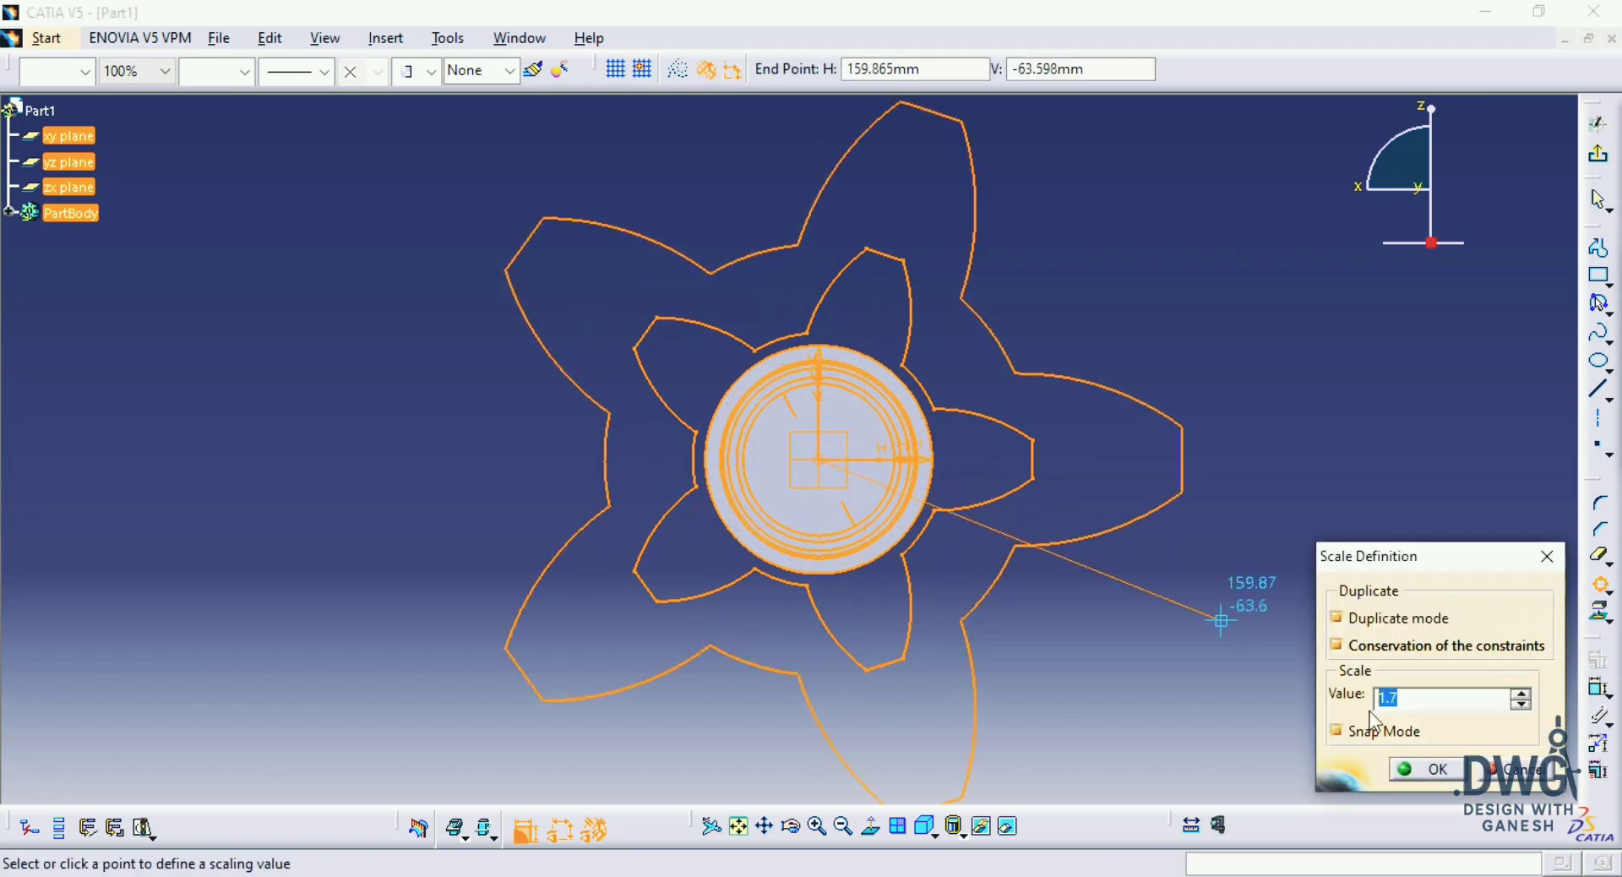
text(0.75)
key(Return)
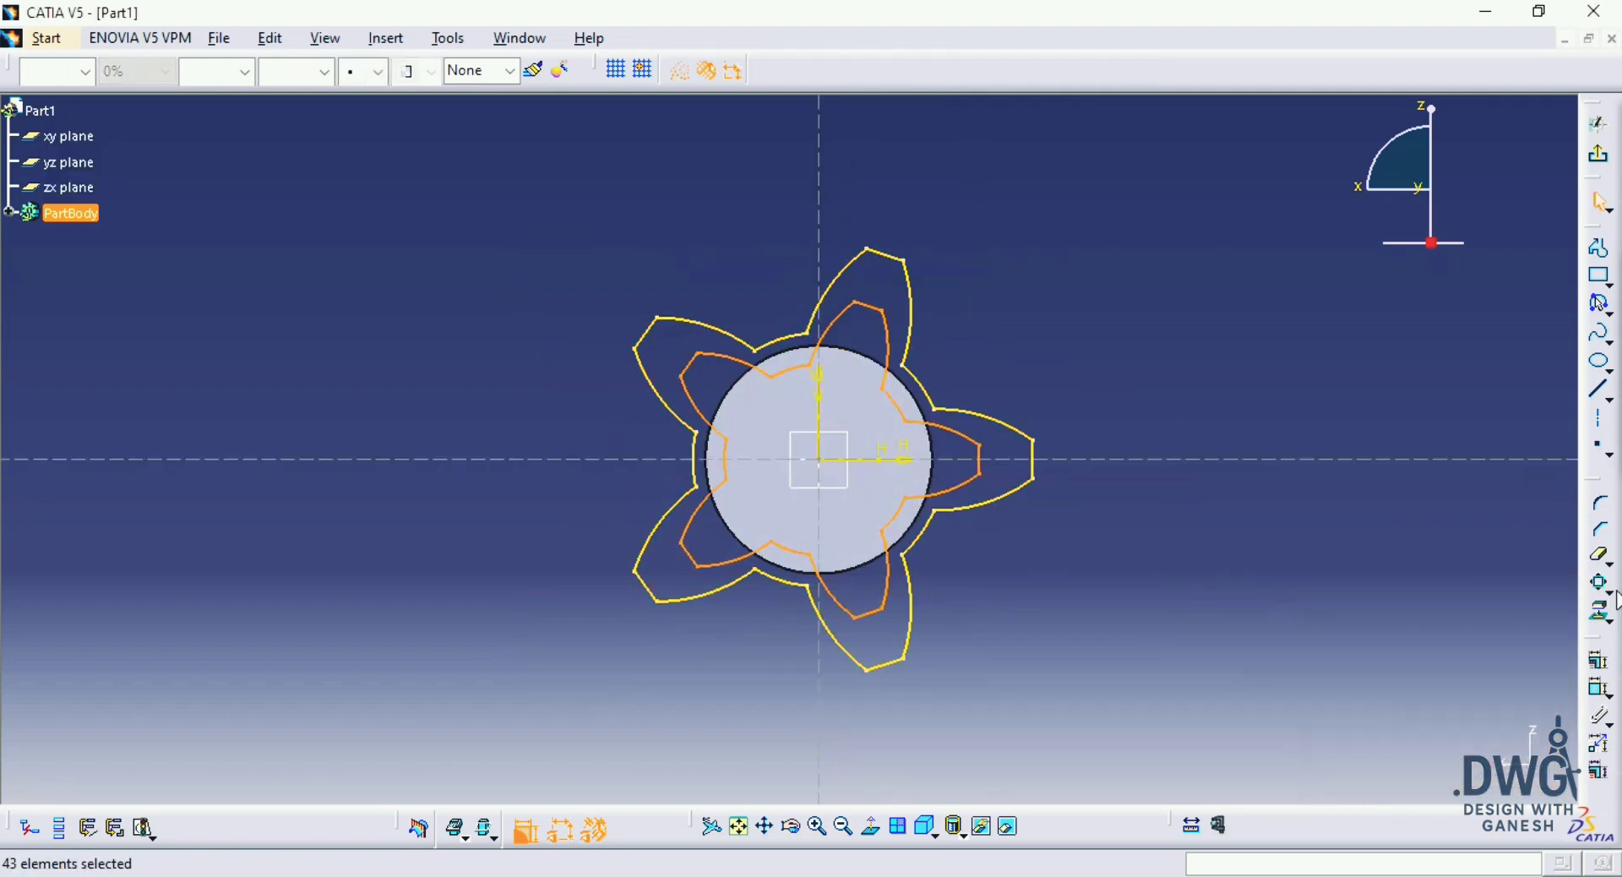
Step: Try to rotate the 0.75 scaled profile about the origin by 15° with 4 duplicate instances, and undo the rotation
click(1613, 591)
click(1553, 601)
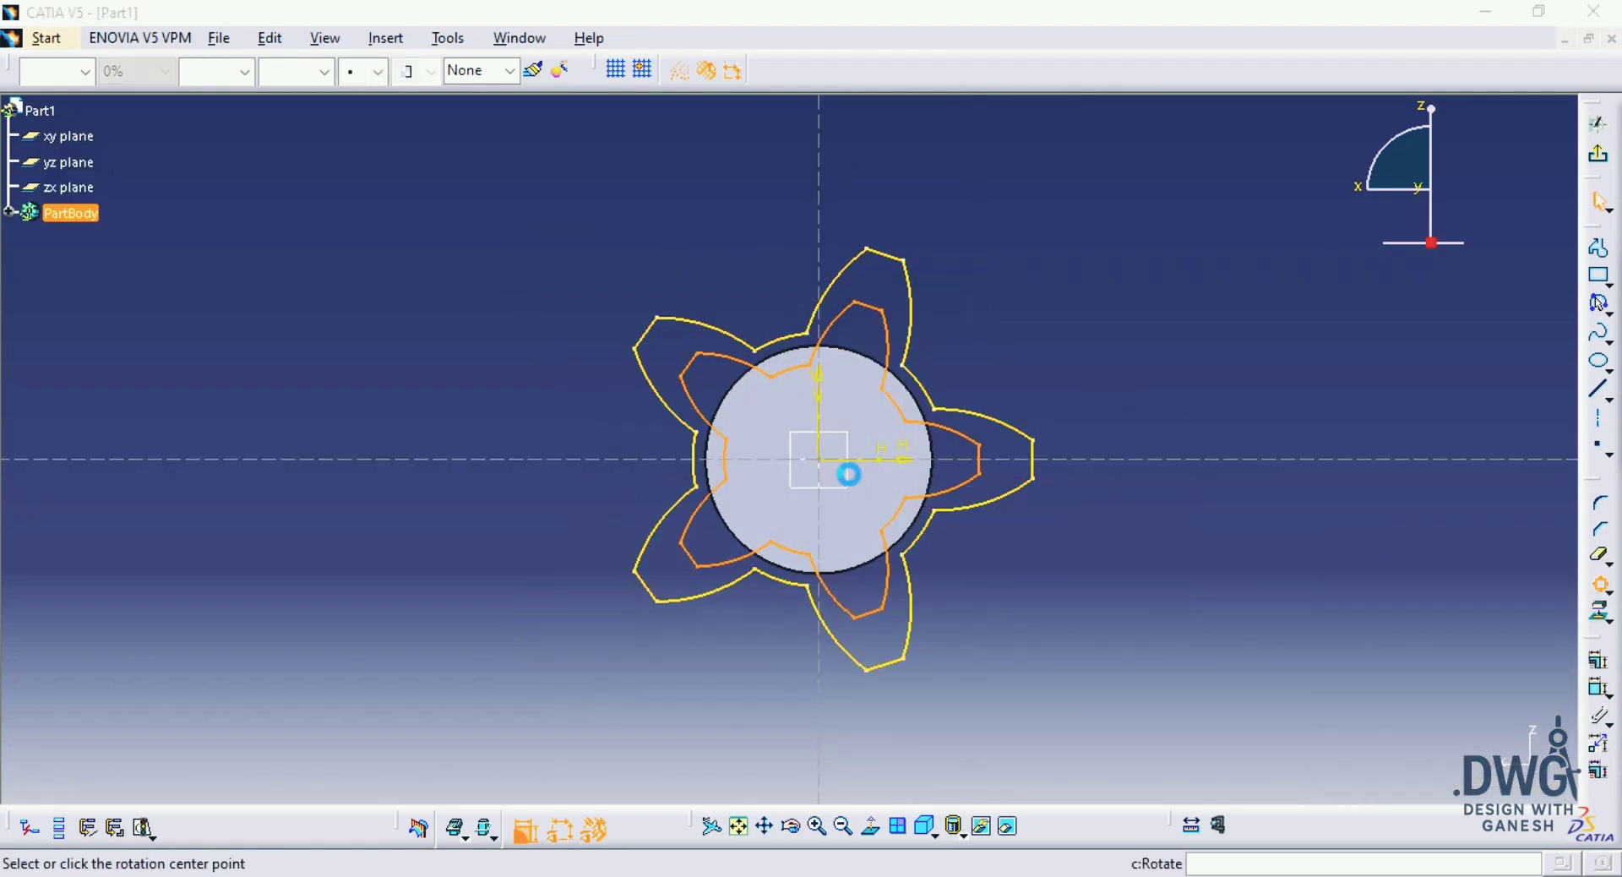
click(824, 461)
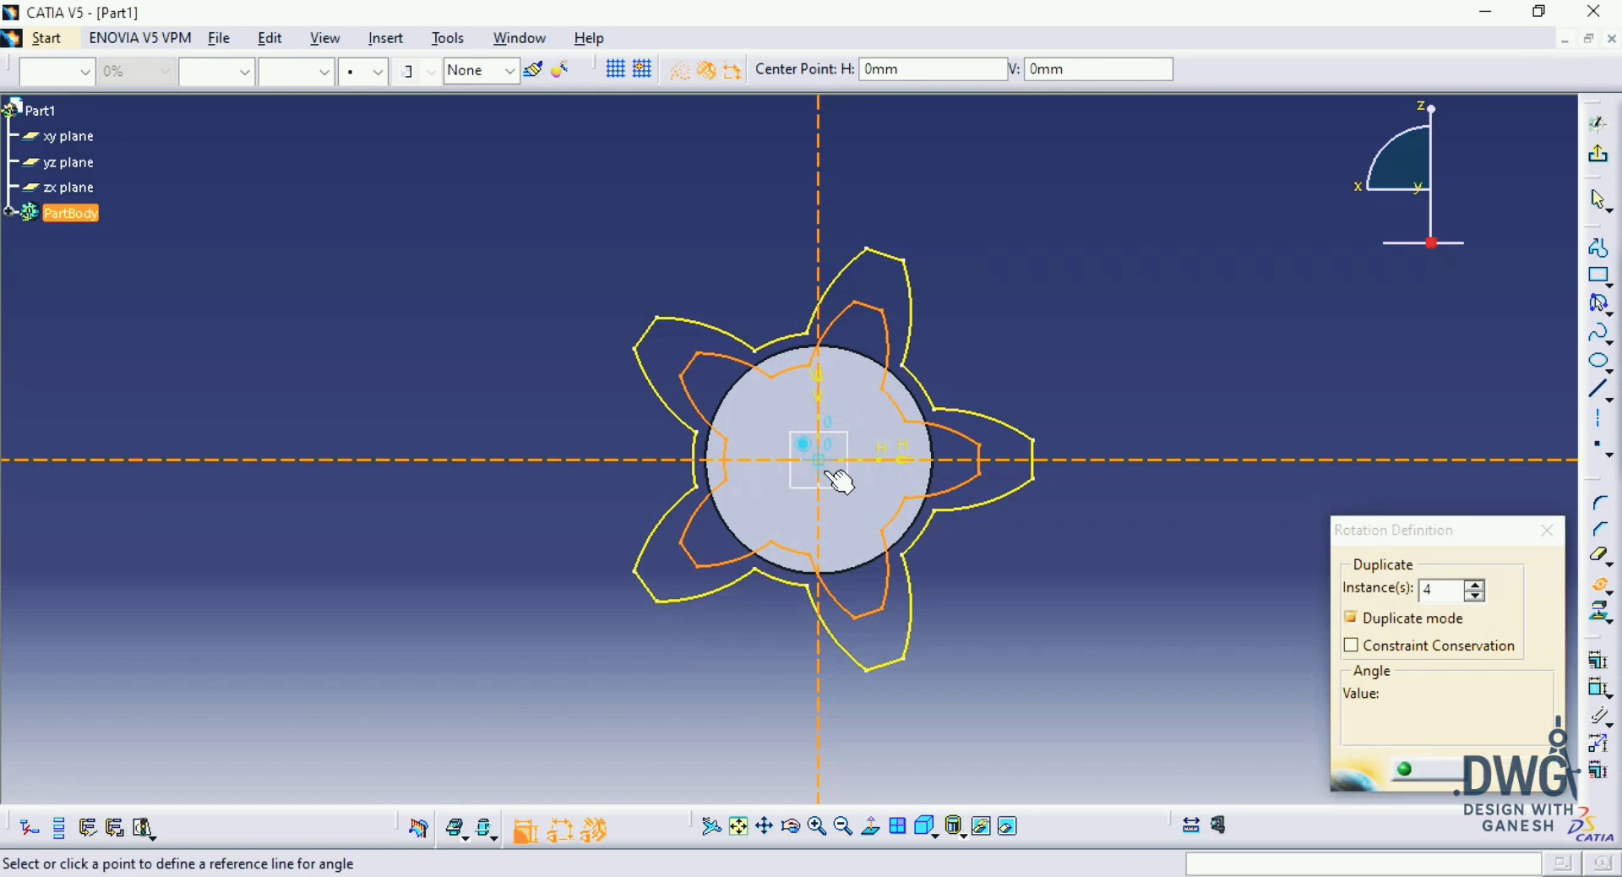
text(1)
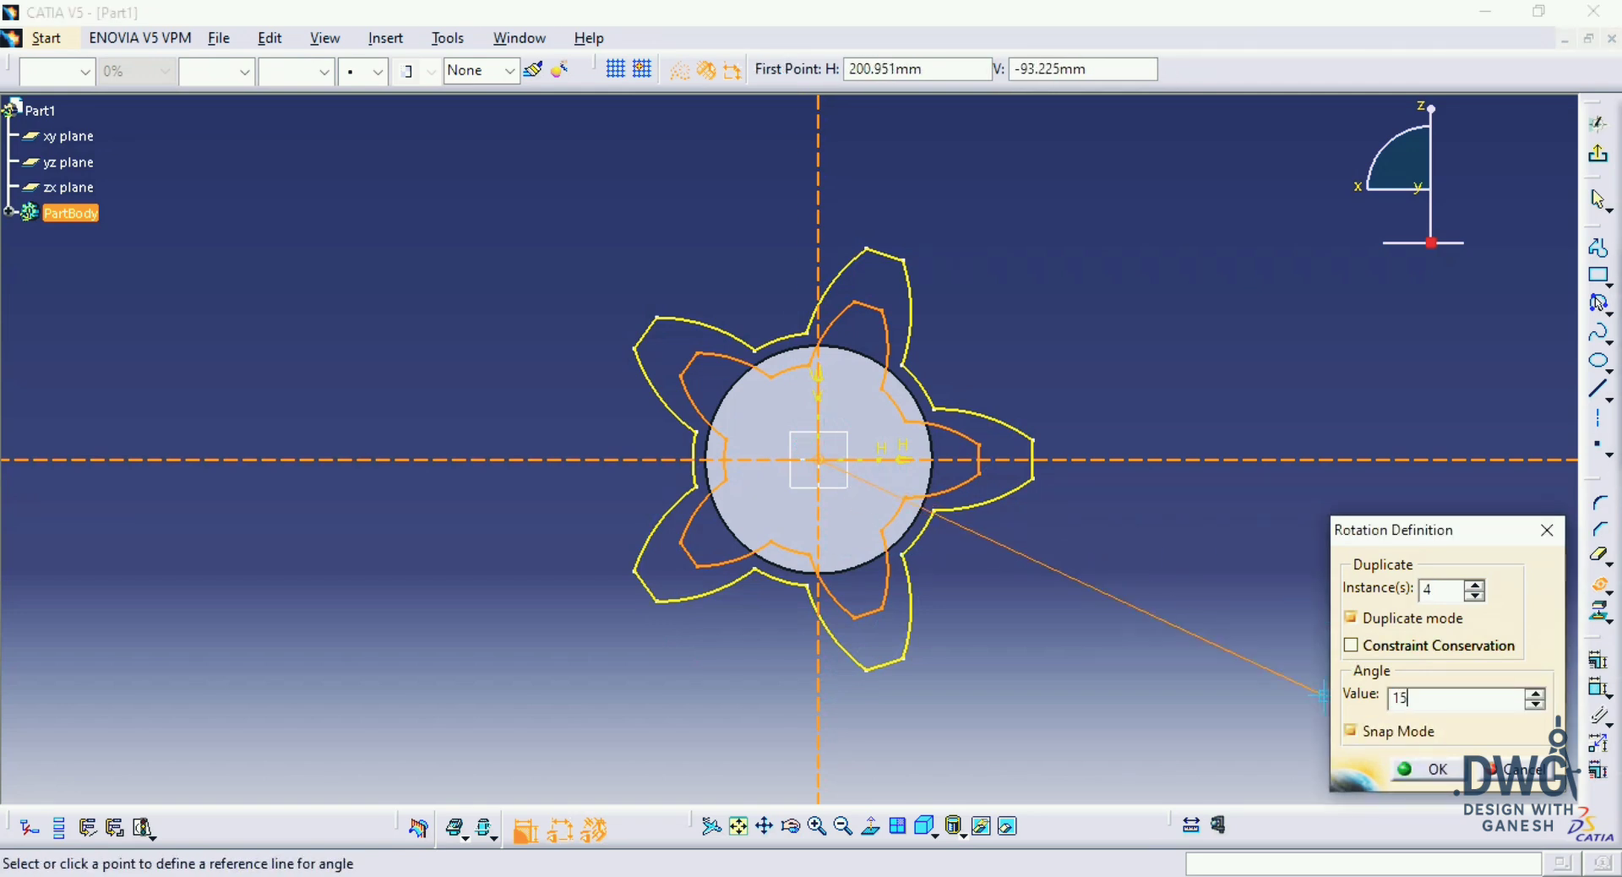
text(5)
key(Return)
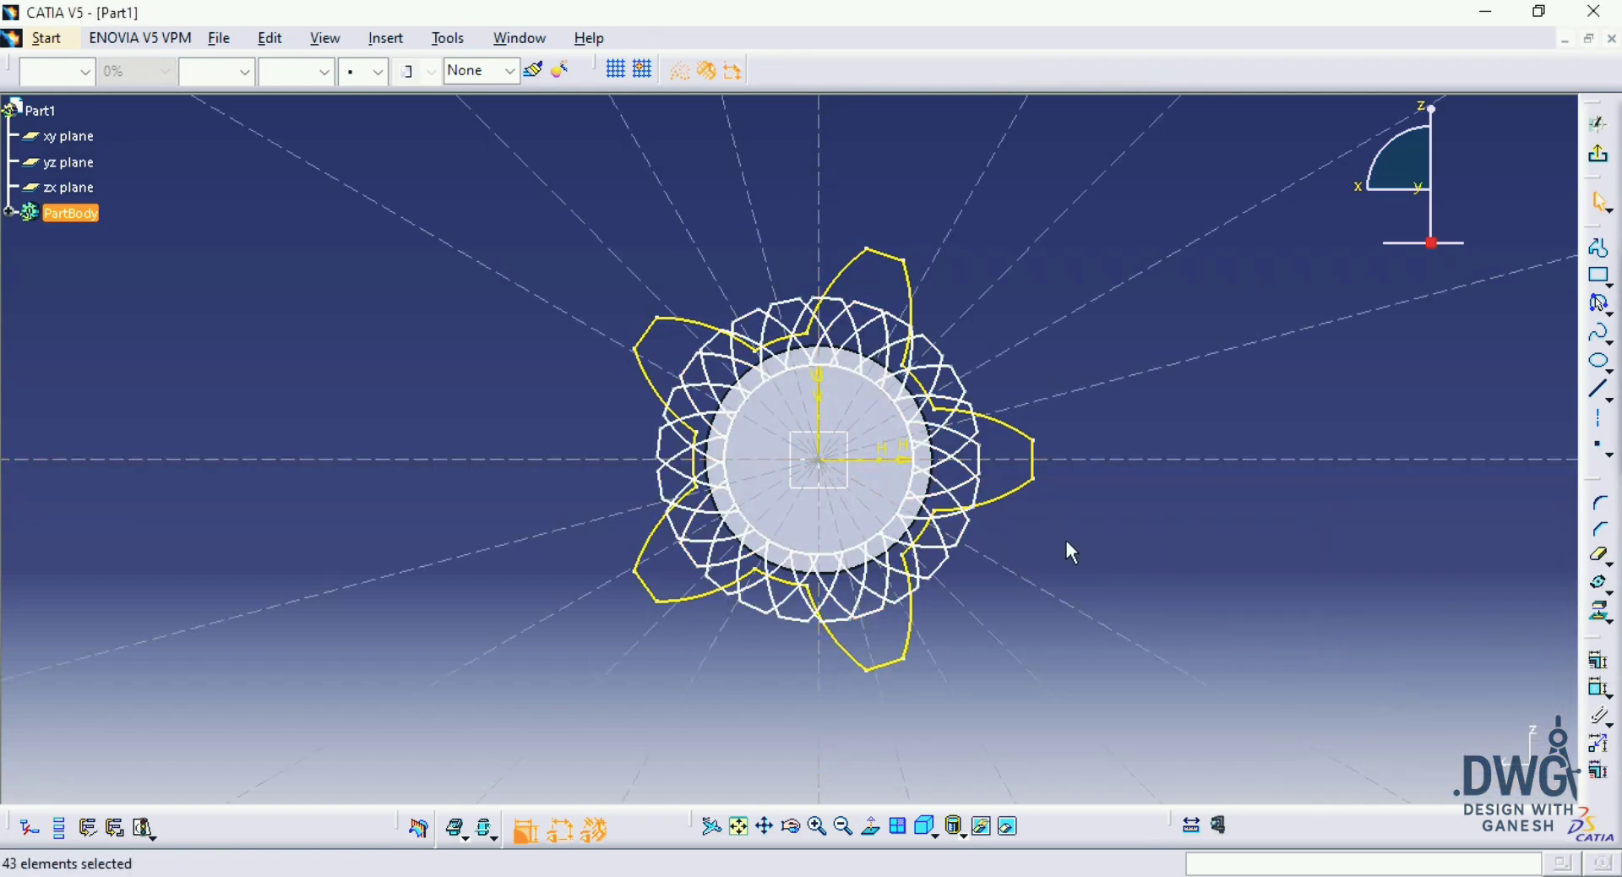
click(1070, 551)
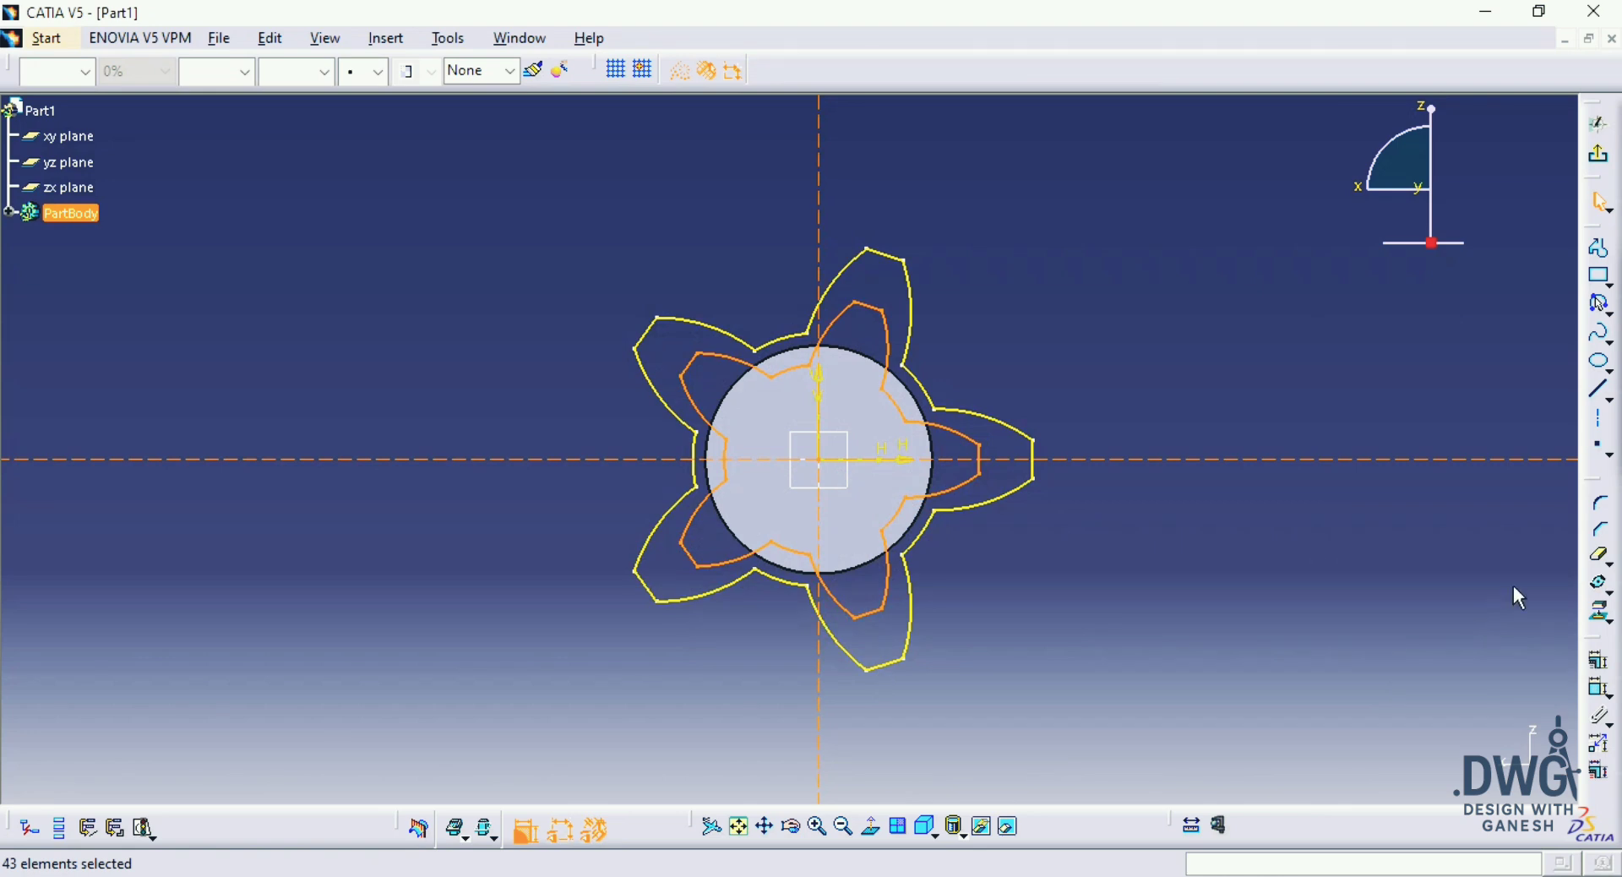
Step: Rotate the 0.75 scaled profile 15° about the origin with duplicate mode turned off
click(1601, 583)
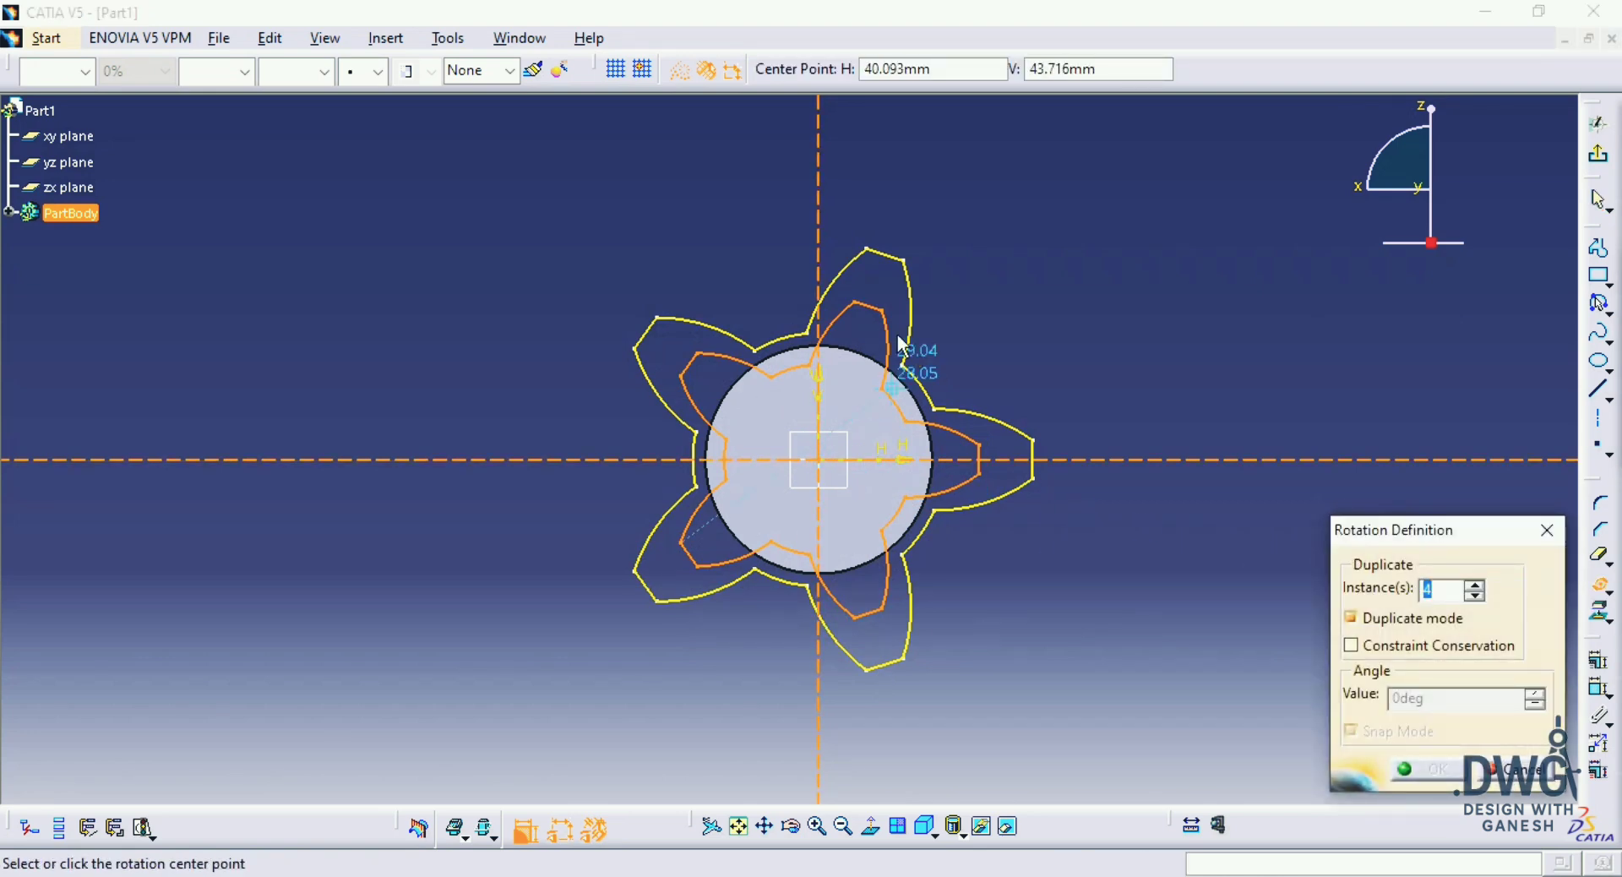
click(818, 460)
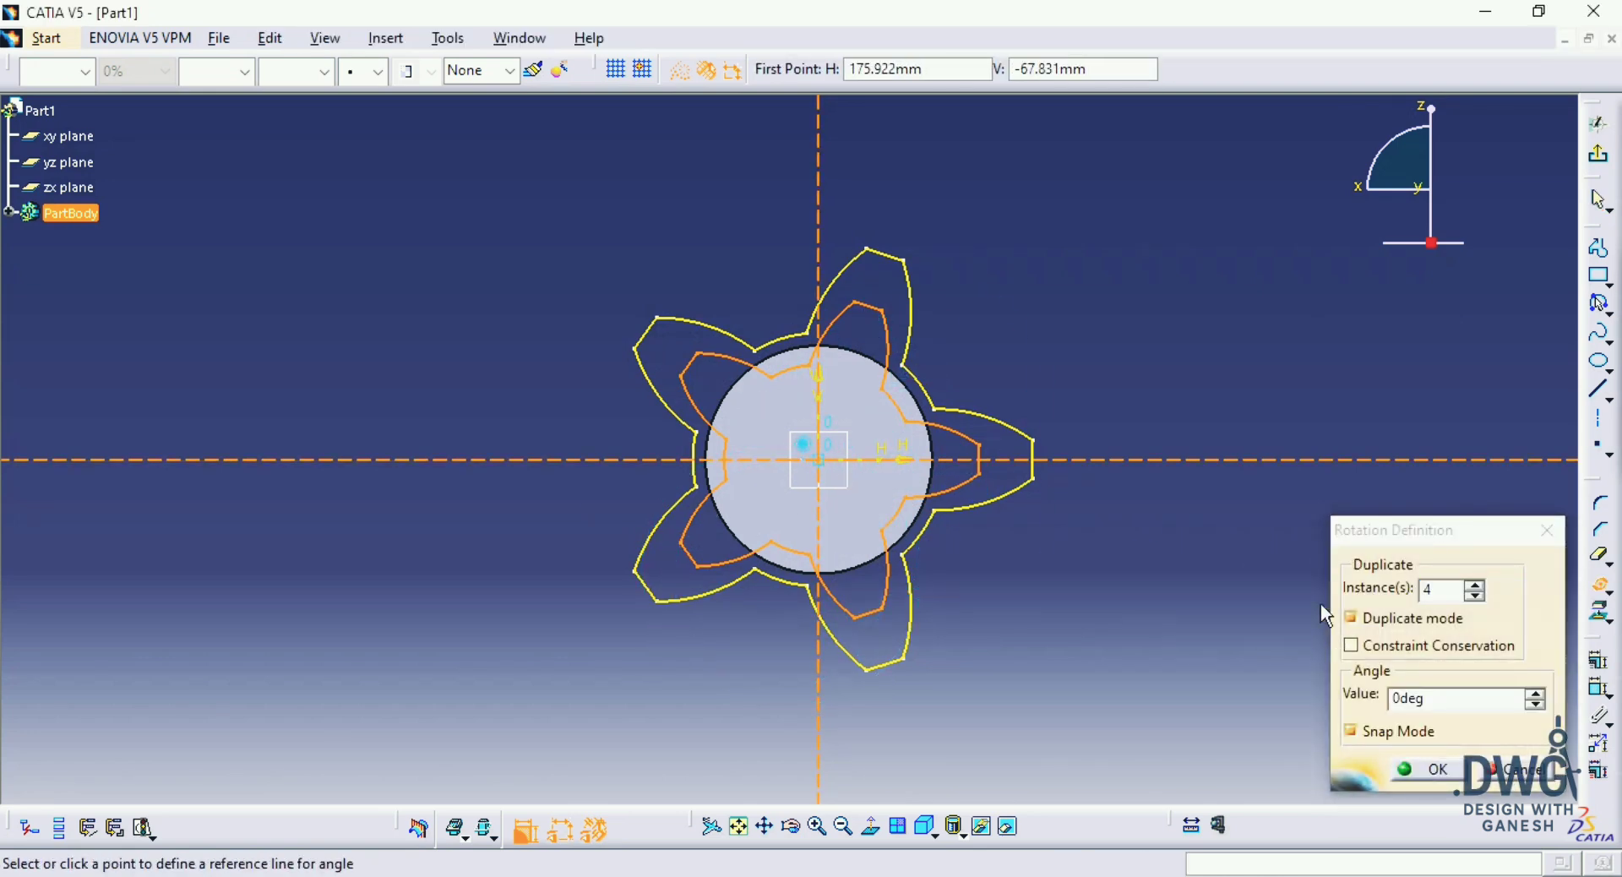
click(1353, 619)
click(1413, 699)
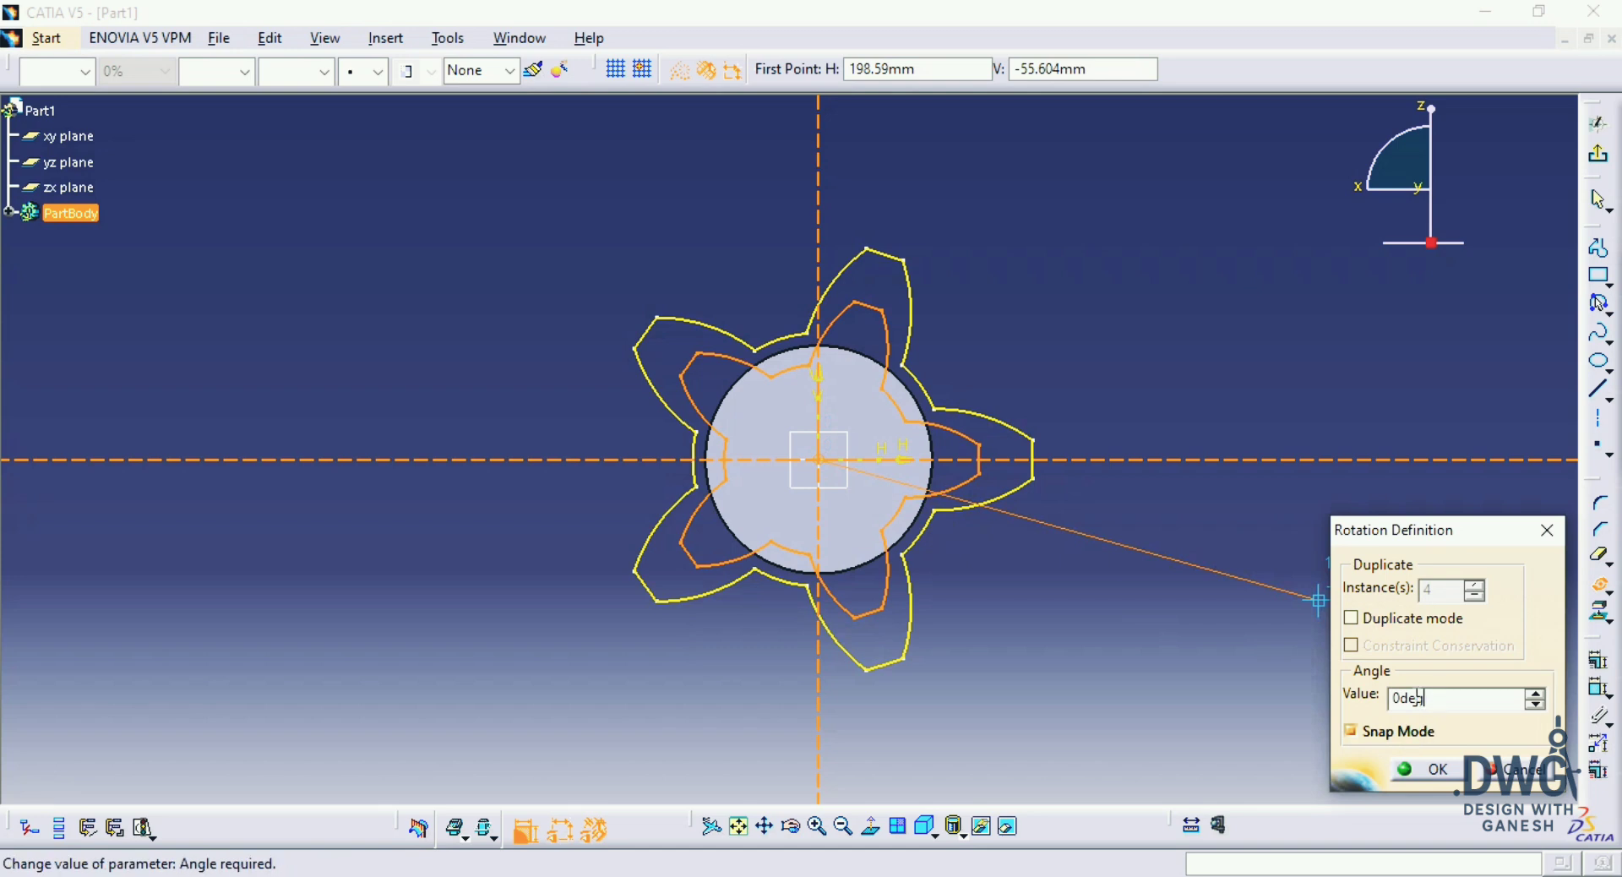
key(Return)
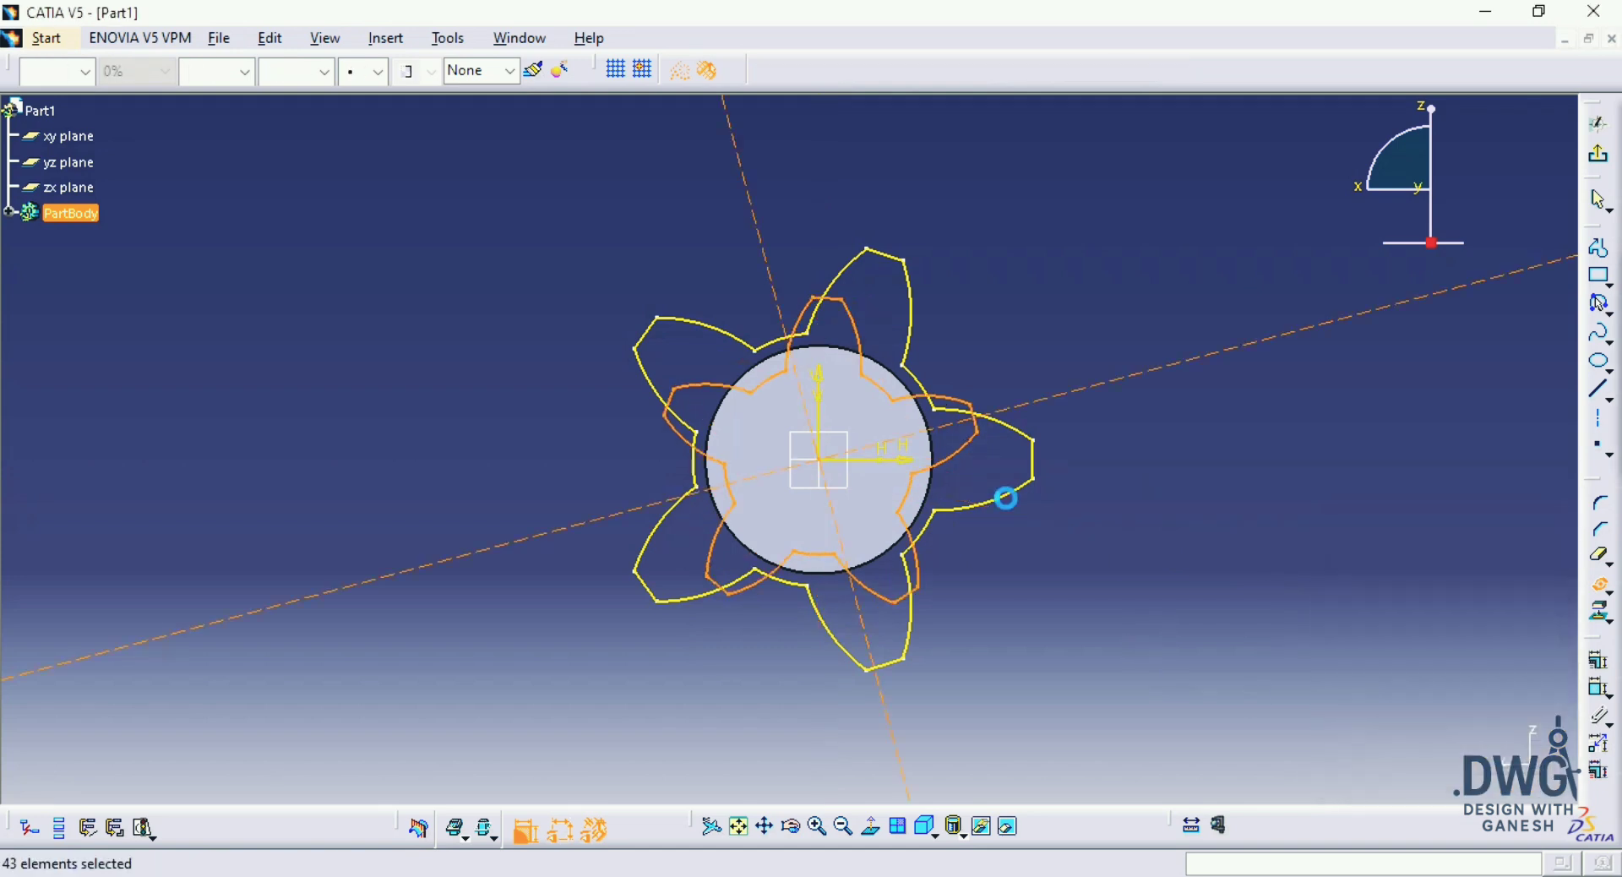
Step: Convert the full-size projected profile to construction geometry and exit the sketch
click(1019, 498)
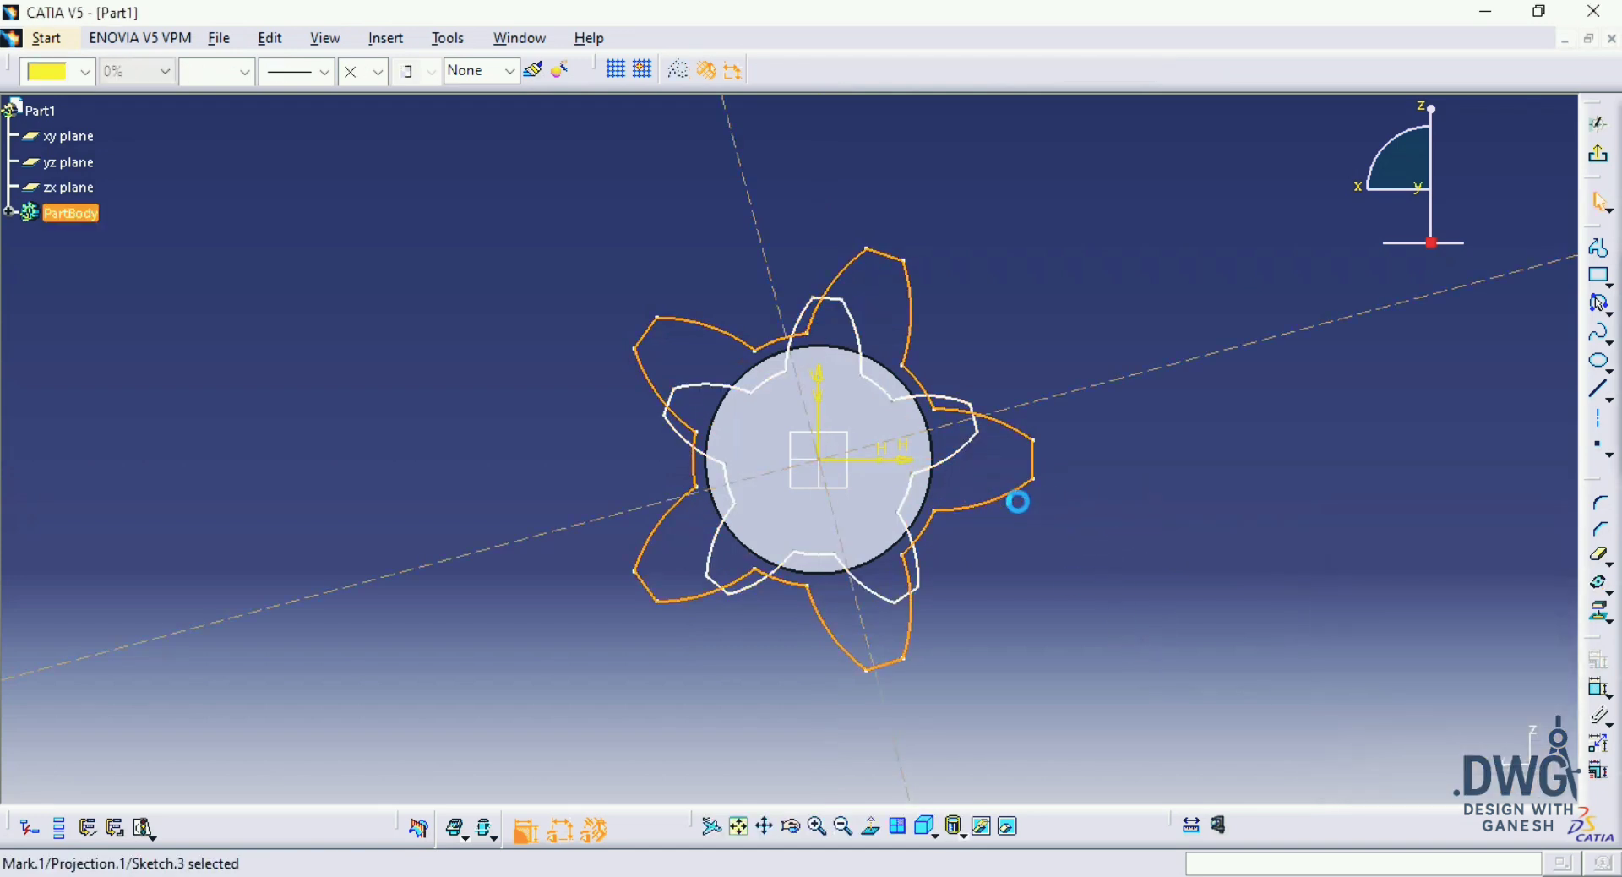
click(679, 71)
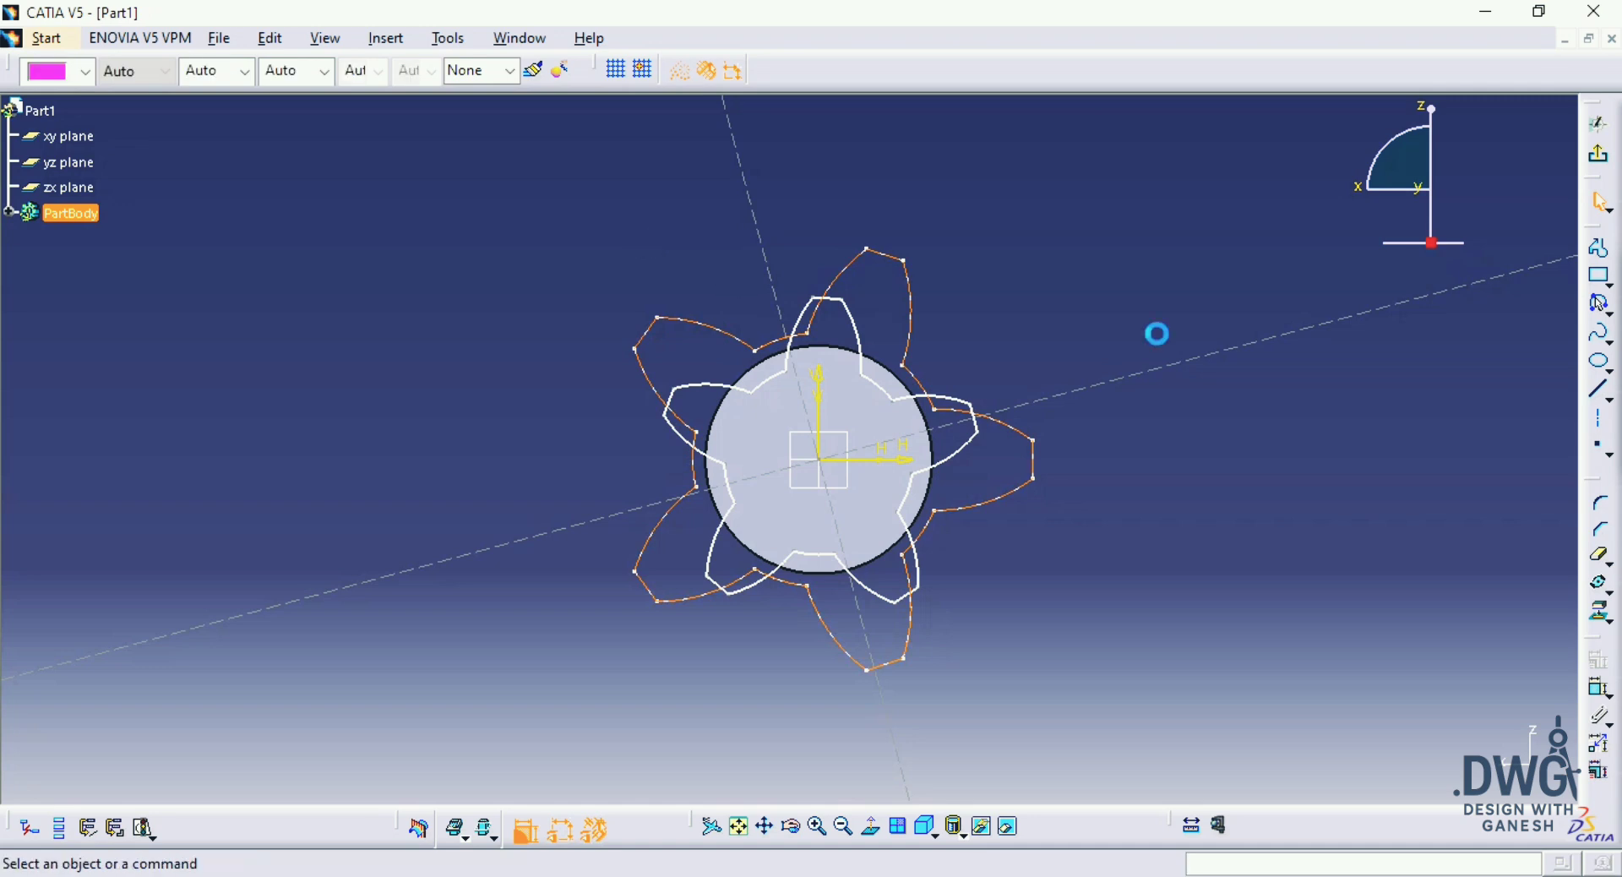
click(1603, 165)
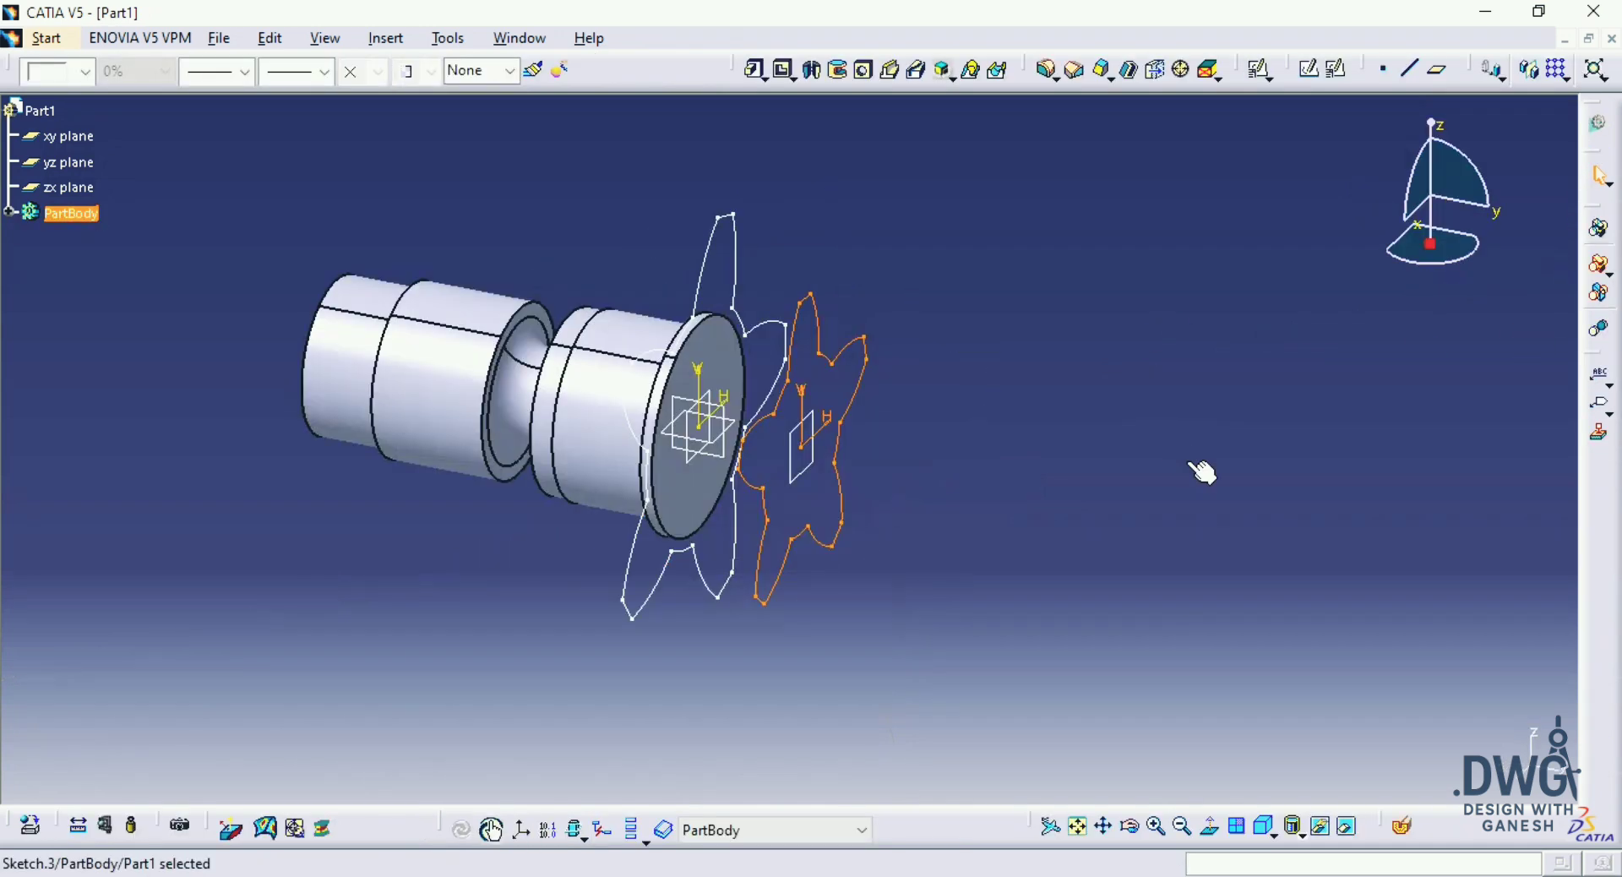
Step: Create a second plane offset 90 mm from the flange end face
click(1006, 400)
middle_drag(1006, 400, 1004, 363)
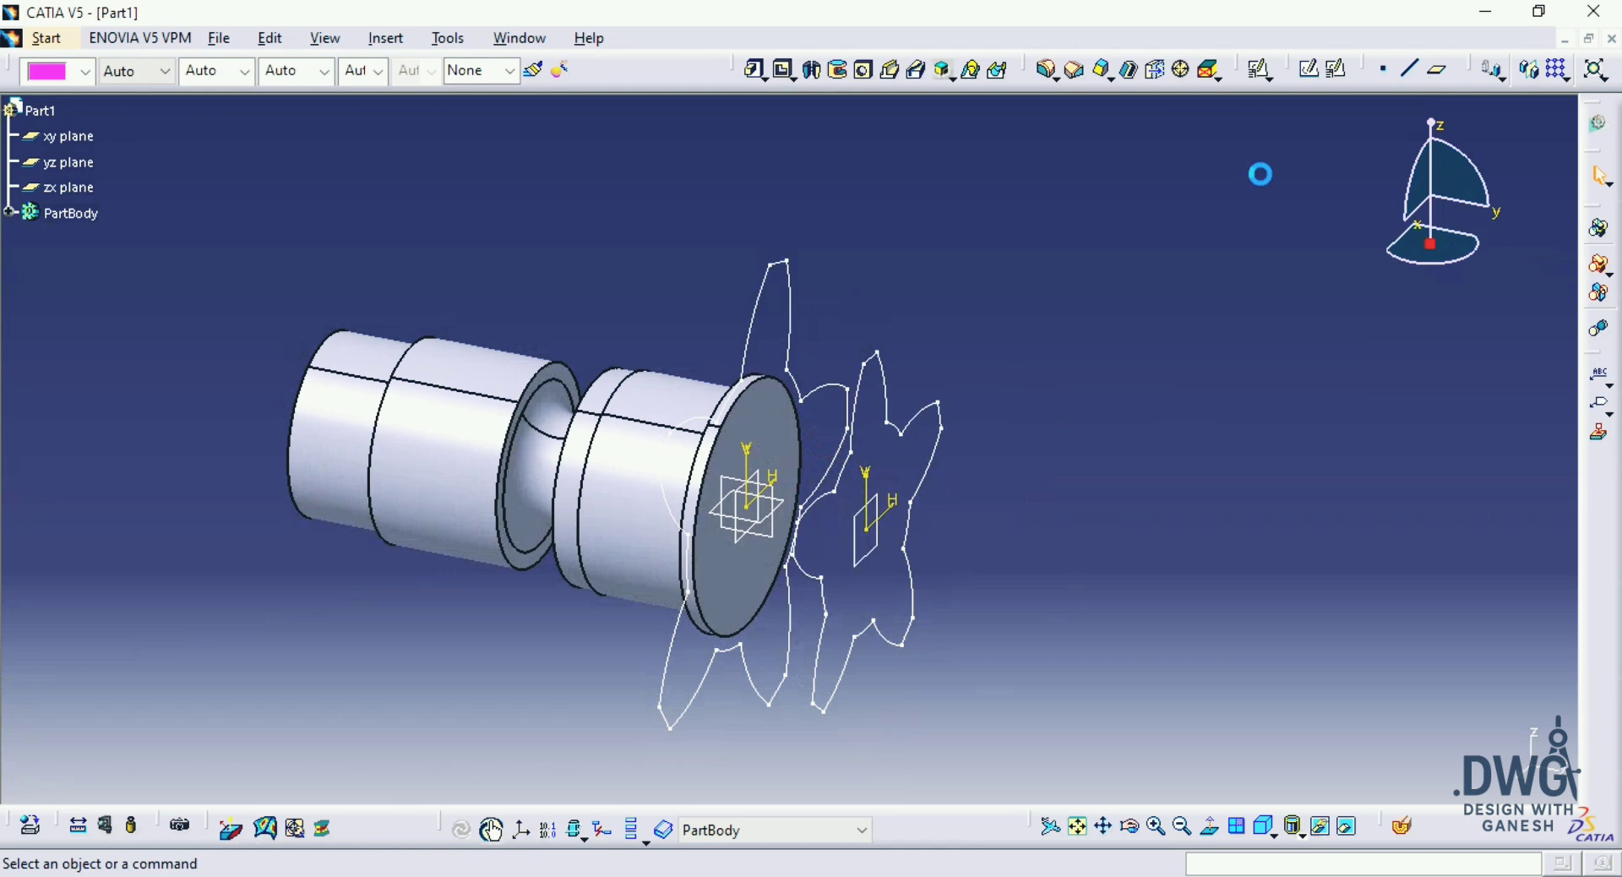
click(1439, 71)
click(730, 580)
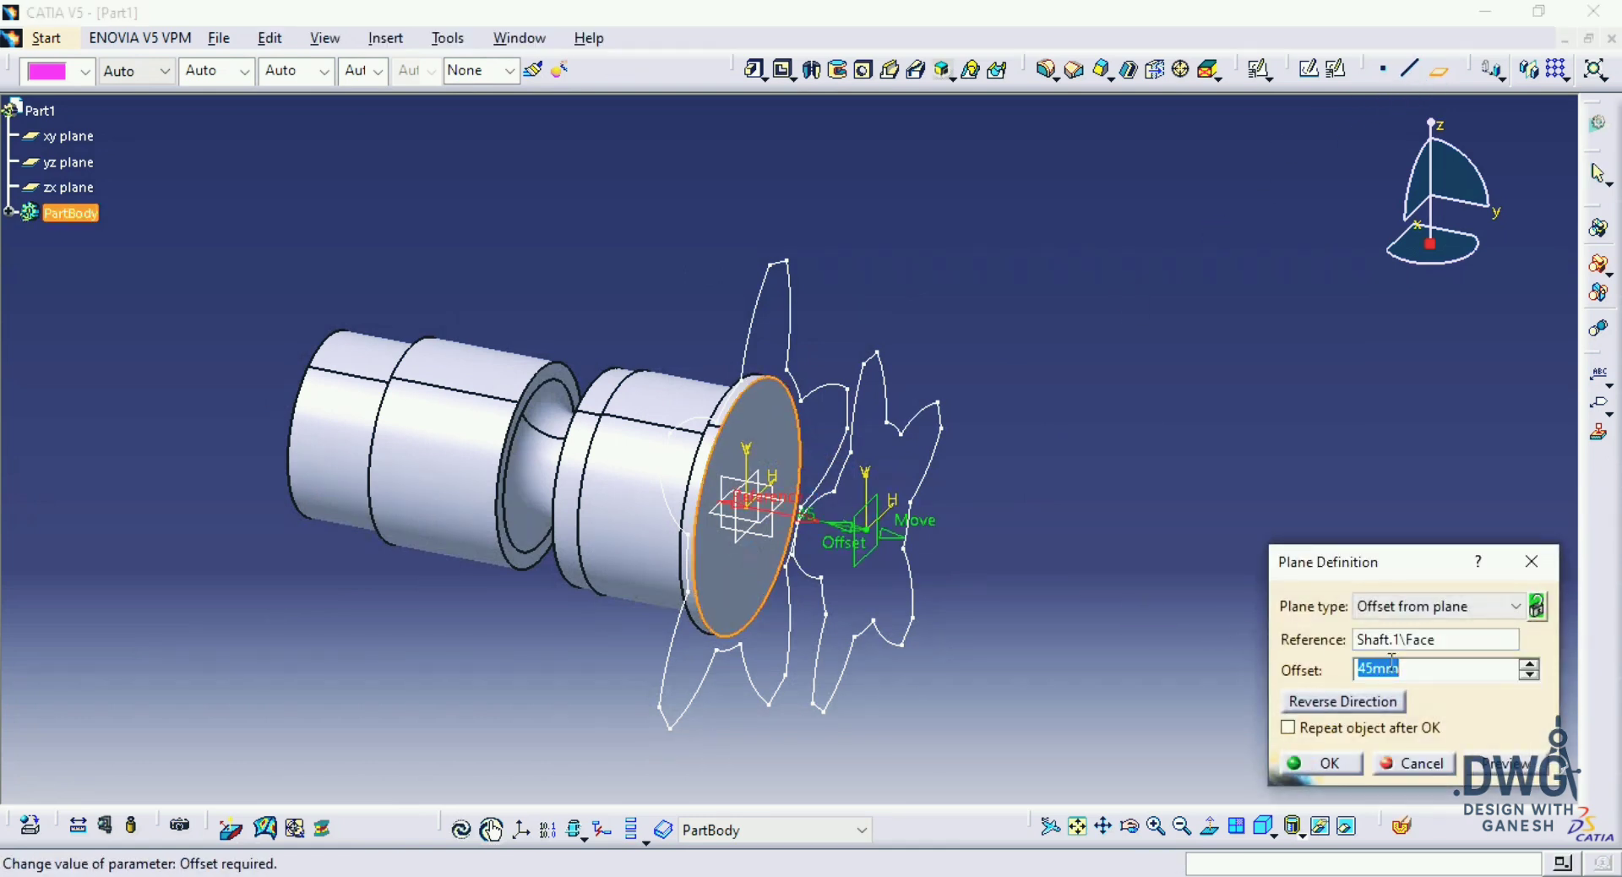
key(Return)
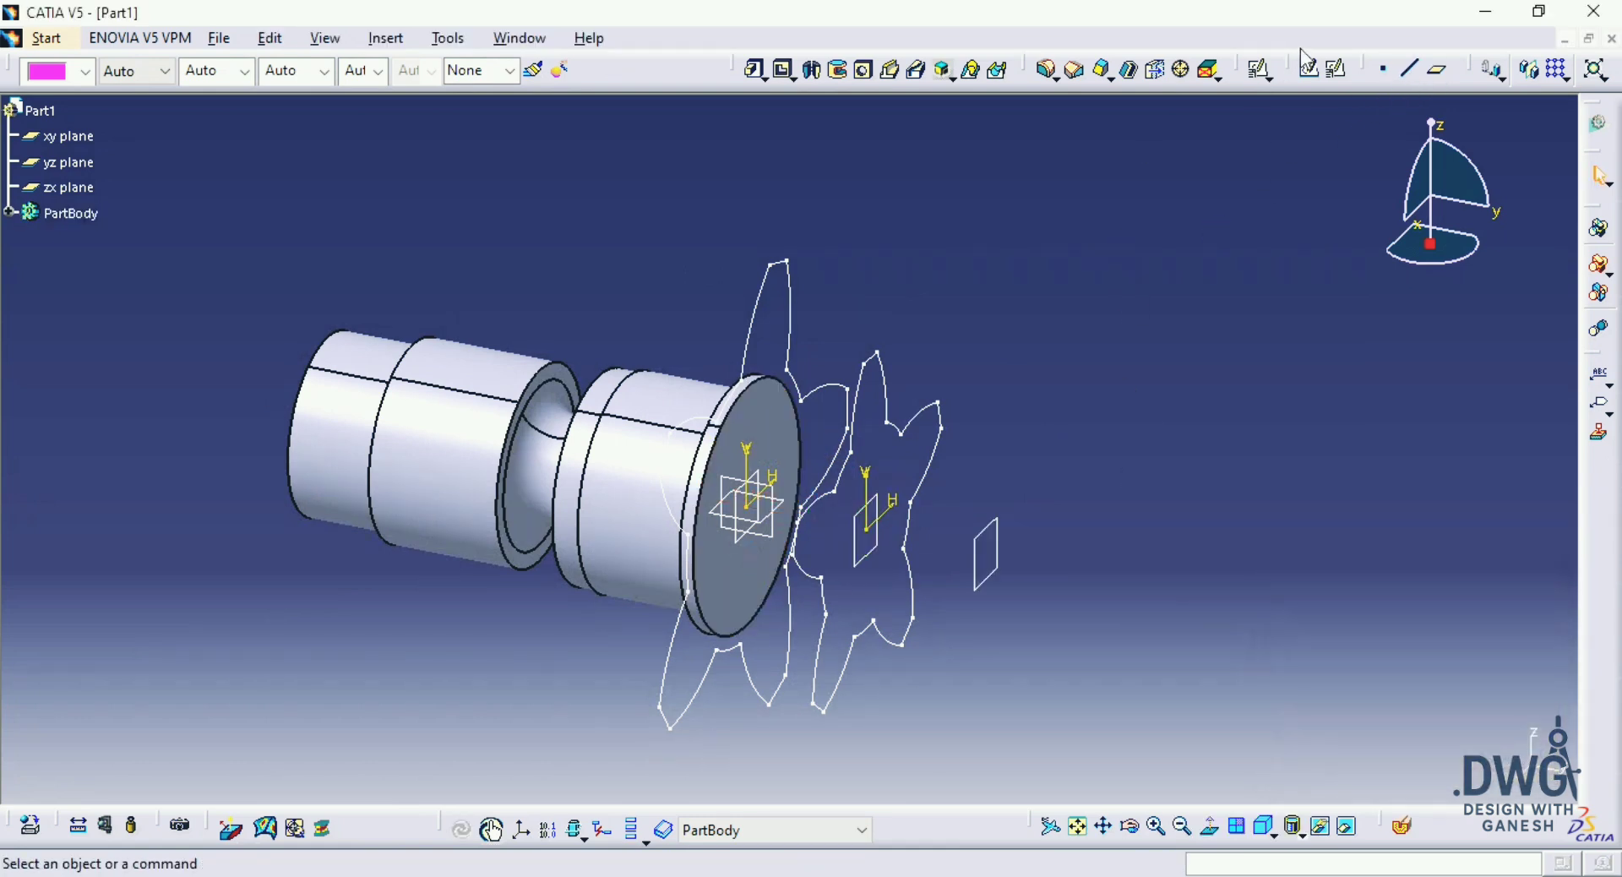
Step: Start a positioned sketch on the outermost offset plane with the H direction reversed
click(1336, 68)
click(983, 571)
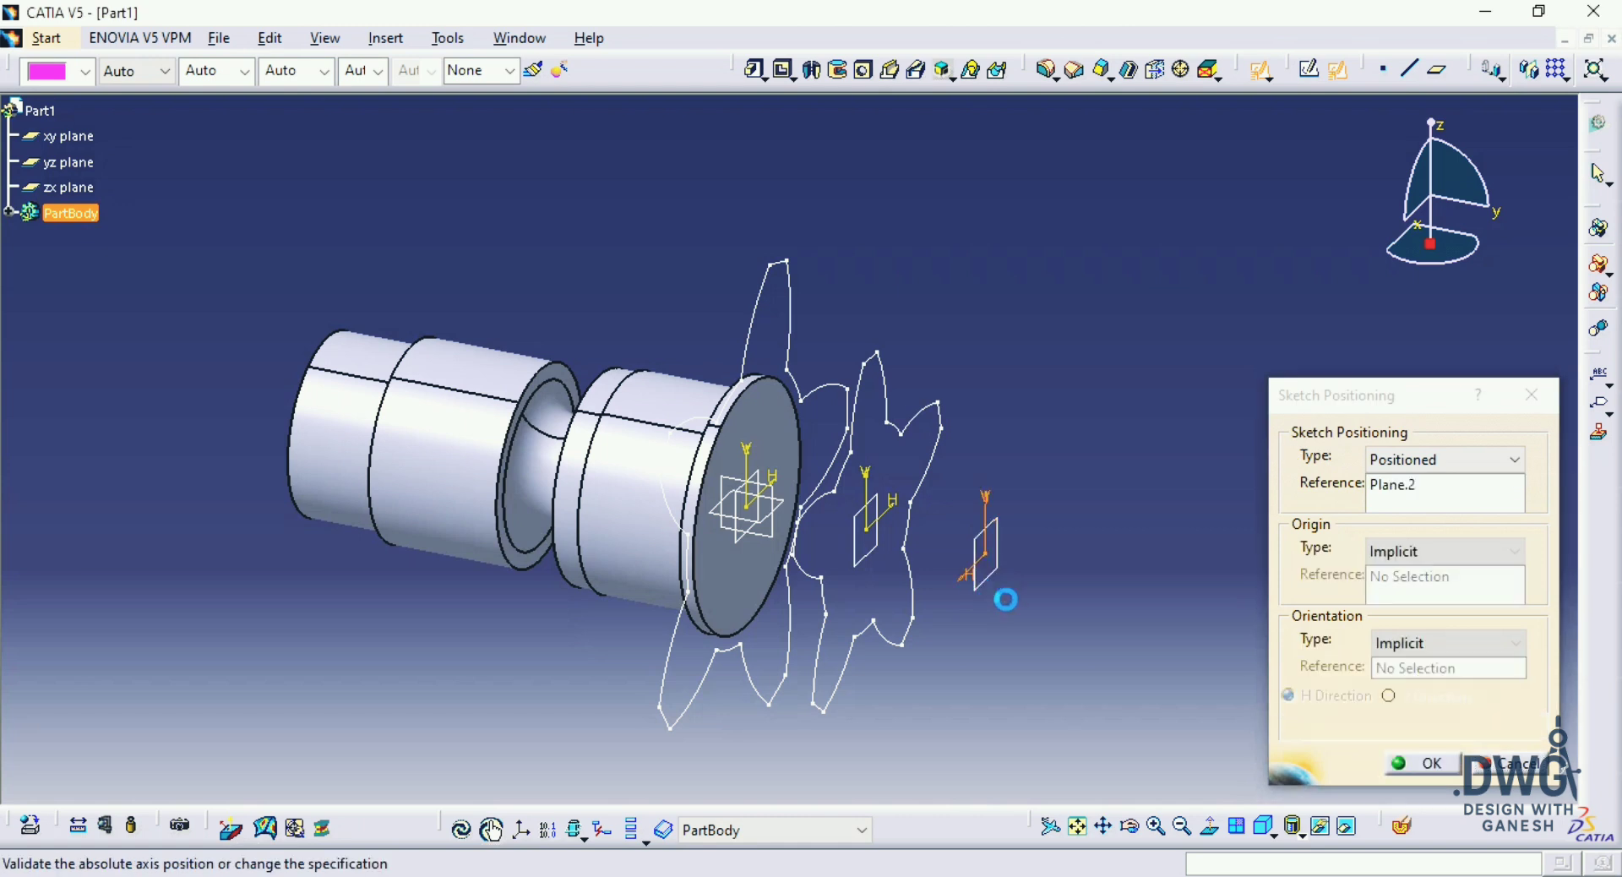
click(1344, 727)
click(1423, 764)
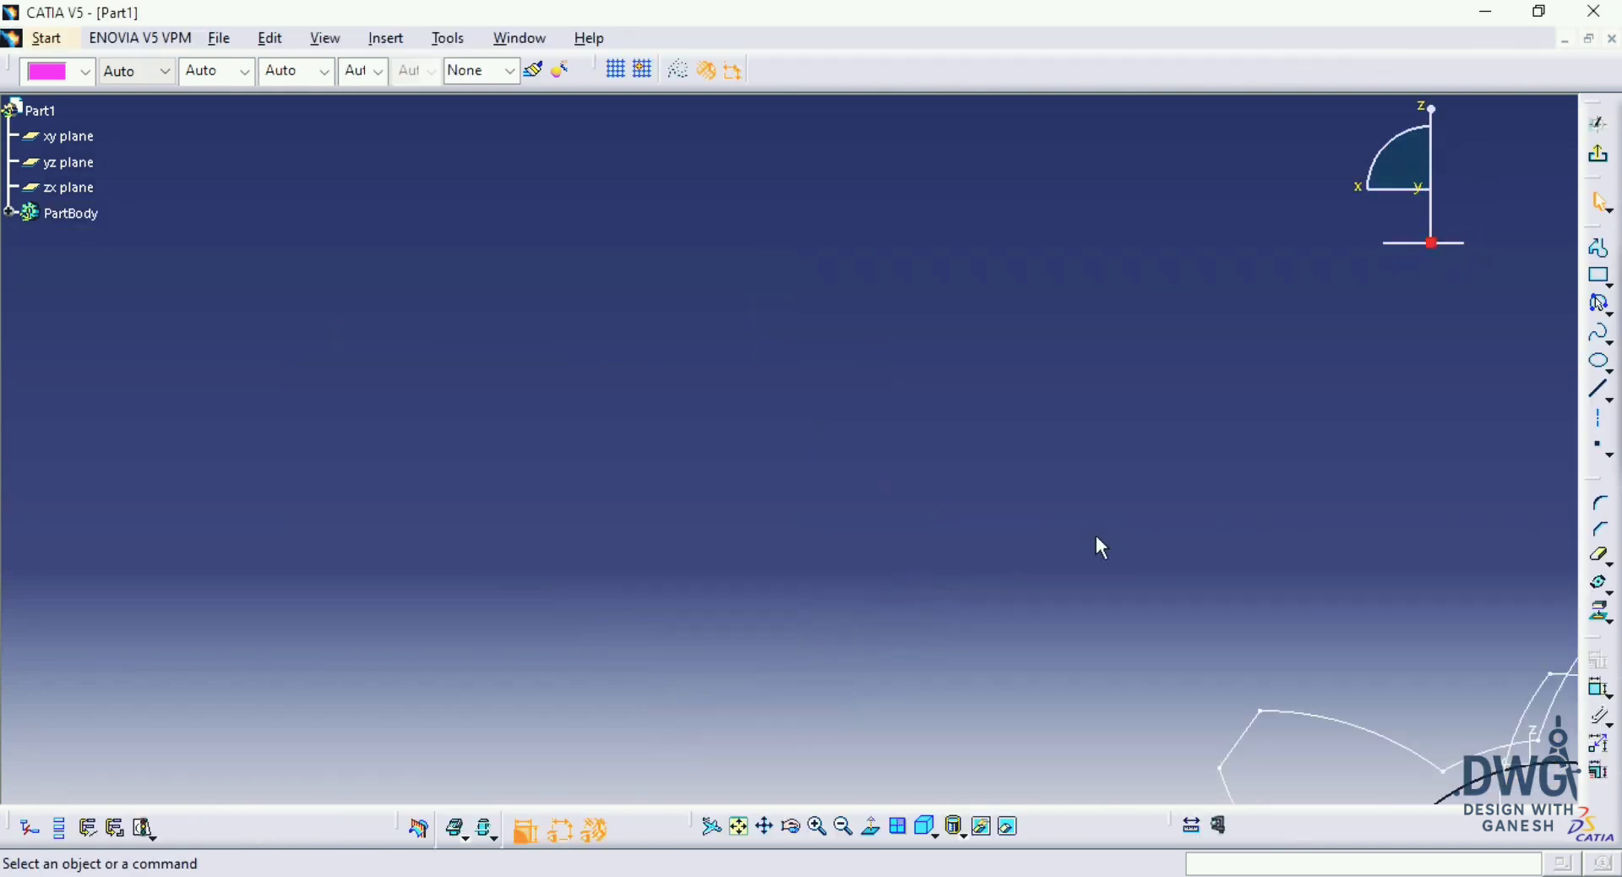
Step: Hide the shaft solid and the full-size tooth profile so only the 0.75 scaled profile remains to work from
mouse_move(1259, 708)
middle_down()
mouse_move(1011, 459)
mouse_move(664, 313)
middle_up()
click(664, 312)
middle_drag(663, 313, 707, 440)
click(985, 287)
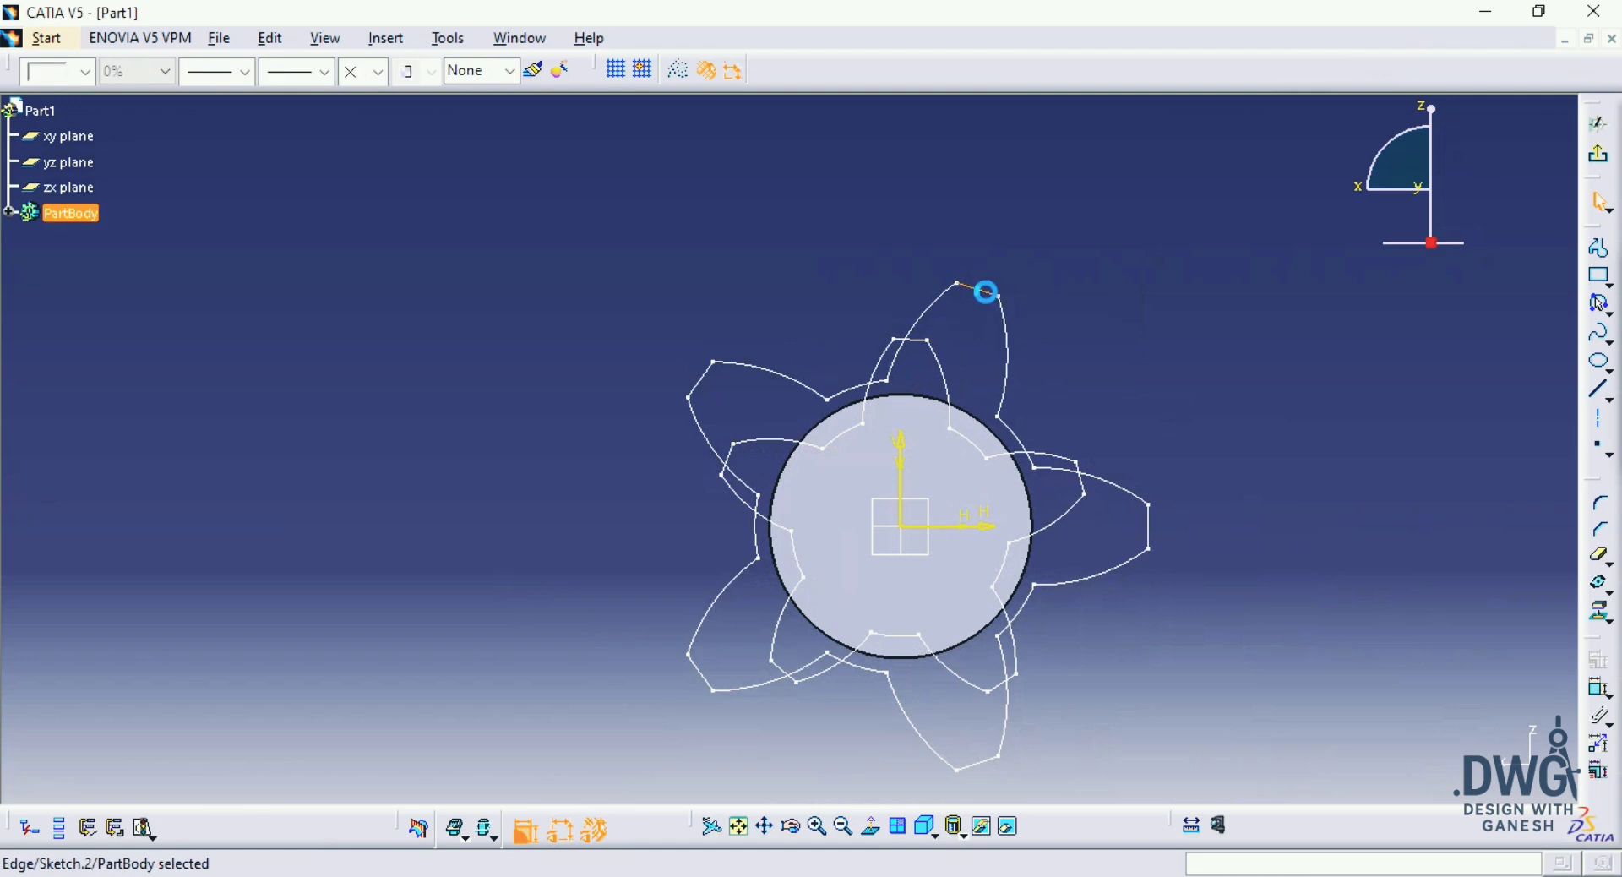
key(ctrl+h)
key(ctrl+h)
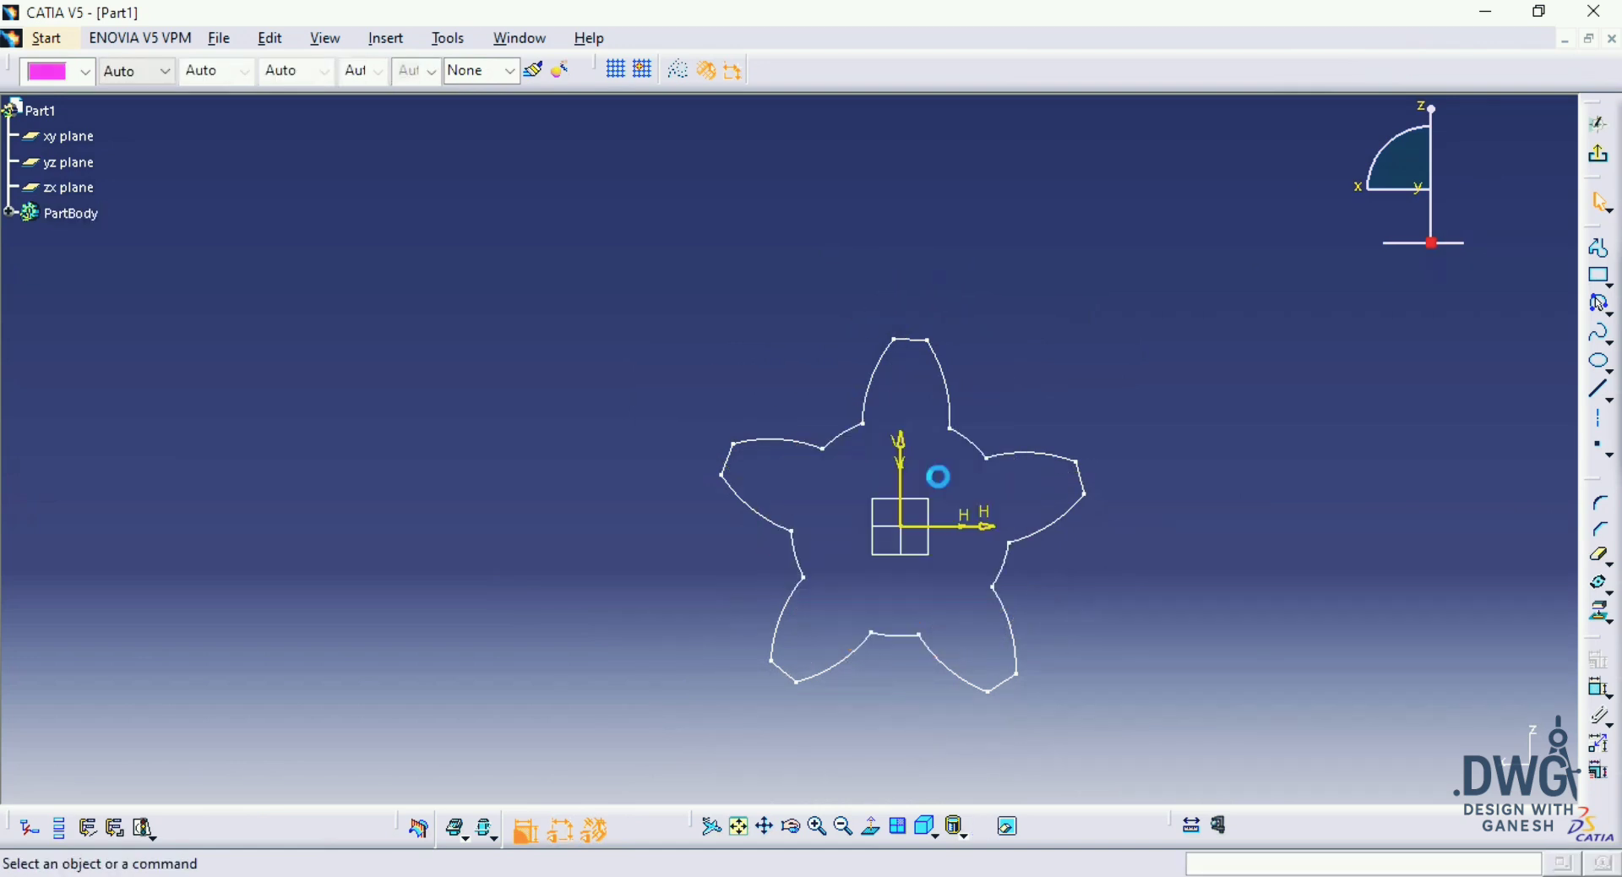
Step: Project the complete 0.75 scaled tooth profile into the outermost plane's sketch
mouse_move(938, 470)
middle_down()
mouse_move(869, 326)
mouse_move(989, 291)
middle_up()
key(ctrl+a)
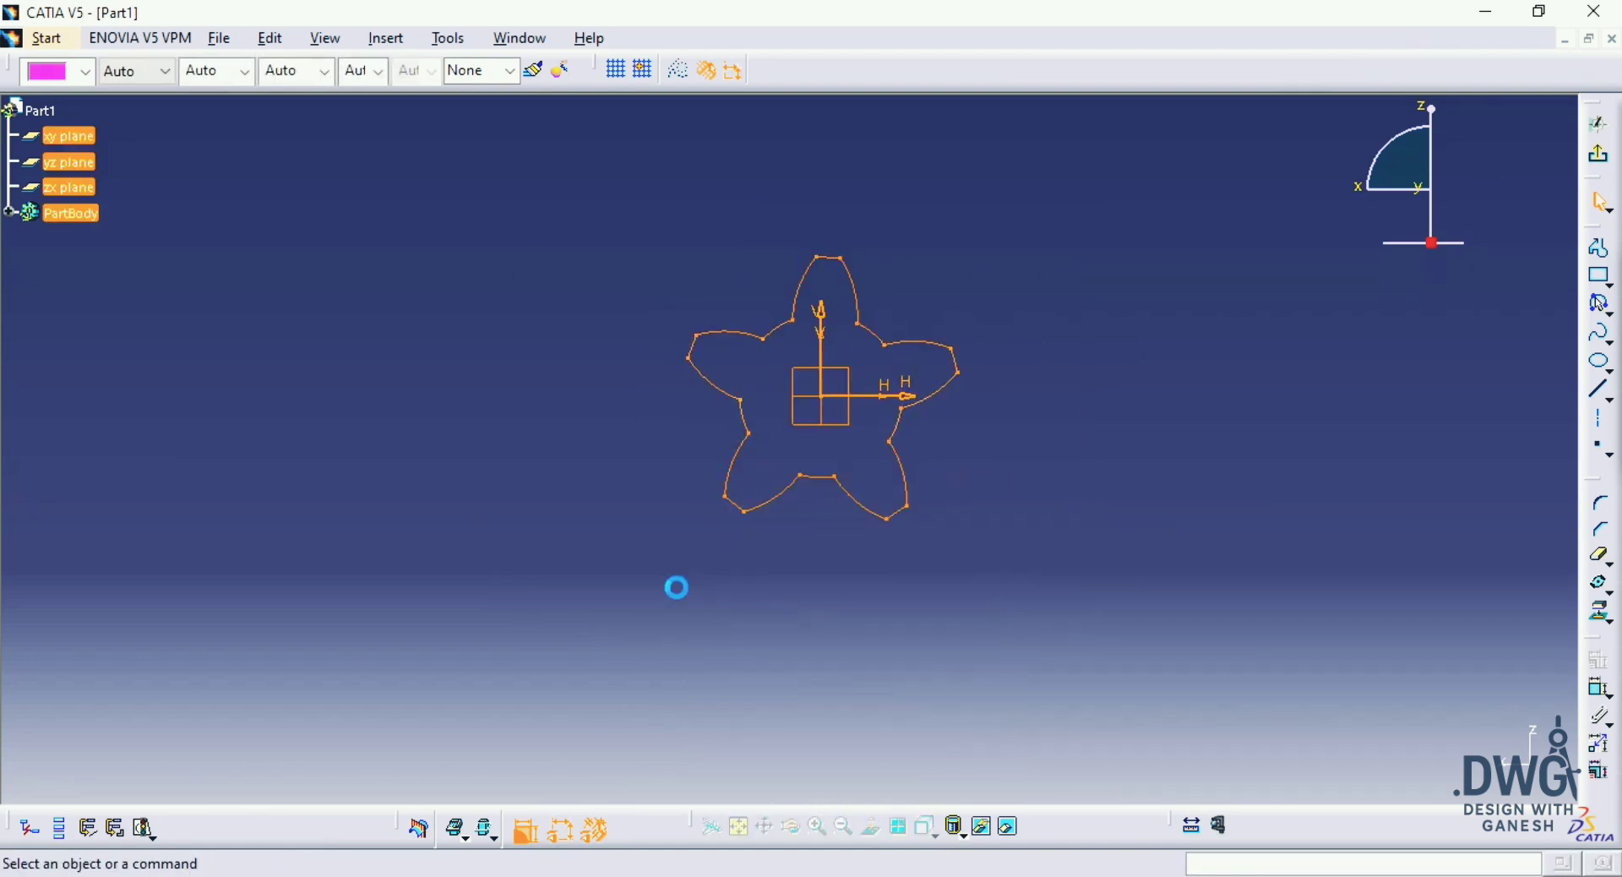
click(1603, 619)
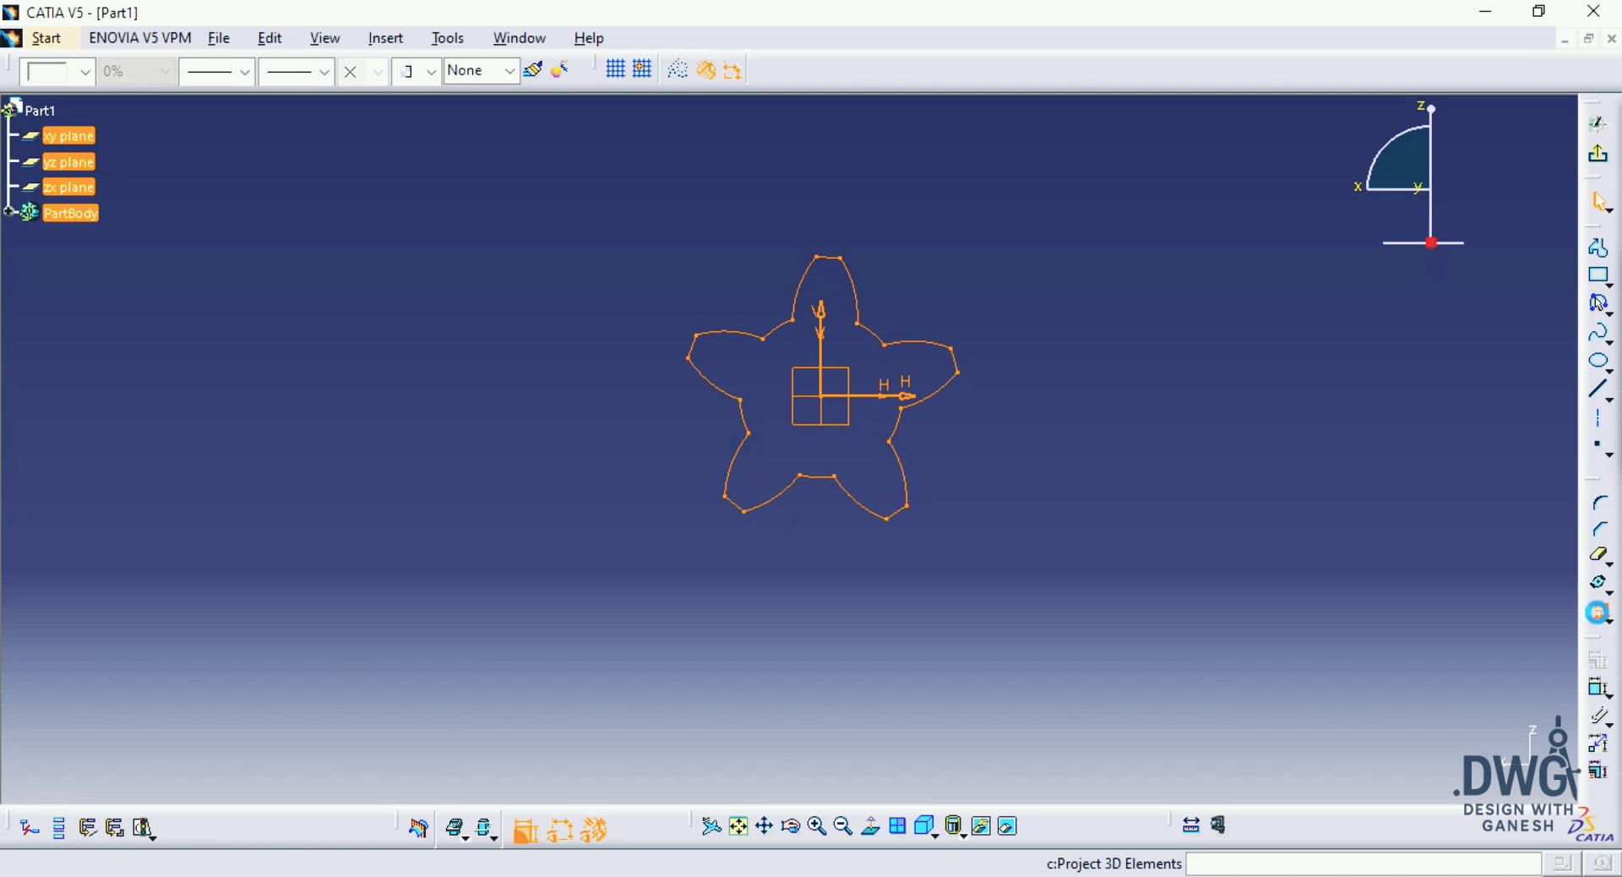
drag(1137, 191, 634, 645)
Step: Scale the projected profile by 0.75 about the origin with duplicate mode and constraint conservation on
click(1604, 584)
click(1609, 593)
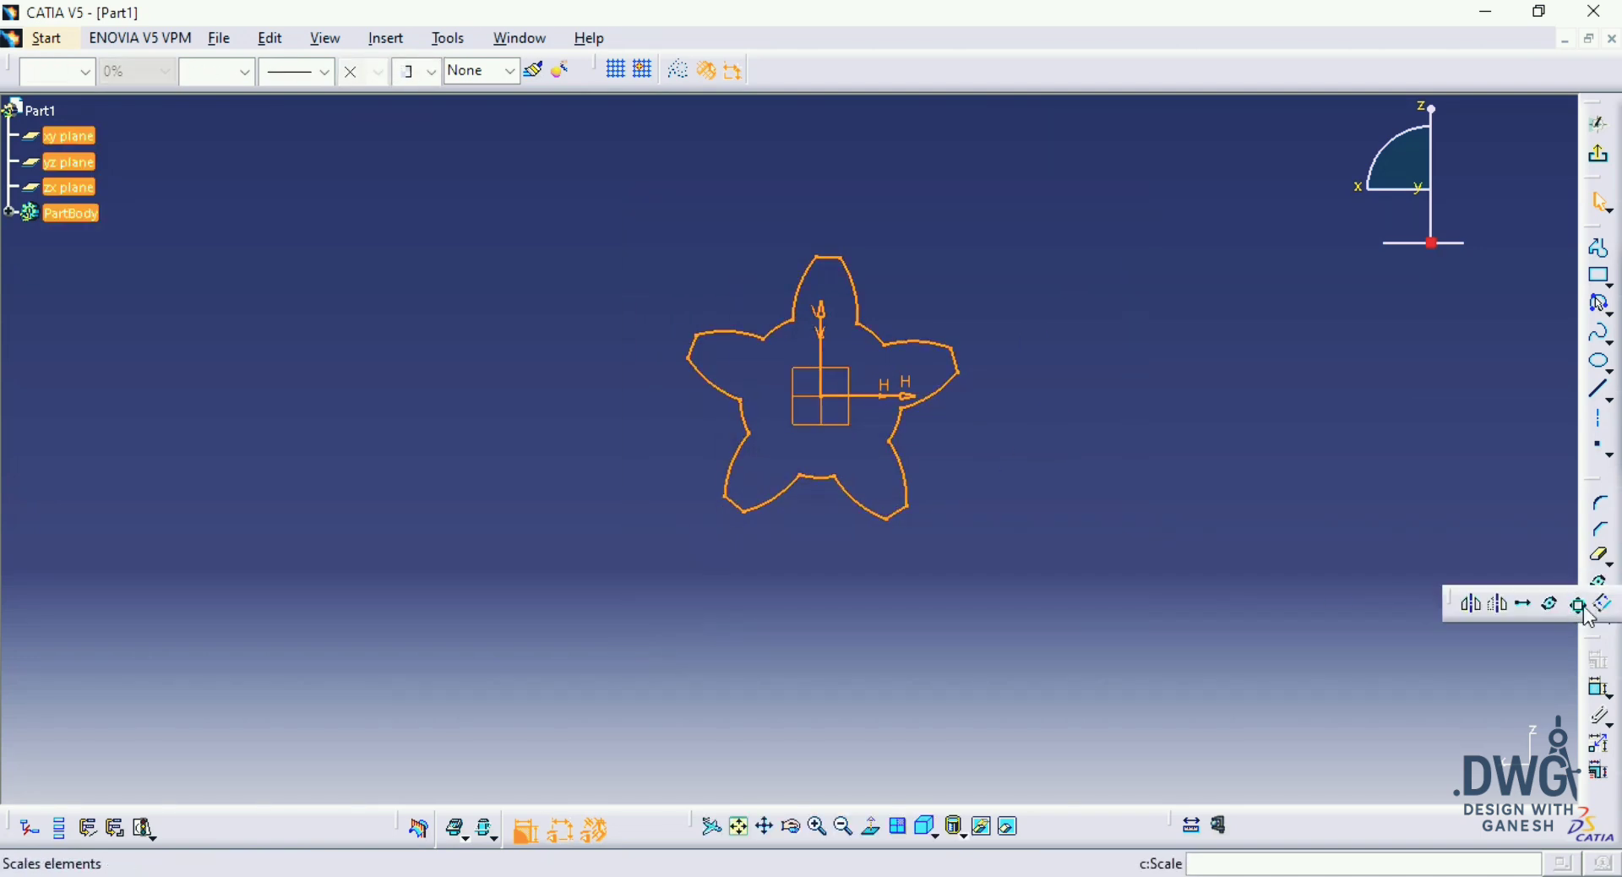
click(1579, 606)
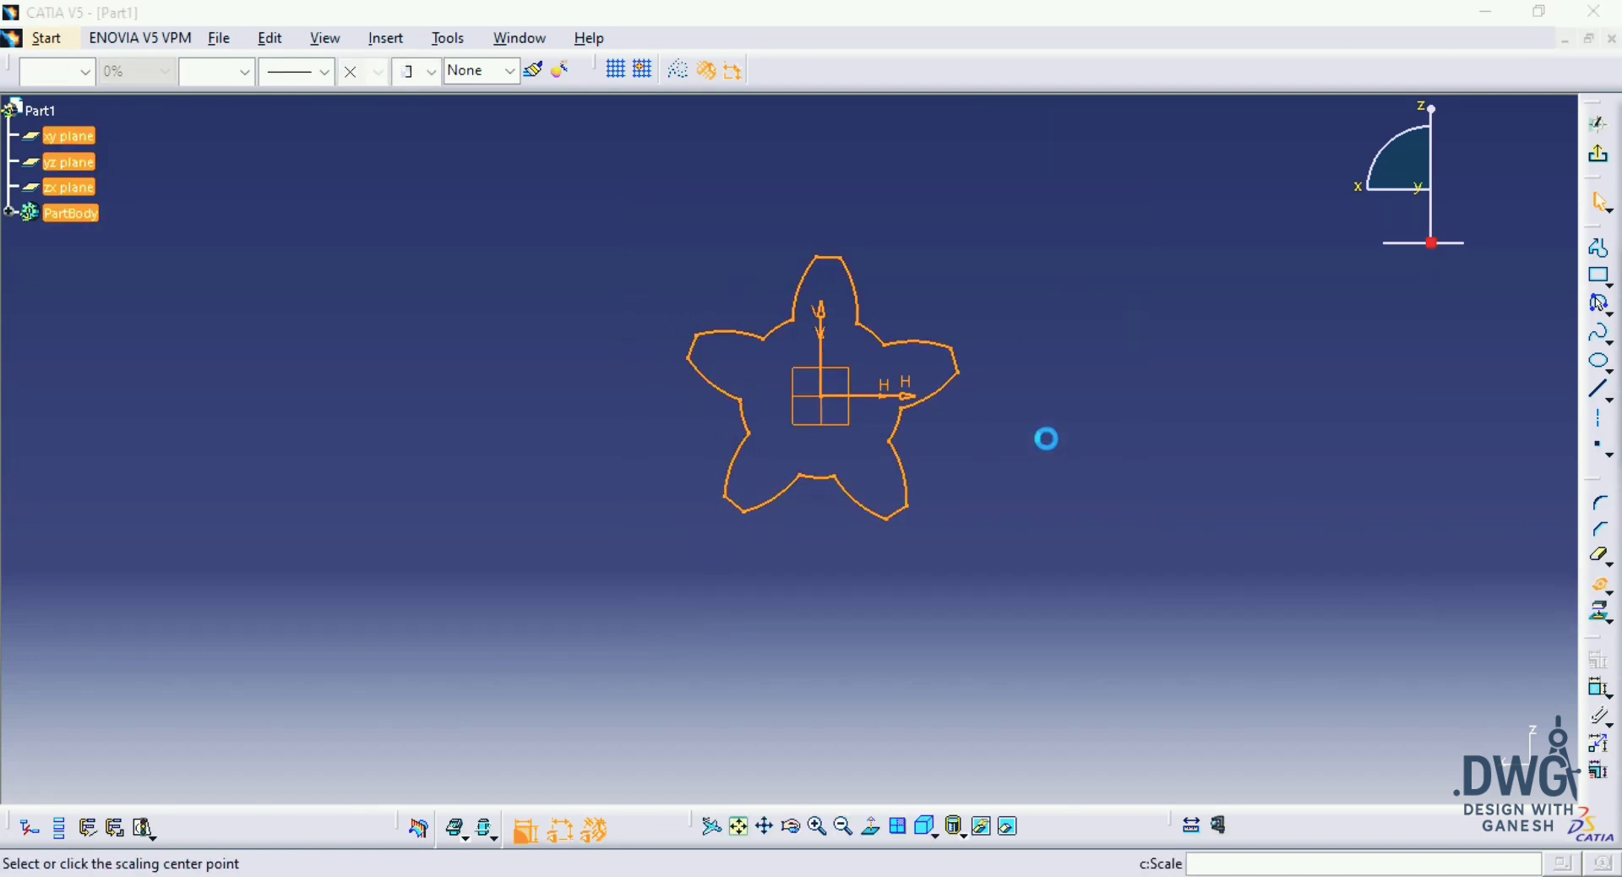
click(824, 397)
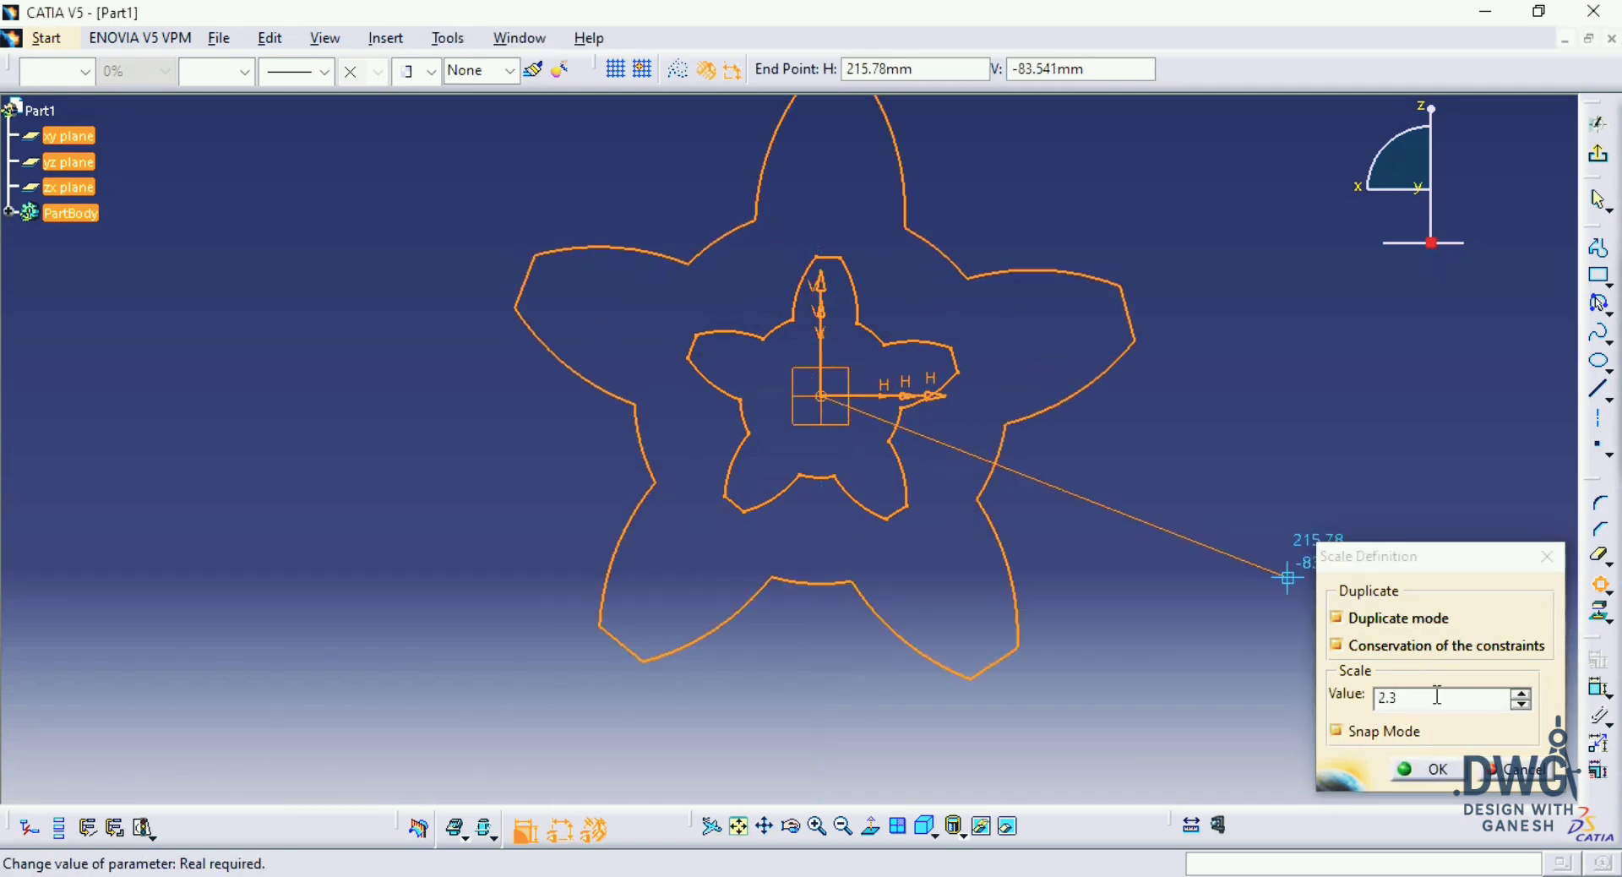
drag(1439, 694, 1377, 699)
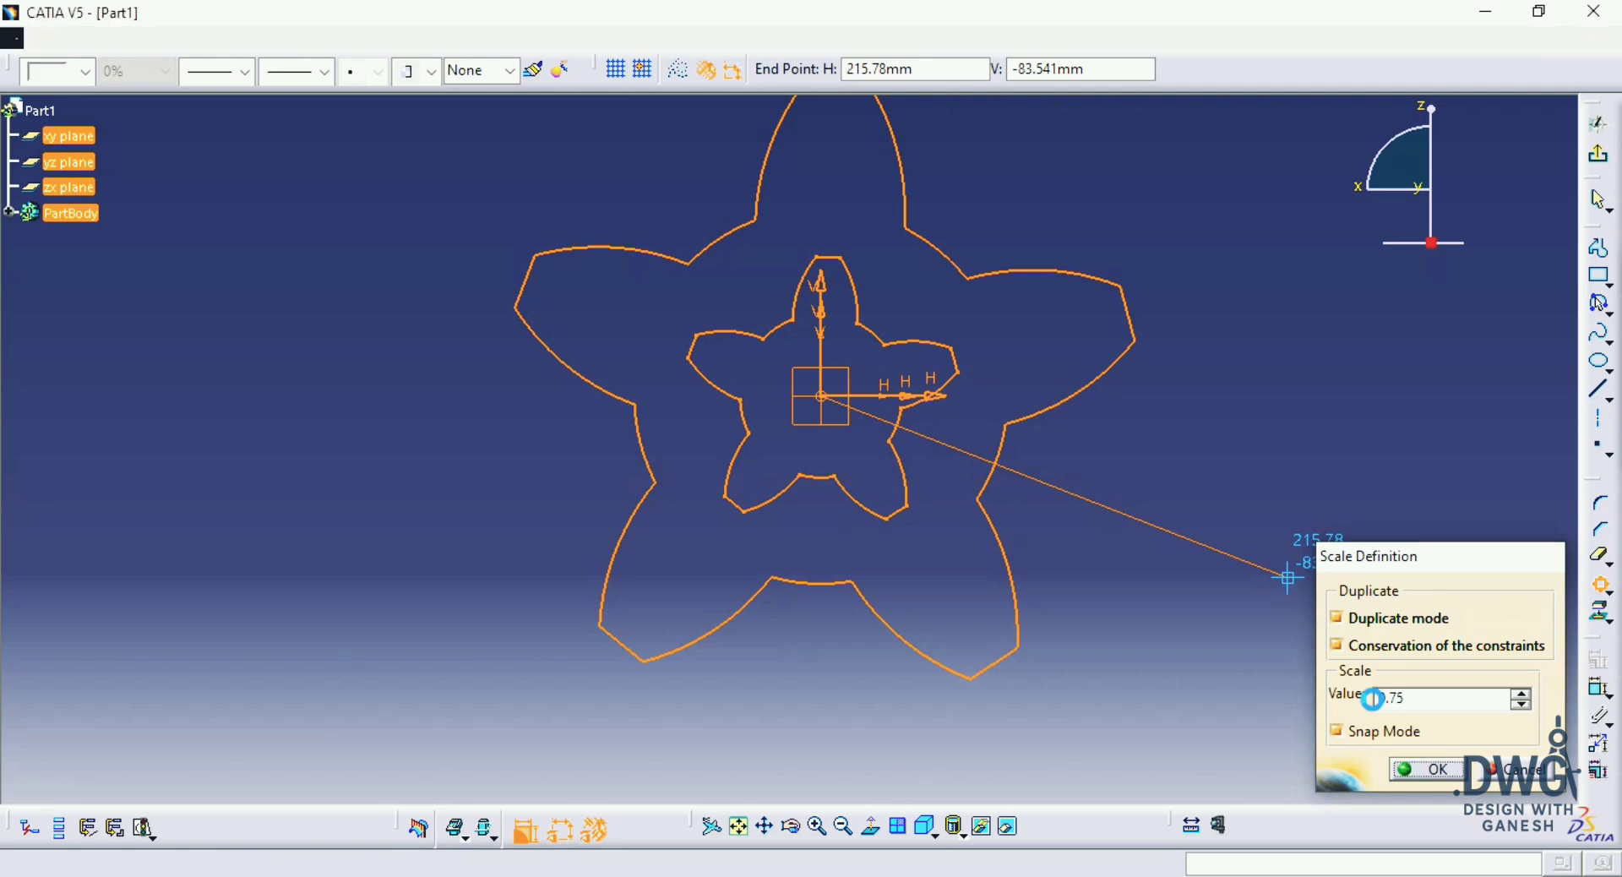
key(Return)
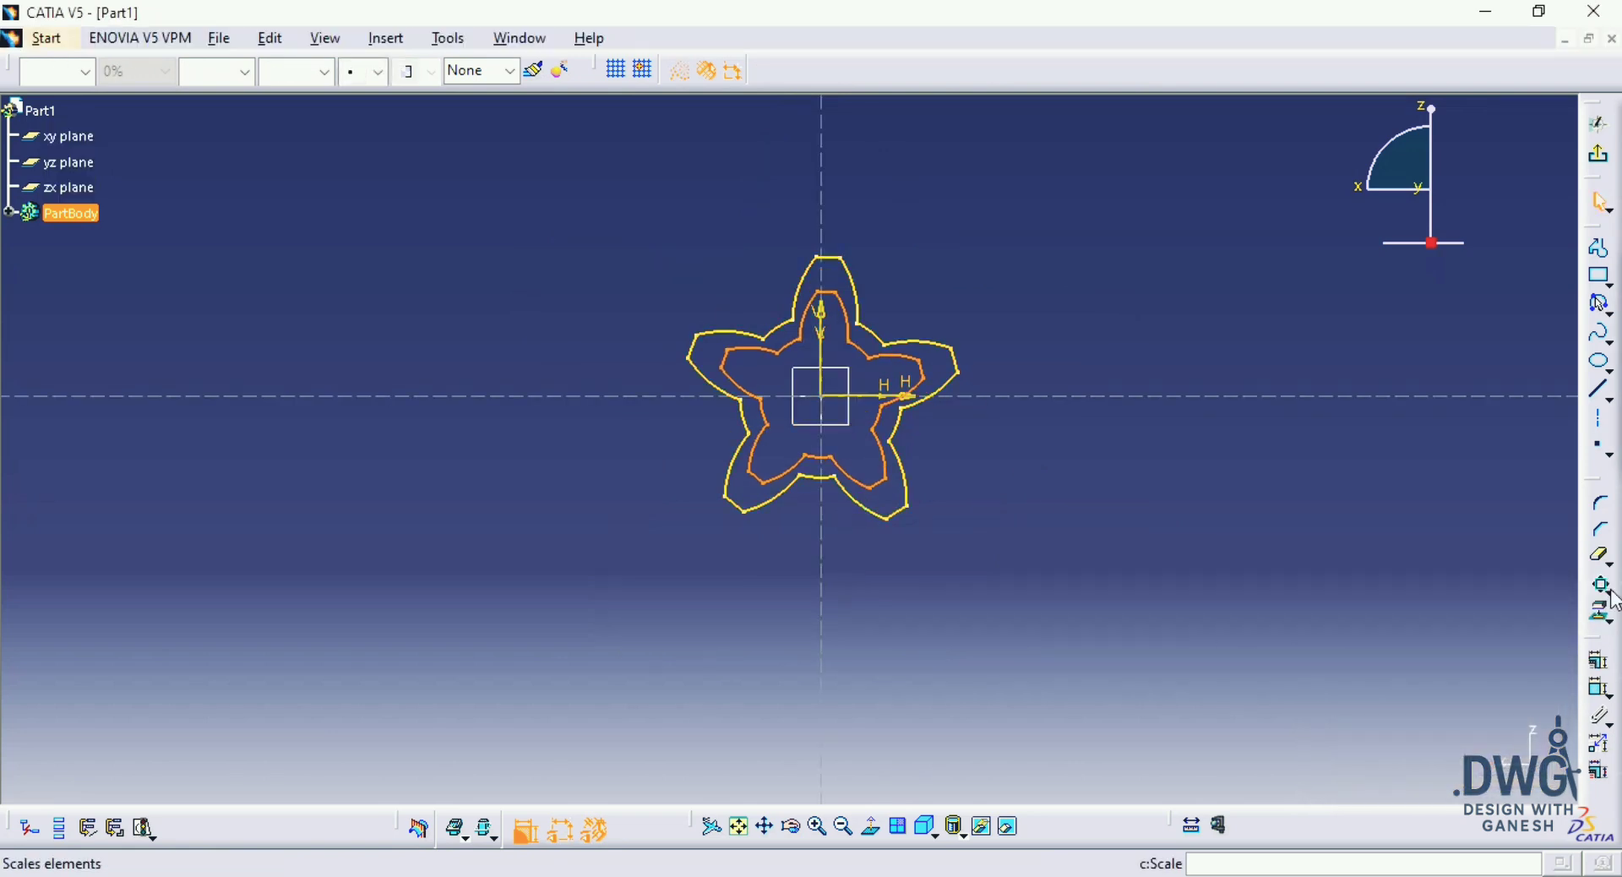
Step: Rotate the newly scaled inner profile 15° about the origin with duplicate mode off
click(1617, 598)
click(1555, 607)
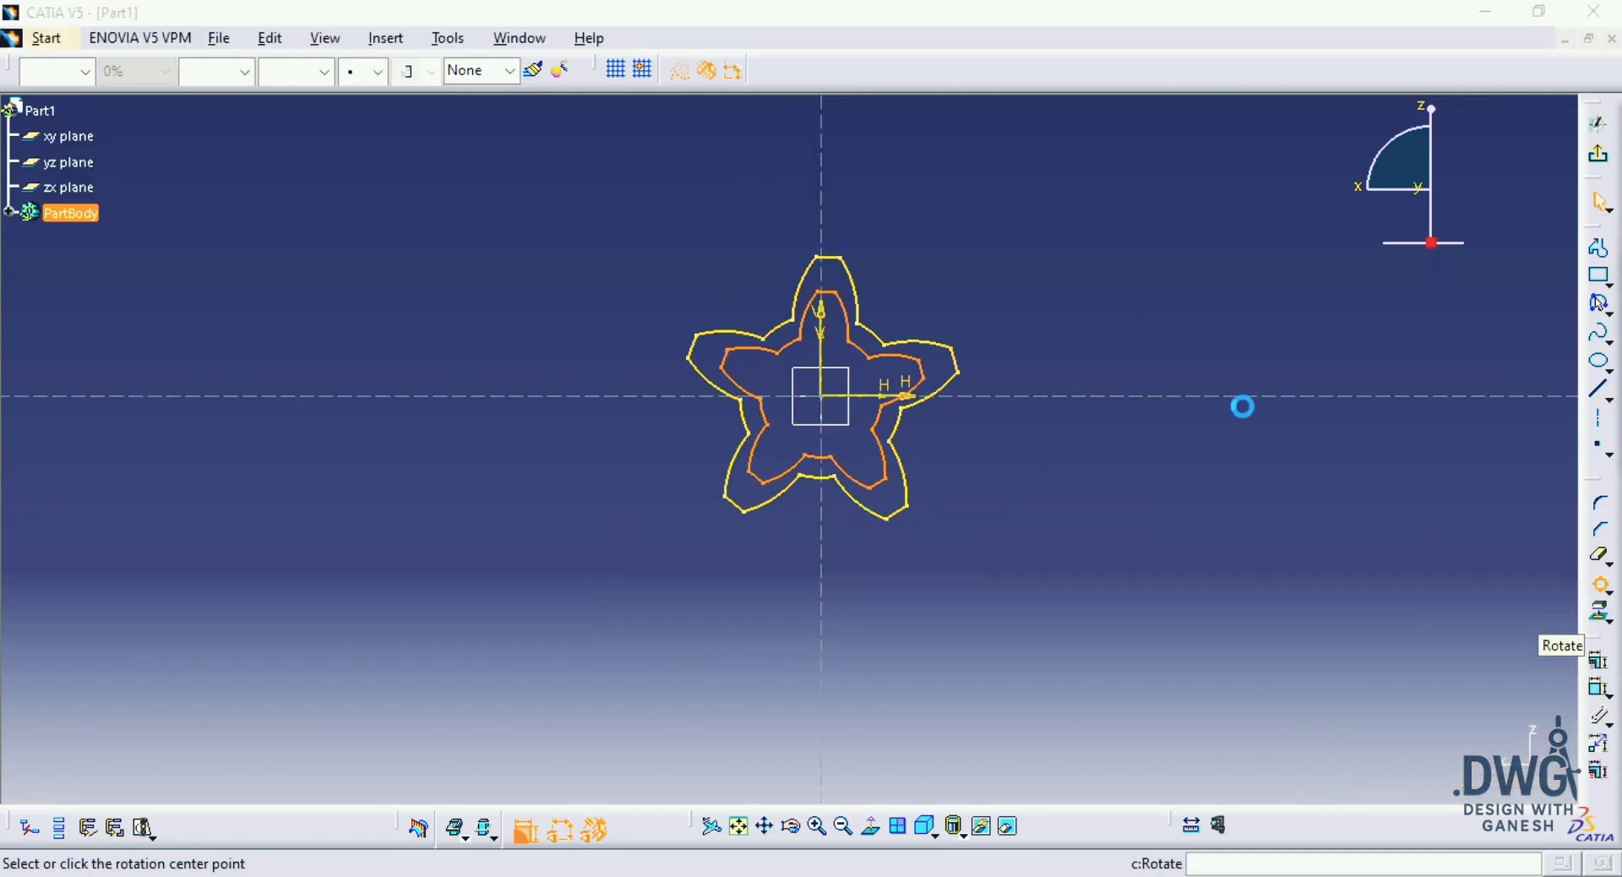
click(837, 404)
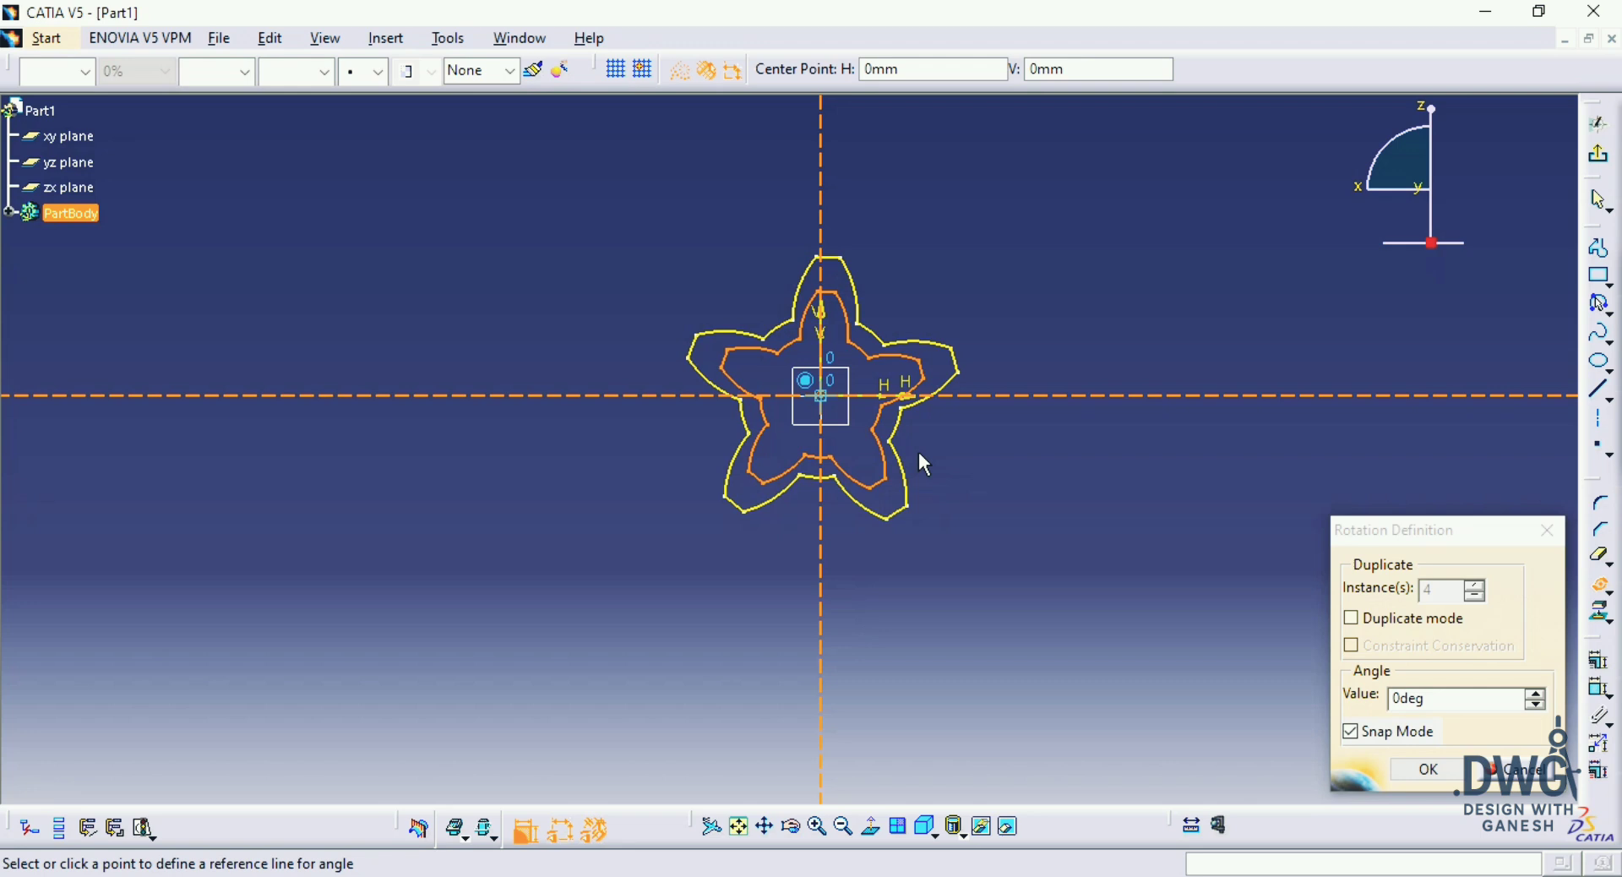
double_click(1404, 696)
key(Return)
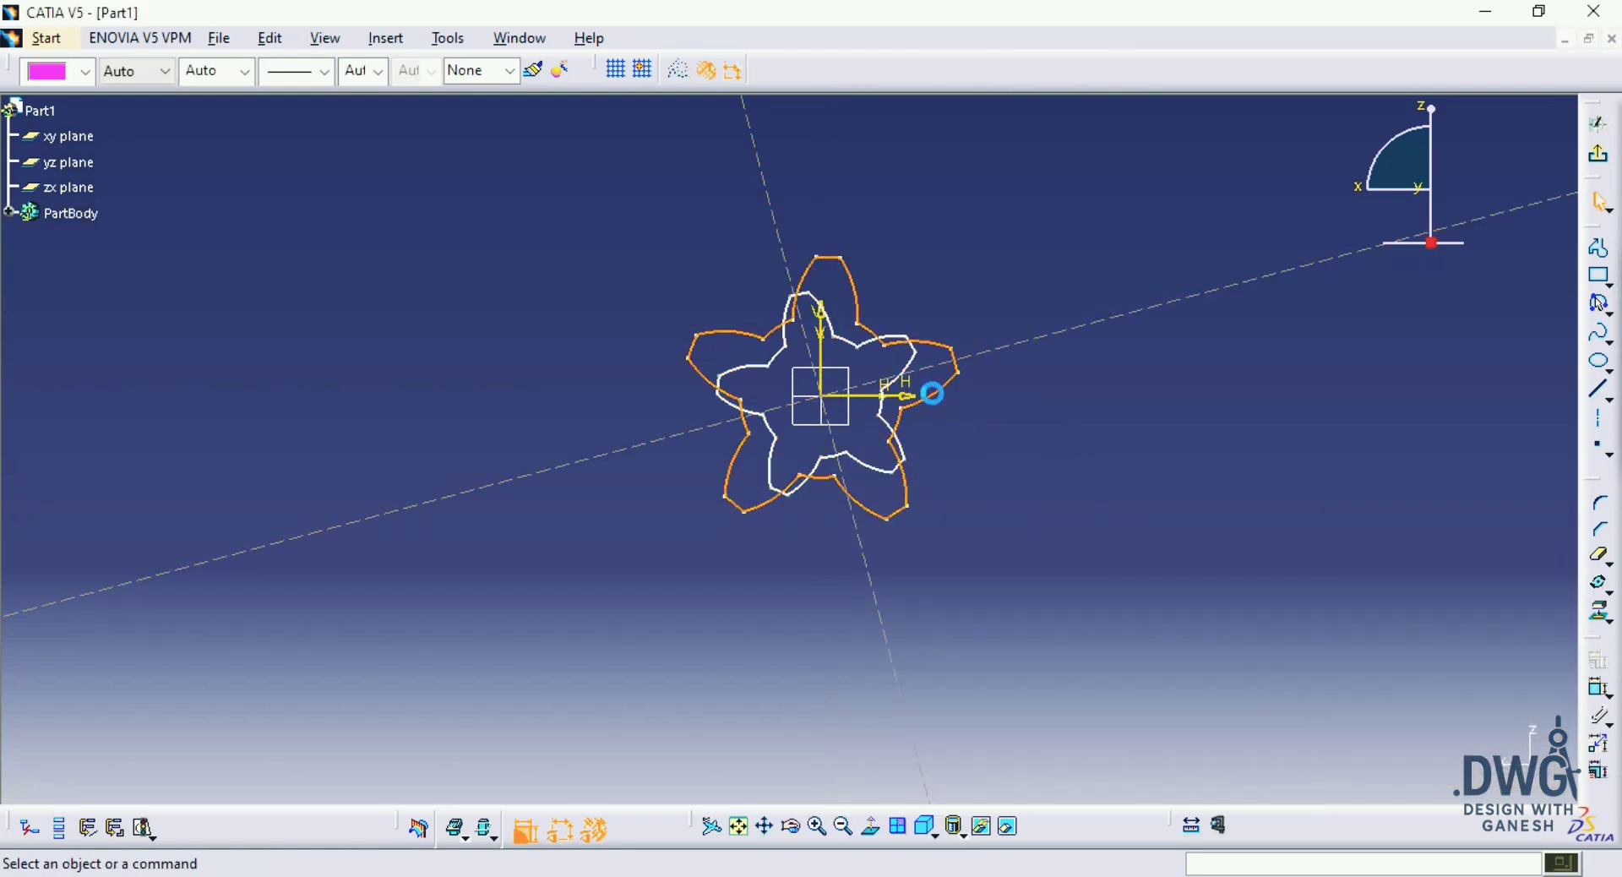
Step: Convert the larger projected profile to construction geometry and exit the sketch
click(932, 388)
click(681, 241)
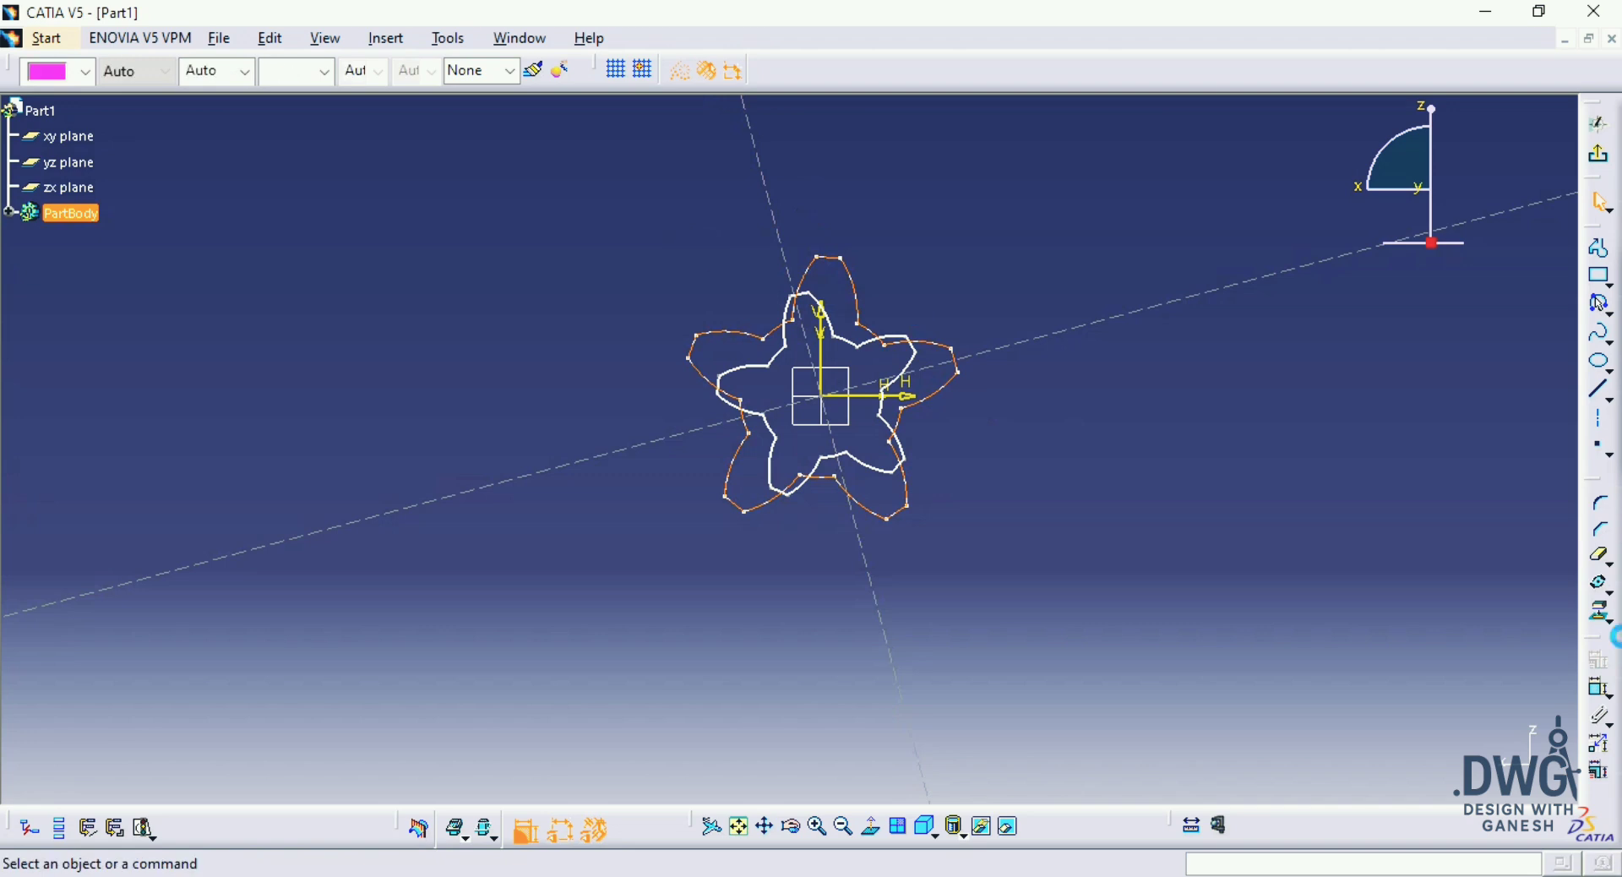
click(1600, 125)
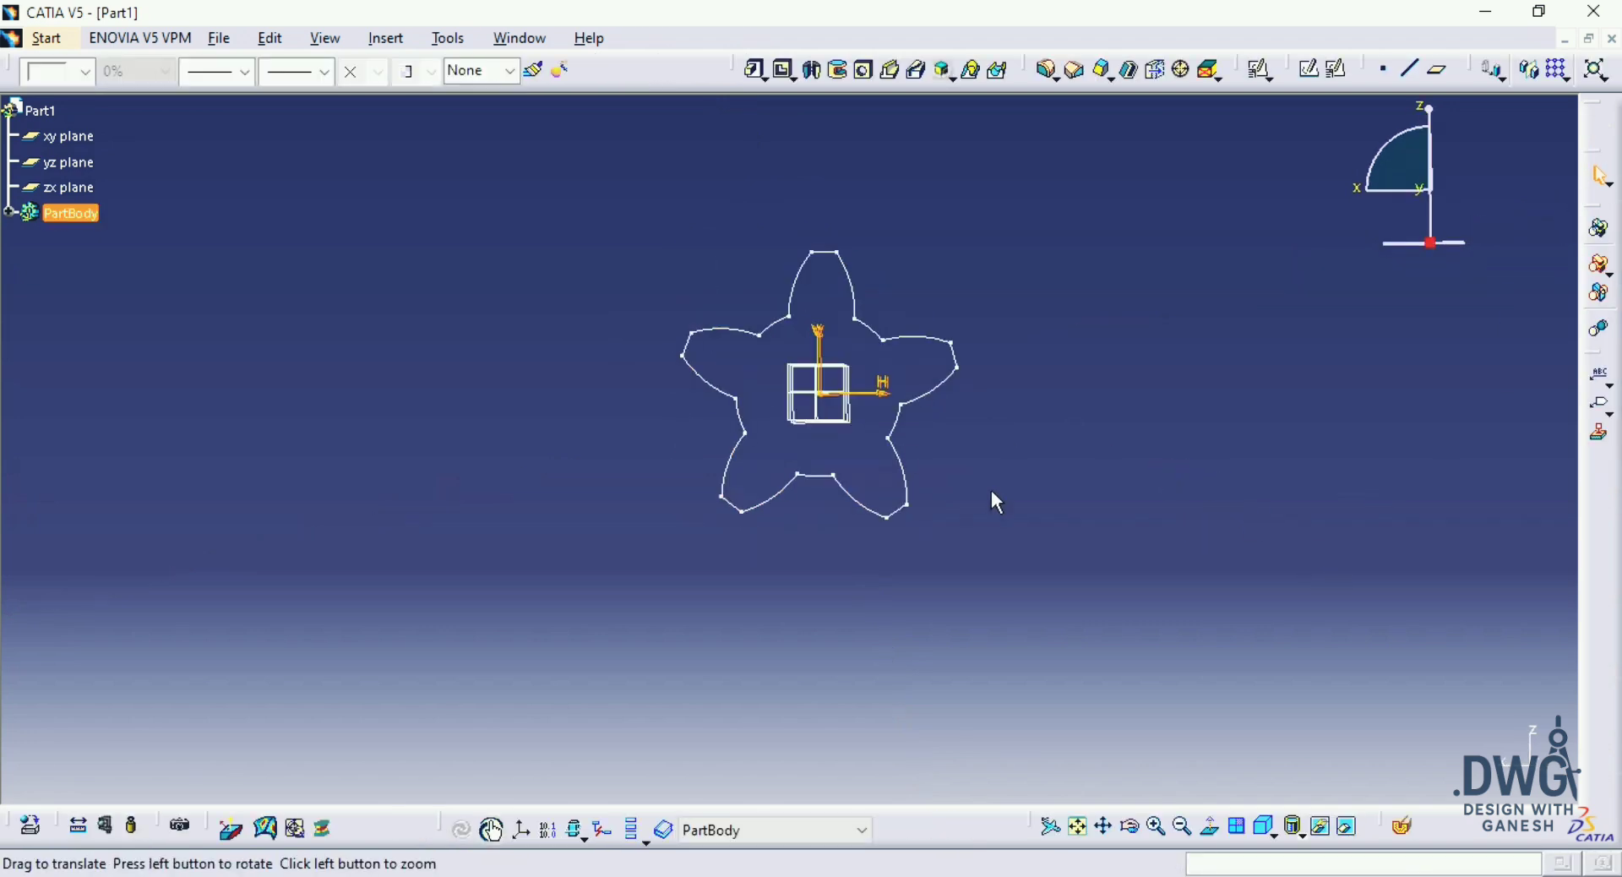
Step: Hide the offset planes together with the xy, yz and zx planes
click(1030, 492)
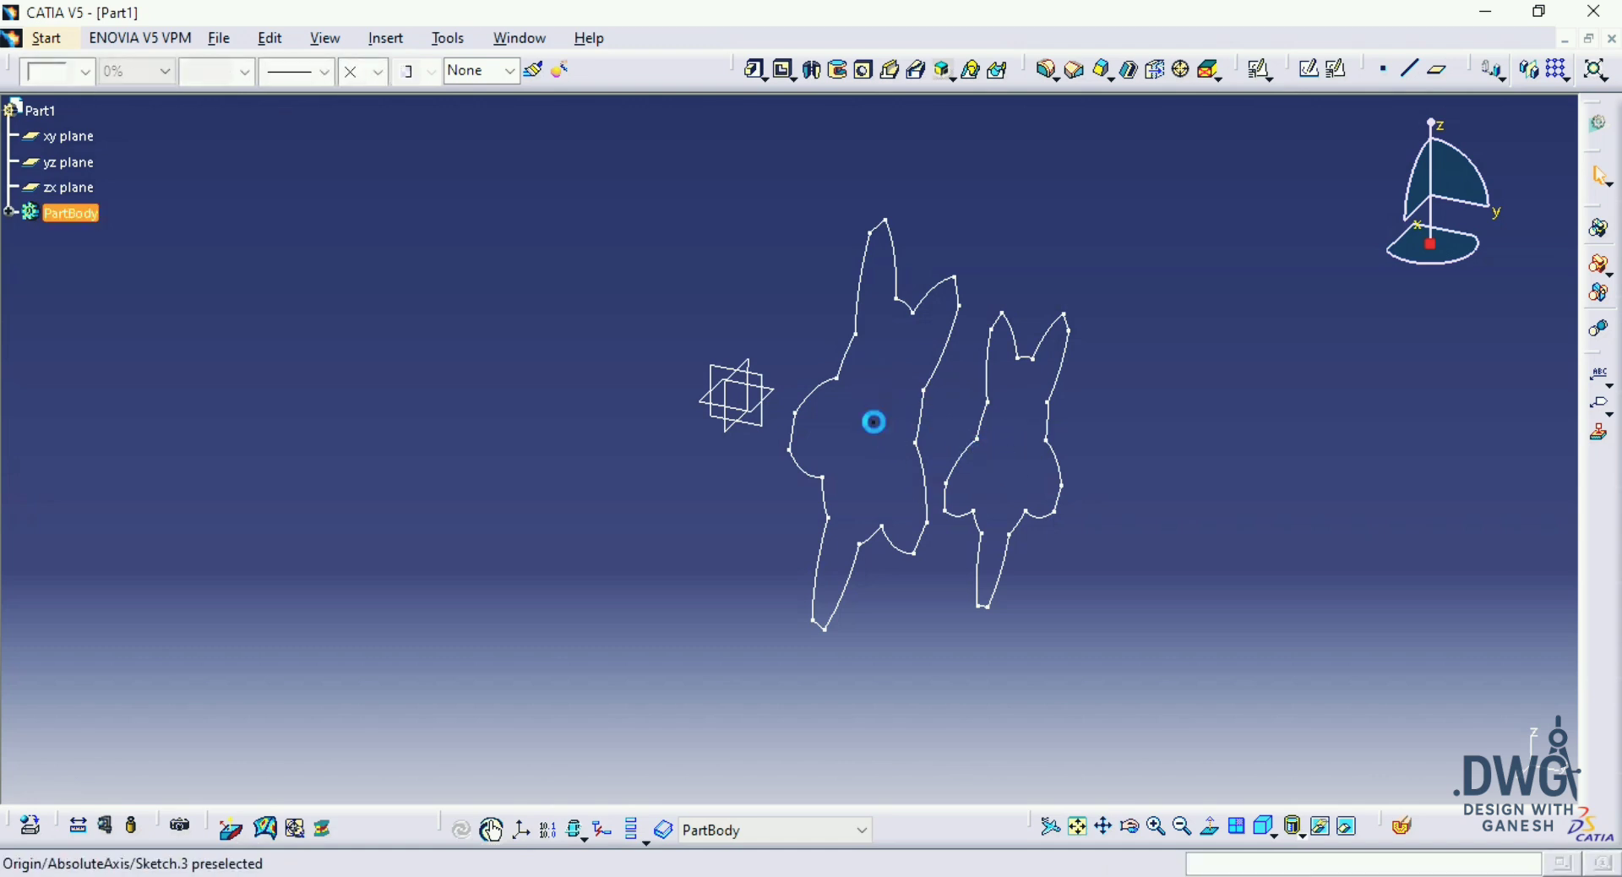
drag(696, 461, 695, 461)
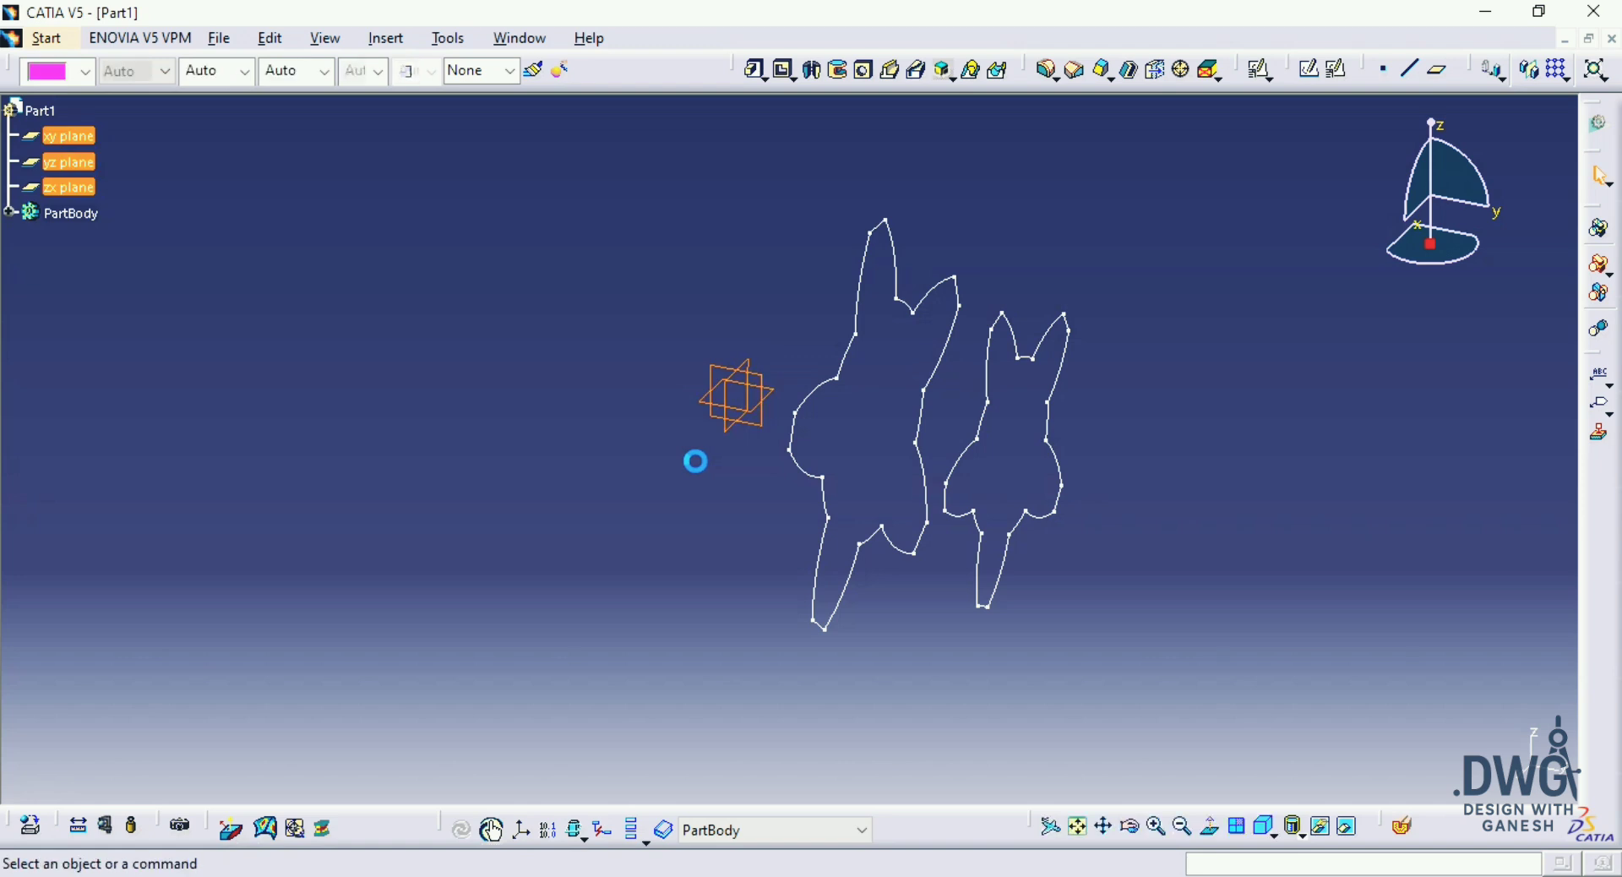
click(1320, 826)
mouse_move(1133, 521)
middle_down()
mouse_move(1115, 446)
mouse_move(1119, 528)
middle_up()
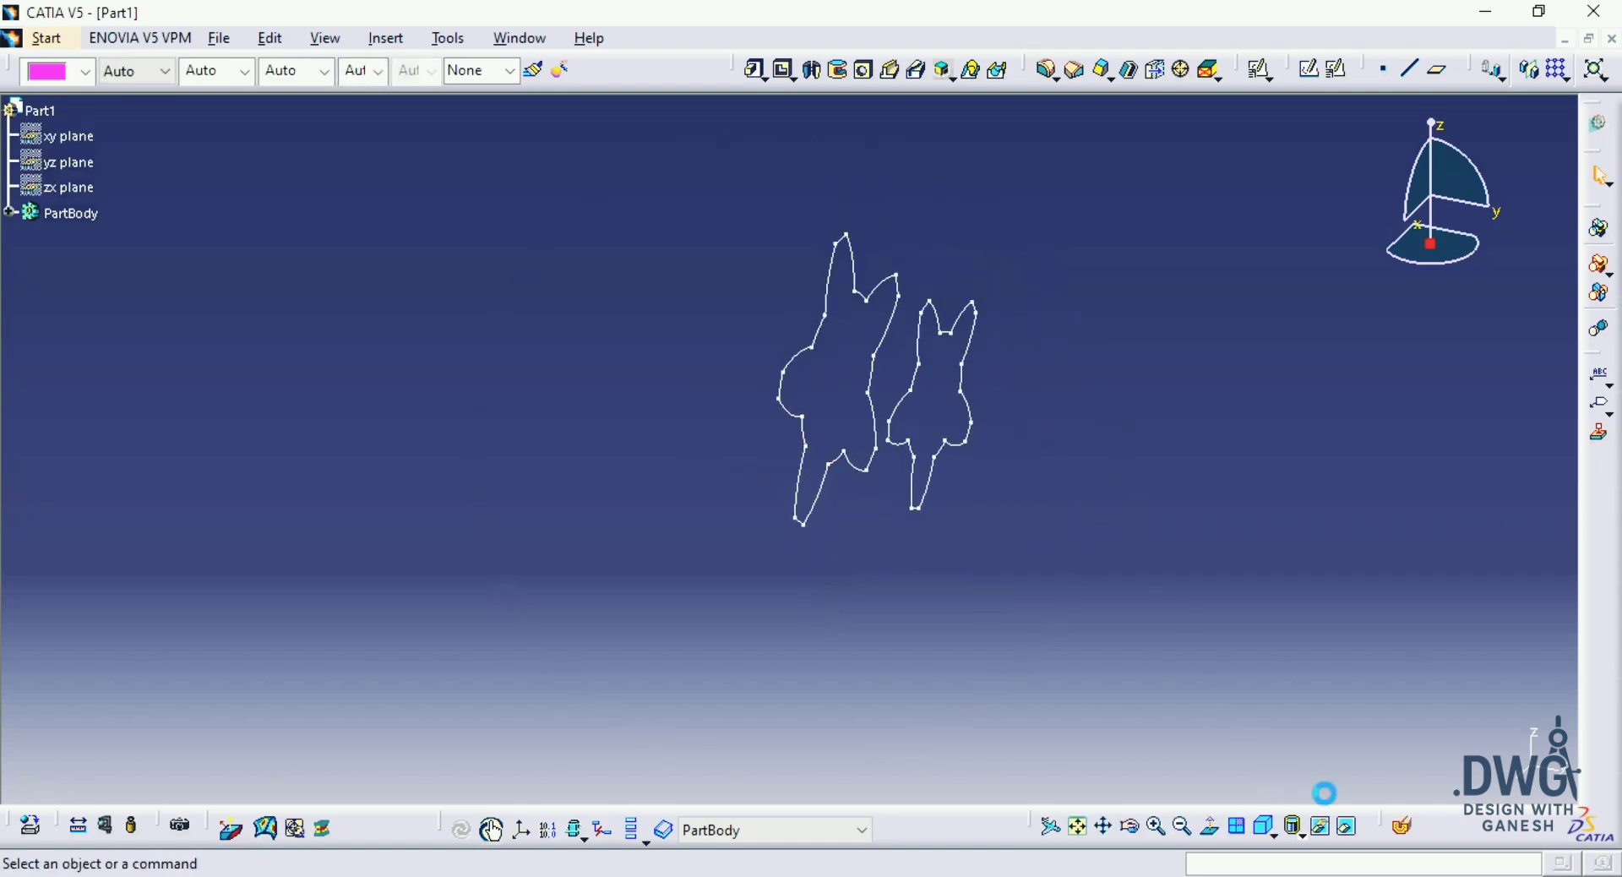
Step: Bring the shaft solid and the full-size tooth profile back from the hidden space and return to the visible space
click(1347, 832)
click(475, 352)
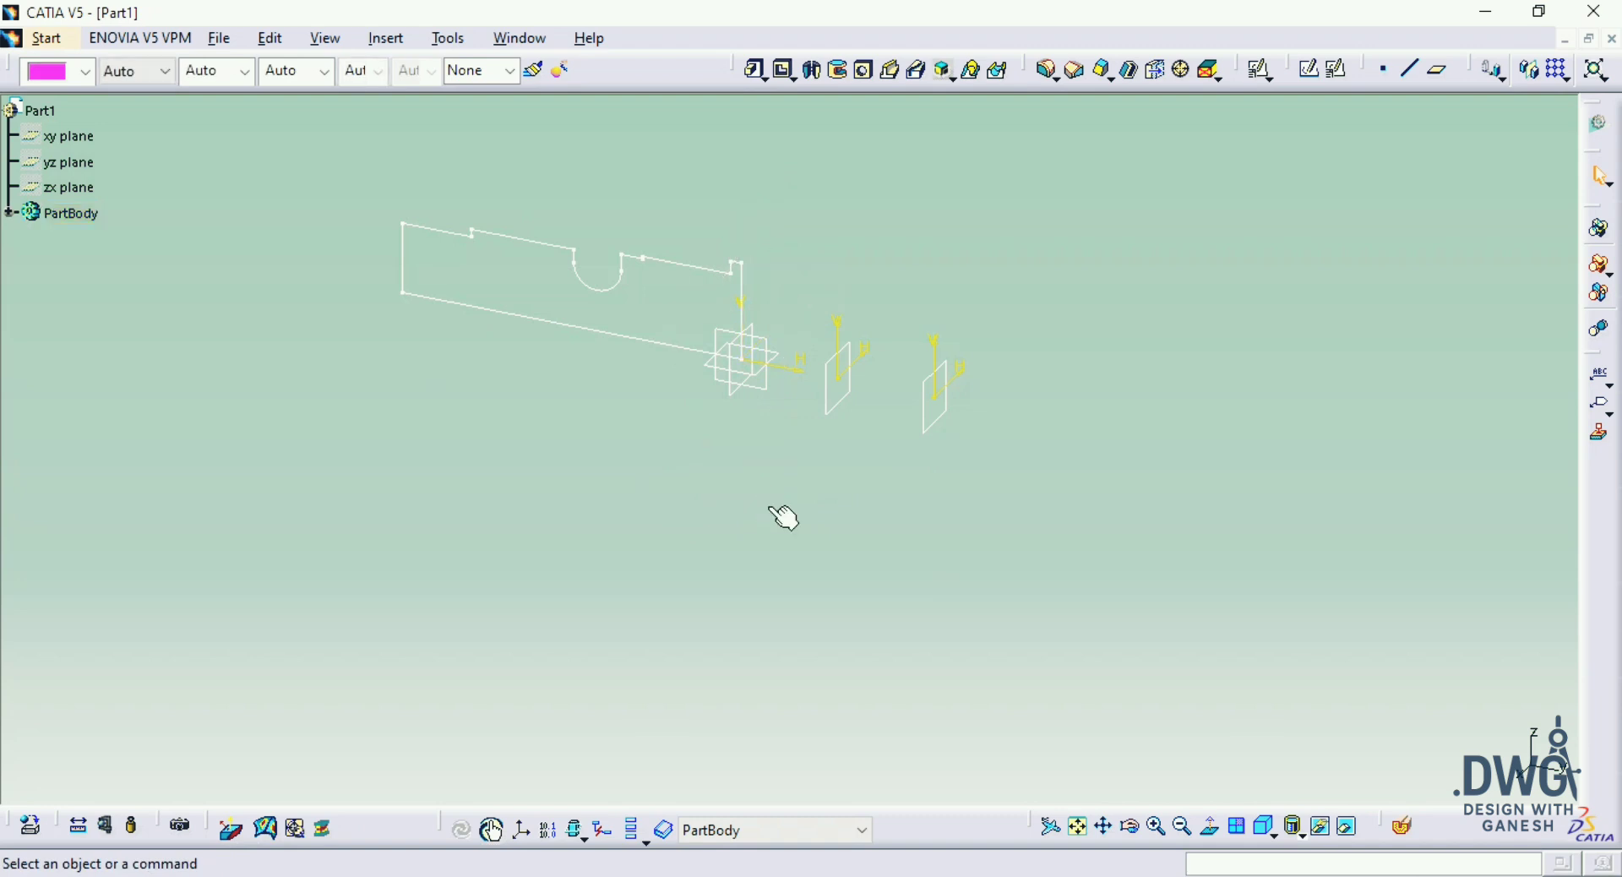
click(1347, 828)
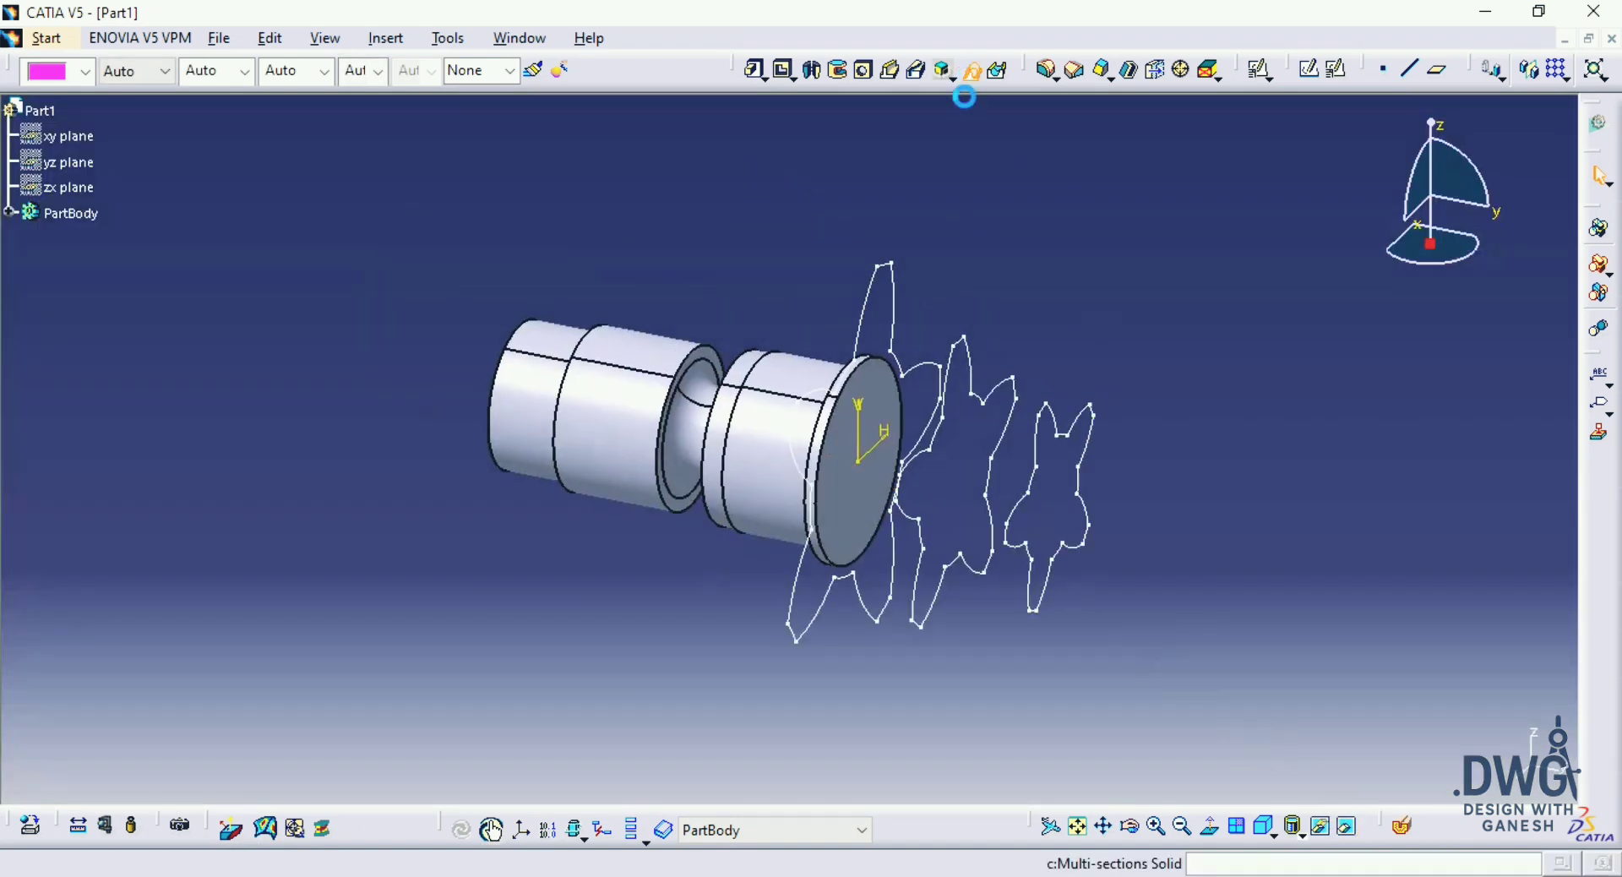
Step: Set up a multi-sections solid through Sketch.2, Sketch.3 and Sketch.4 in order from the flange outward and preview it
middle_drag(843, 297, 808, 264)
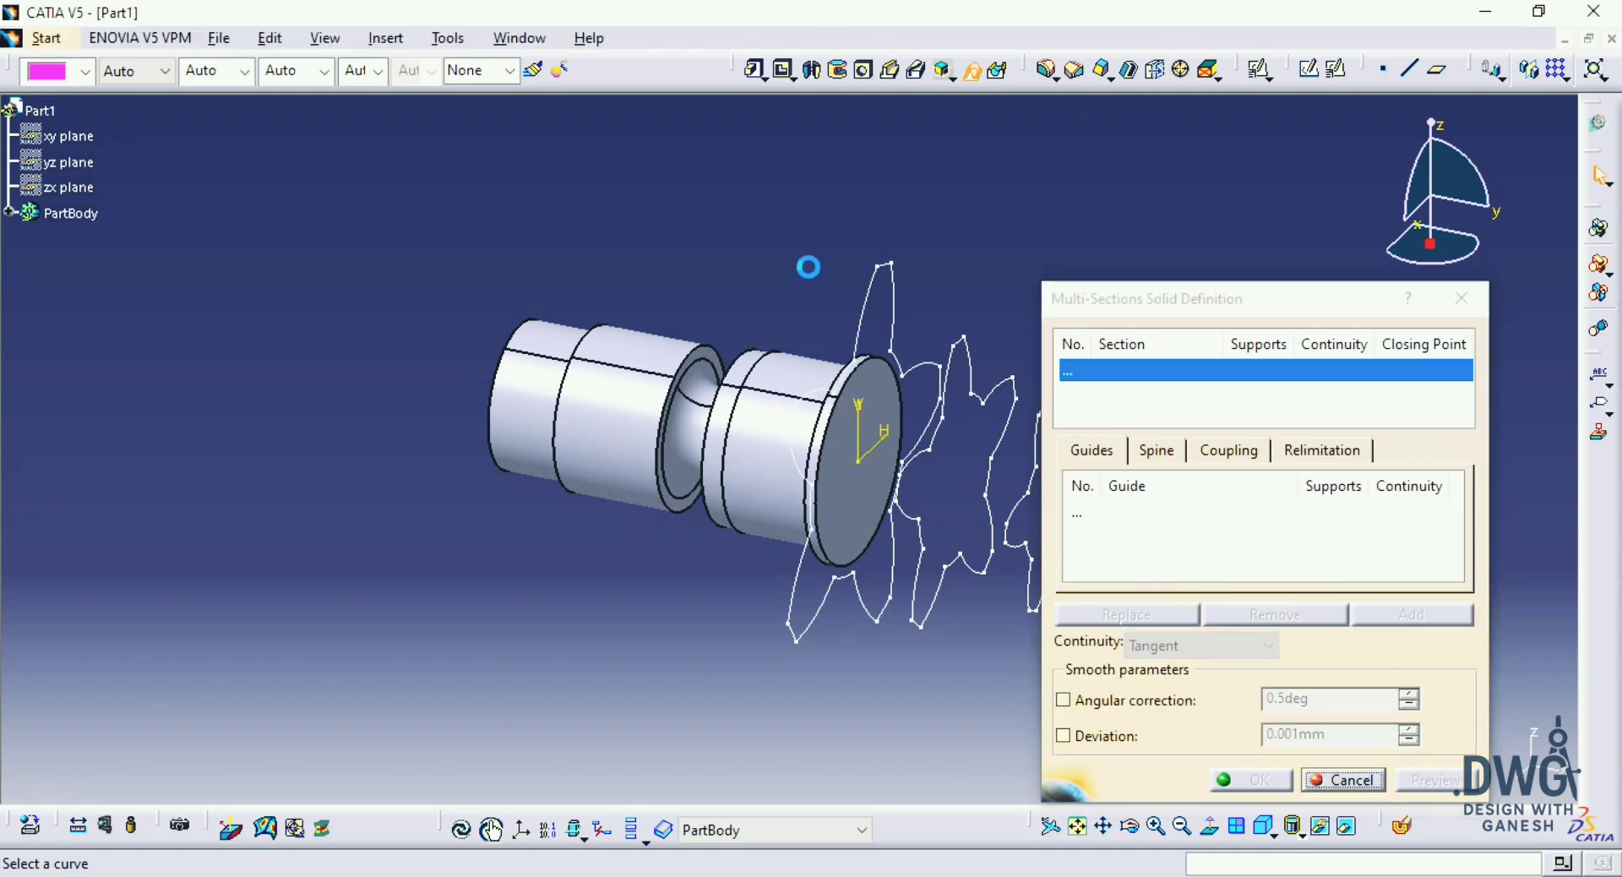
click(828, 263)
click(944, 369)
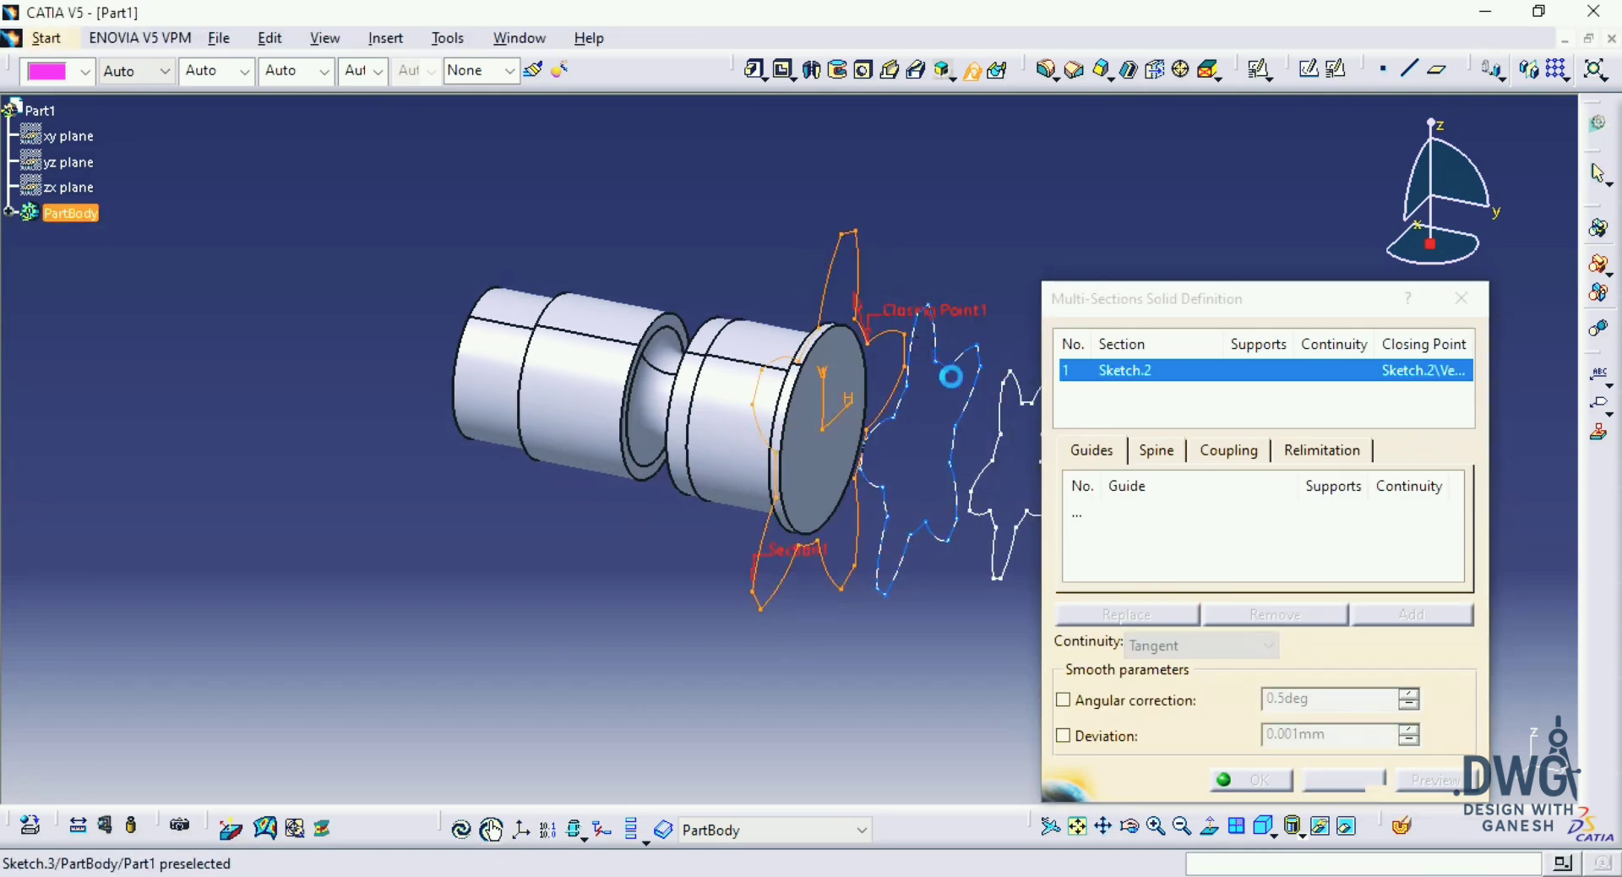
mouse_move(990, 401)
middle_down()
mouse_move(855, 385)
mouse_move(718, 538)
mouse_move(771, 474)
mouse_move(863, 440)
middle_up()
click(871, 389)
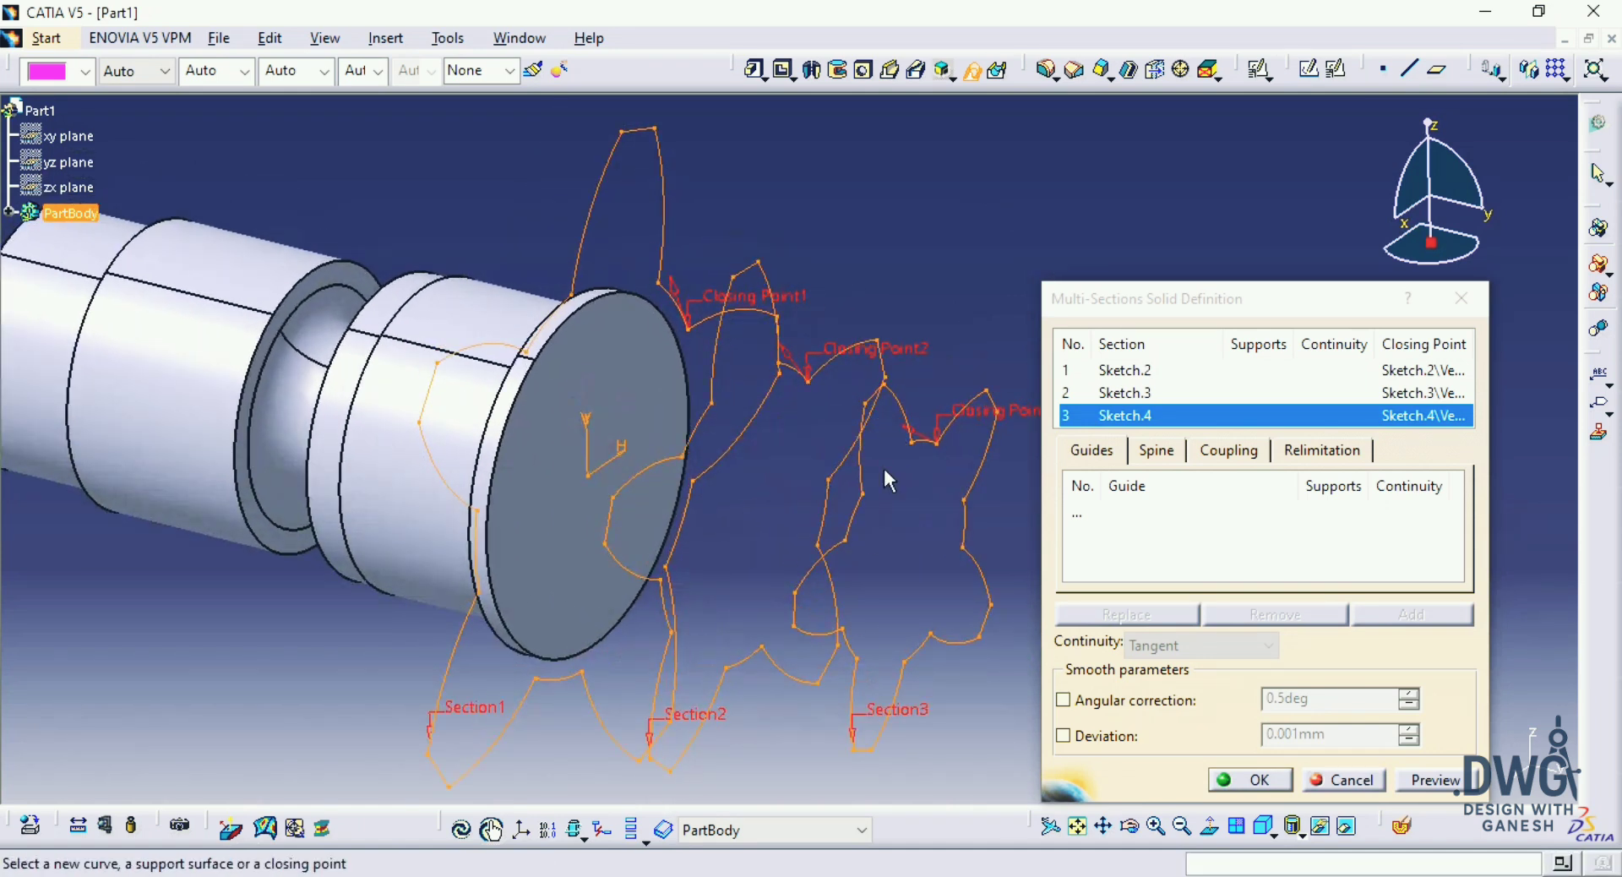
middle_drag(899, 374, 624, 348)
click(1418, 780)
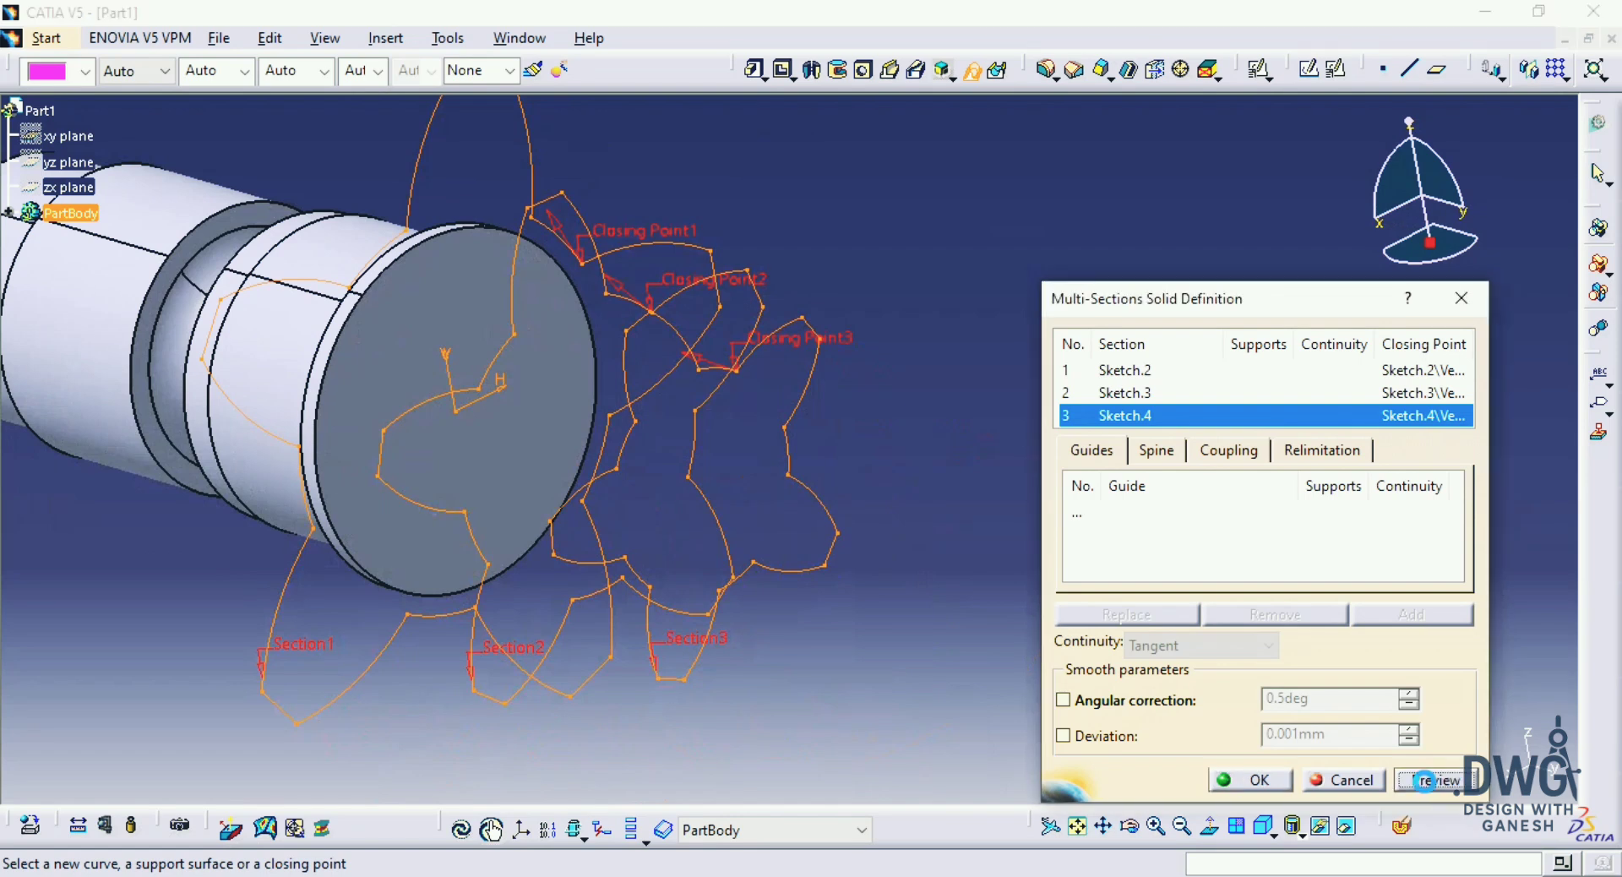
middle_drag(688, 464, 893, 602)
middle_drag(759, 425, 796, 375)
middle_drag(691, 275, 645, 365)
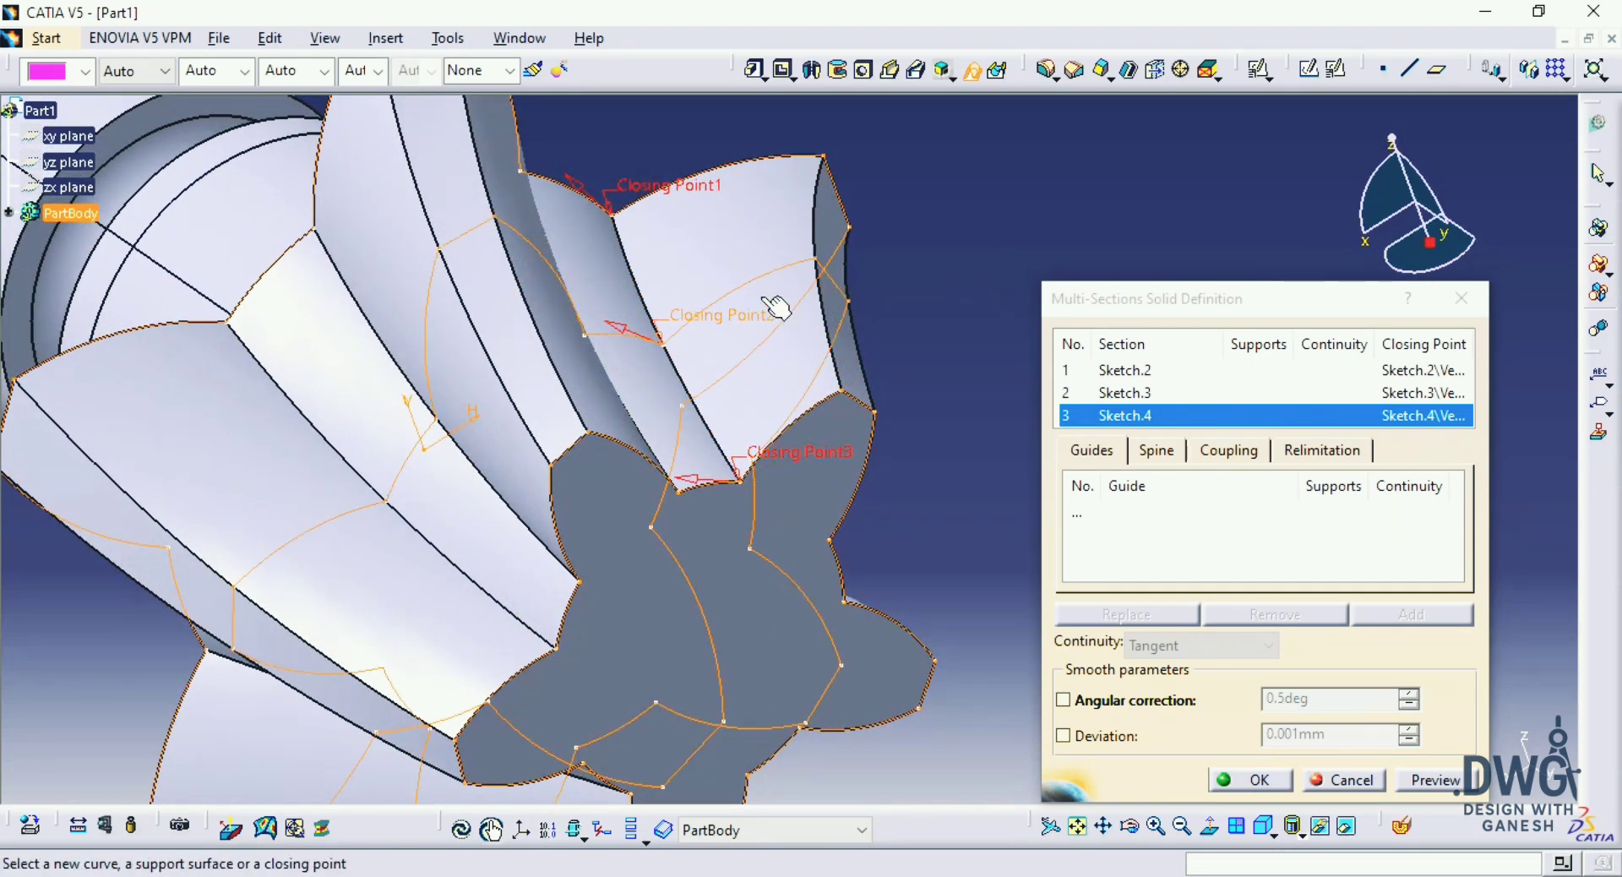
Step: Try replacing the middle section's closing point with a misaligned vertex on another tooth and preview the loft
right_click(727, 329)
click(779, 414)
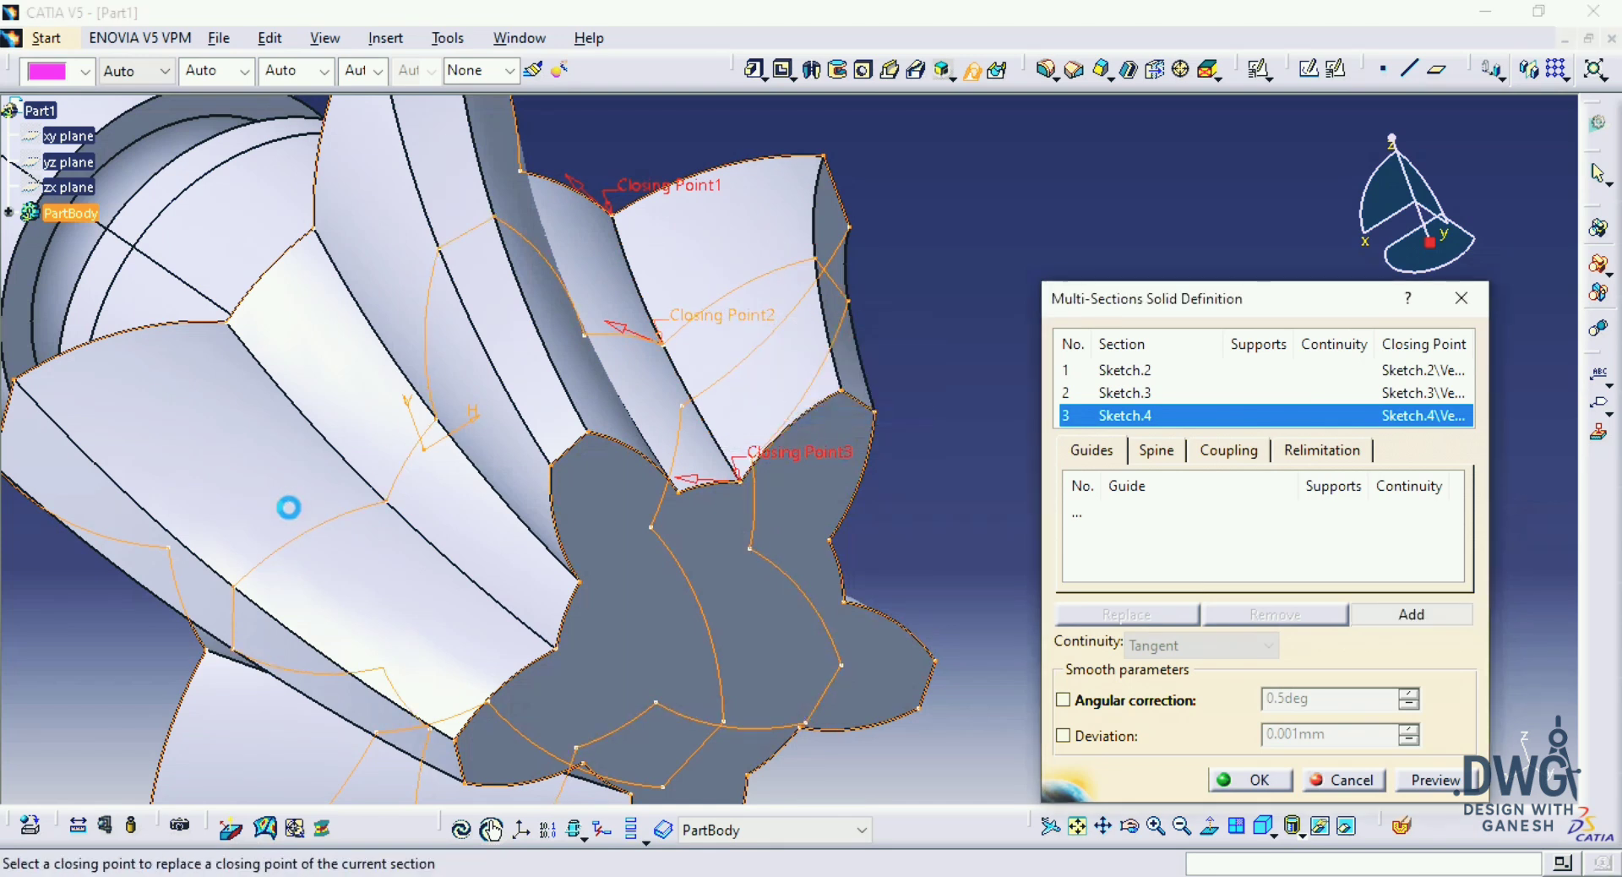
click(251, 596)
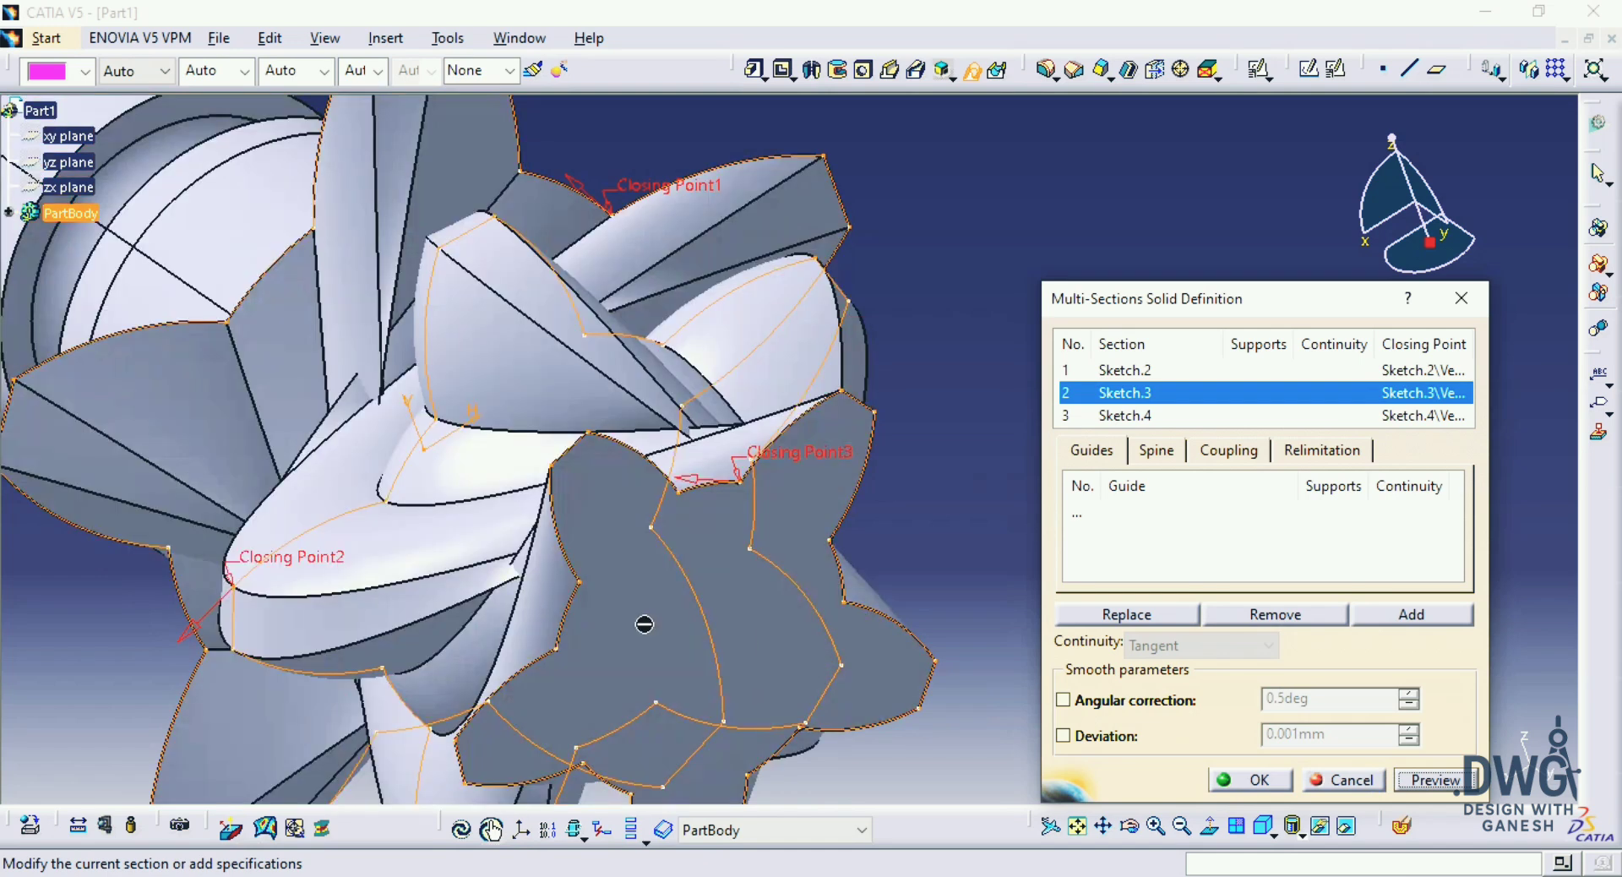
mouse_move(645, 624)
middle_down()
mouse_move(622, 547)
mouse_move(676, 575)
mouse_move(896, 564)
mouse_move(648, 613)
middle_up()
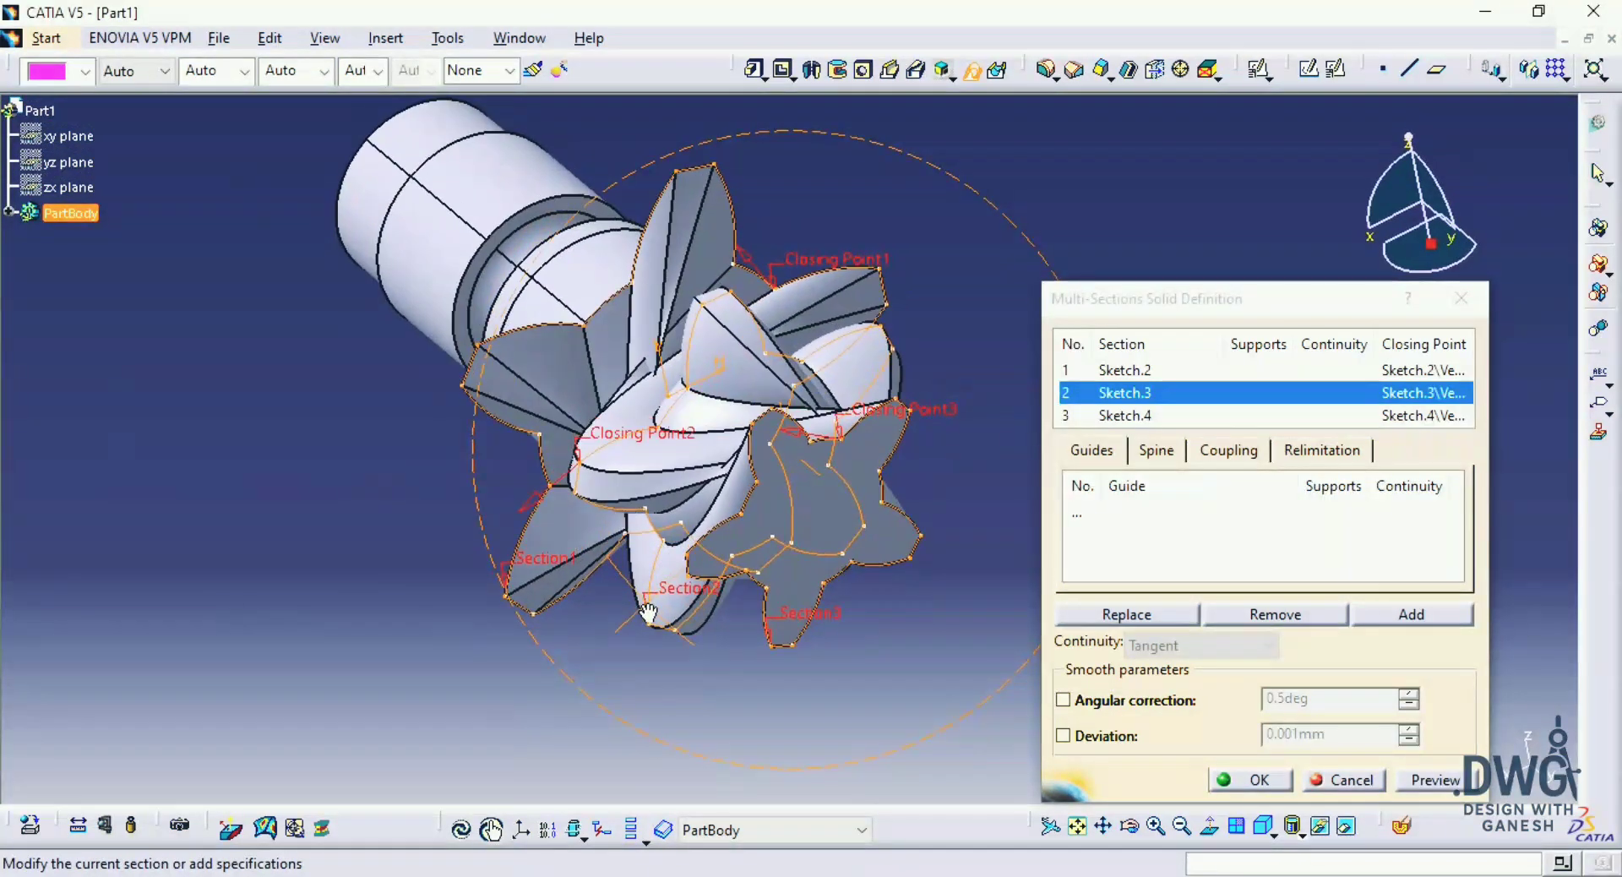
Step: Replace the middle section's closing point with the vertex in line with the other two closing points and complete the multi-sections solid
right_click(648, 434)
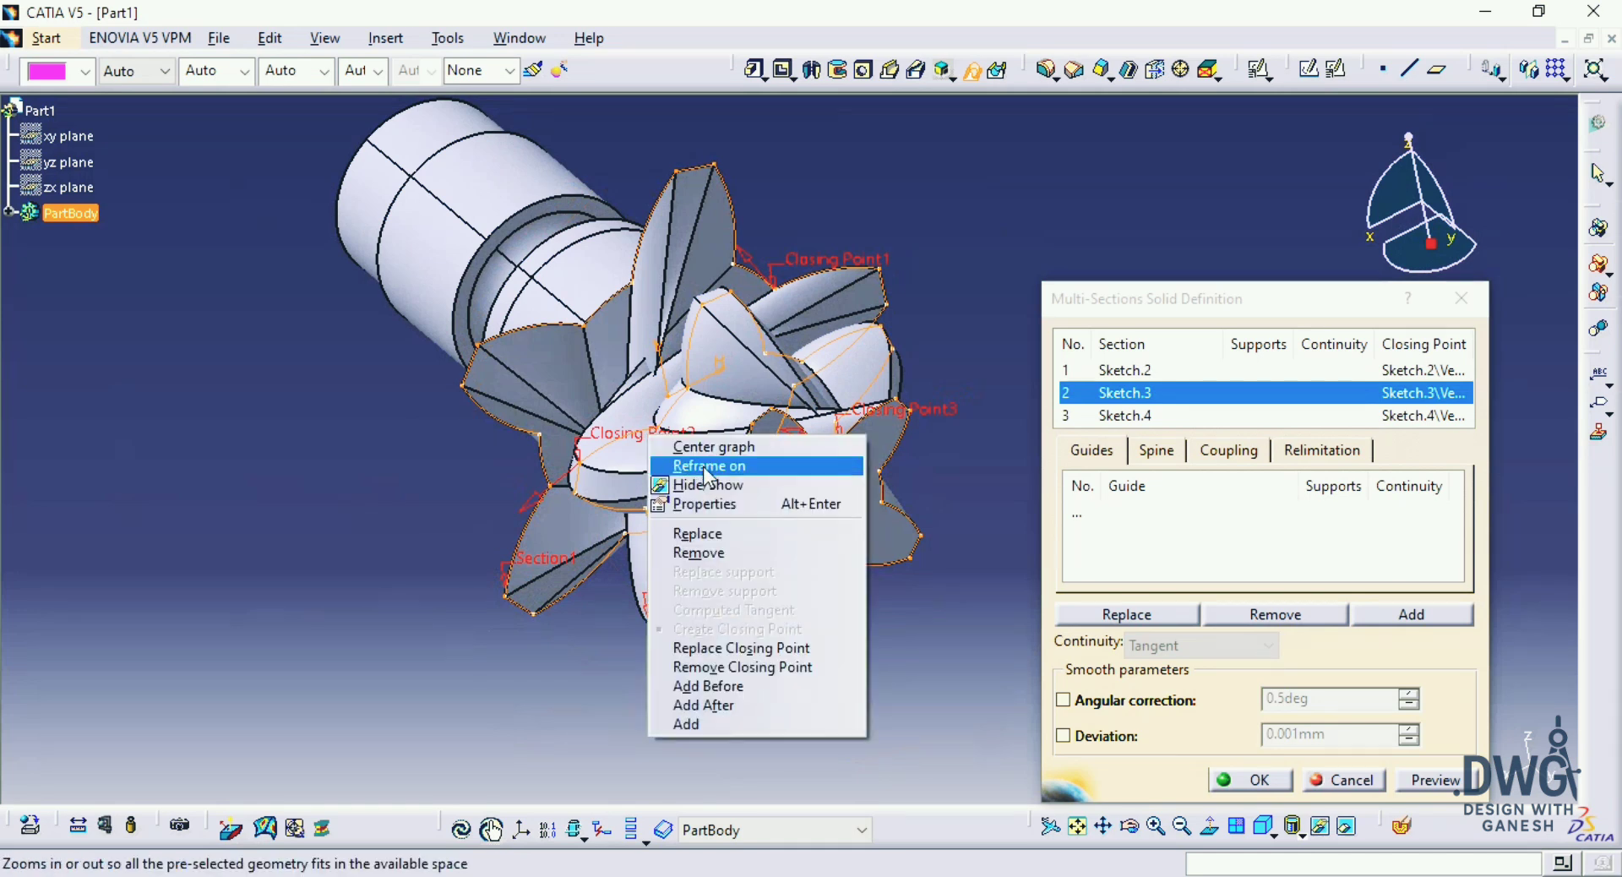
click(761, 534)
scroll(725, 524, up, 5)
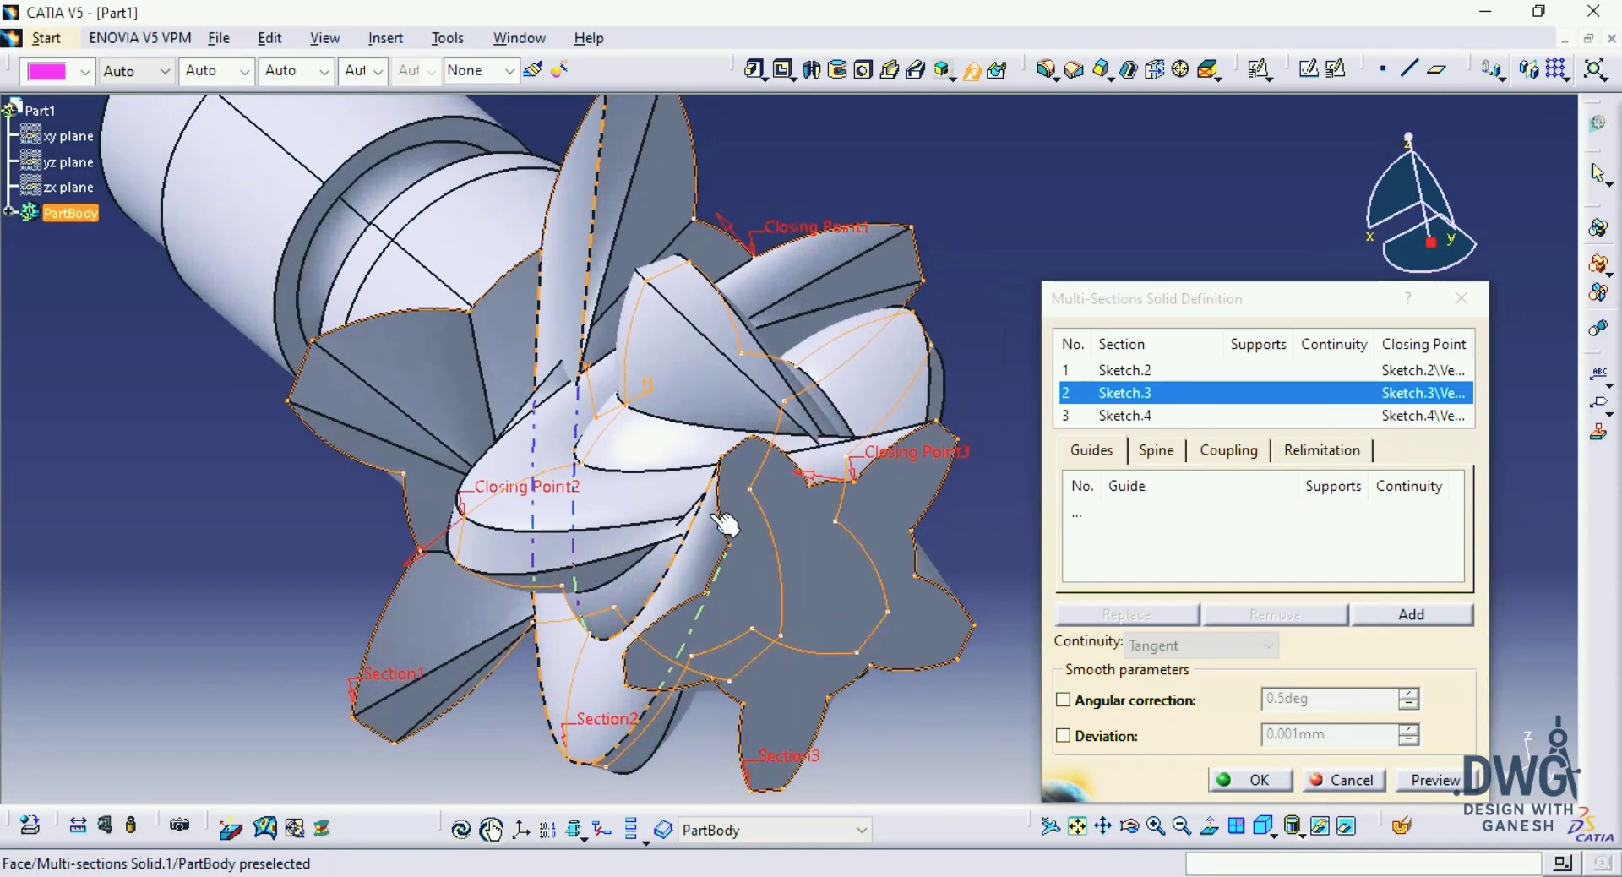
click(857, 495)
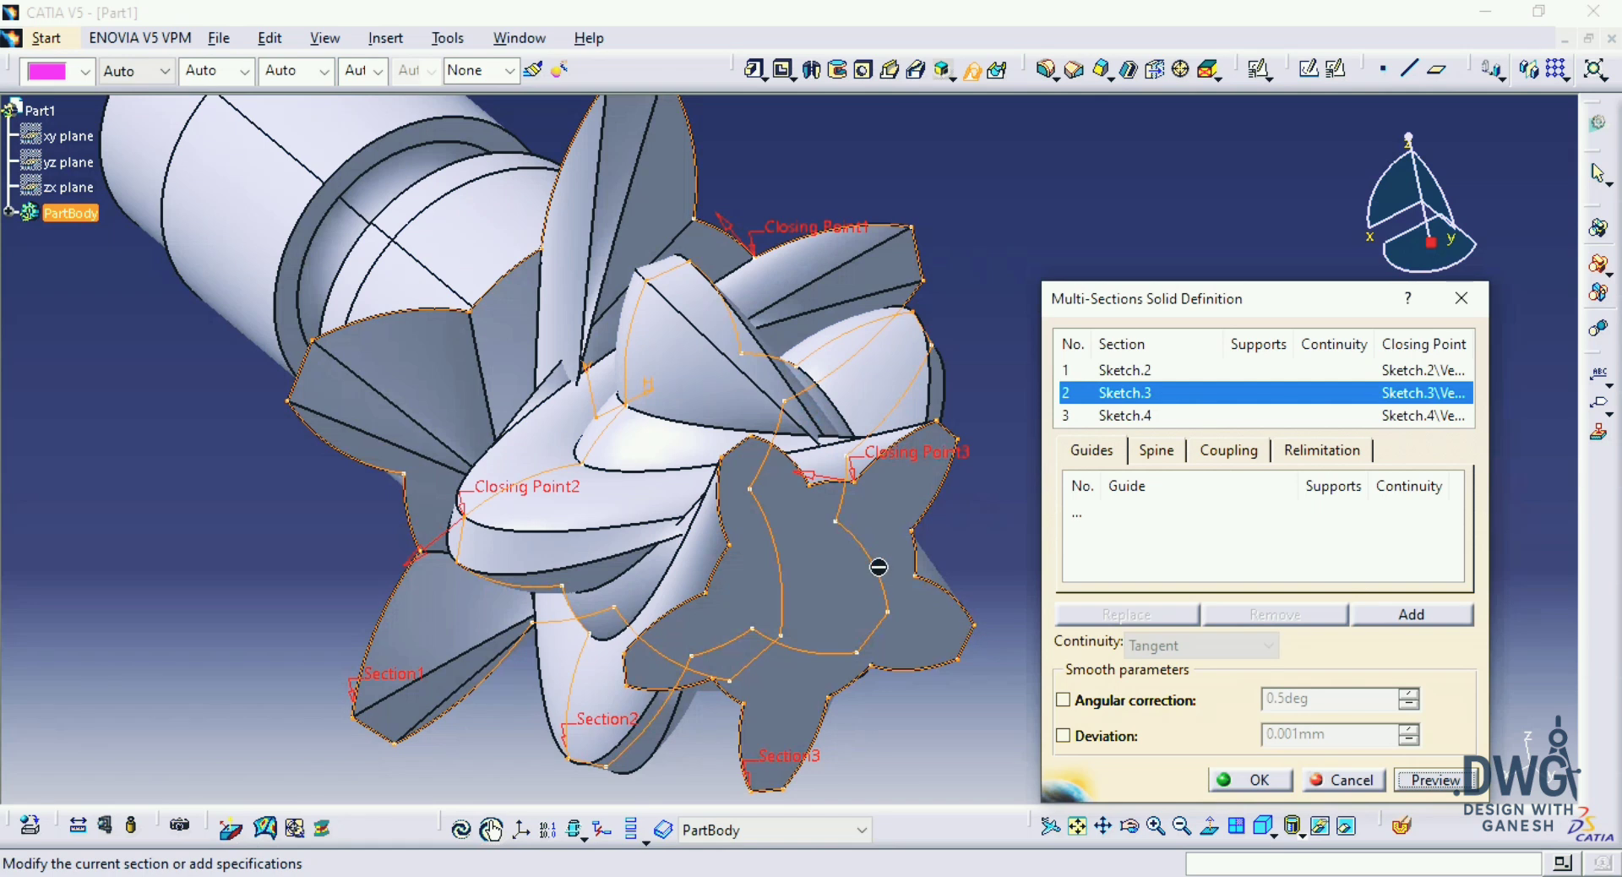
right_click(562, 499)
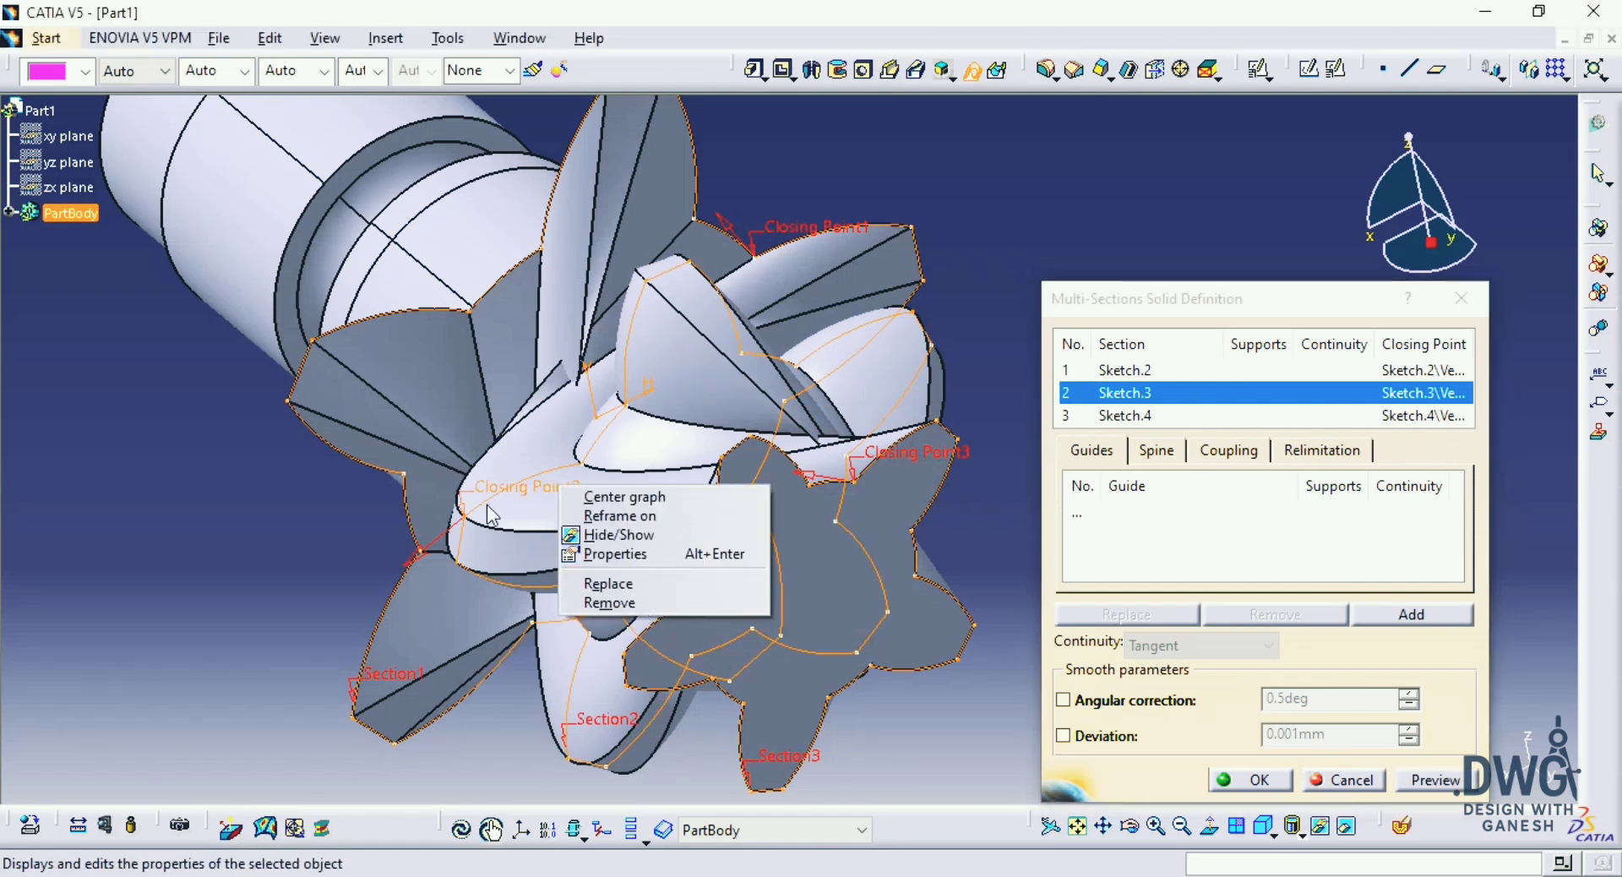
click(606, 589)
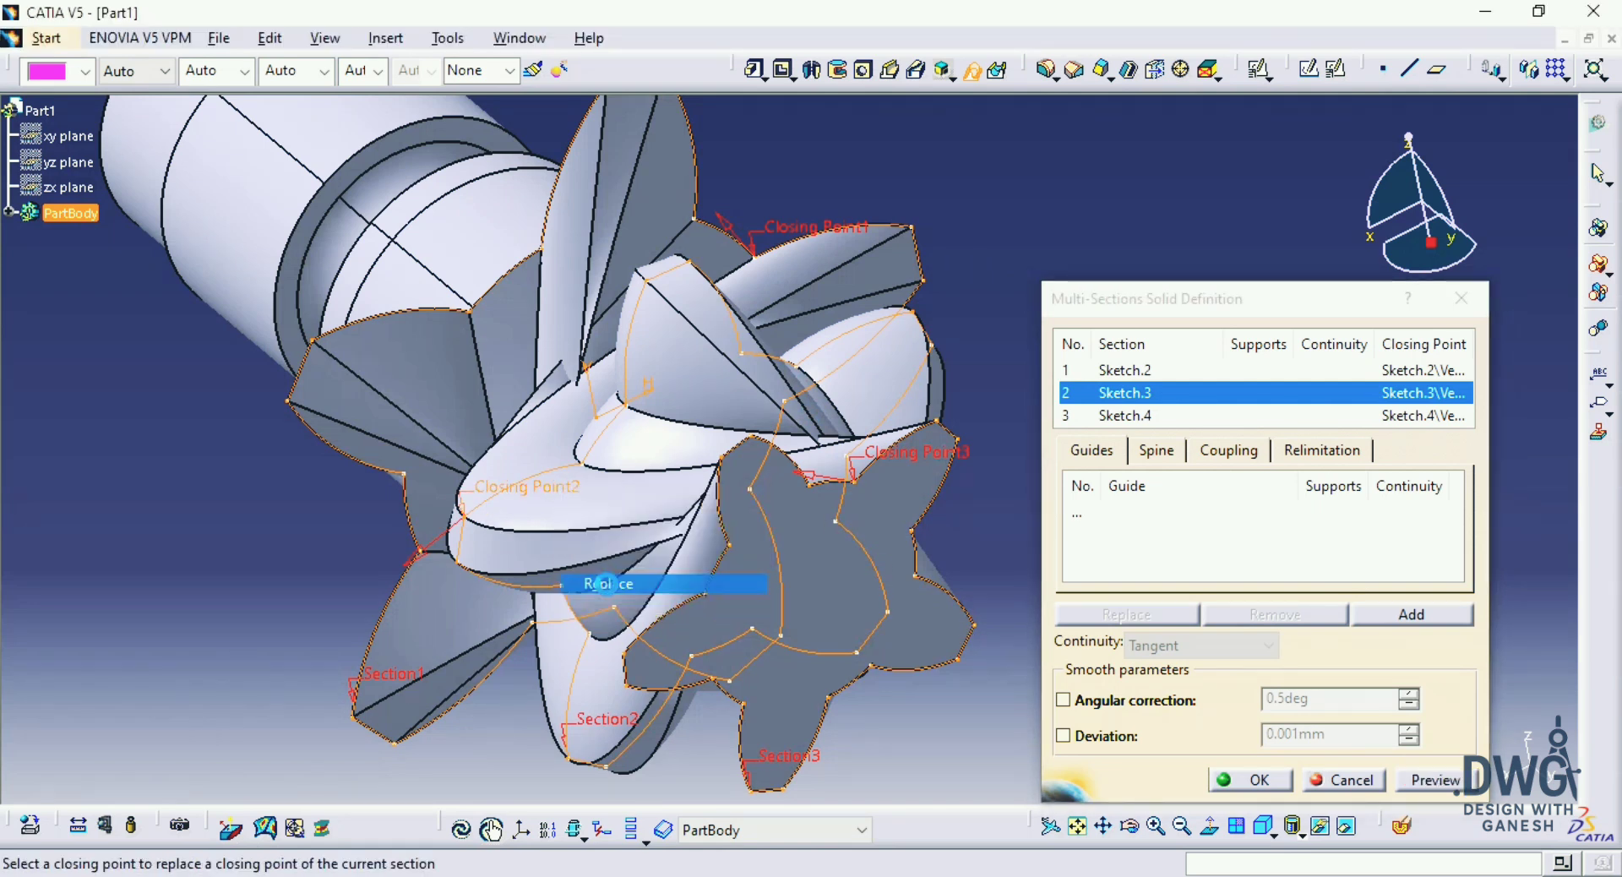
click(796, 365)
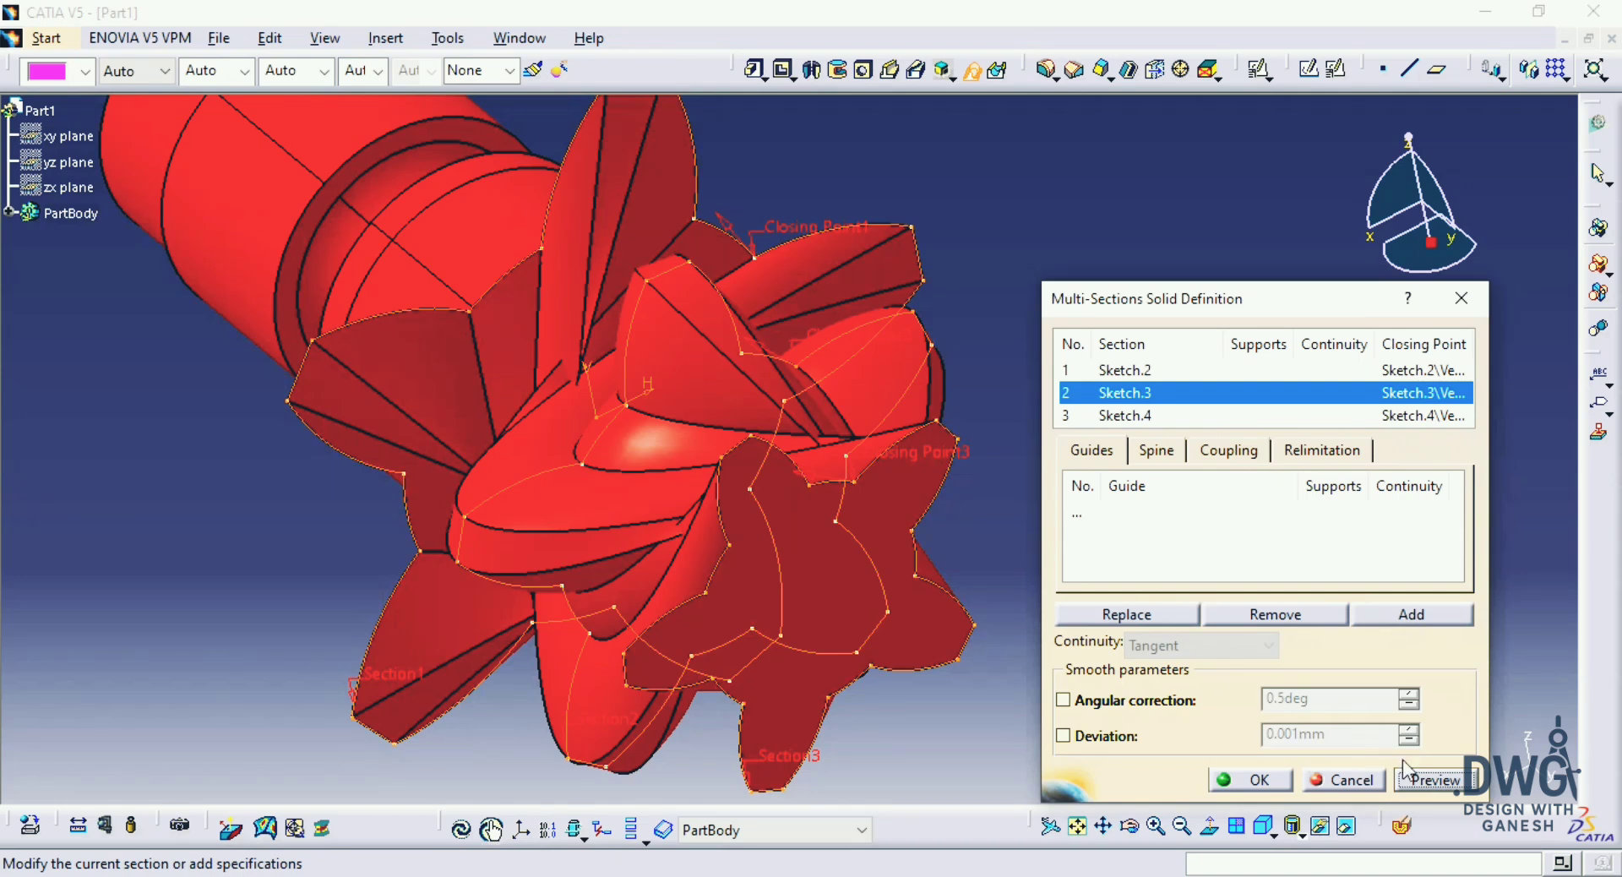
click(1222, 782)
middle_drag(1133, 624, 1195, 619)
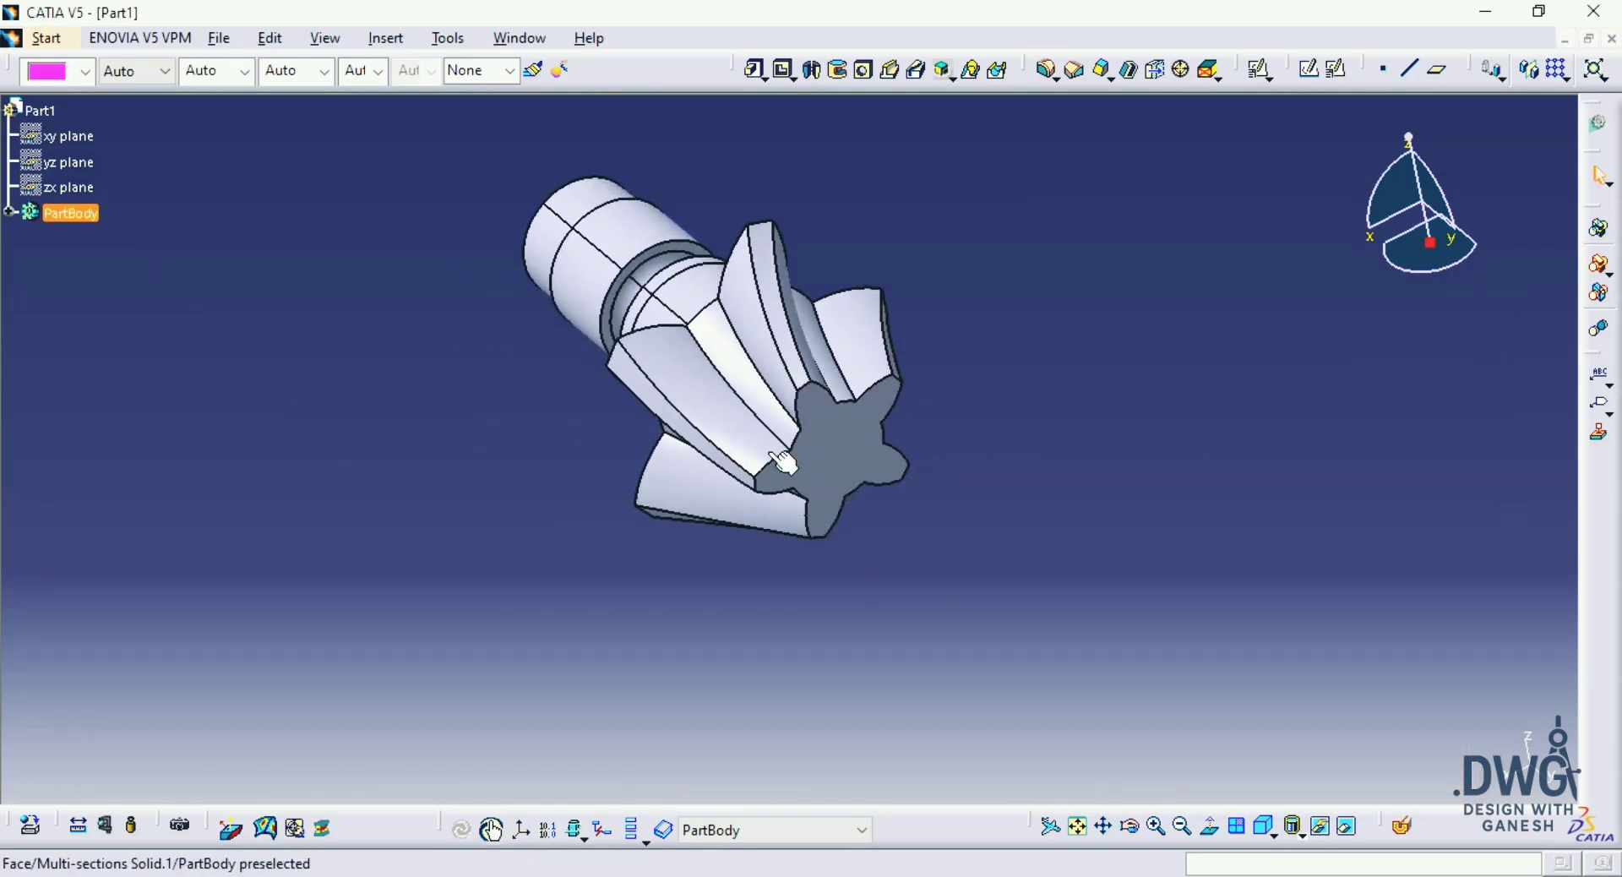
middle_drag(784, 463, 562, 442)
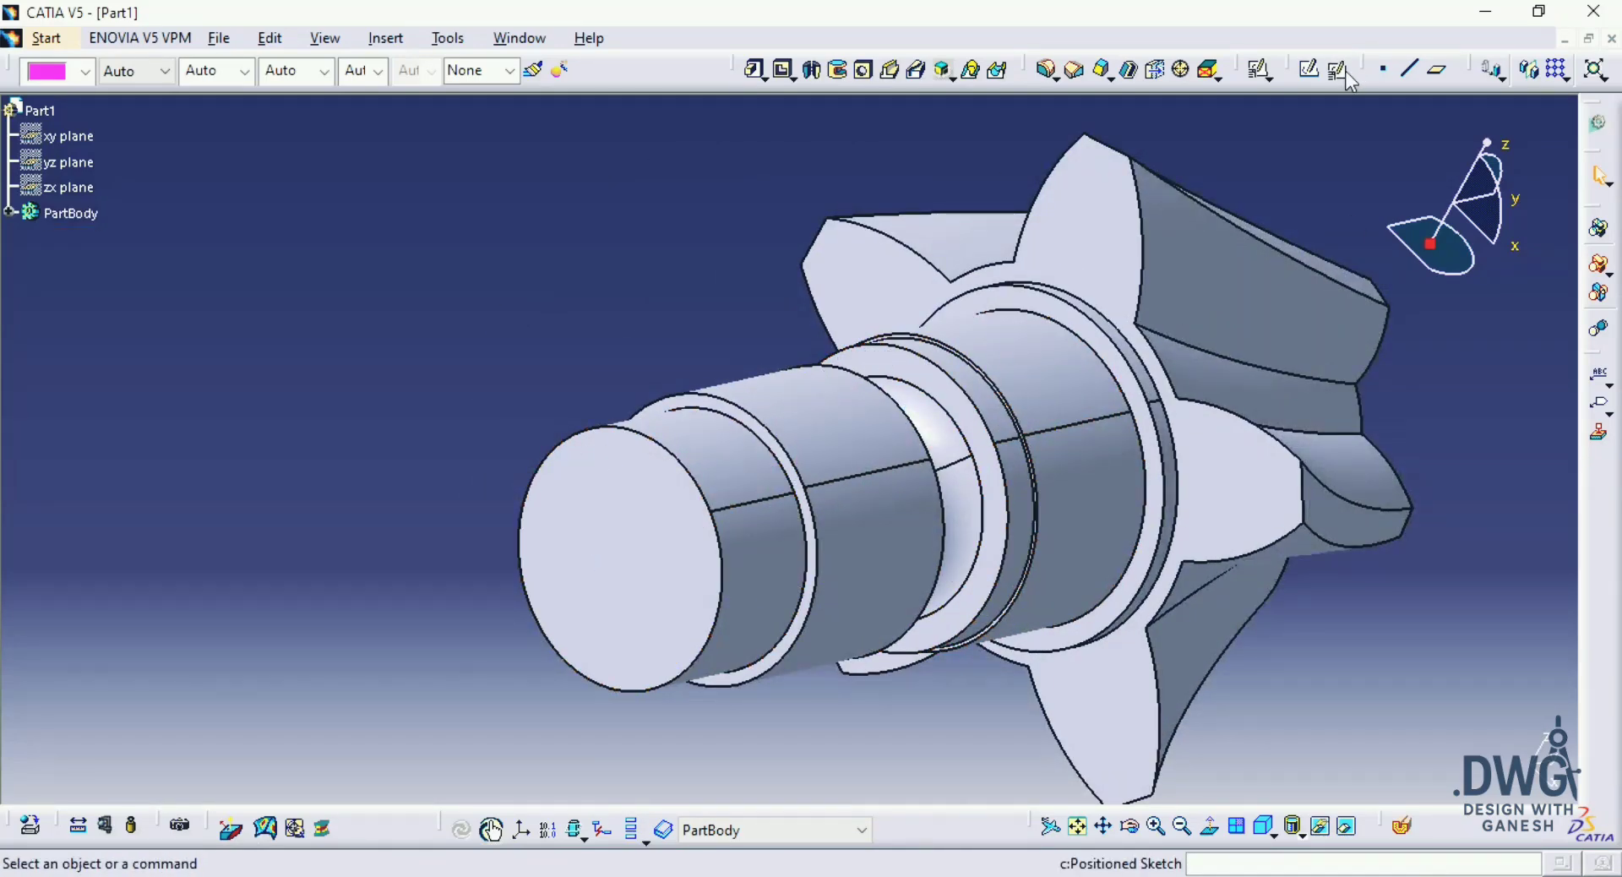
Step: Open a positioned sketch on the ring-shaped shoulder face near the shaft's free end
middle_drag(909, 438, 916, 373)
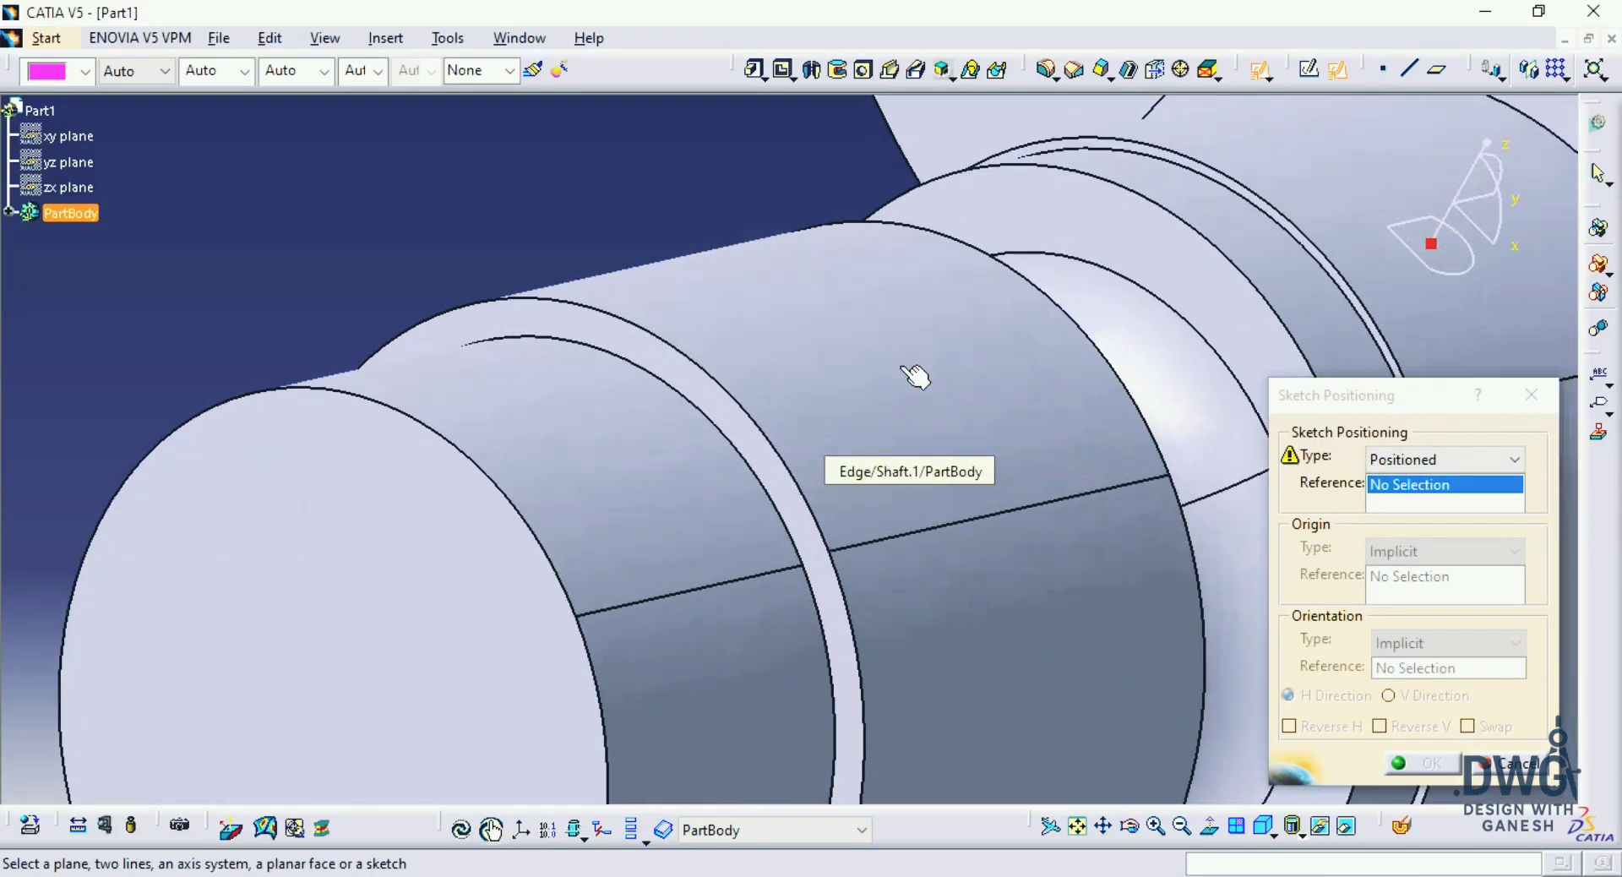
click(688, 372)
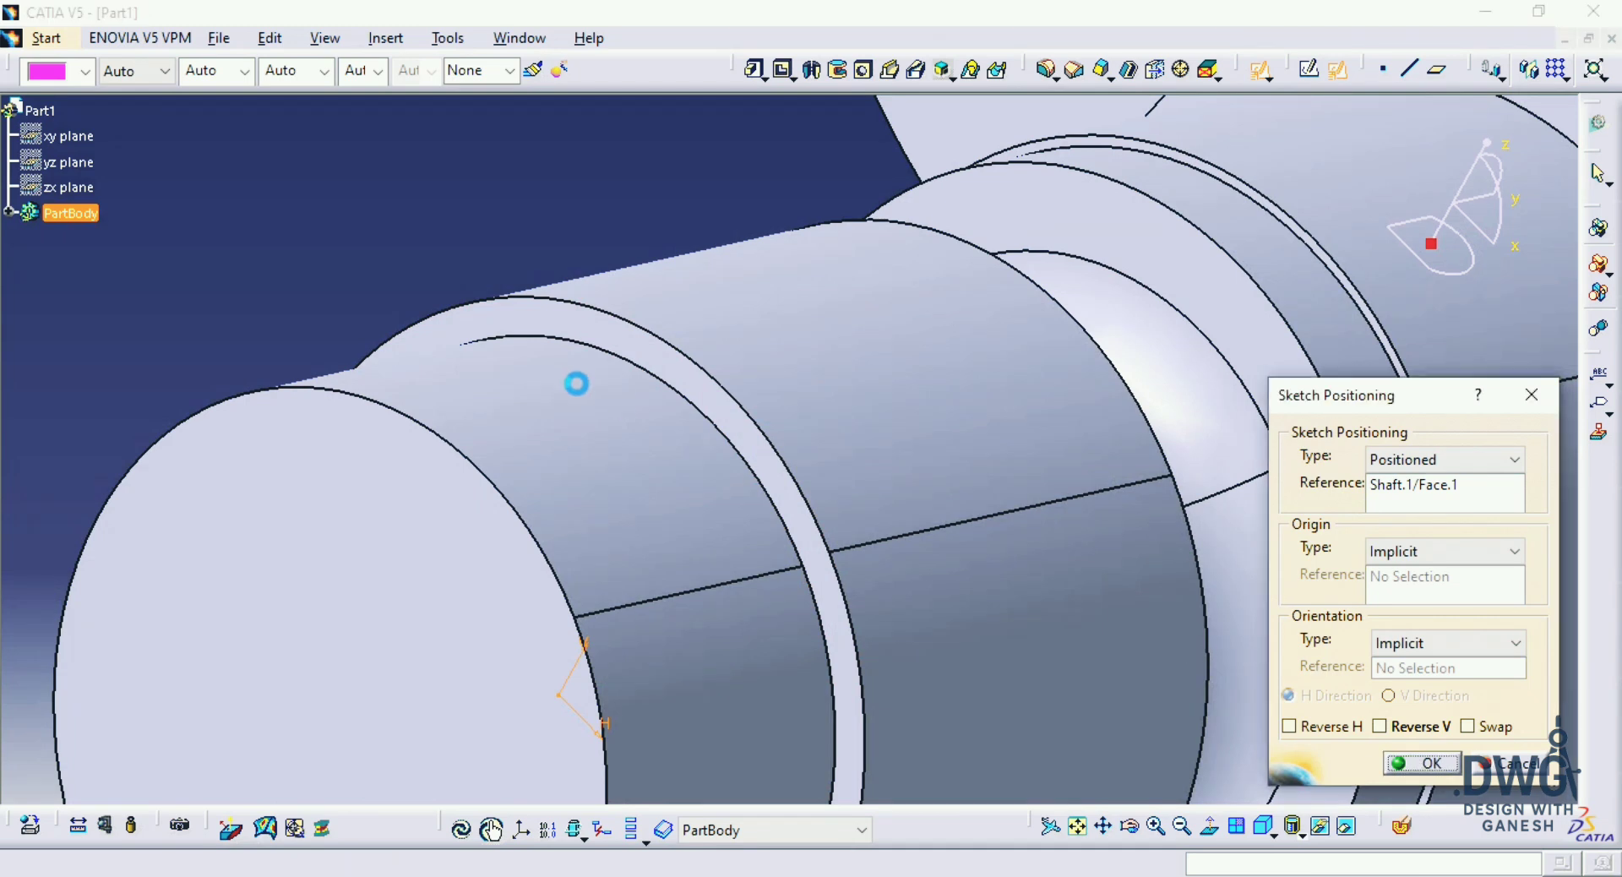
key(Return)
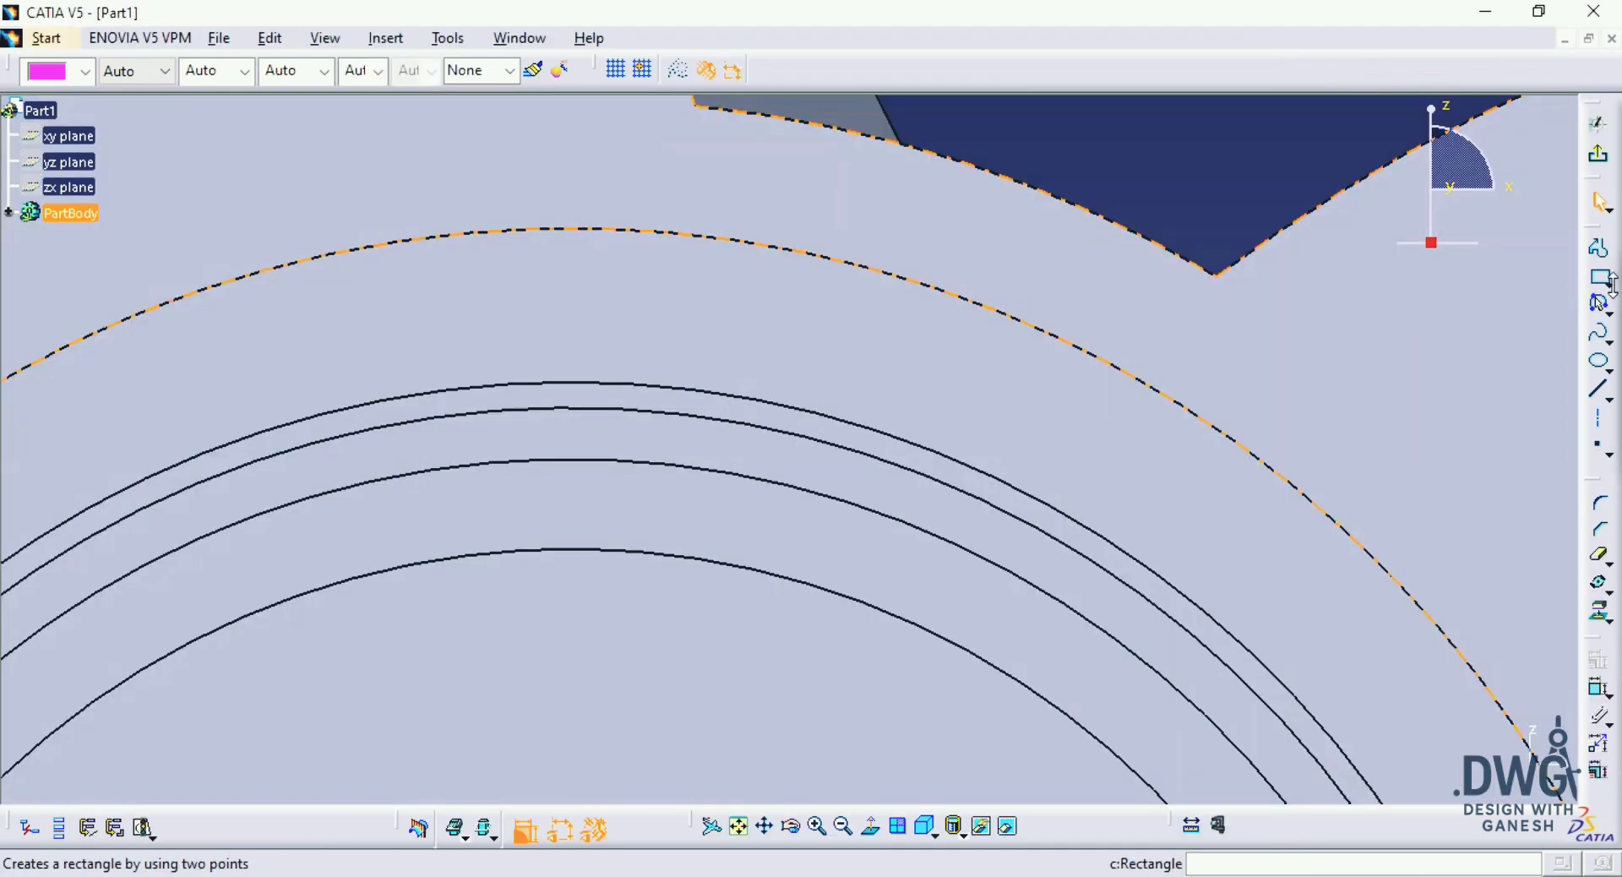
Step: Sketch a centered rectangle about 15 mm wide on the vertical axis above the origin, extending across the shoulder's outer edge
click(1606, 280)
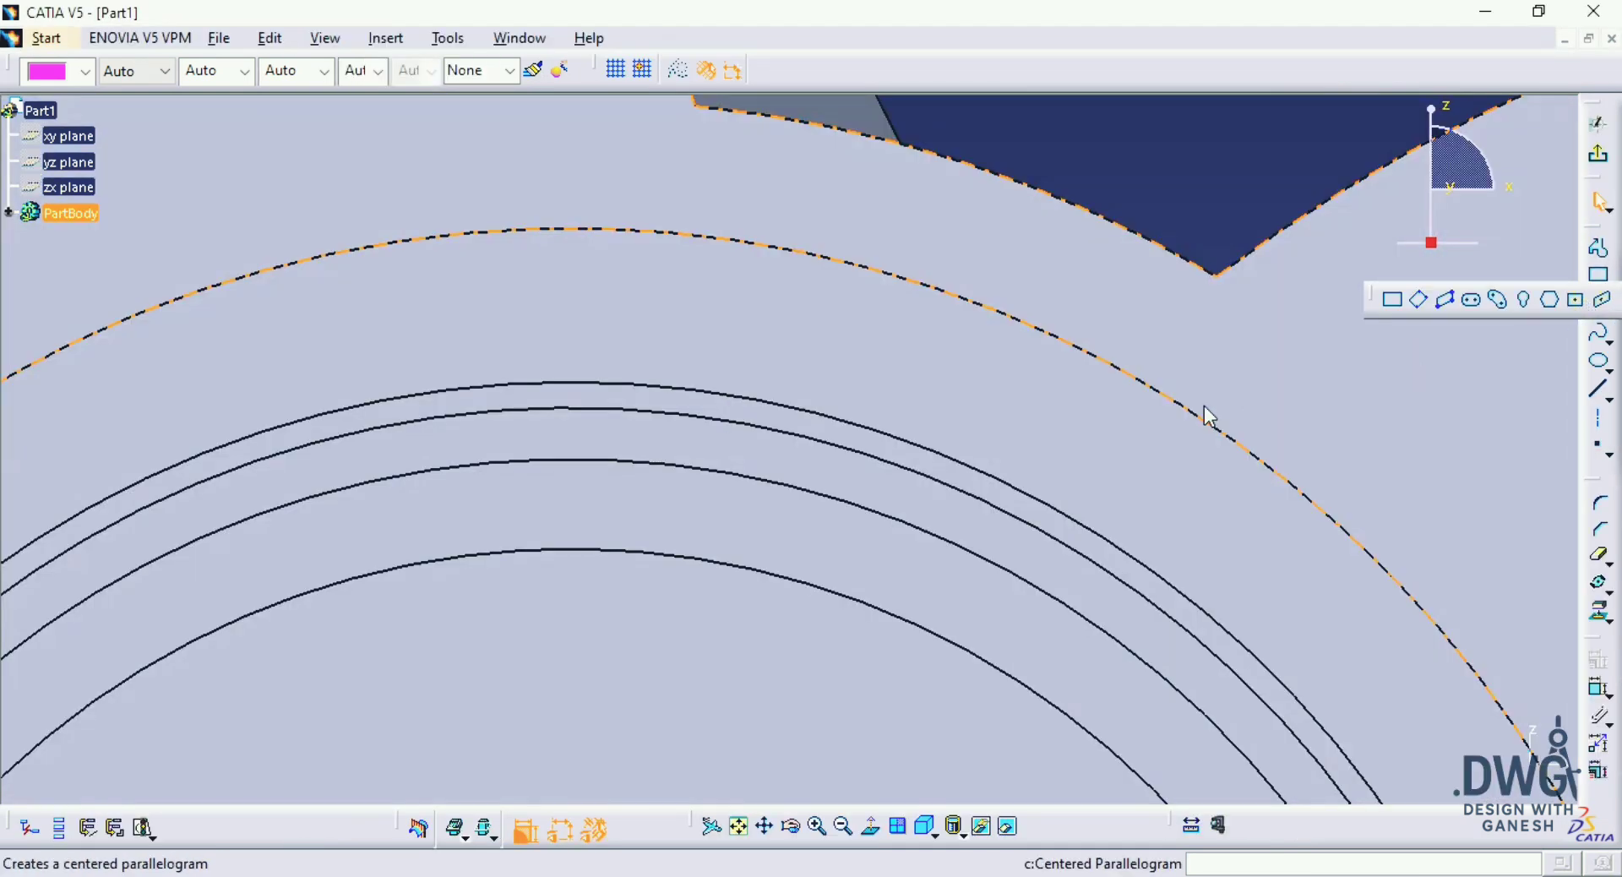
middle_drag(1032, 405, 878, 461)
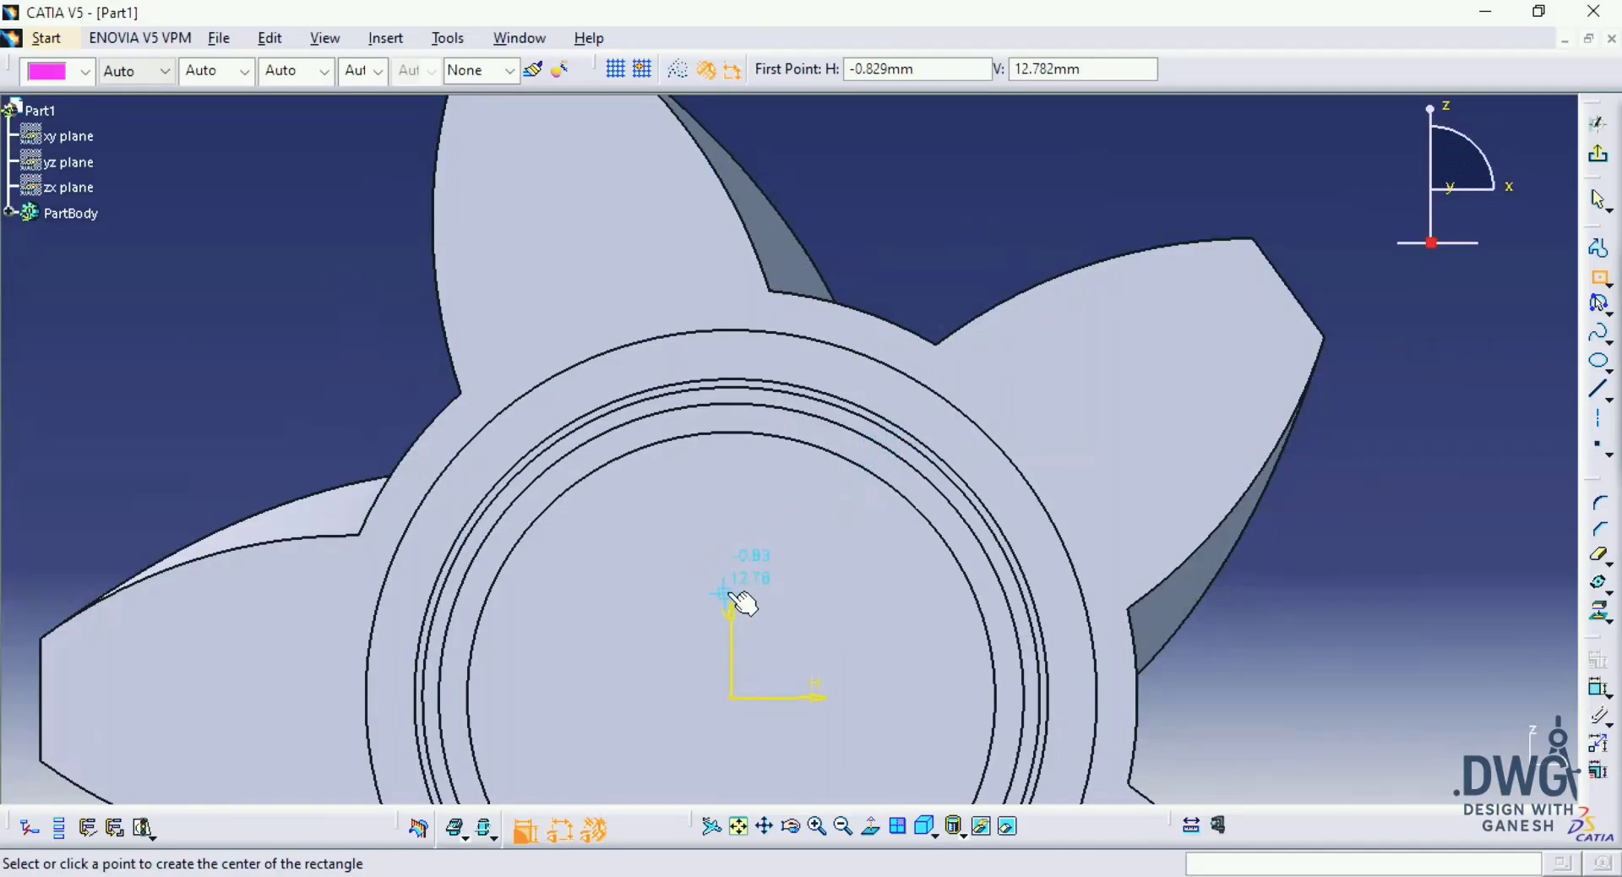
click(736, 480)
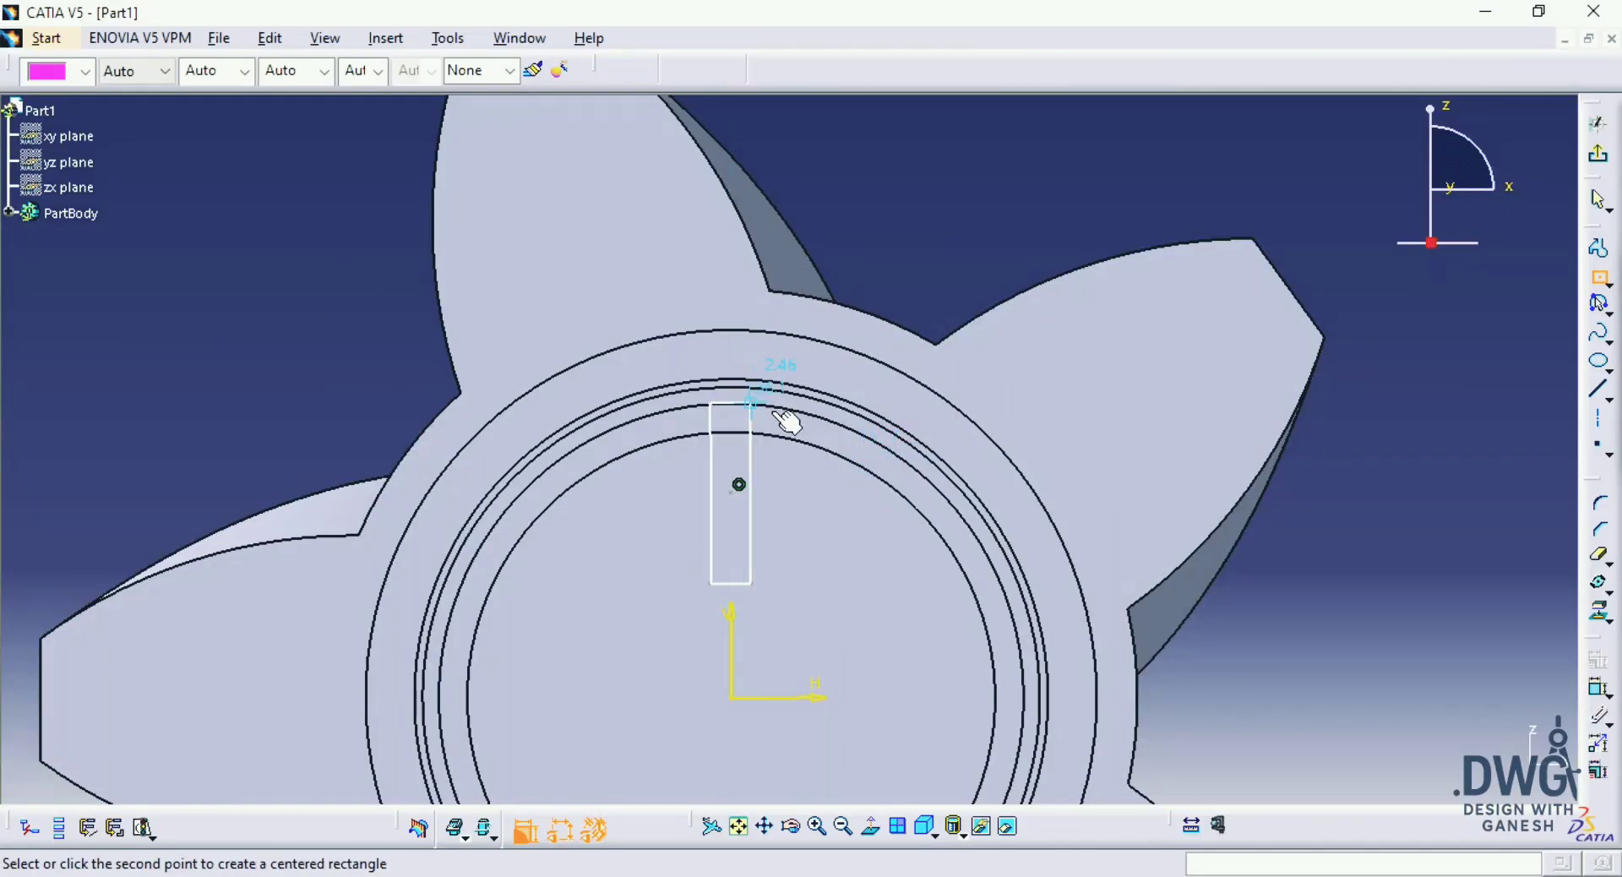
click(801, 359)
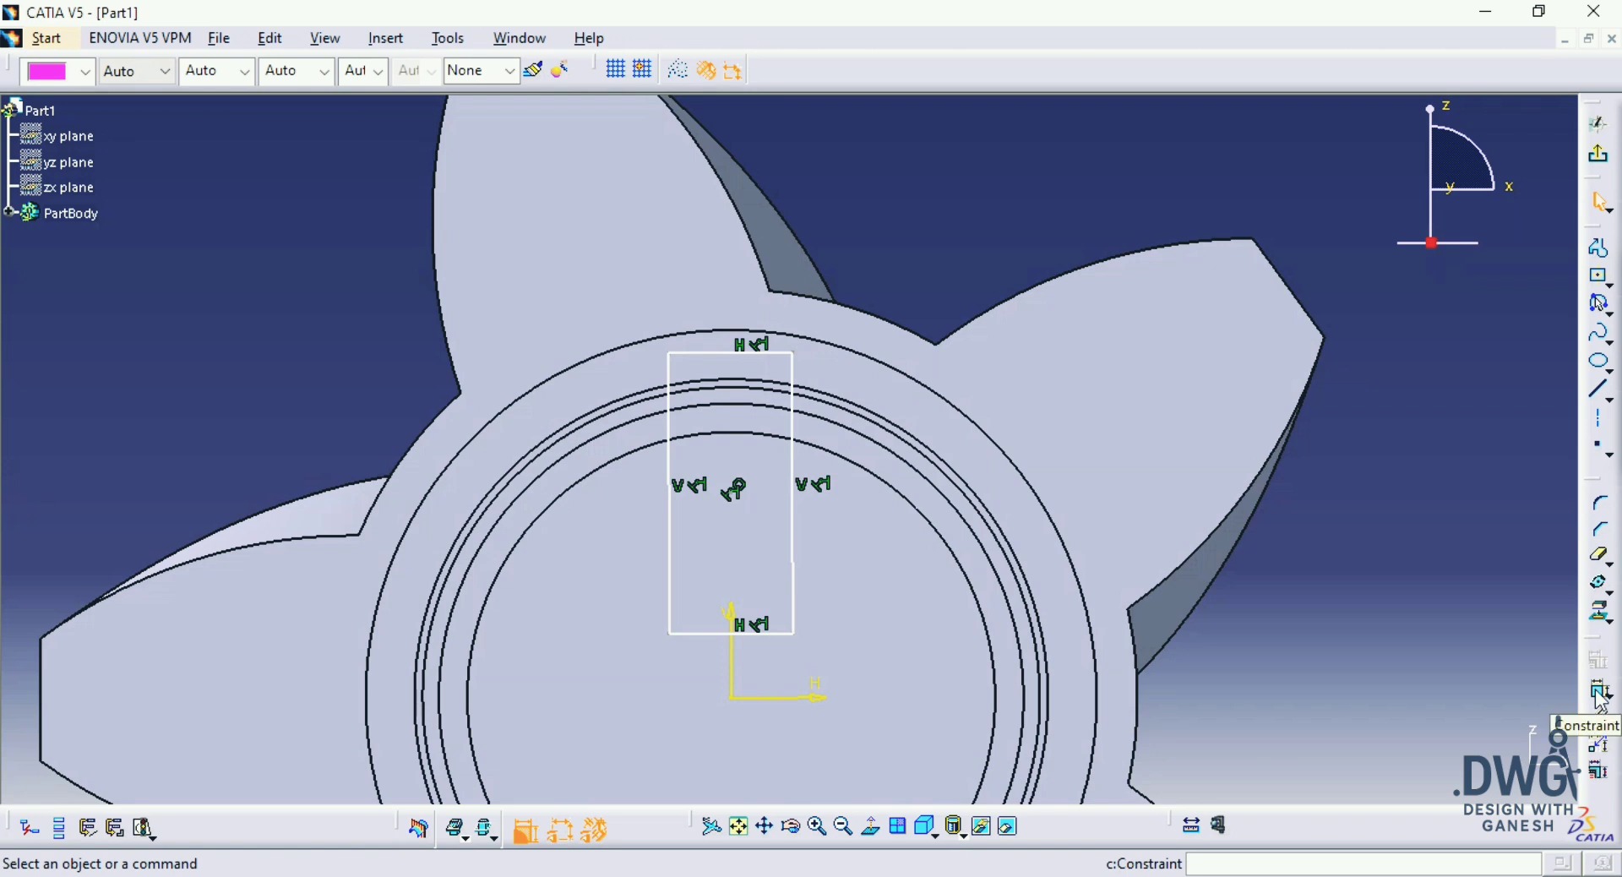
Step: Project the shoulder face's outer circular edge into the sketch and return to the normal view
mouse_move(1209, 573)
middle_down()
mouse_move(1123, 645)
mouse_move(992, 388)
mouse_move(938, 460)
mouse_move(954, 448)
middle_up()
click(1597, 619)
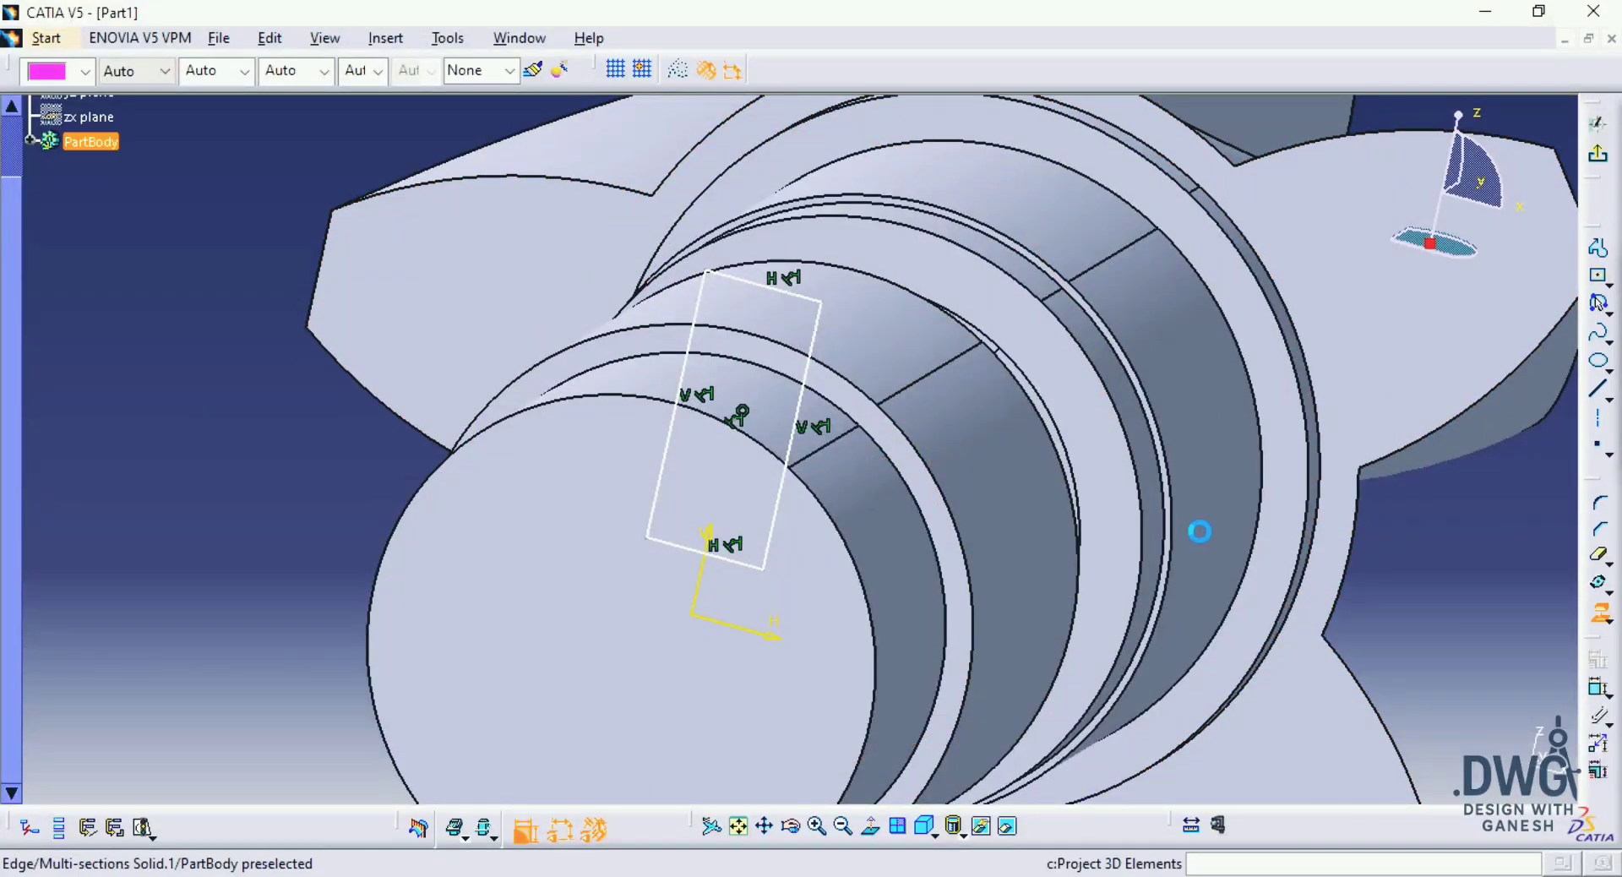
click(955, 494)
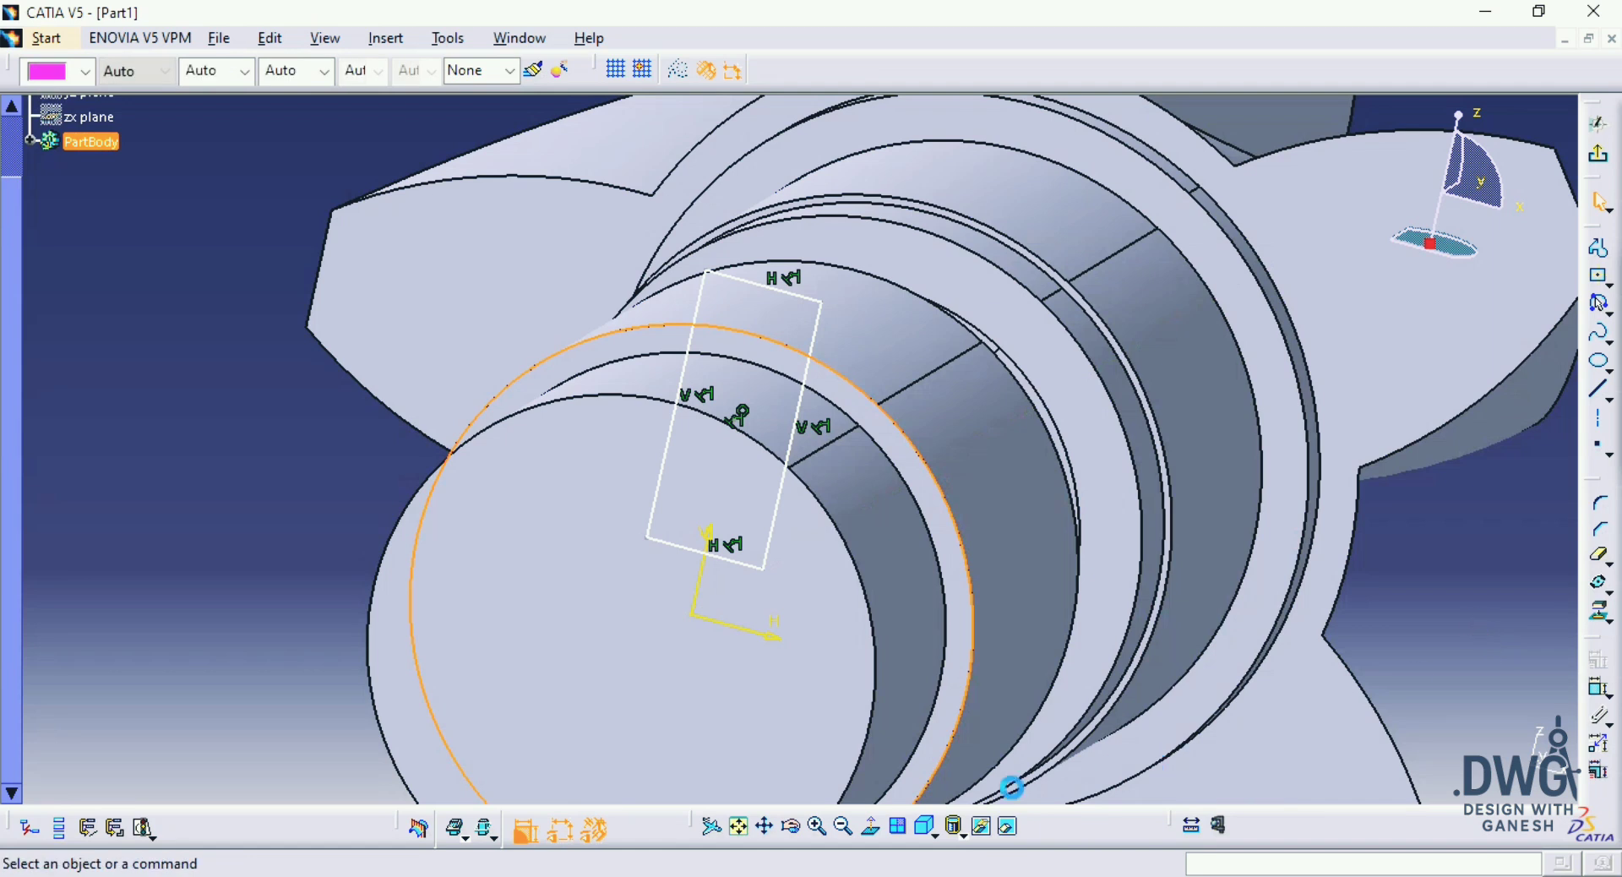
click(878, 833)
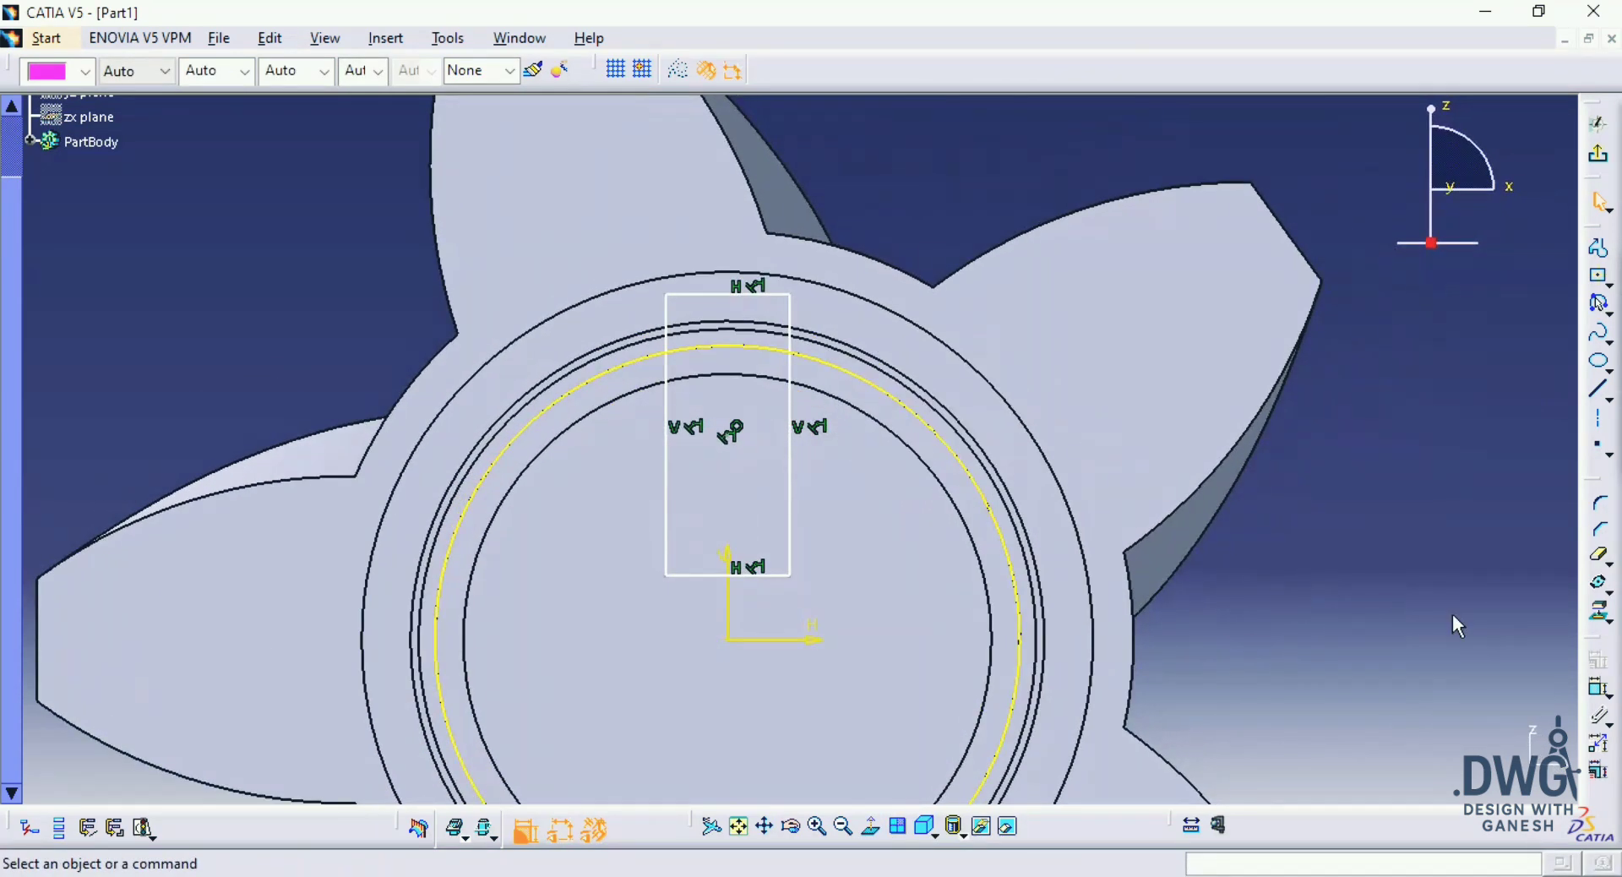
Step: Trim the rectangle's part inside the projected circle and the circle's portion outside the rectangle, leaving a closed tooth profile
click(771, 576)
click(790, 533)
click(666, 534)
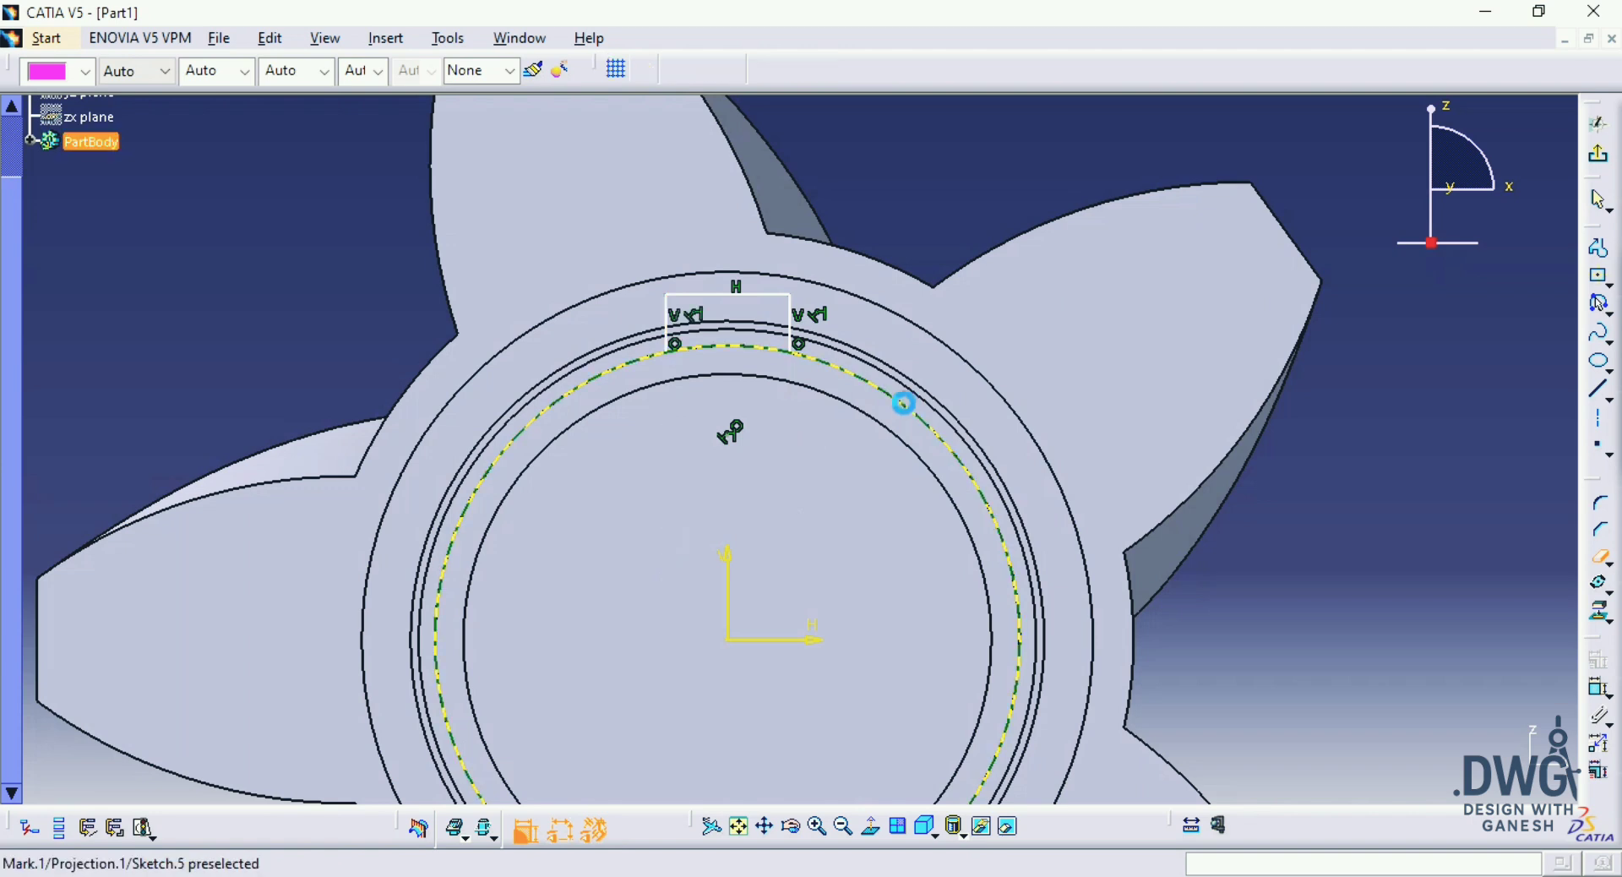
click(904, 404)
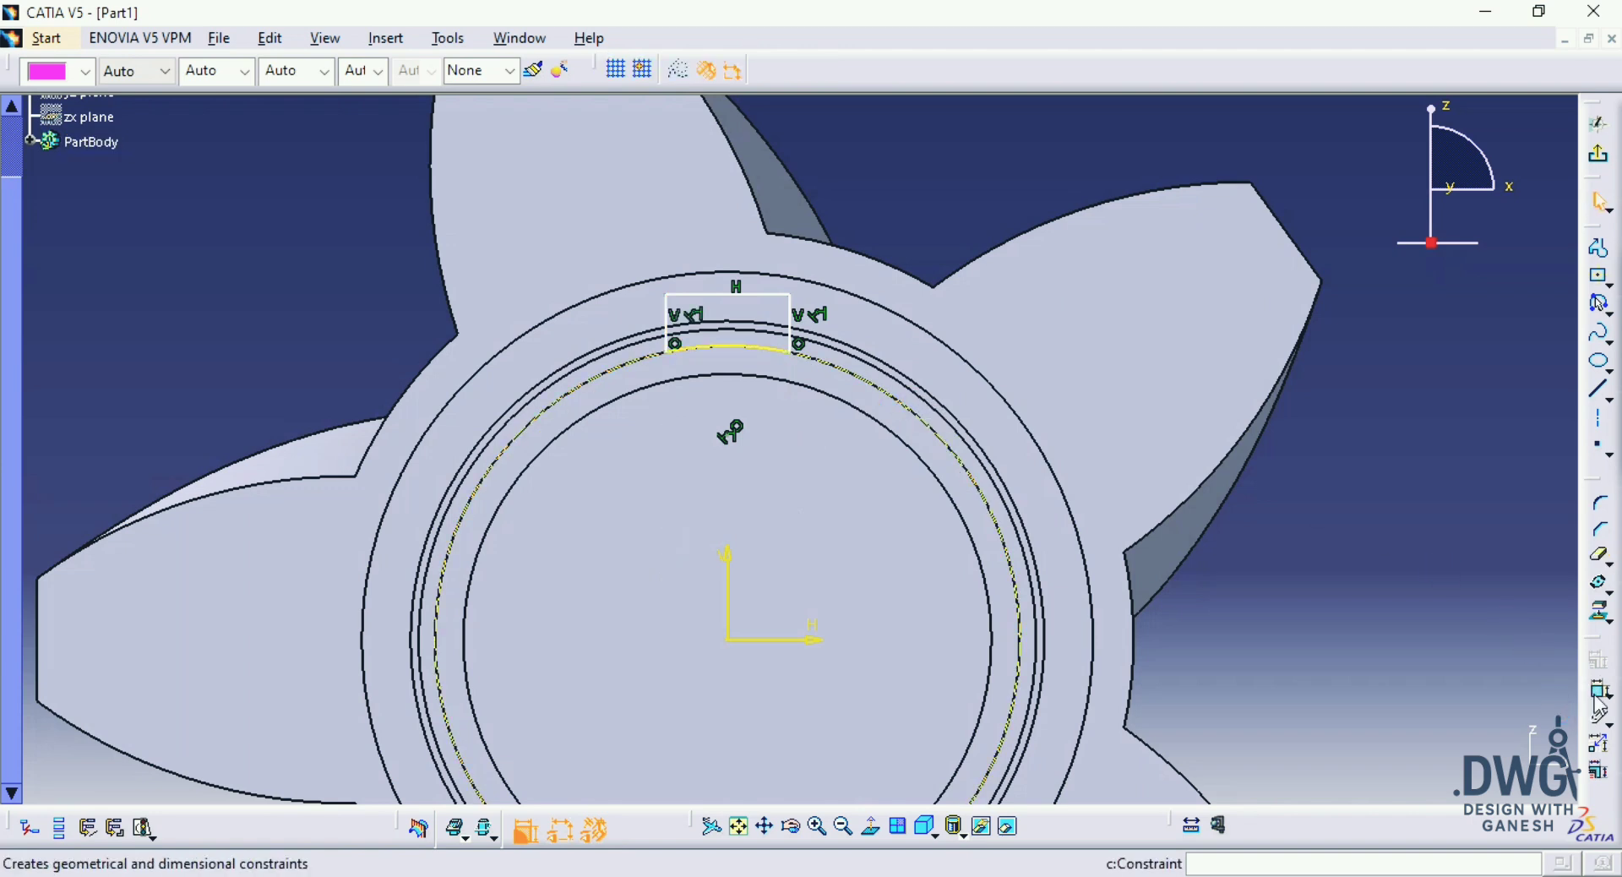
Step: Dimension the distance between the tooth profile's vertical sides and set it to 10 mm
click(905, 202)
double_click(902, 201)
text(10mm)
key(Return)
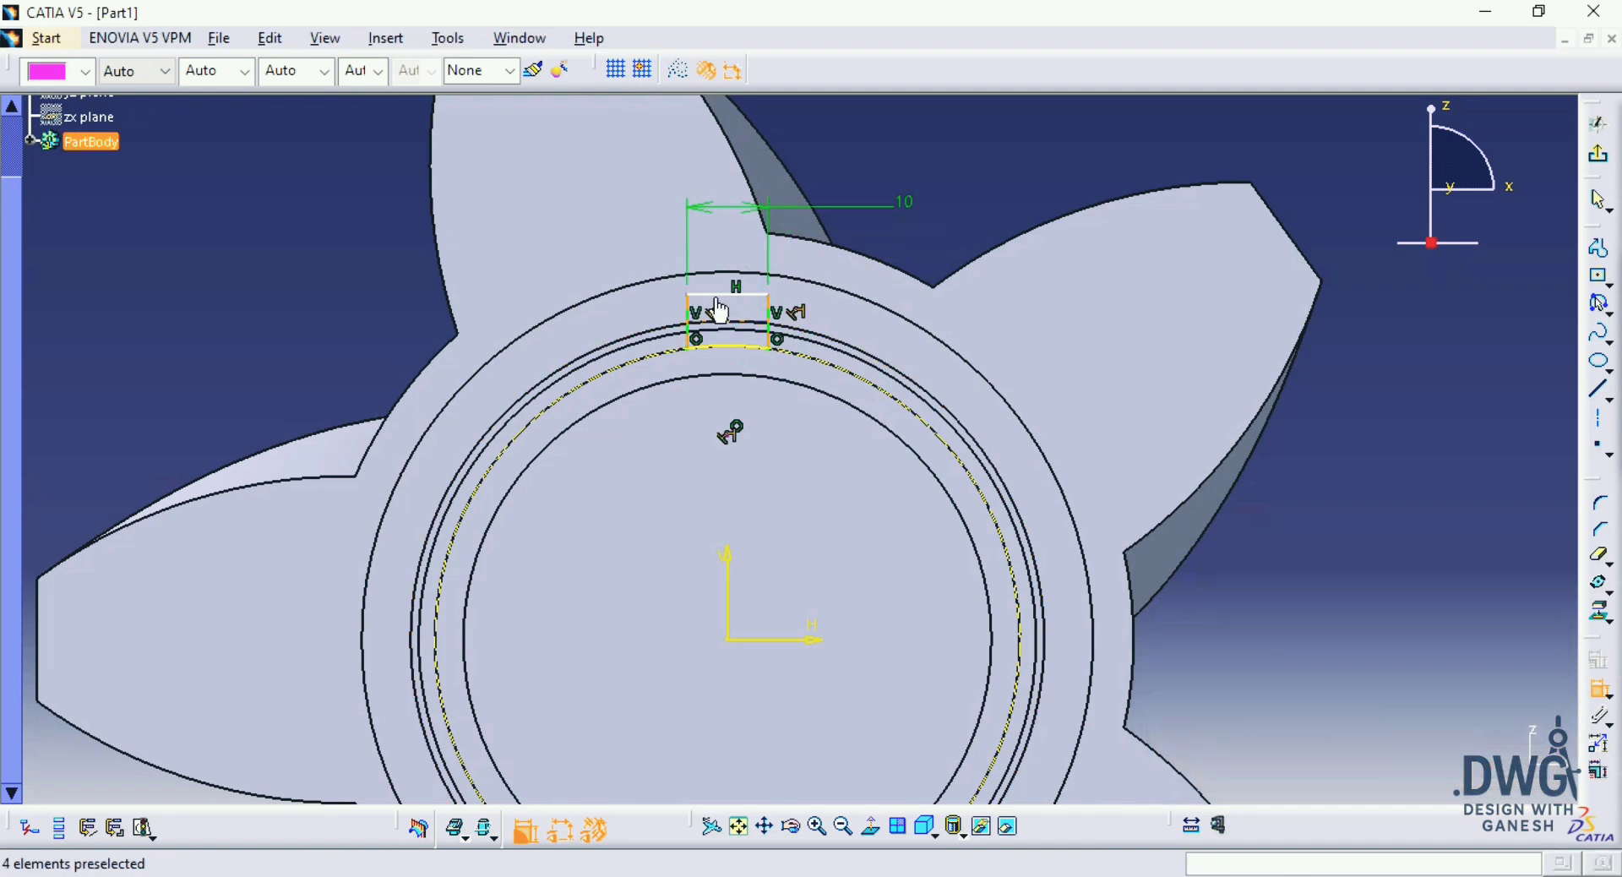
Step: Dimension the tooth profile's height from the projected arc to its top line and set it to 5 mm
click(744, 298)
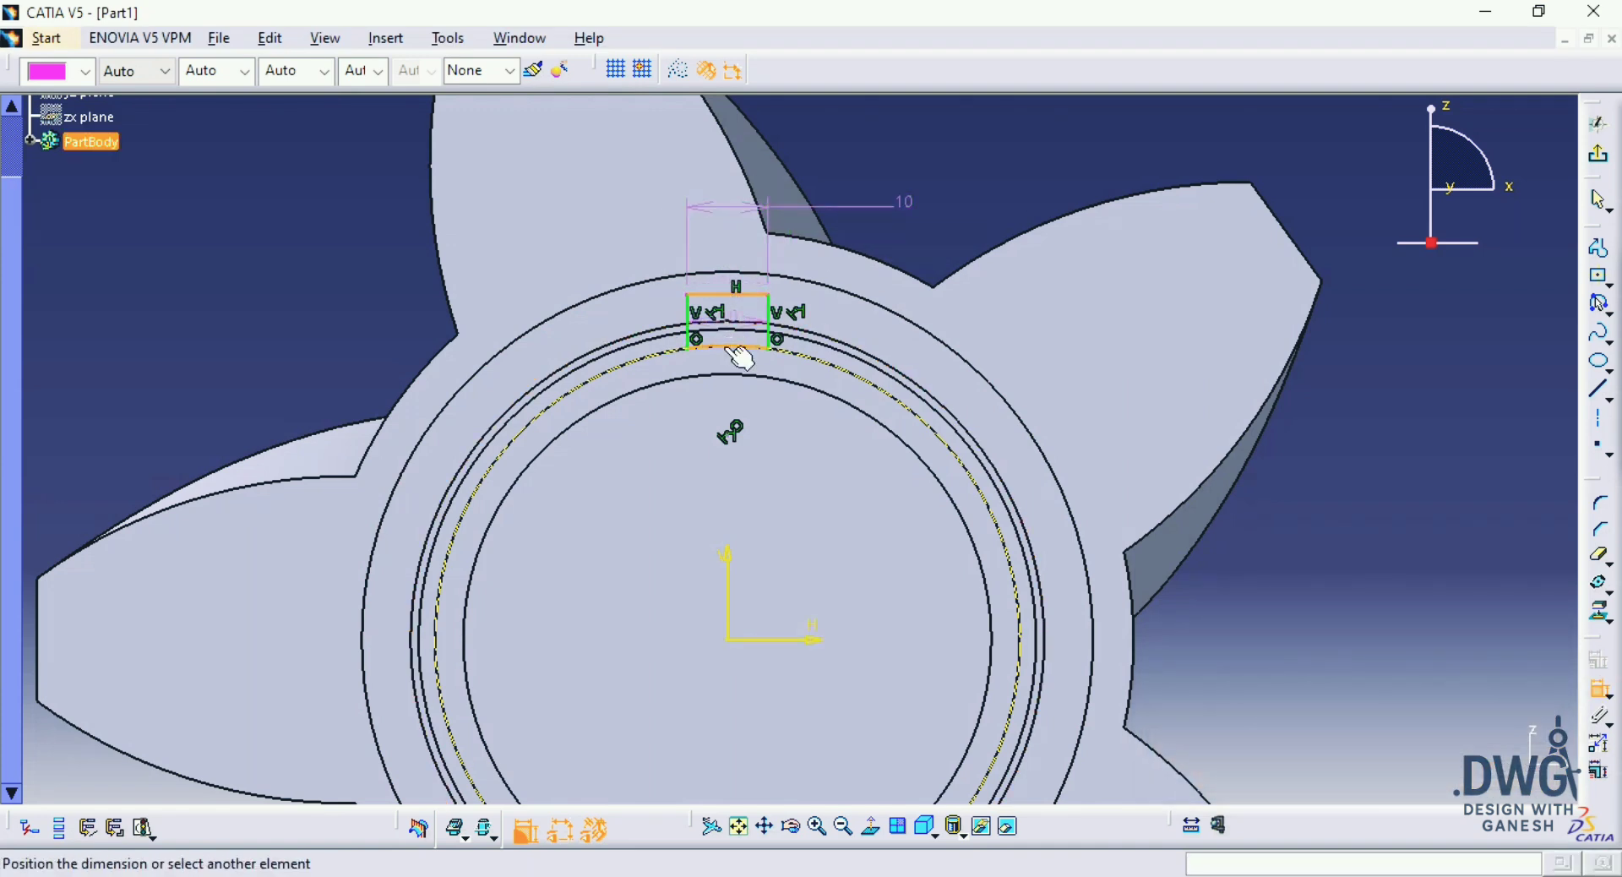
click(740, 351)
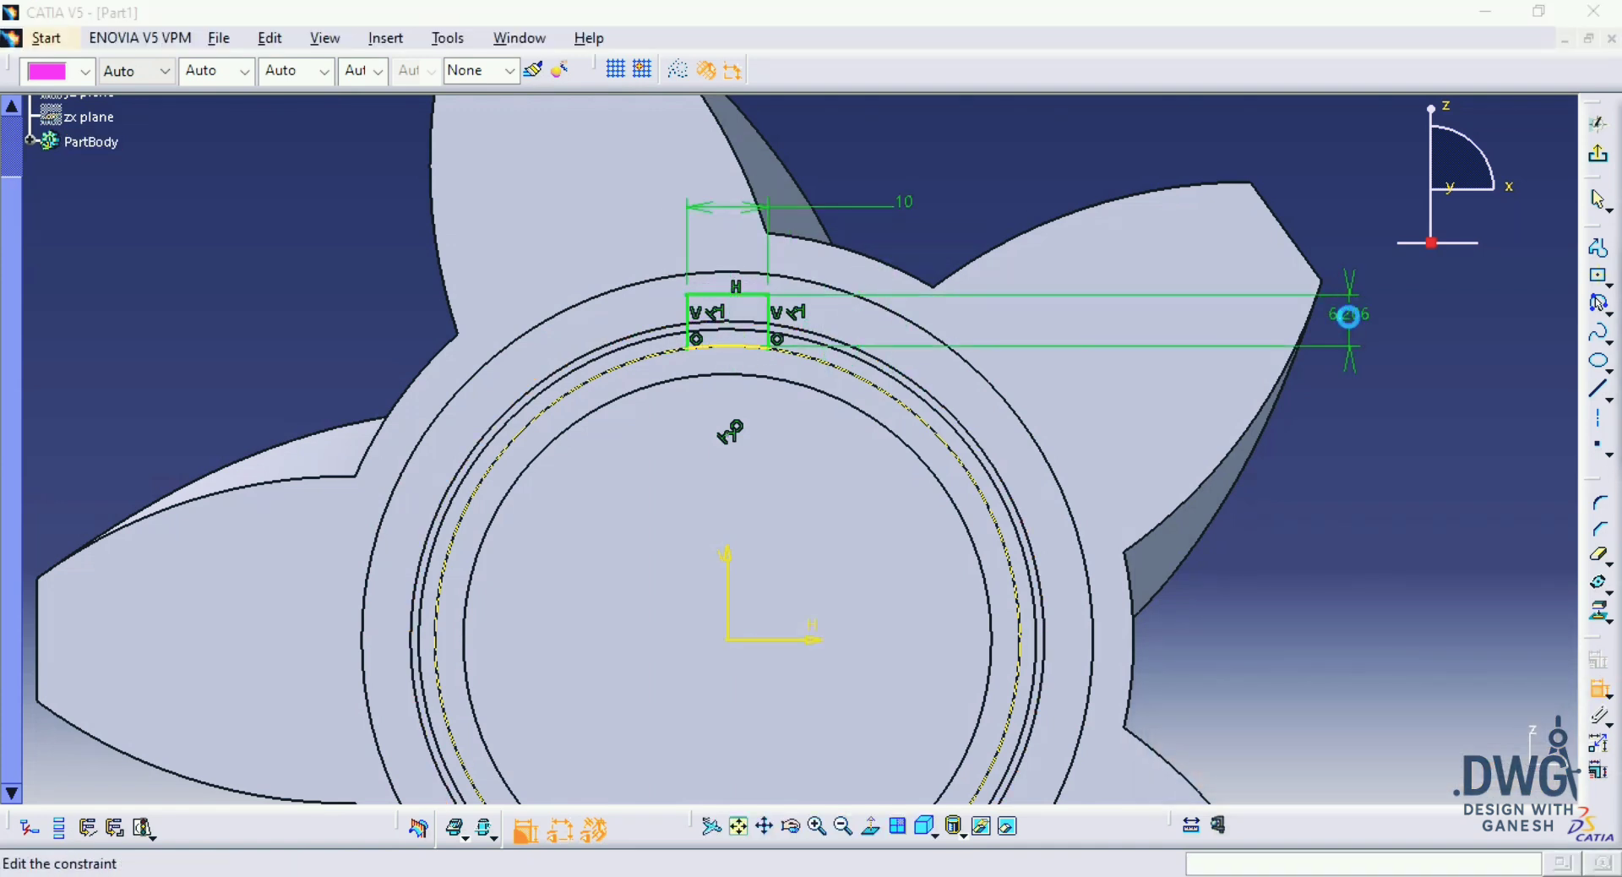
text(5mm)
key(Return)
Step: Pad the tooth profile with the Up to plane limit, ending at the shaft section's end face beside the curved neck
middle_drag(1315, 363, 1215, 384)
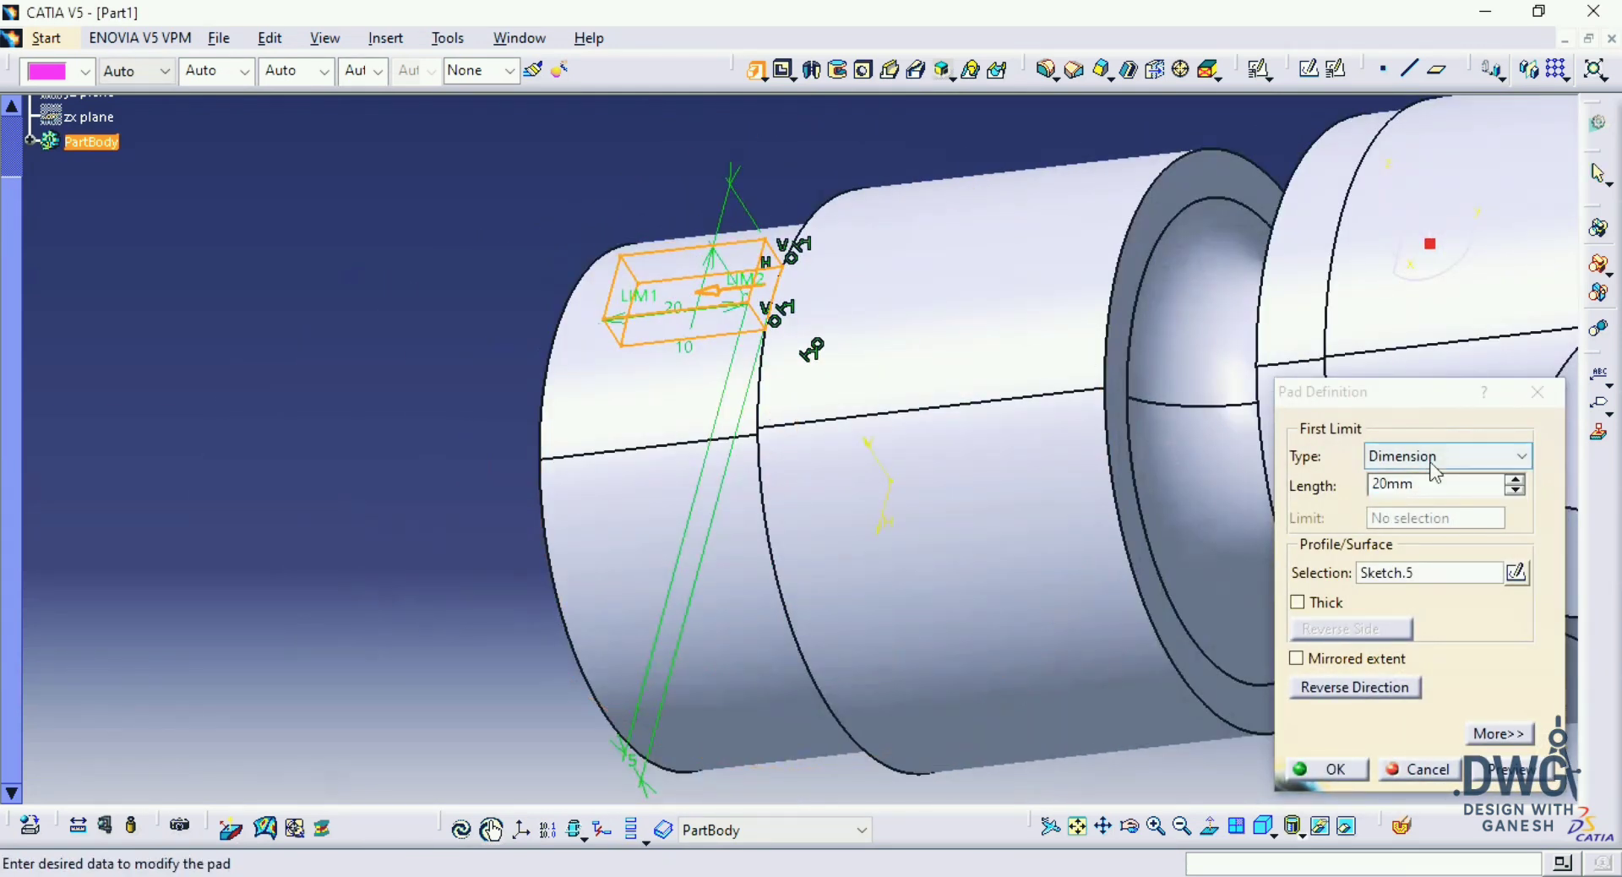
click(1436, 474)
click(1403, 529)
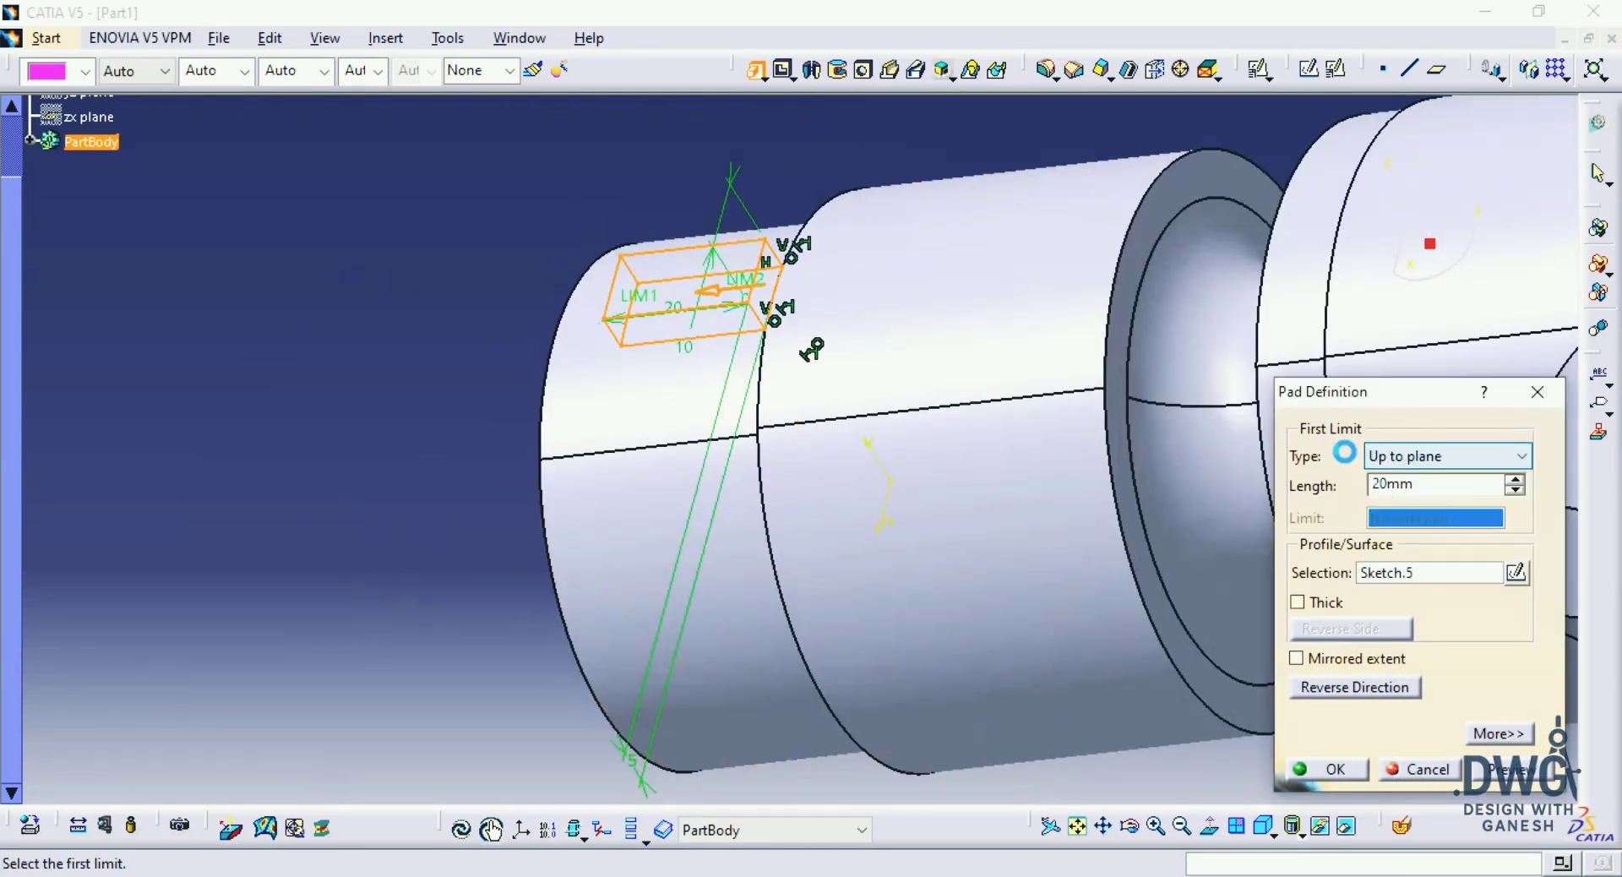
click(1167, 384)
key(Return)
click(402, 485)
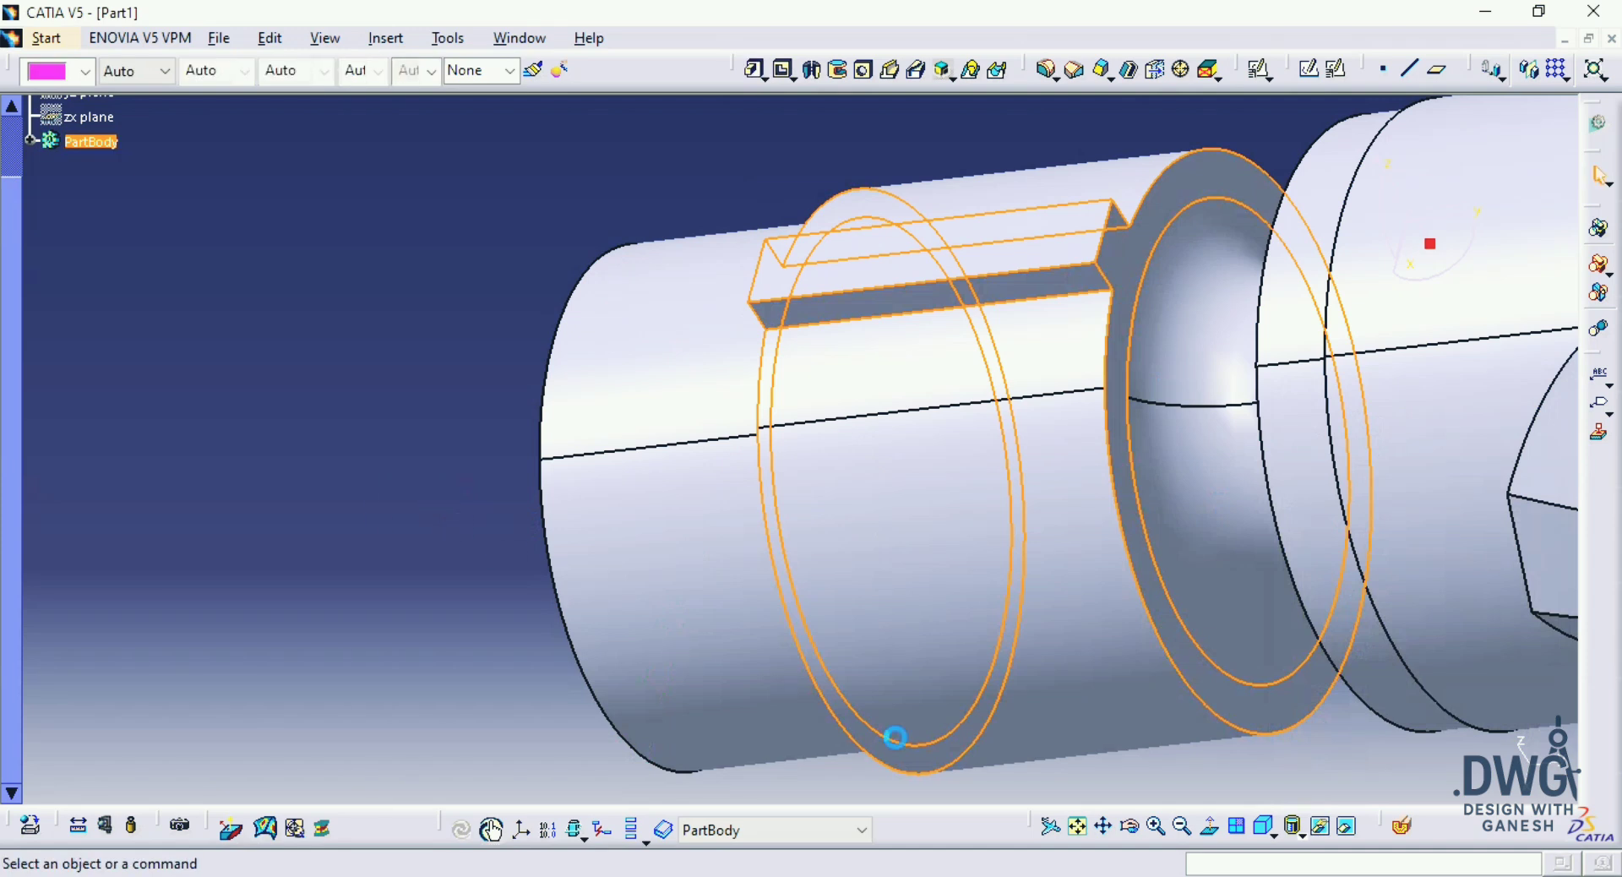
Step: Set up a circular pattern of Pad.1, taking the cylindrical shaft face beneath it as the reference element
click(1264, 830)
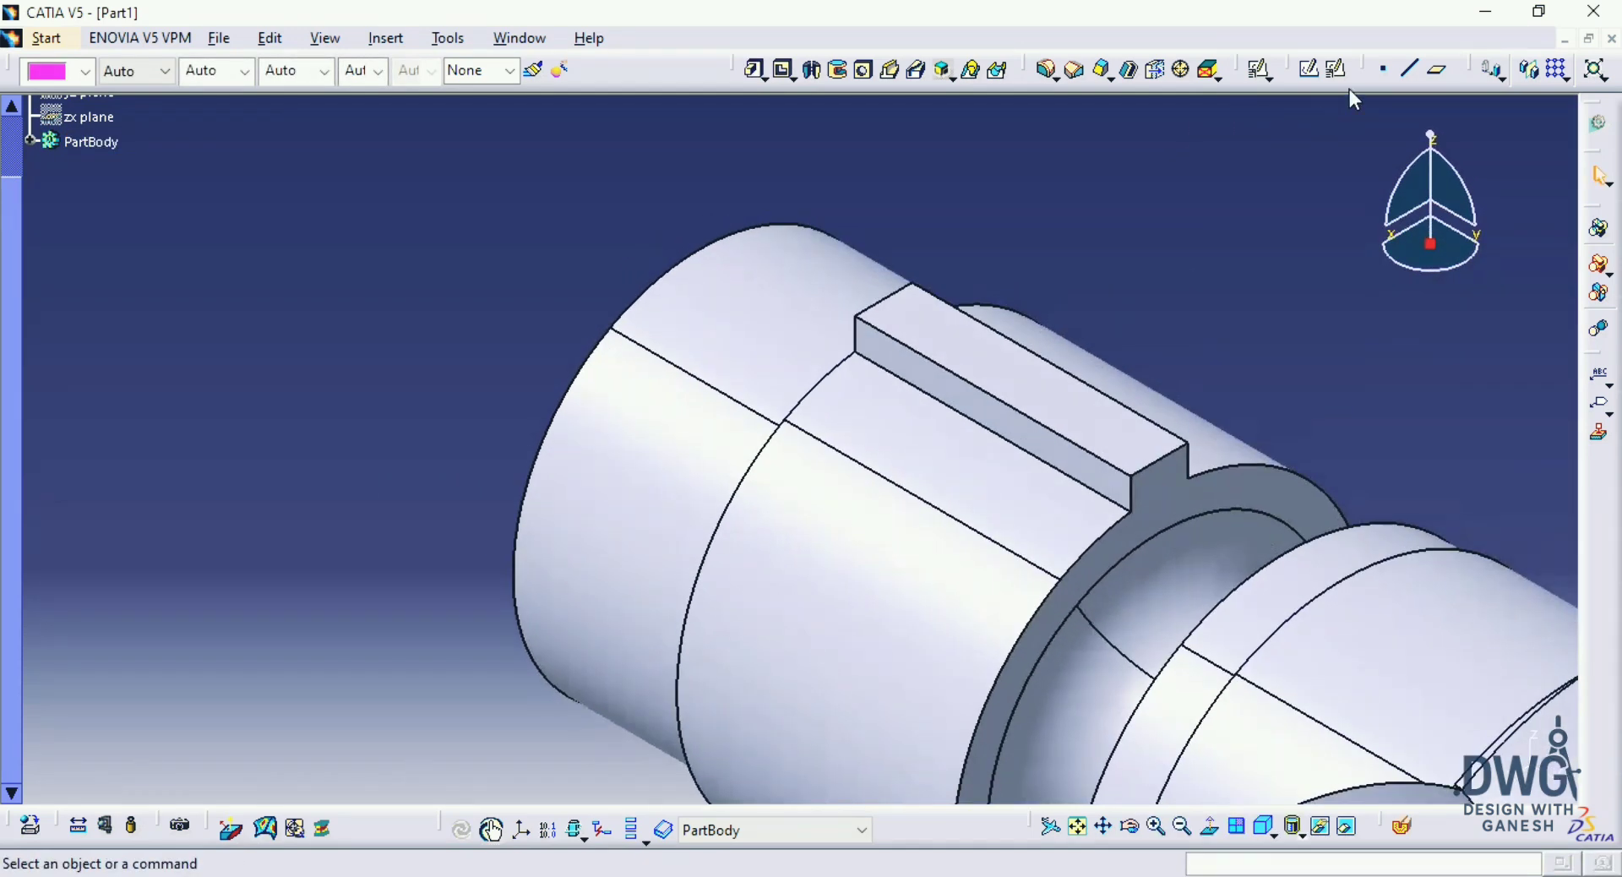
click(1565, 78)
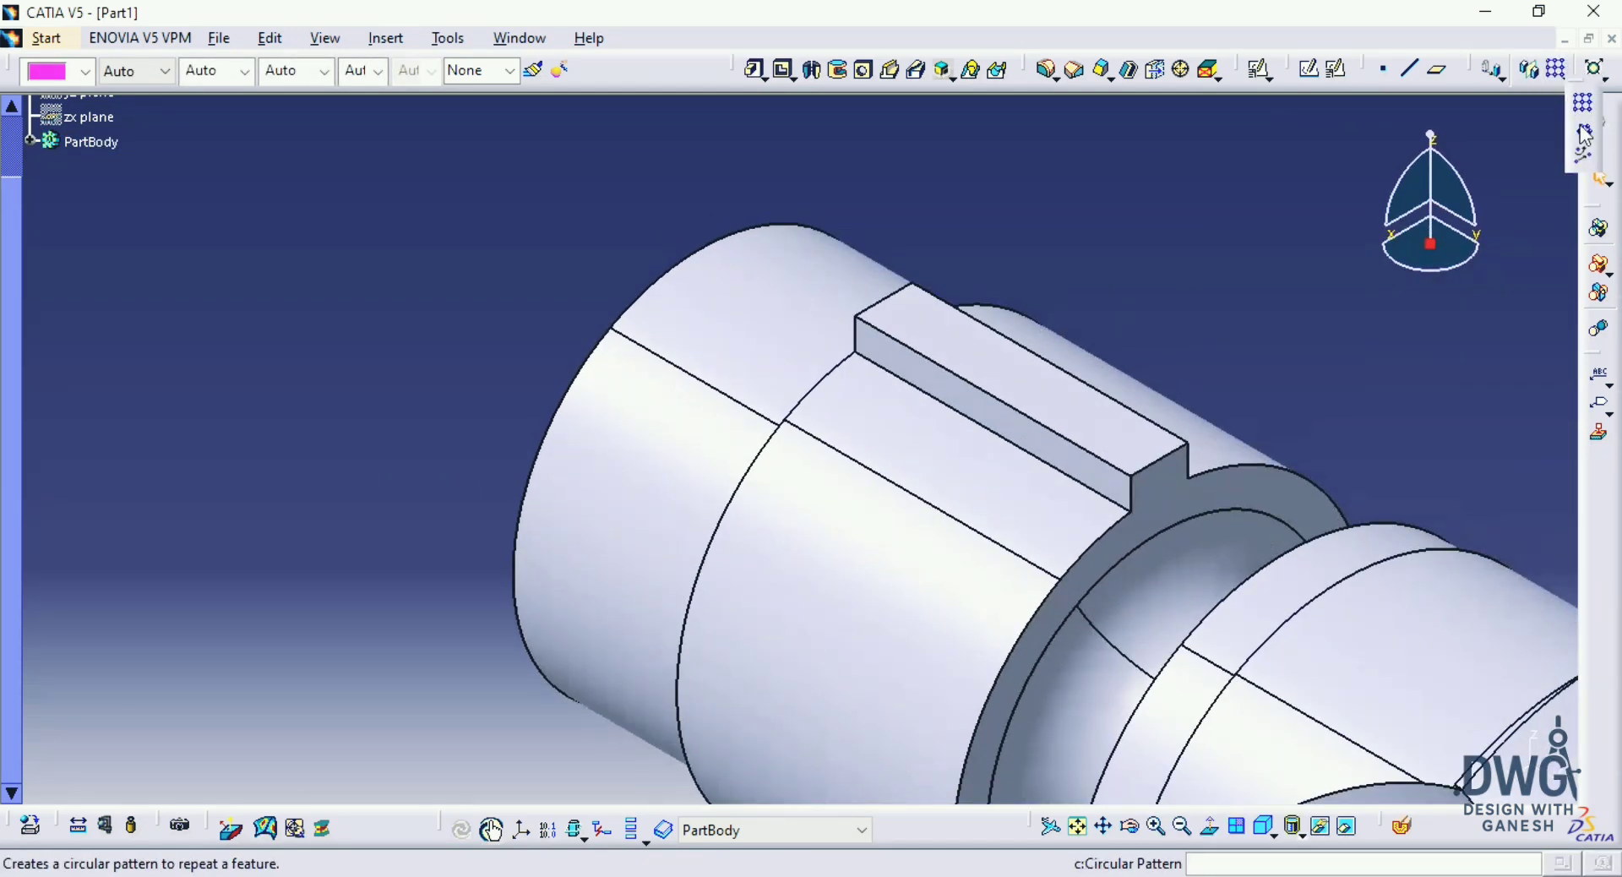
click(1585, 133)
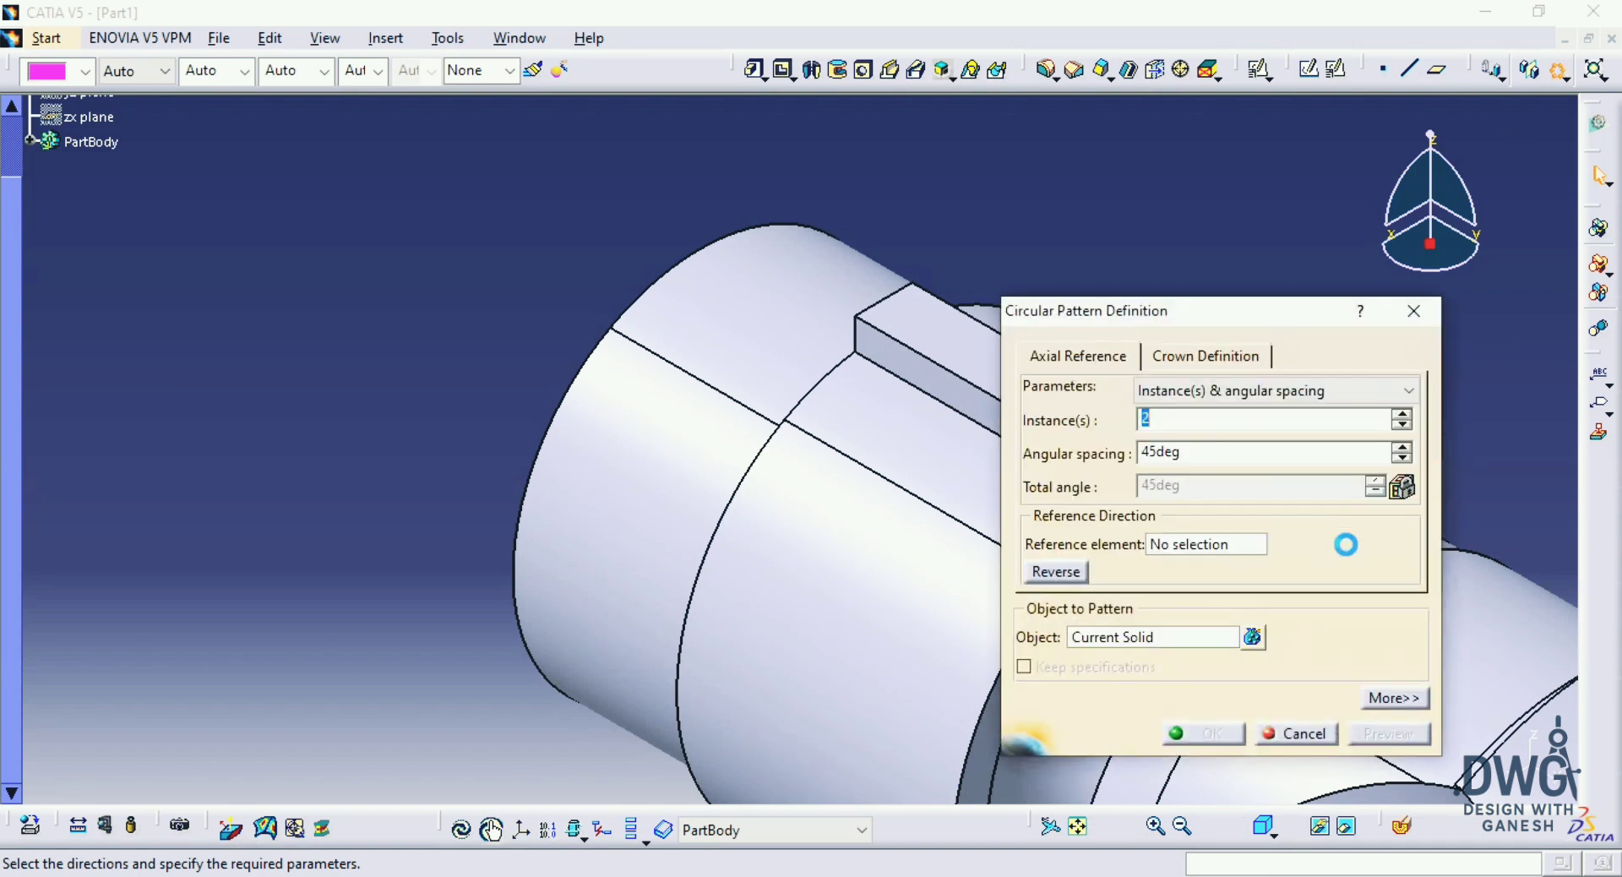
click(31, 141)
click(98, 346)
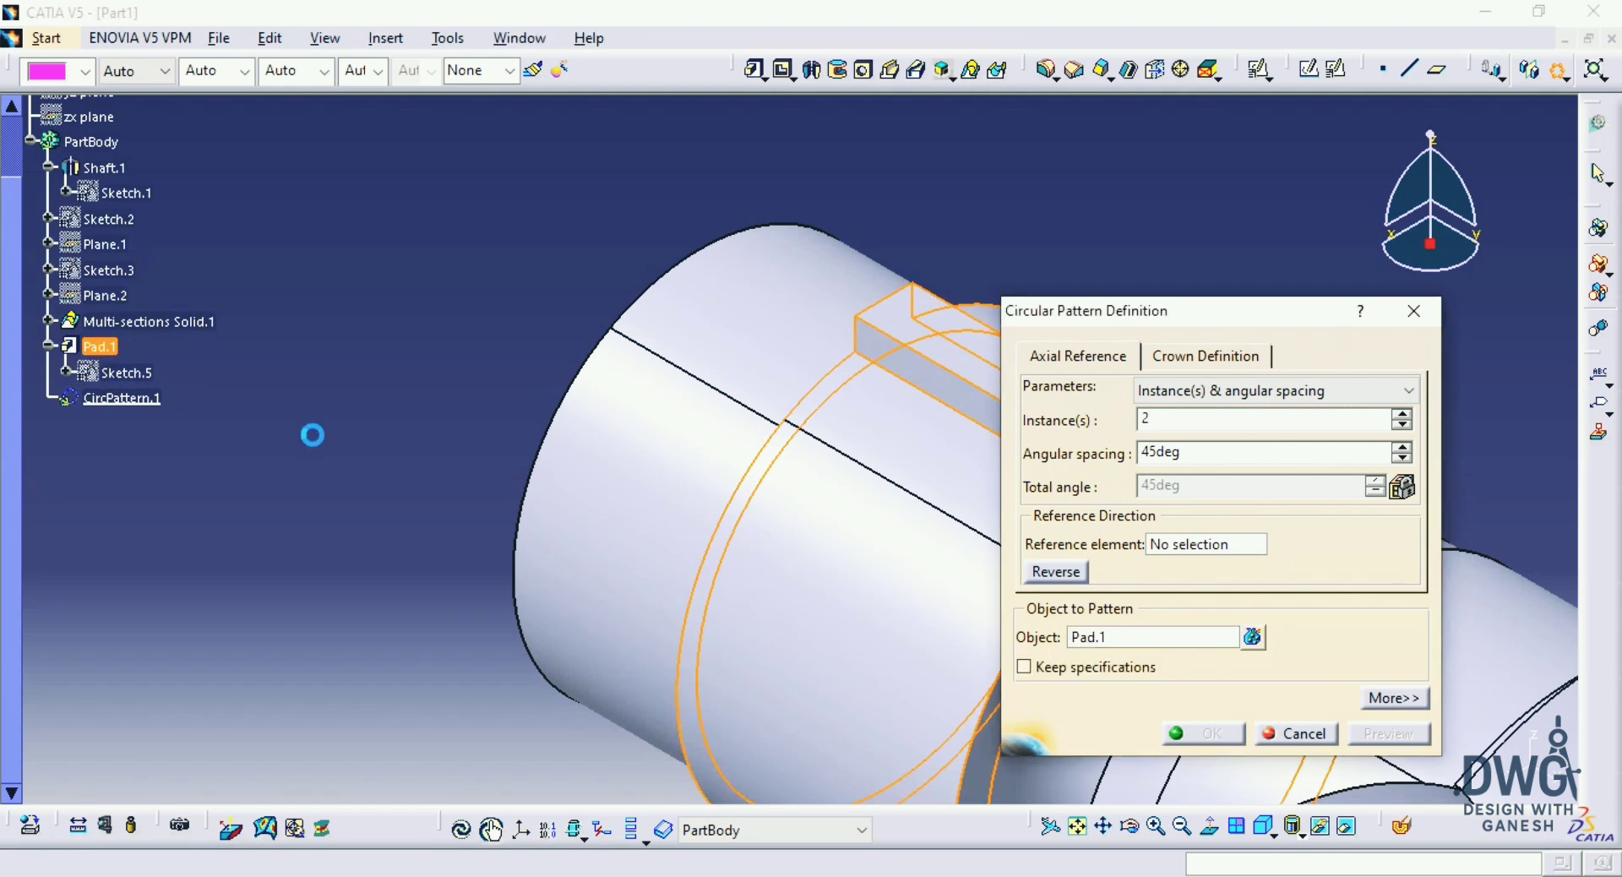
click(1192, 545)
click(832, 567)
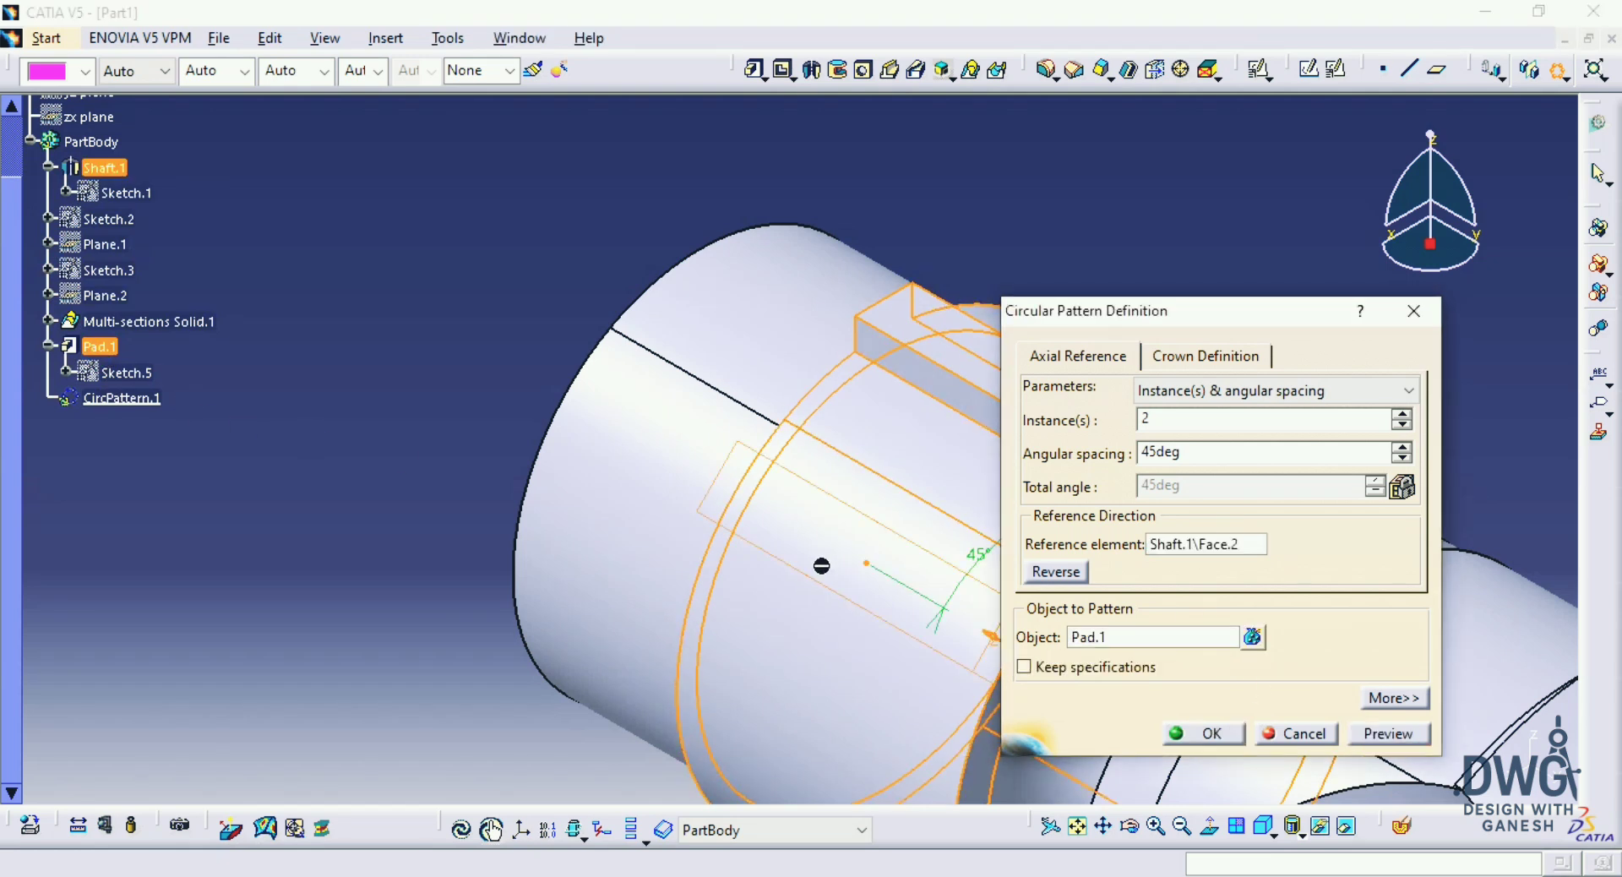
Step: Set the circular pattern to Complete crown with 13 instances, preview it and create it
click(1209, 399)
click(1196, 481)
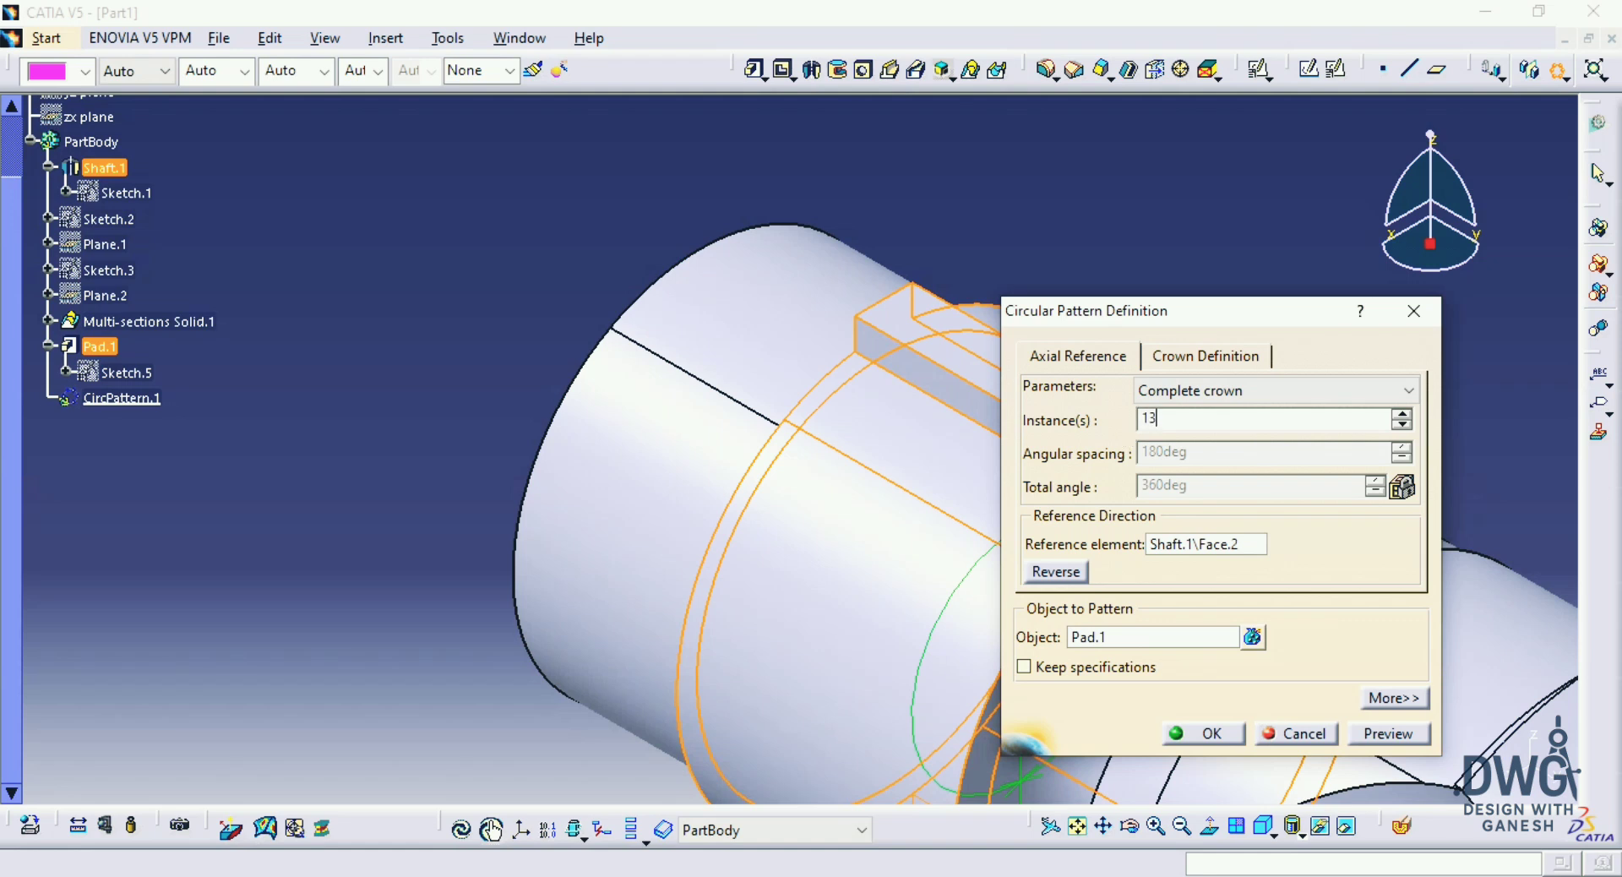
click(1375, 730)
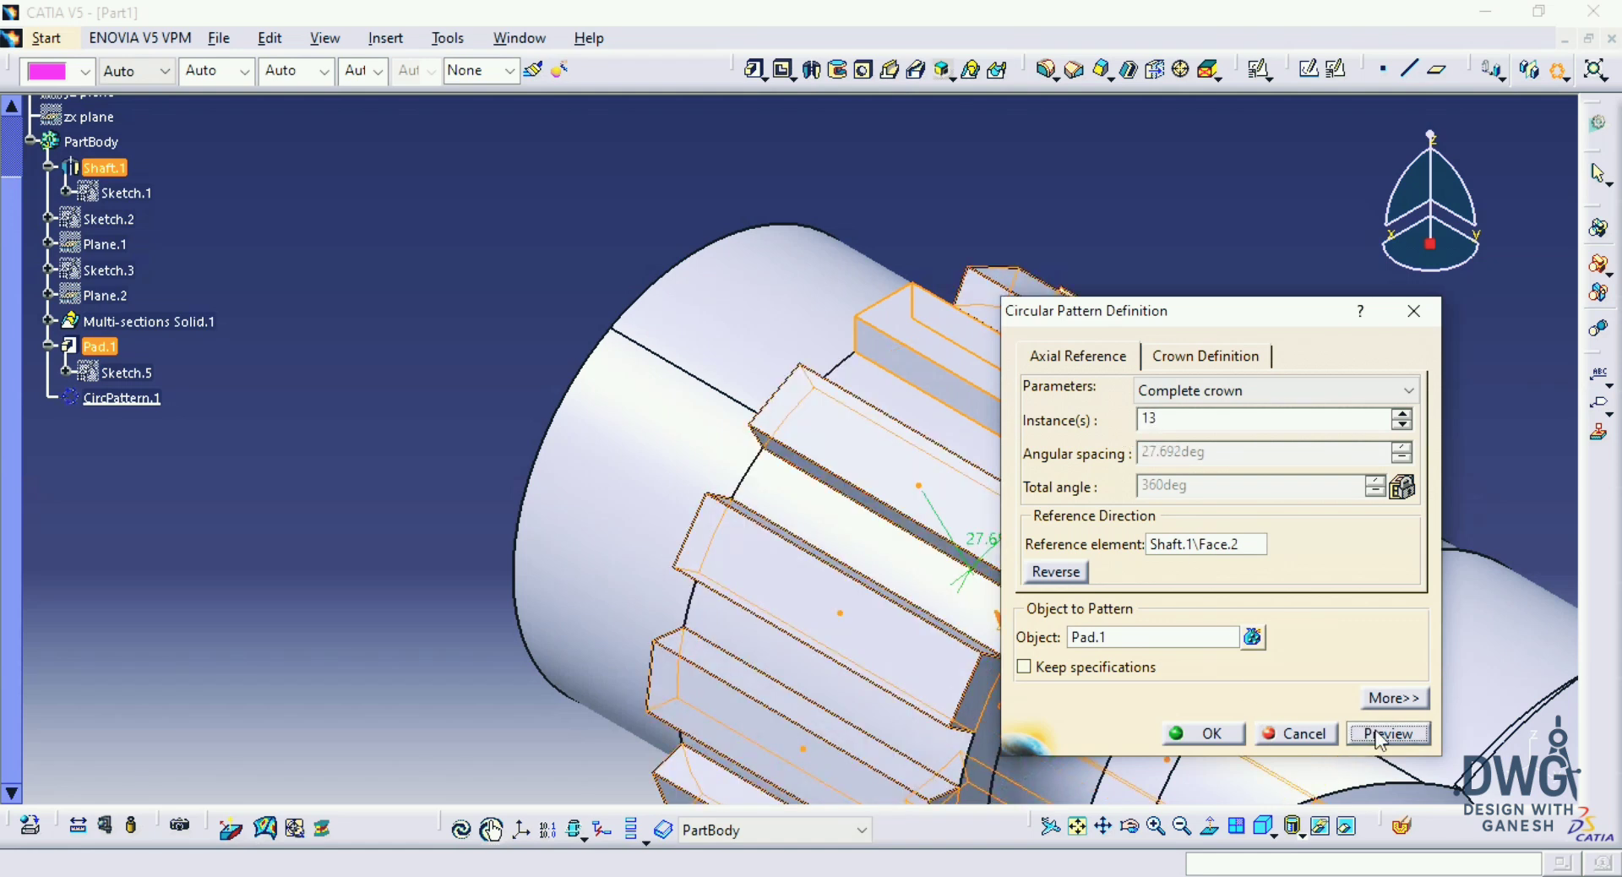
click(1213, 737)
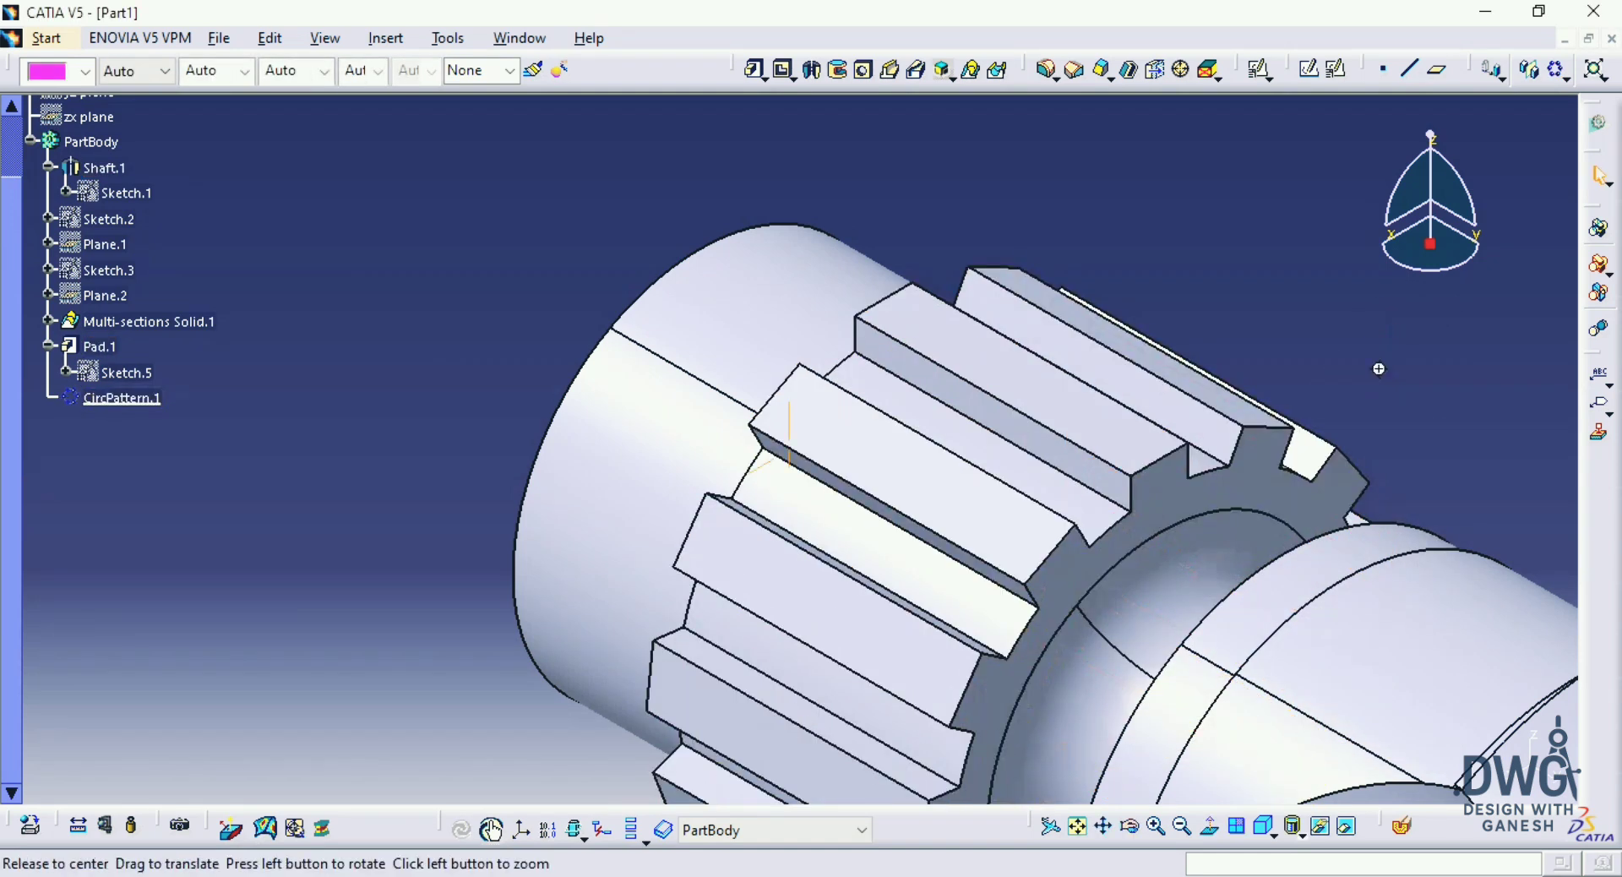
middle_drag(1379, 369, 1397, 515)
middle_drag(1163, 489, 1250, 304)
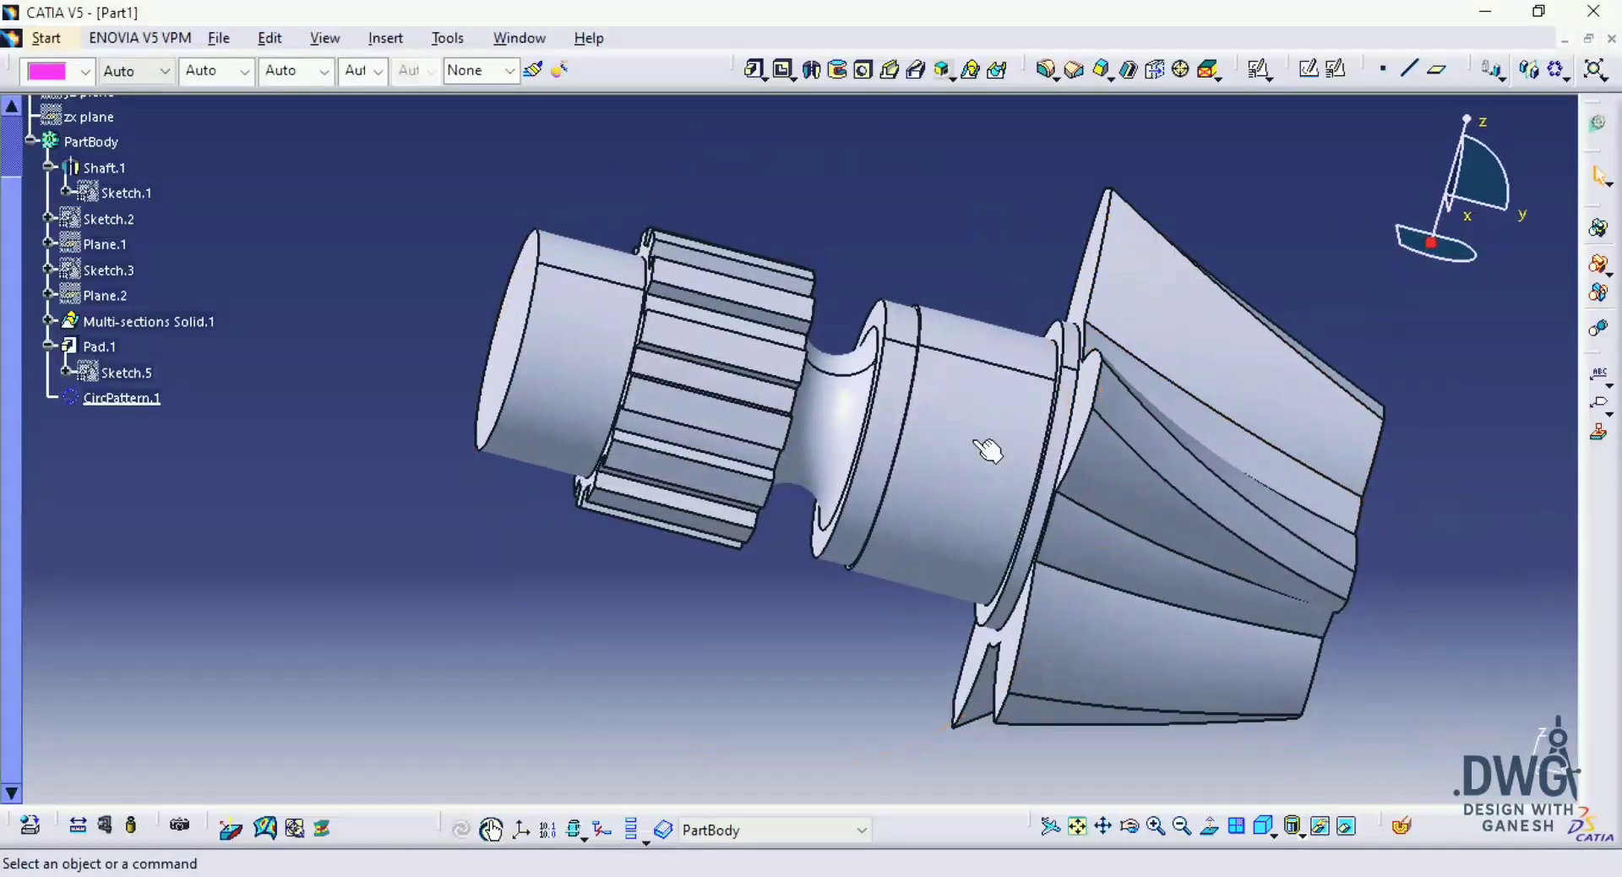
middle_drag(987, 450, 1145, 557)
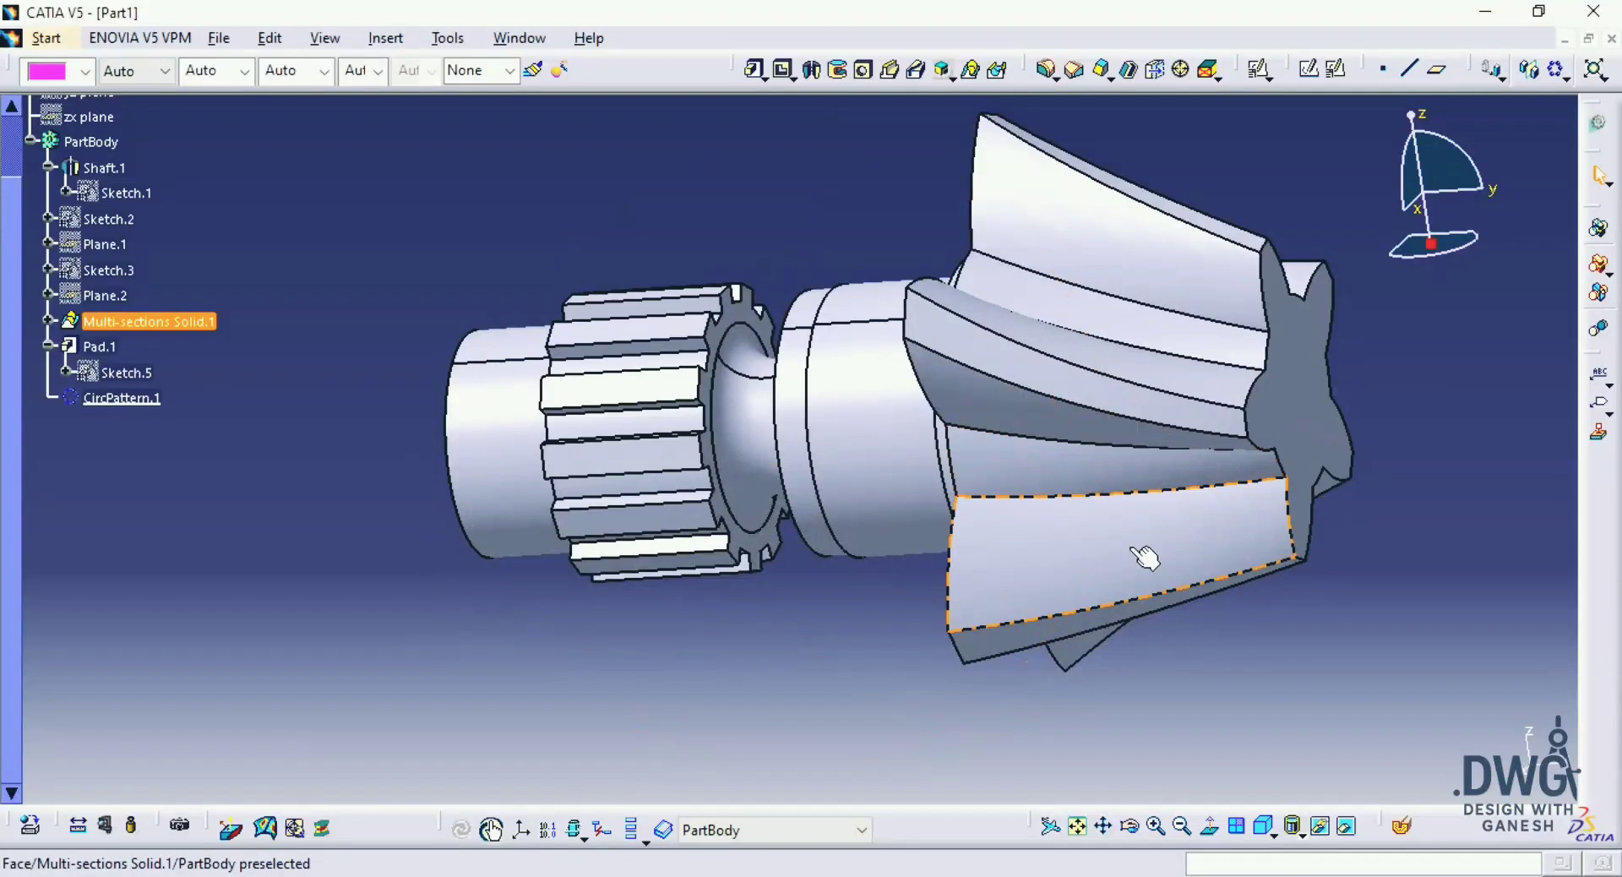